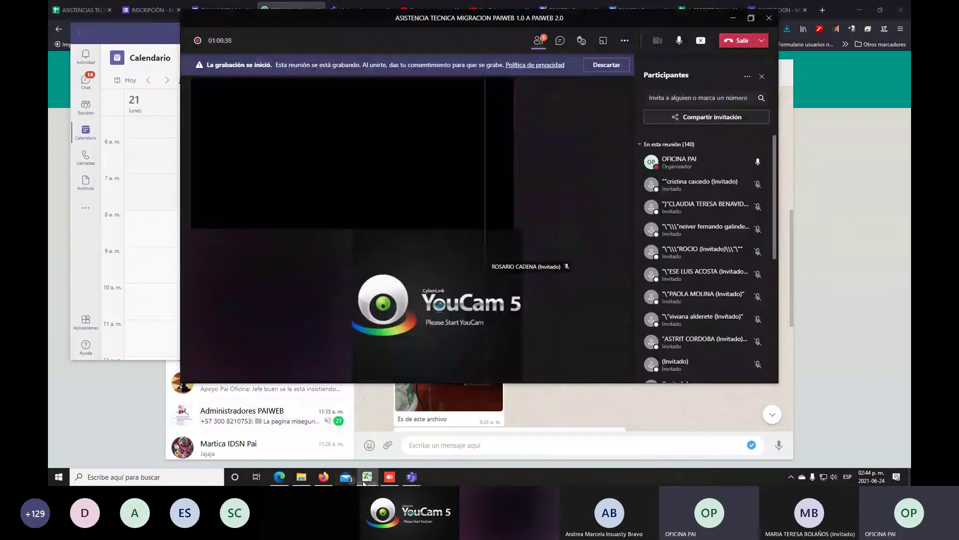
Step: Switch from the Teams meeting to the biologics inventory workbook in Excel
left_click(366, 478)
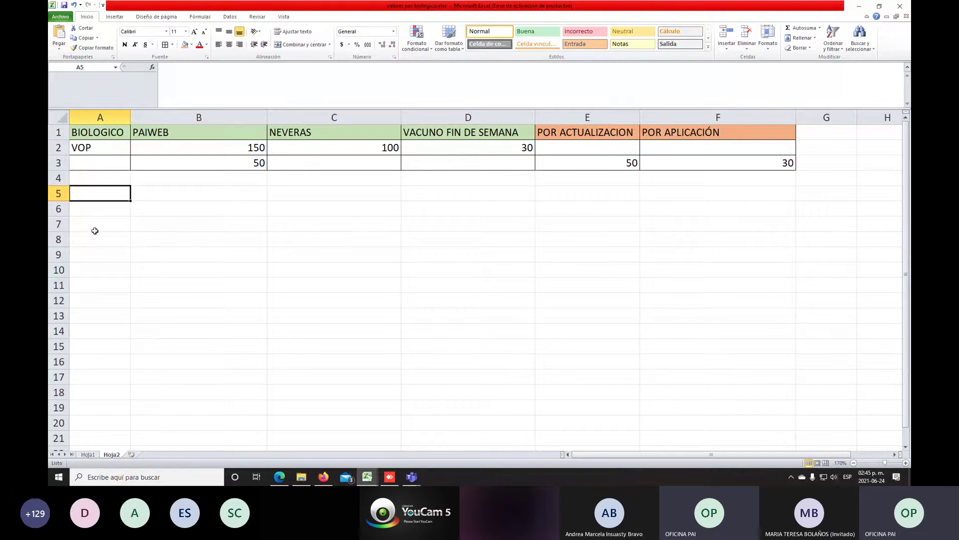
left_click(156, 133)
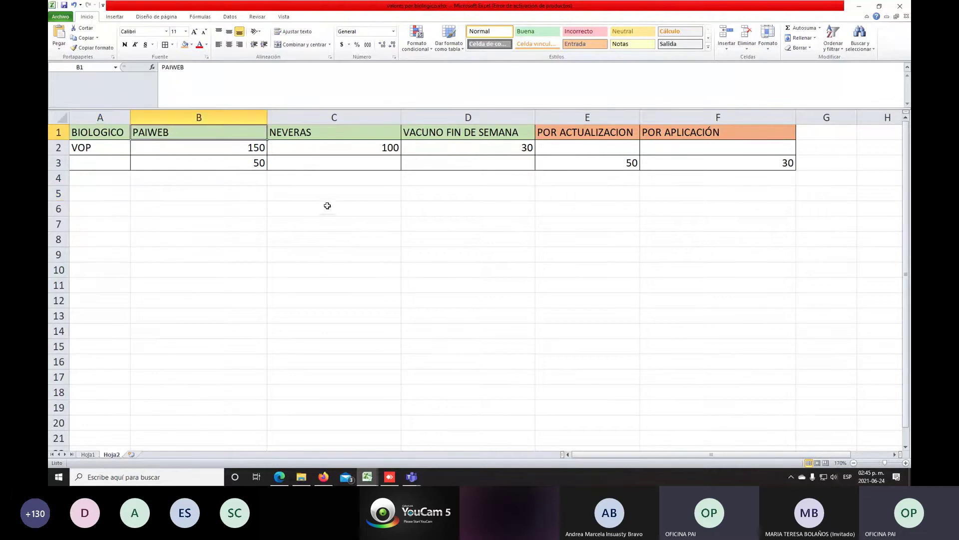
left_click(309, 133)
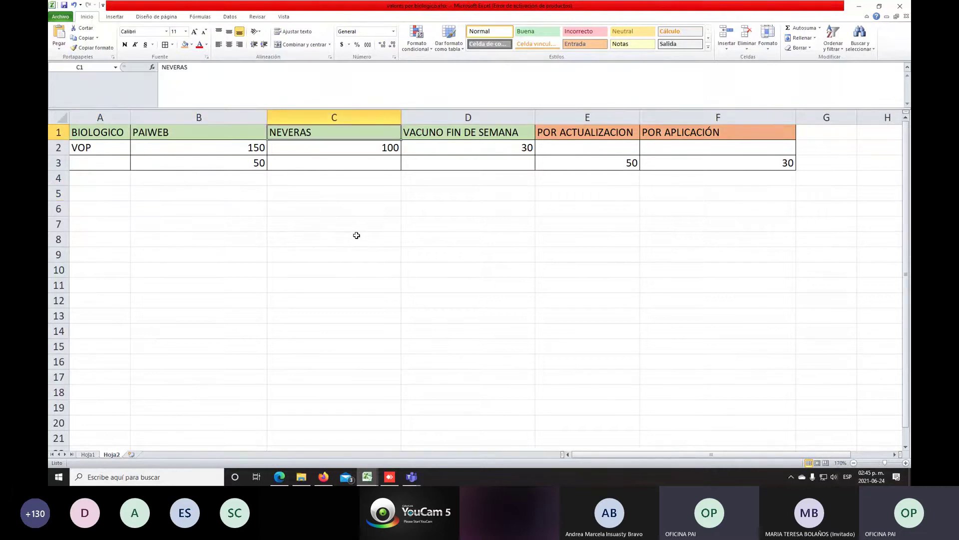
left_click(436, 134)
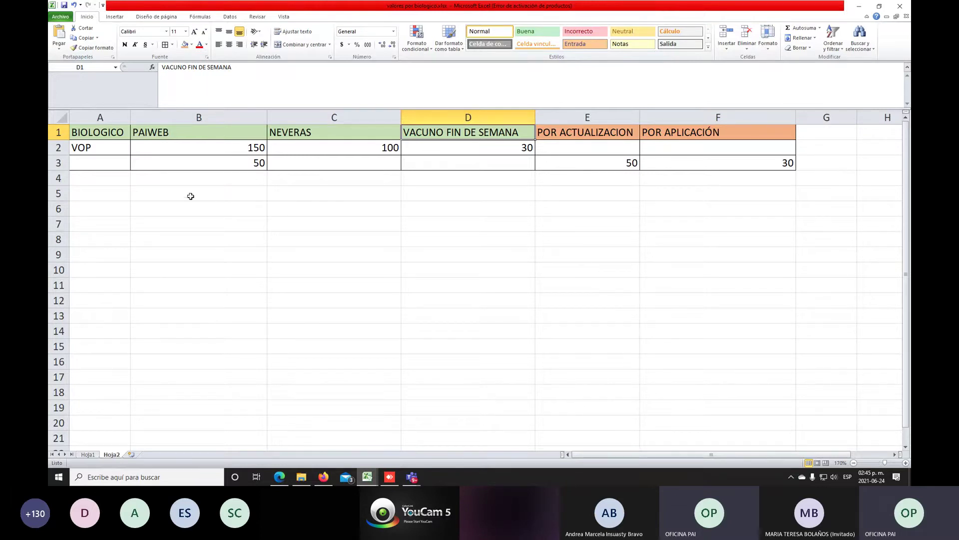
left_click(103, 148)
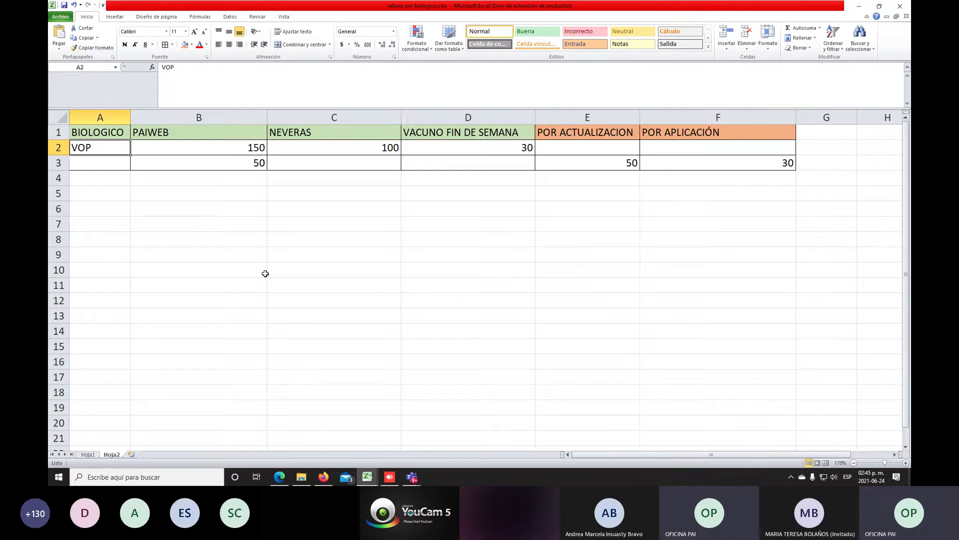
left_click(302, 145)
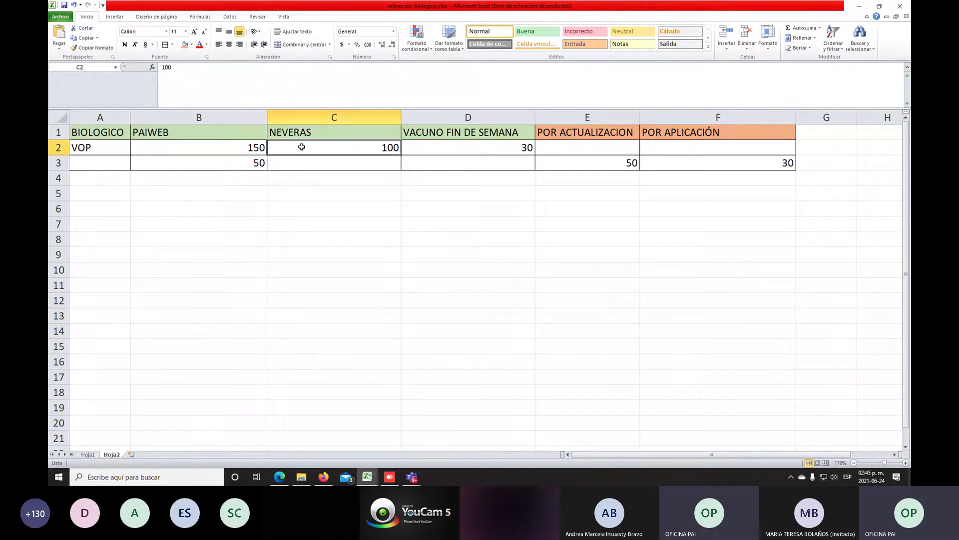
left_click(212, 150)
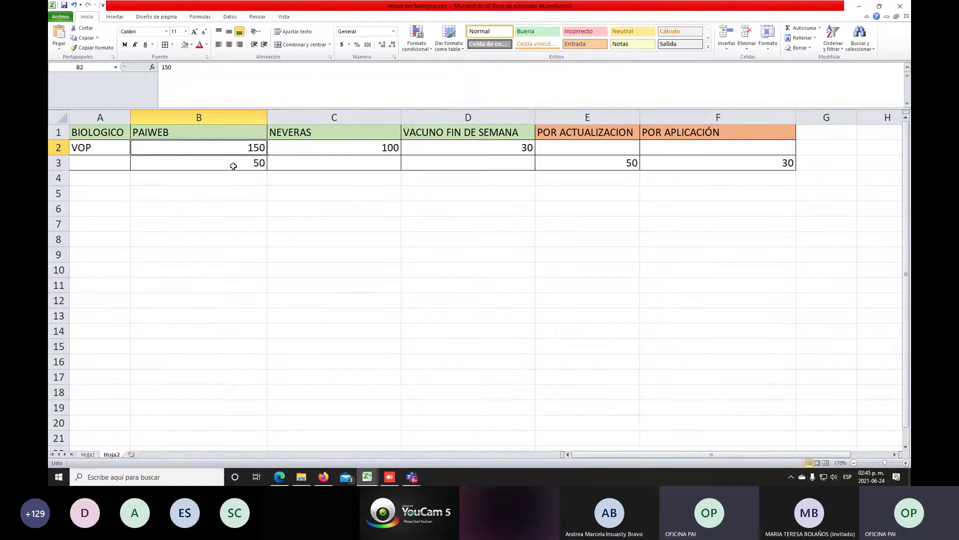
left_click(237, 165)
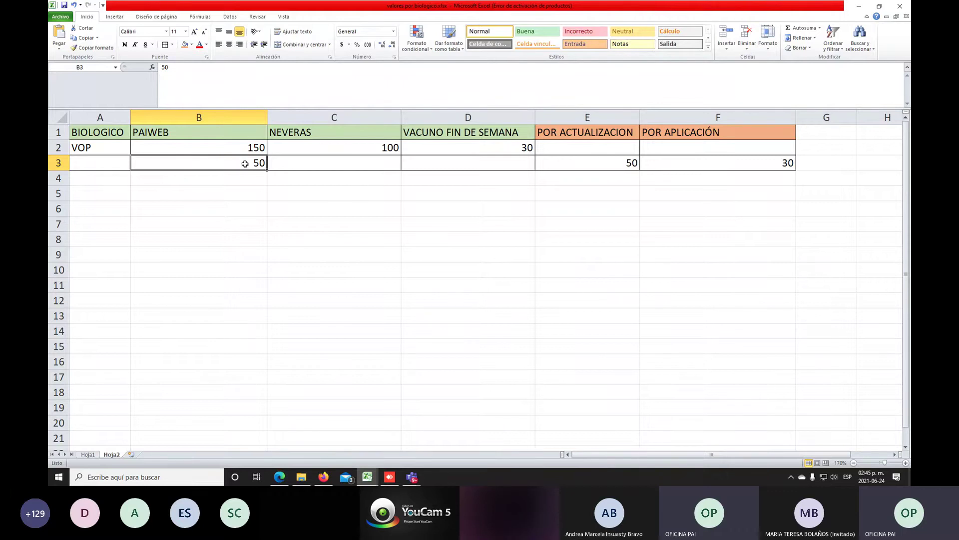
left_click(604, 165)
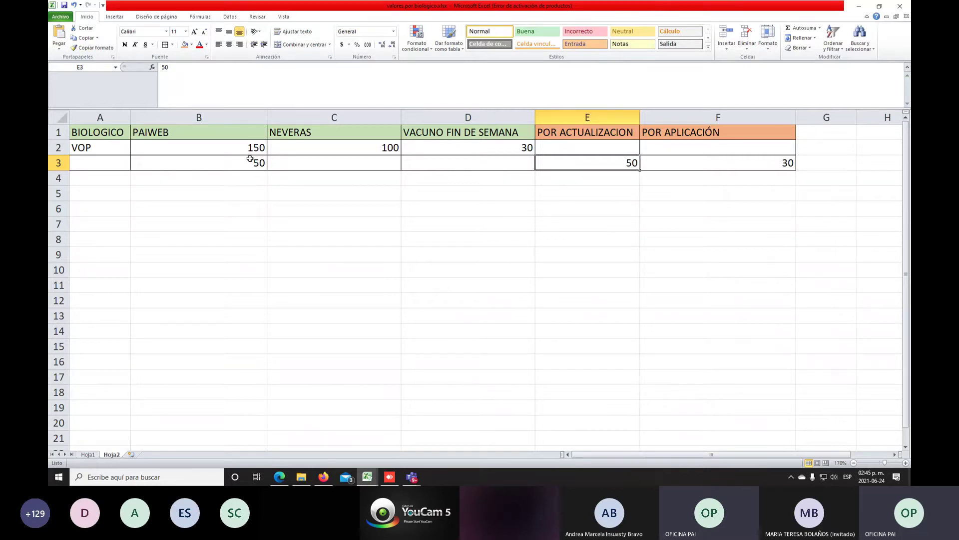
left_click(355, 150)
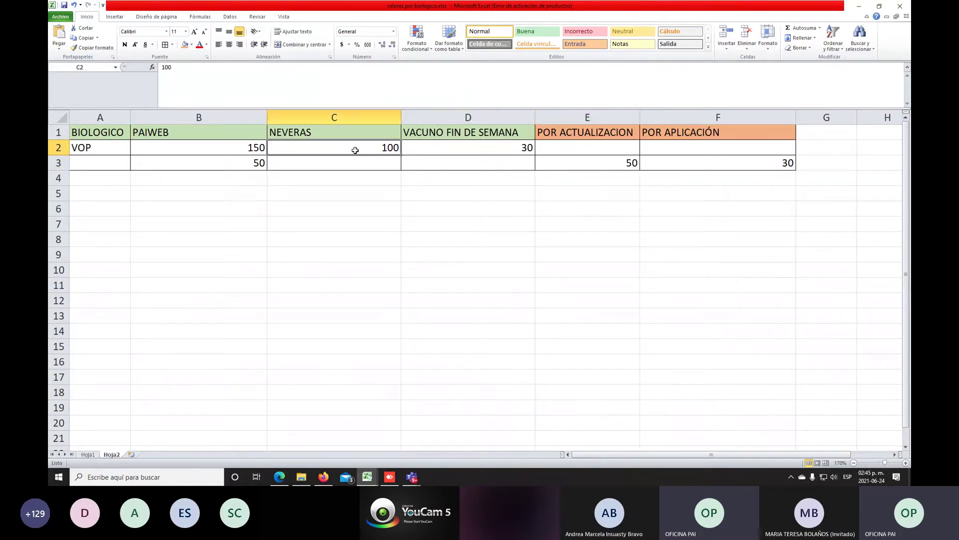
left_click(589, 166)
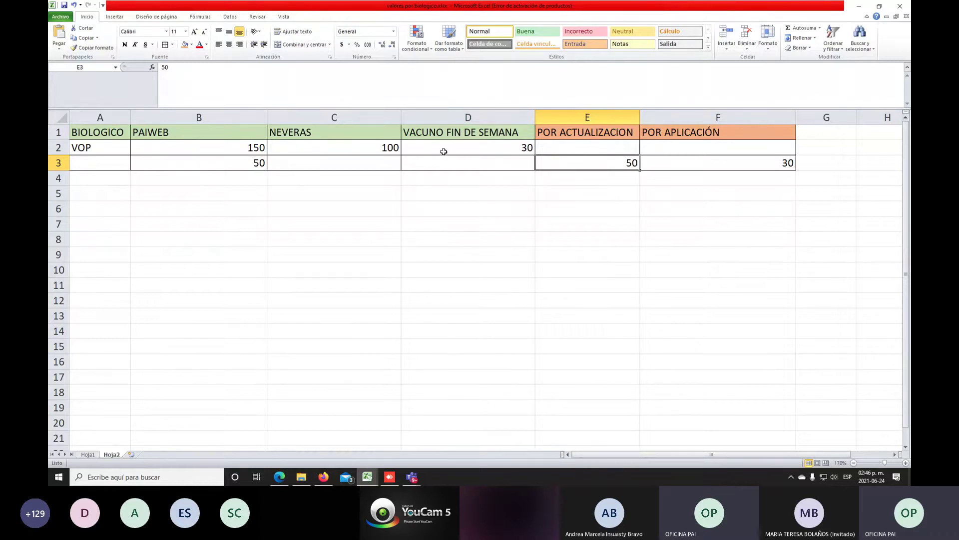
left_click(444, 151)
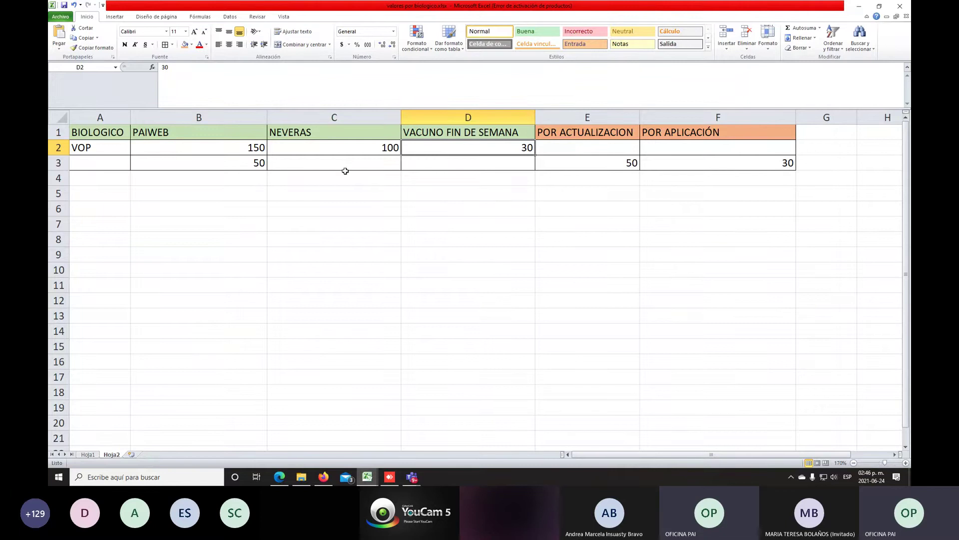
left_click_drag(253, 147, 246, 163)
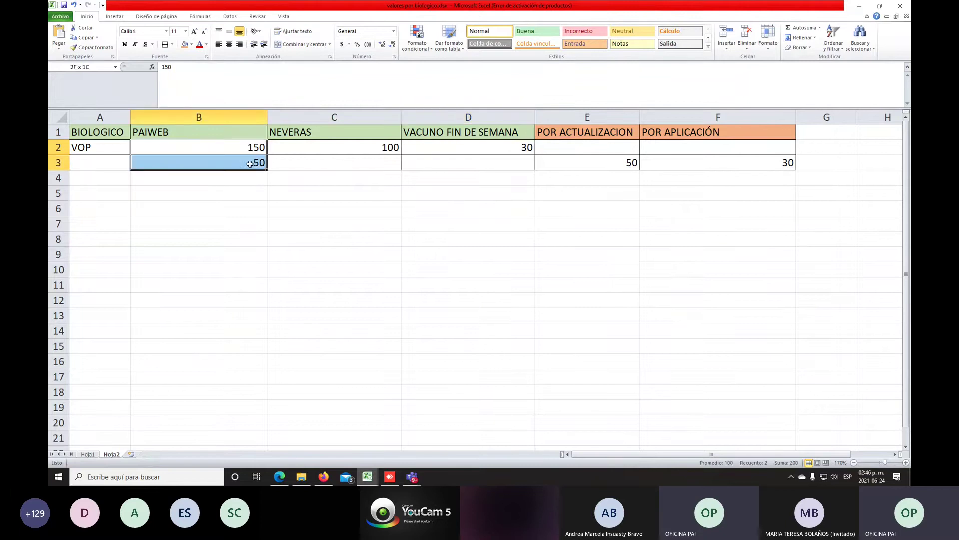
left_click(355, 151)
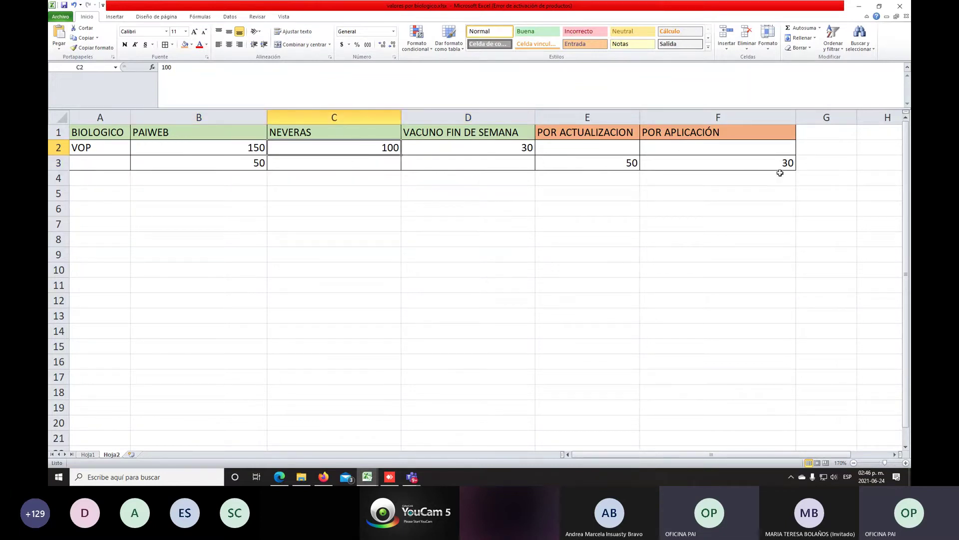
left_click(753, 163)
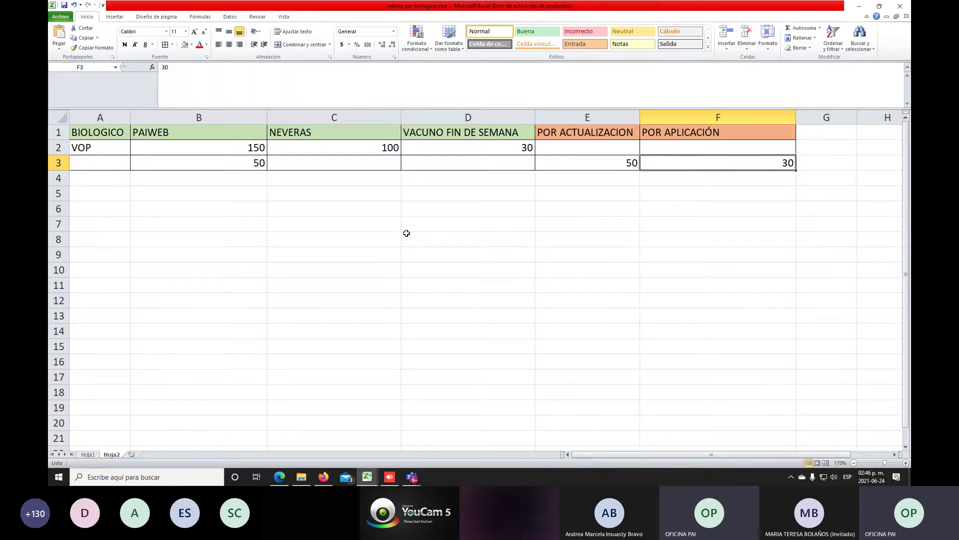
left_click(105, 149)
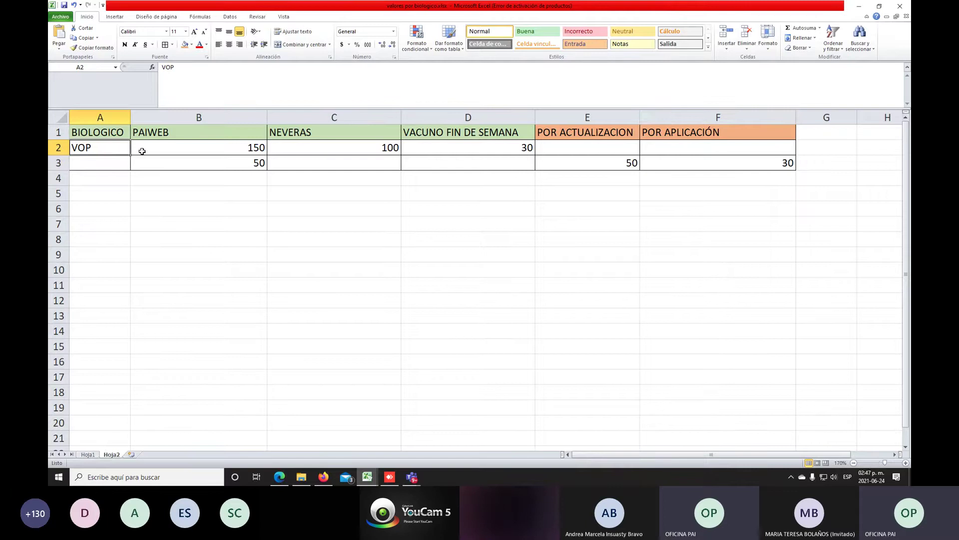
left_click(322, 153)
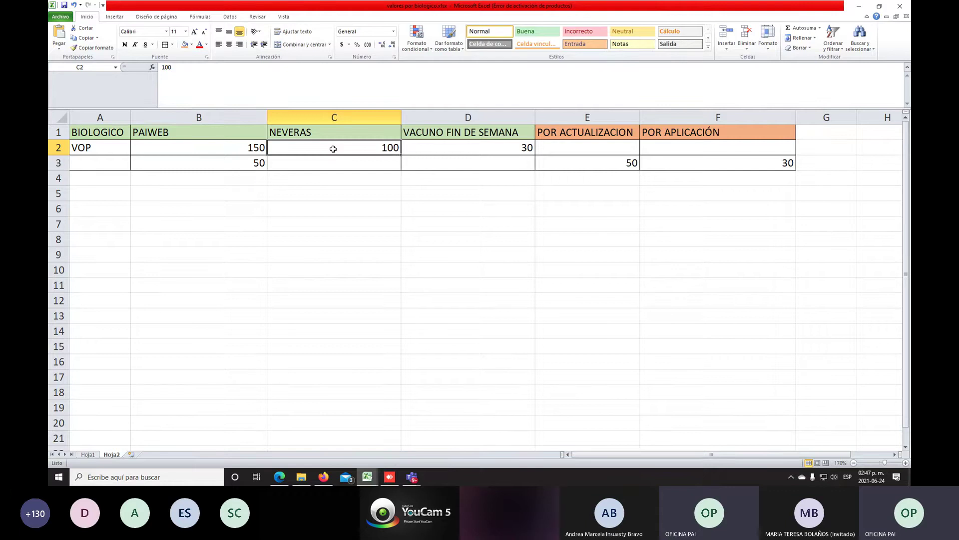
left_click(200, 154)
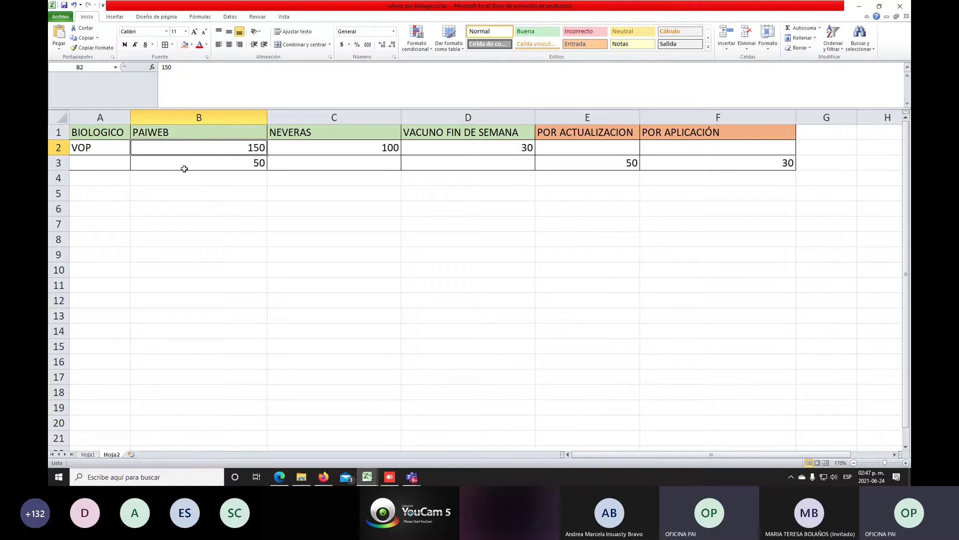
left_click(196, 160)
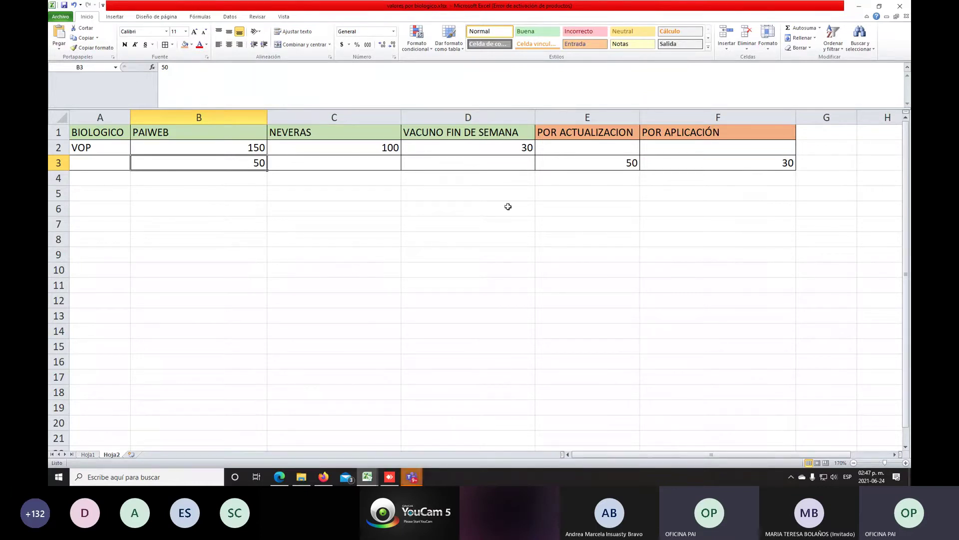
left_click(563, 165)
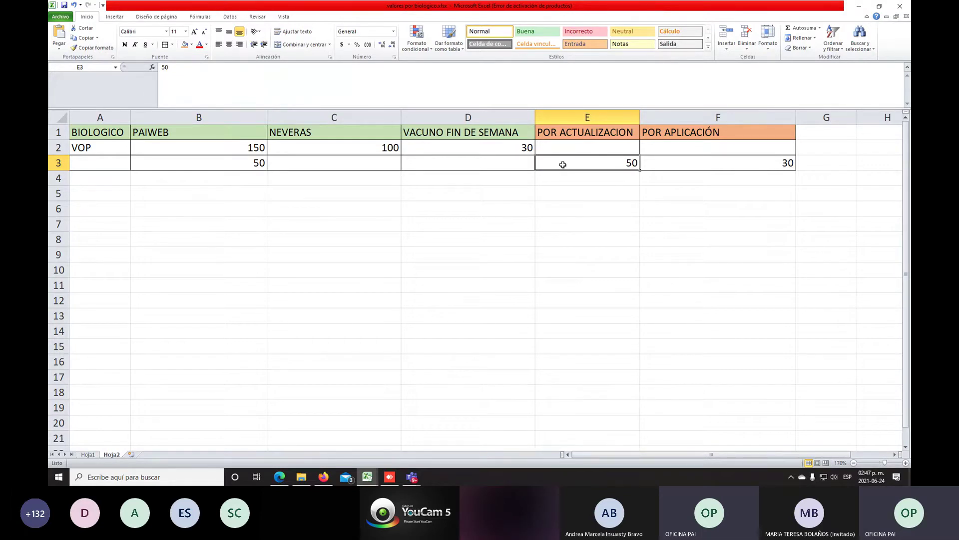
left_click(314, 147)
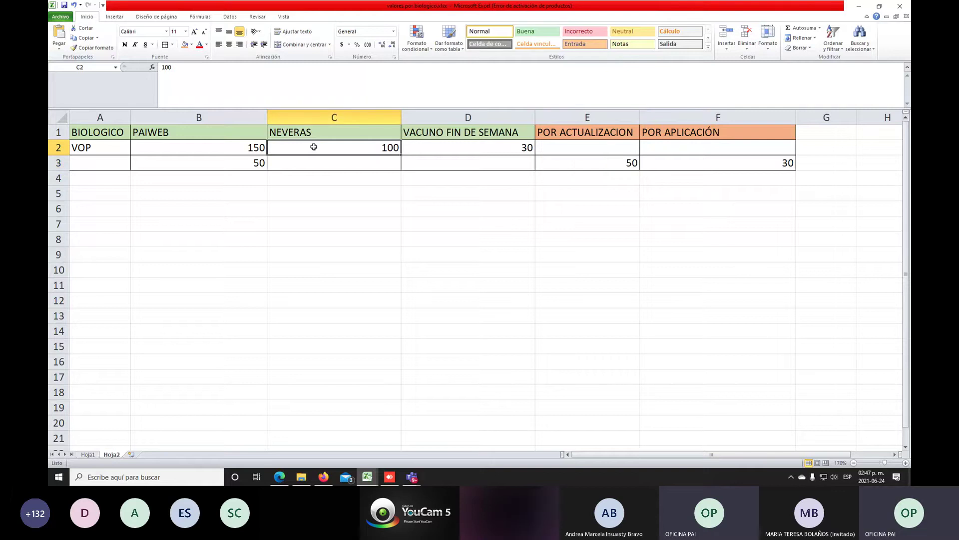
left_click(597, 162)
left_click(359, 154)
left_click_drag(234, 152, 237, 161)
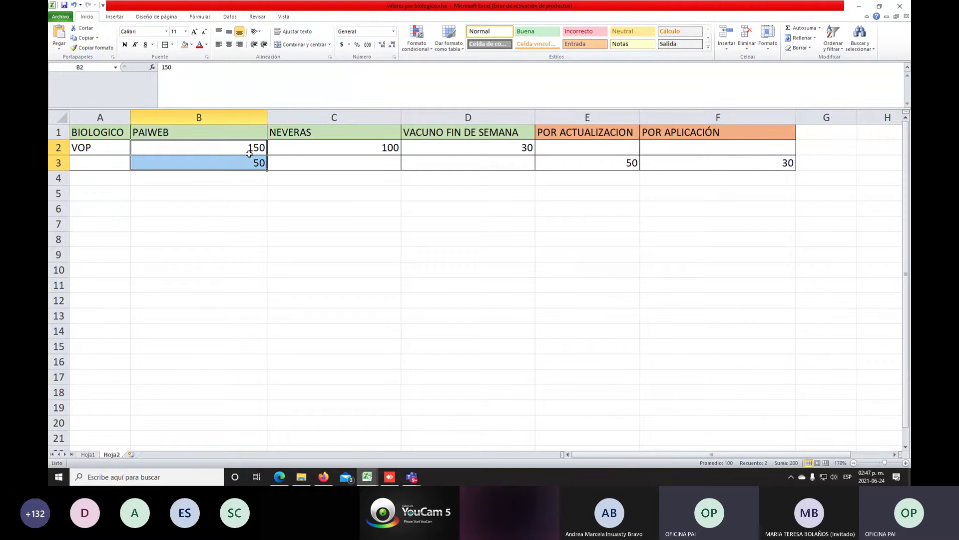
left_click(328, 149)
left_click(222, 149)
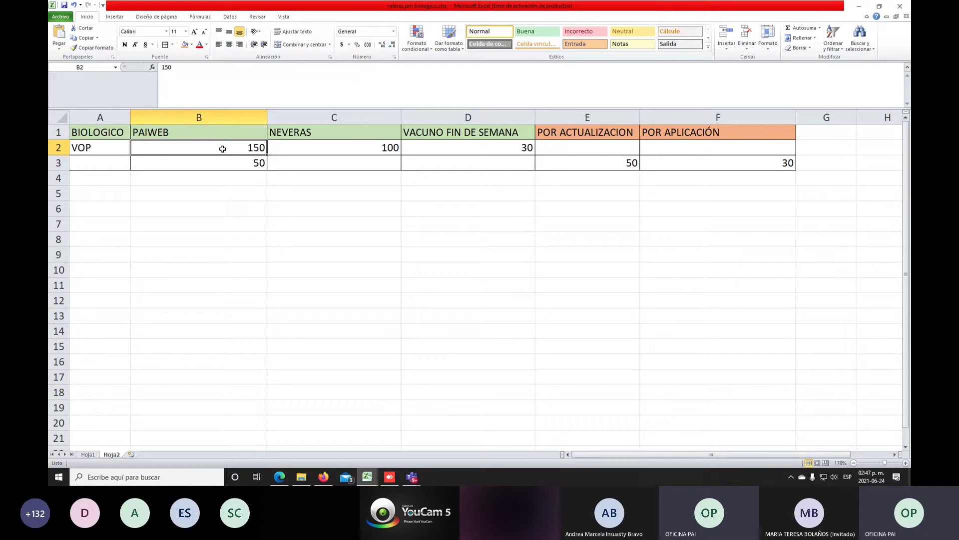
left_click(241, 163)
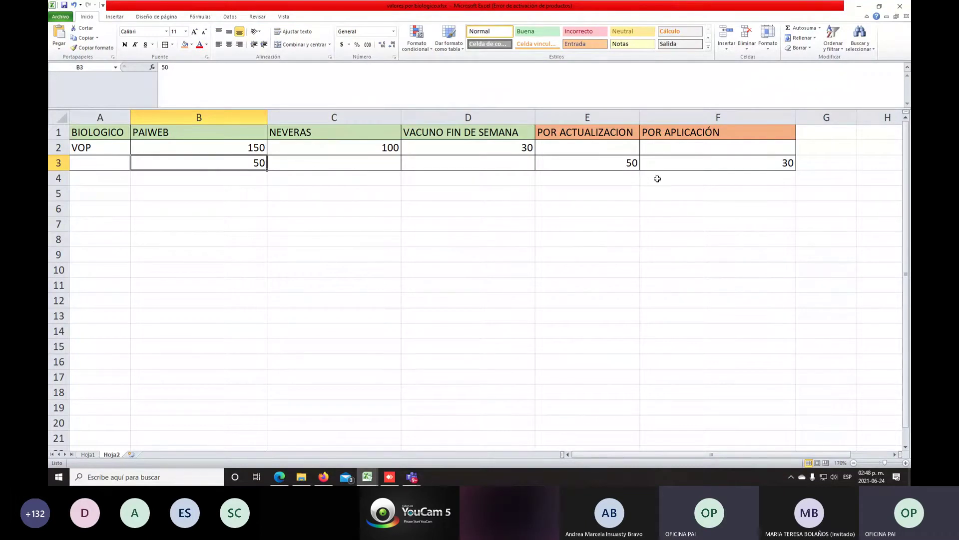
left_click(608, 164)
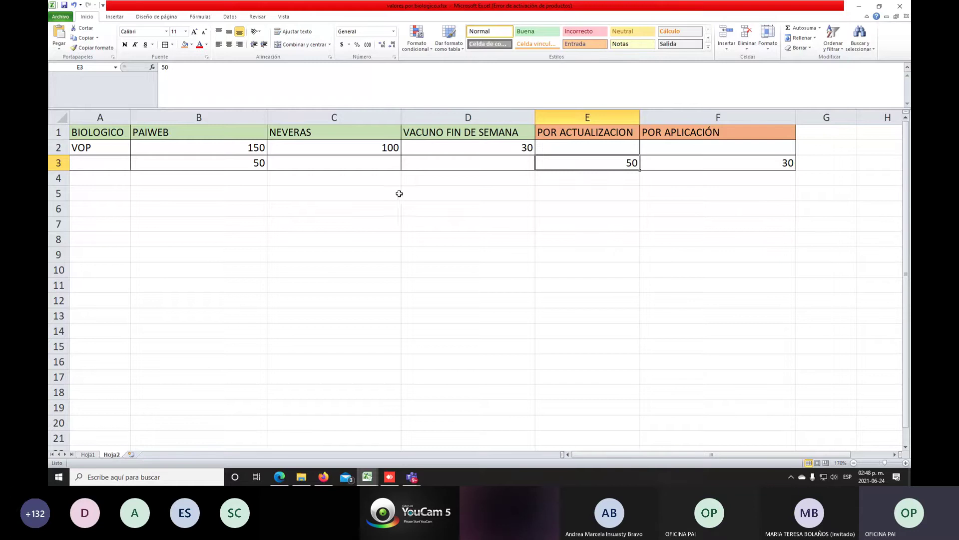
left_click(356, 154)
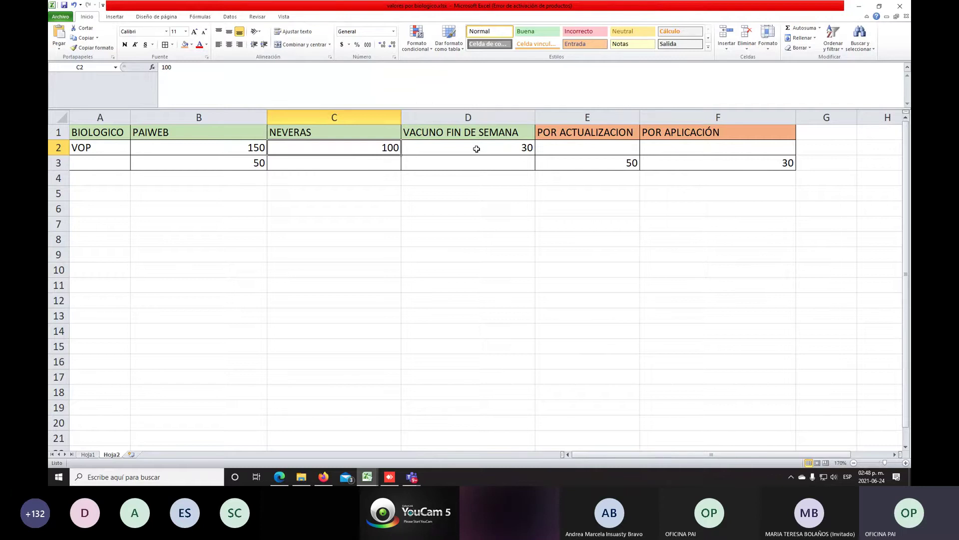
left_click(477, 148)
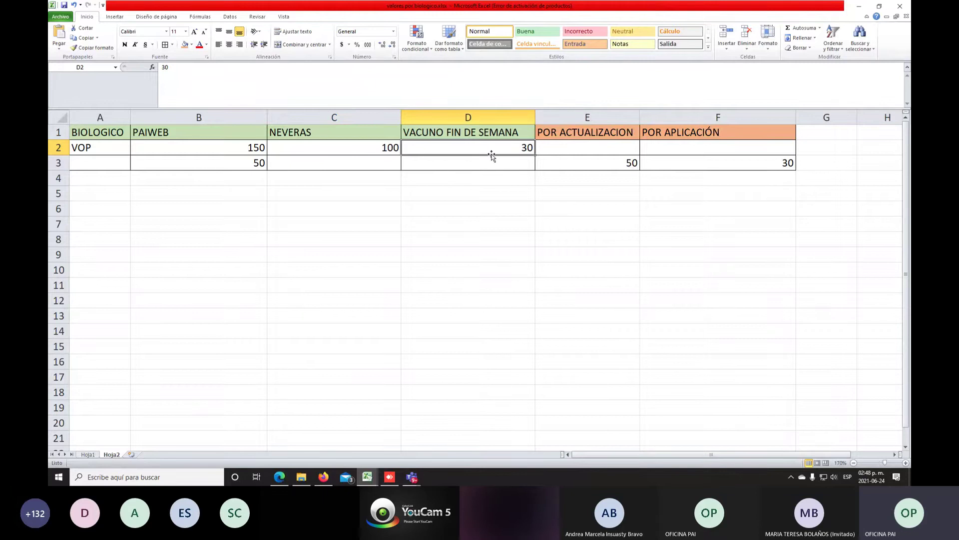
left_click(698, 164)
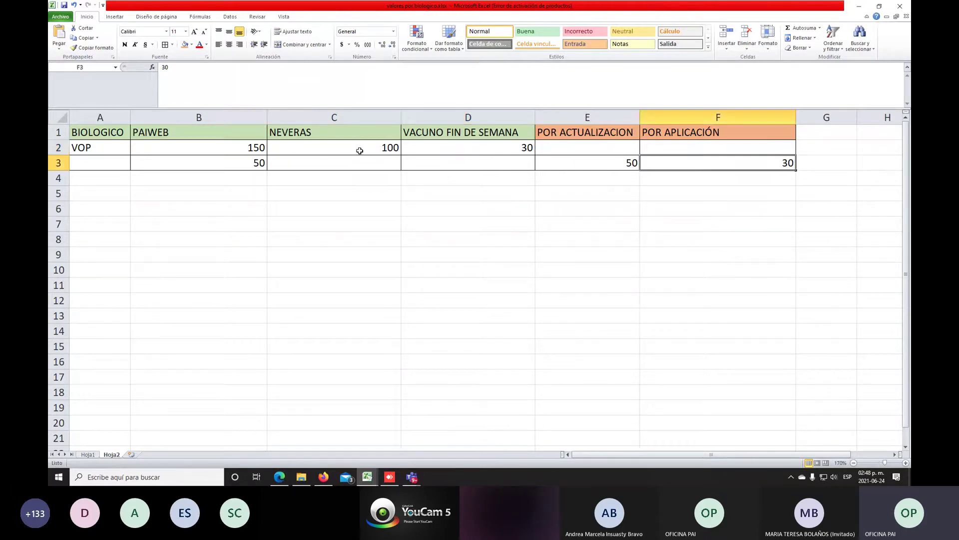
left_click(355, 149)
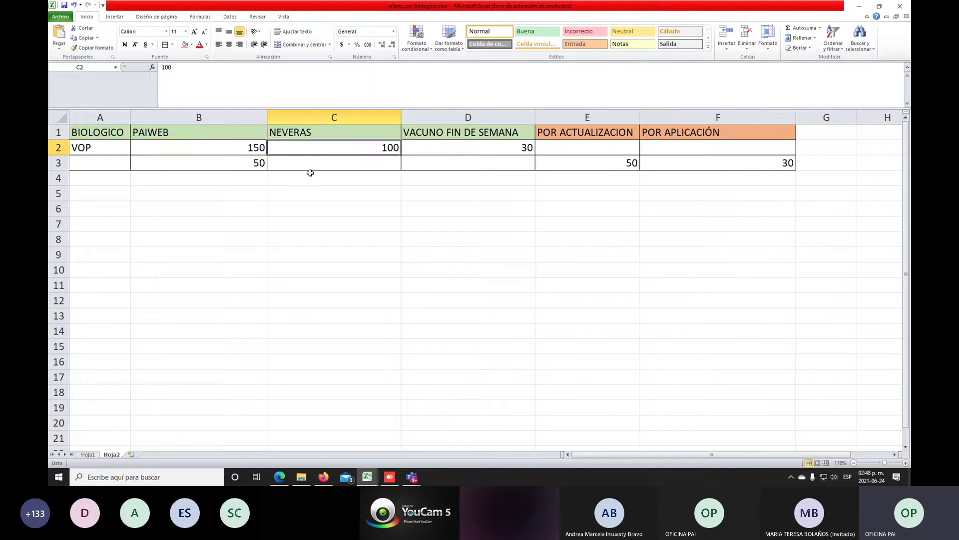
left_click(242, 150)
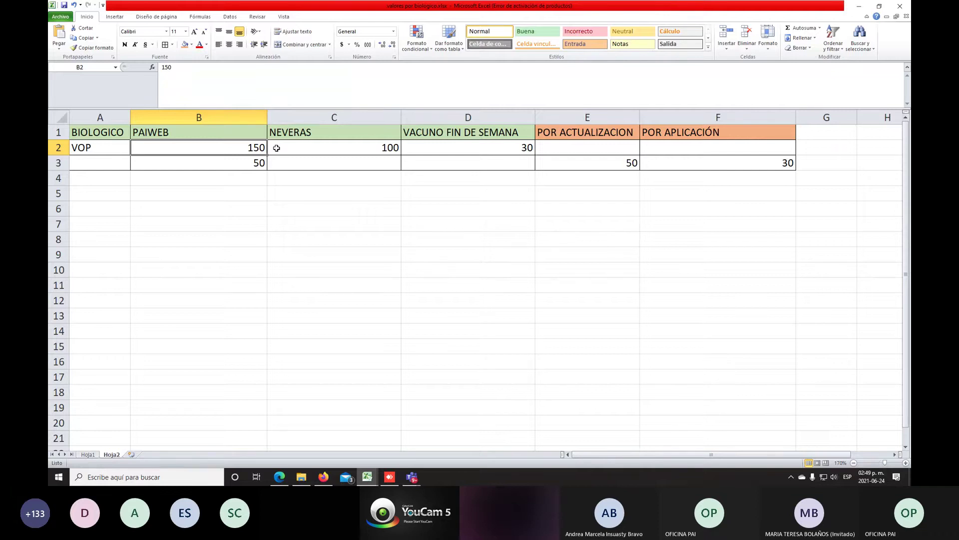
left_click(315, 160)
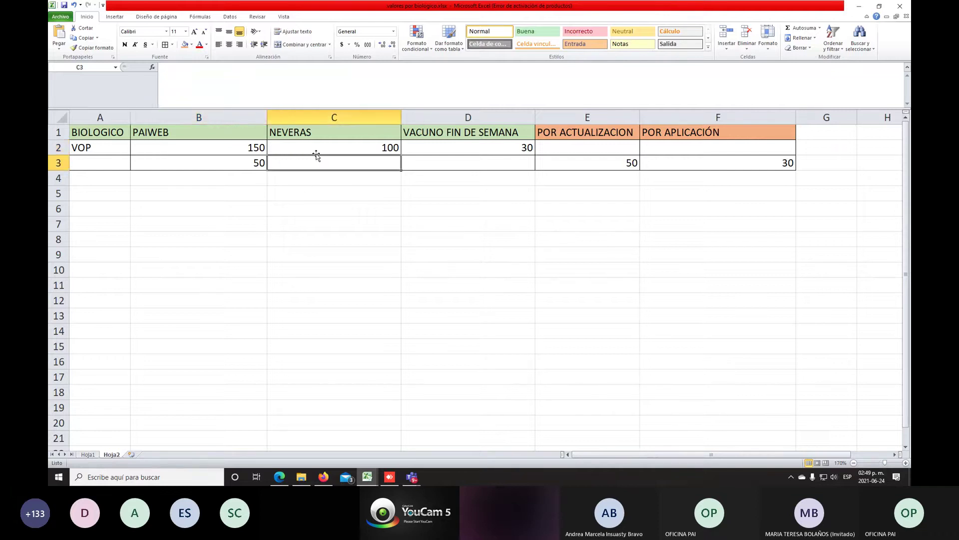
left_click(317, 145)
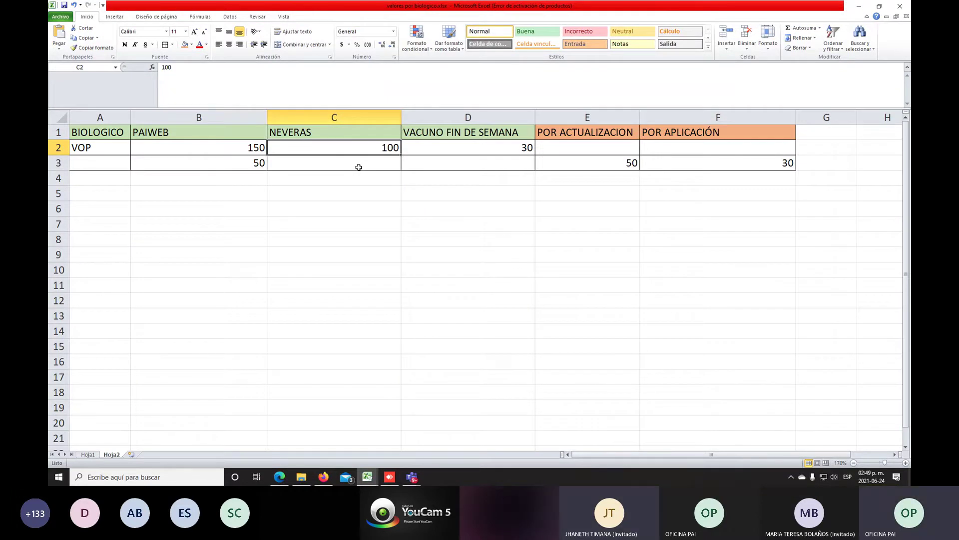
left_click(324, 477)
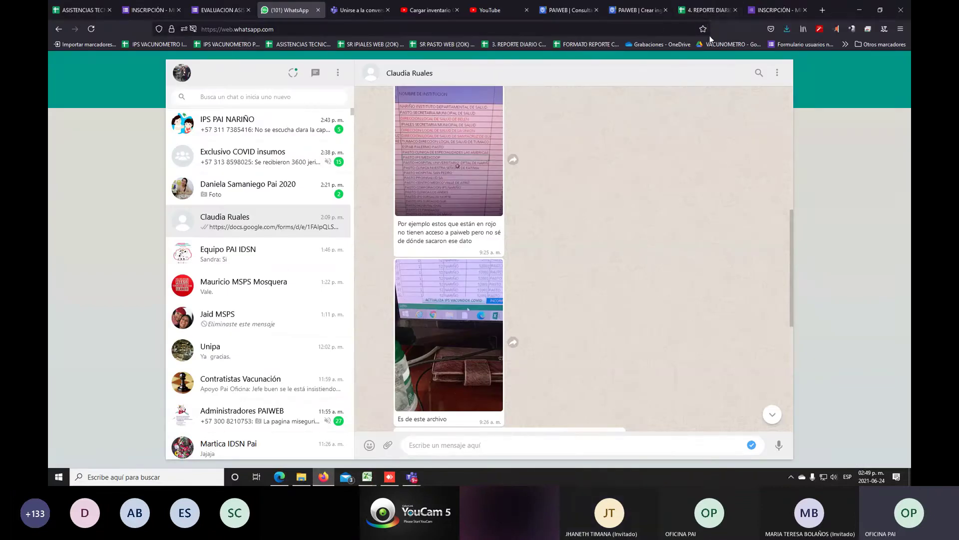
left_click(709, 13)
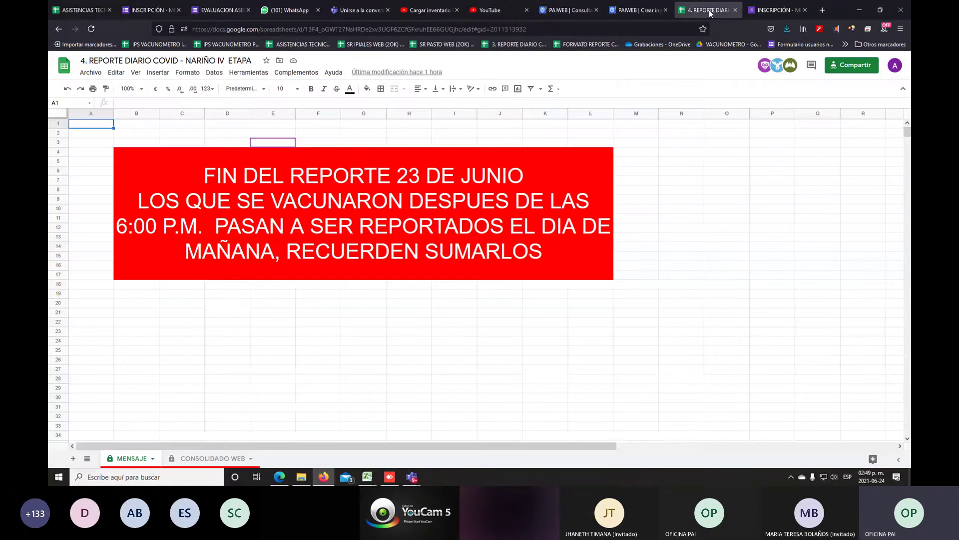
left_click(861, 10)
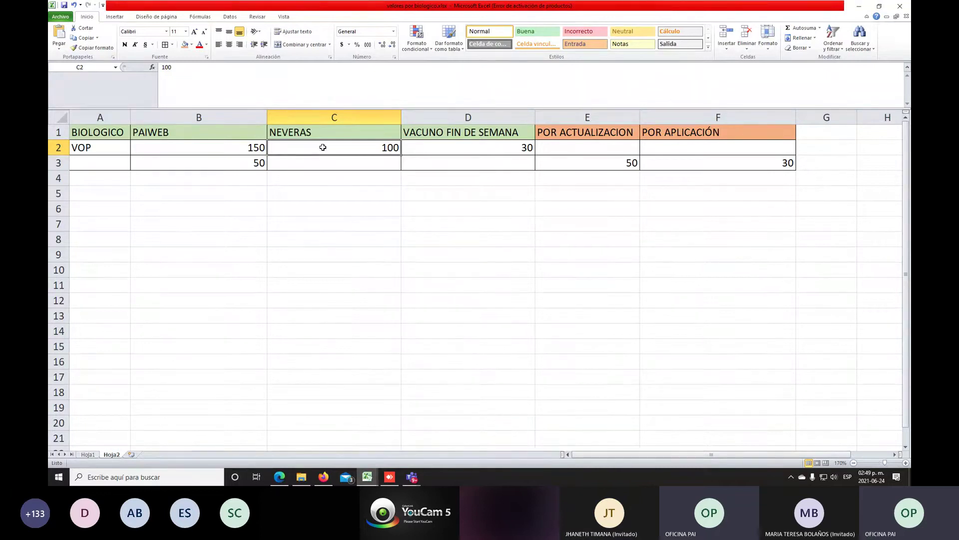
Step: Replace VOP's PAIWEB quantity of 150 in B2 with 80
left_click(241, 149)
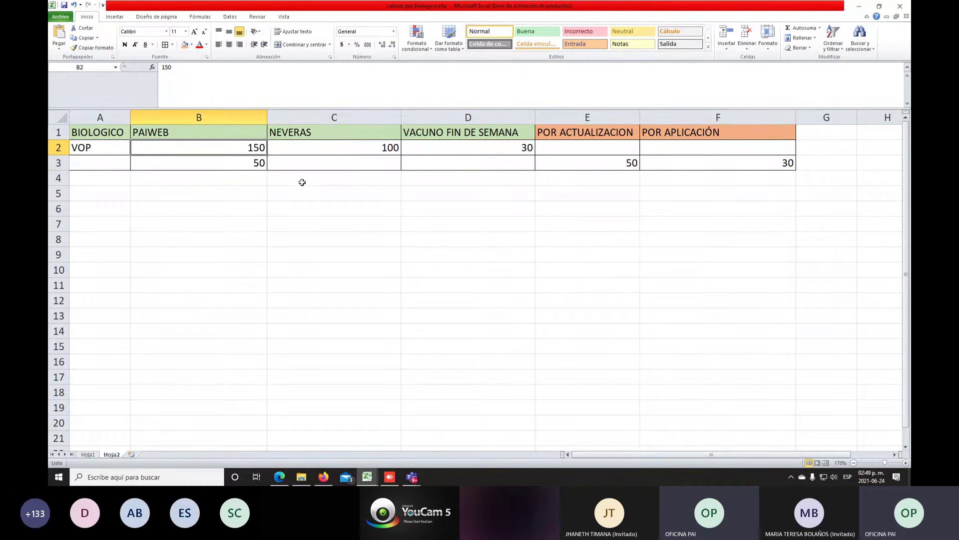
type("80")
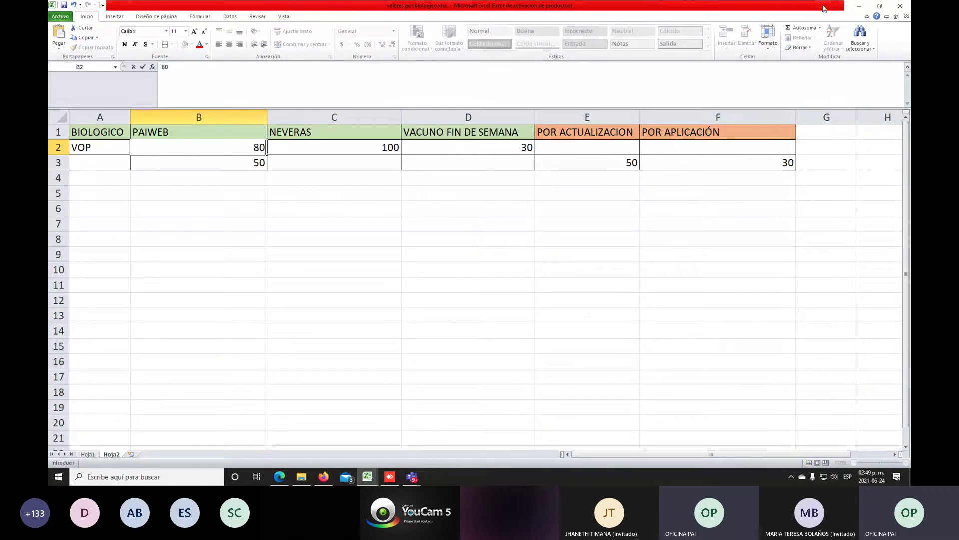
left_click(313, 153)
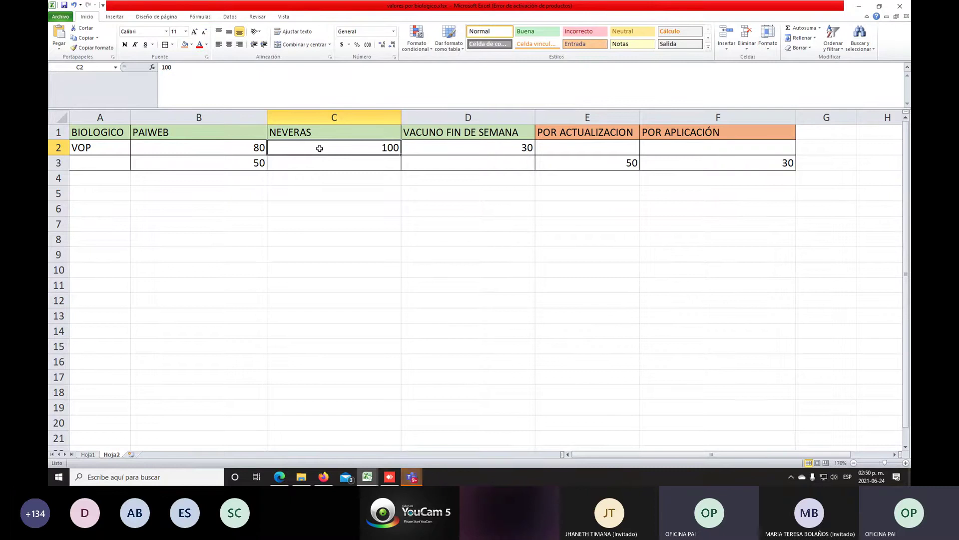
Step: Review the VOP values (PAIWEB 80, NEVERAS 100, 50, 30), then switch to the browser report
left_click(245, 150)
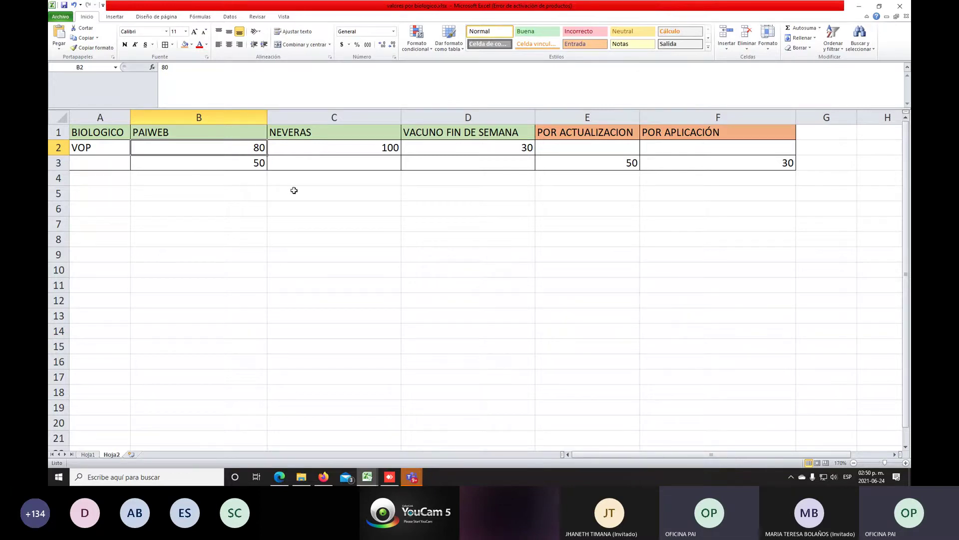
left_click(326, 146)
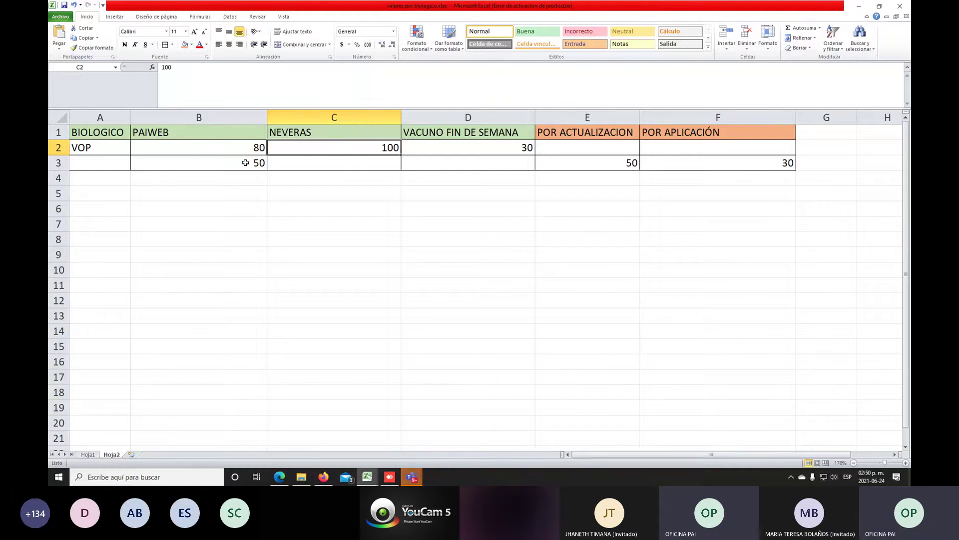
left_click(226, 153)
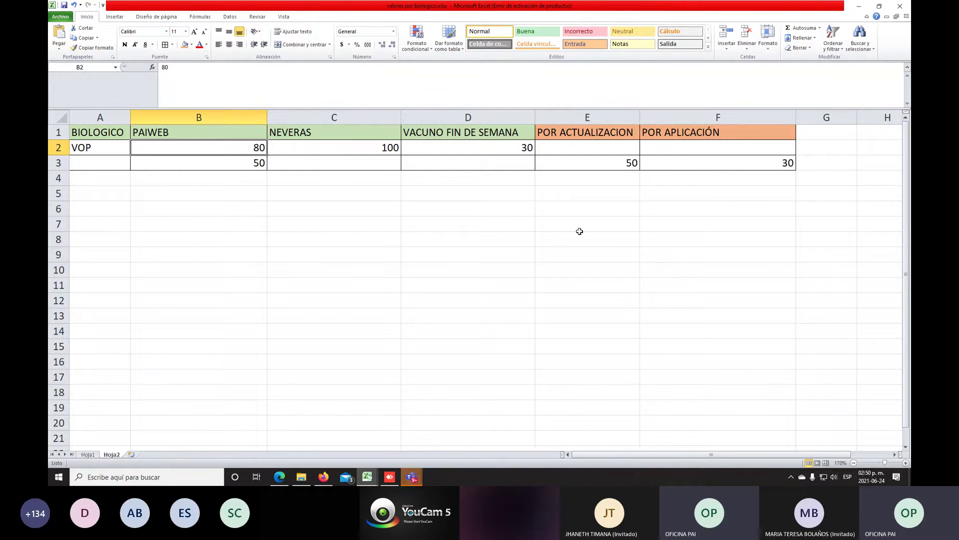
left_click(584, 166)
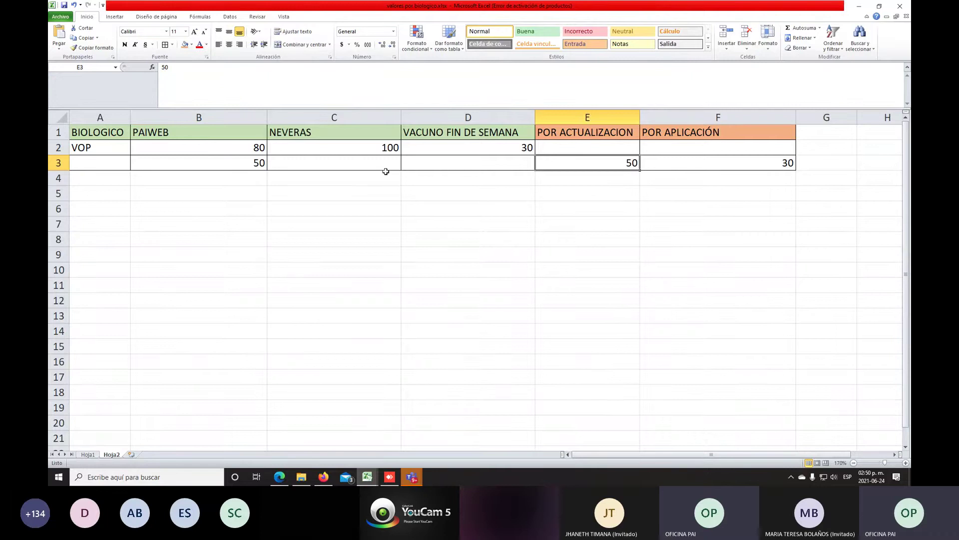
left_click(688, 167)
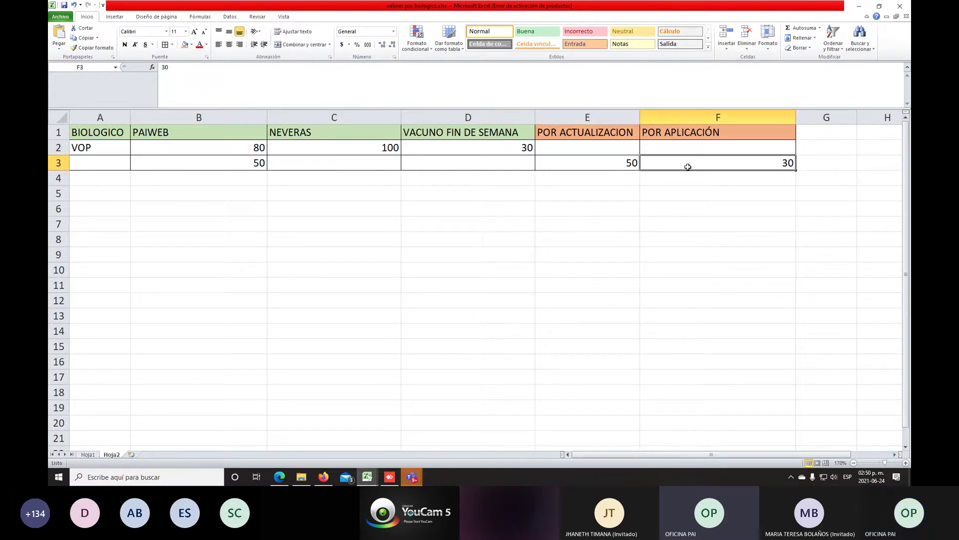
left_click(330, 148)
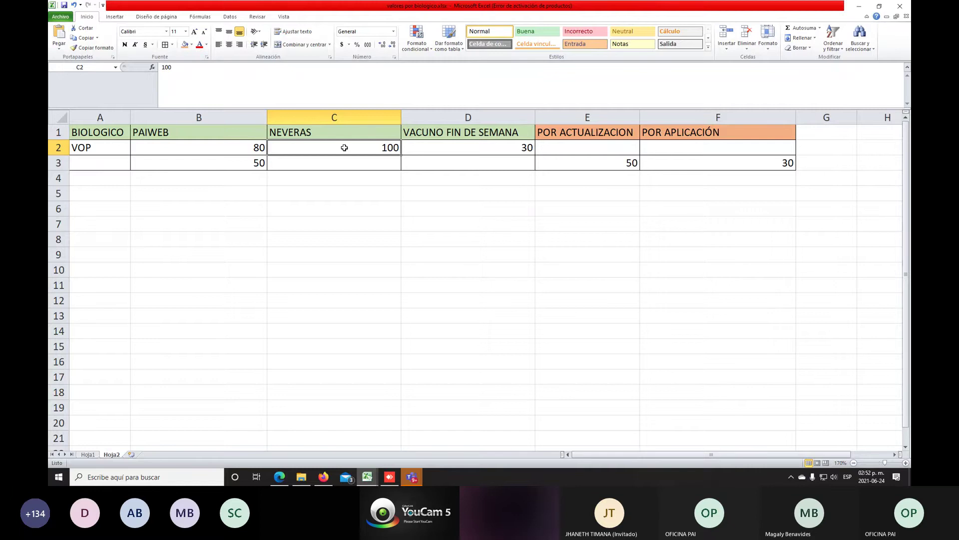
left_click(318, 481)
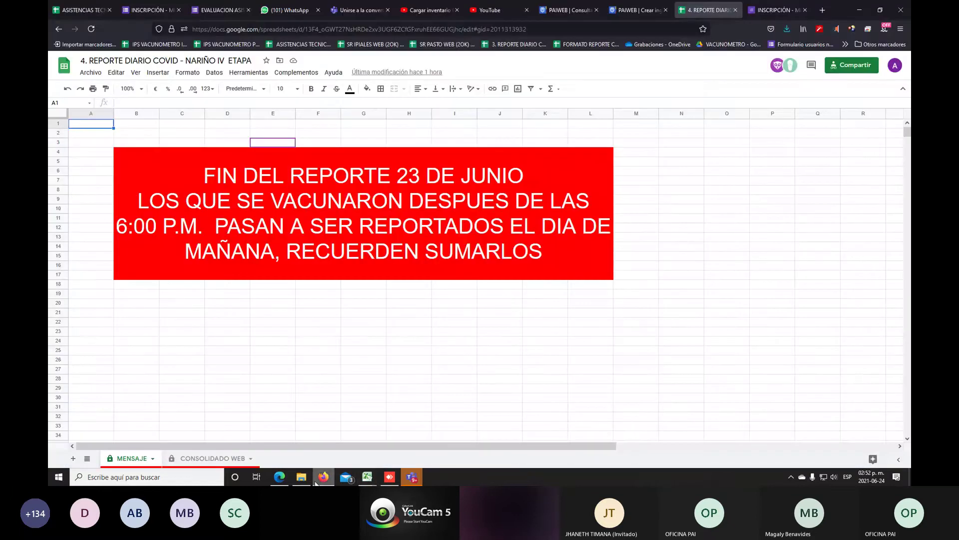
Step: Bring the PAIWEB migration Teams meeting forward, then open and close its More actions menu
mouse_move(412, 478)
left_click(439, 428)
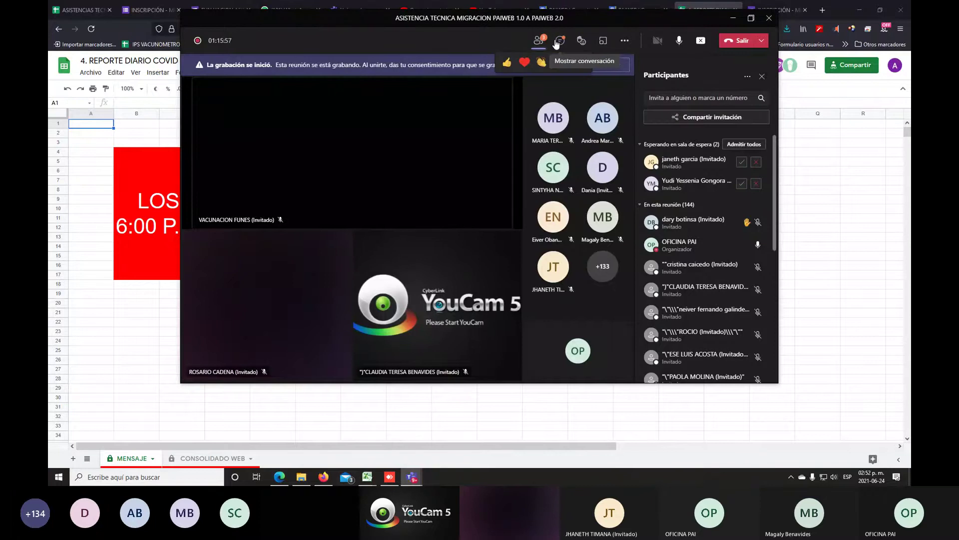
left_click(624, 42)
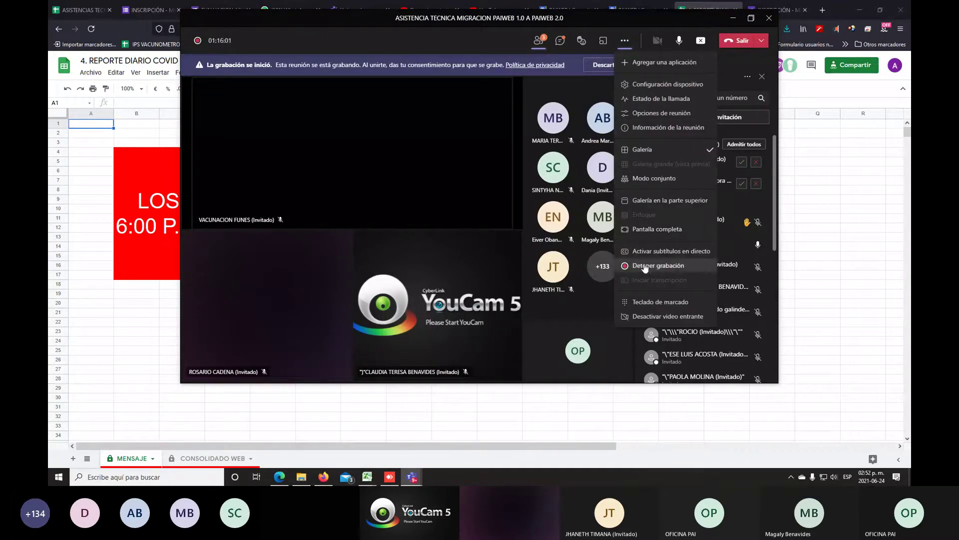
left_click(457, 41)
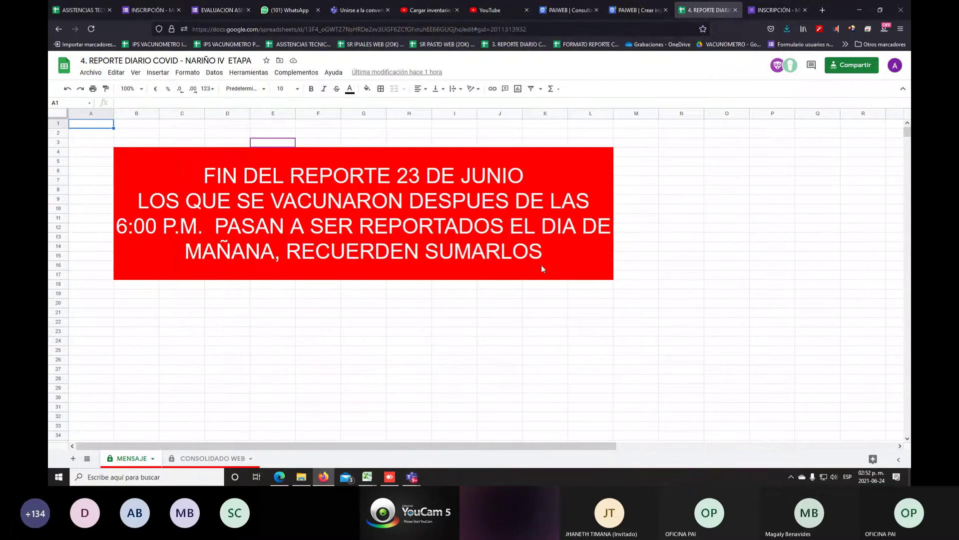
Step: Minimize the Teams meeting and return to 'valores por biologico.xlsx' in Excel
left_click(733, 18)
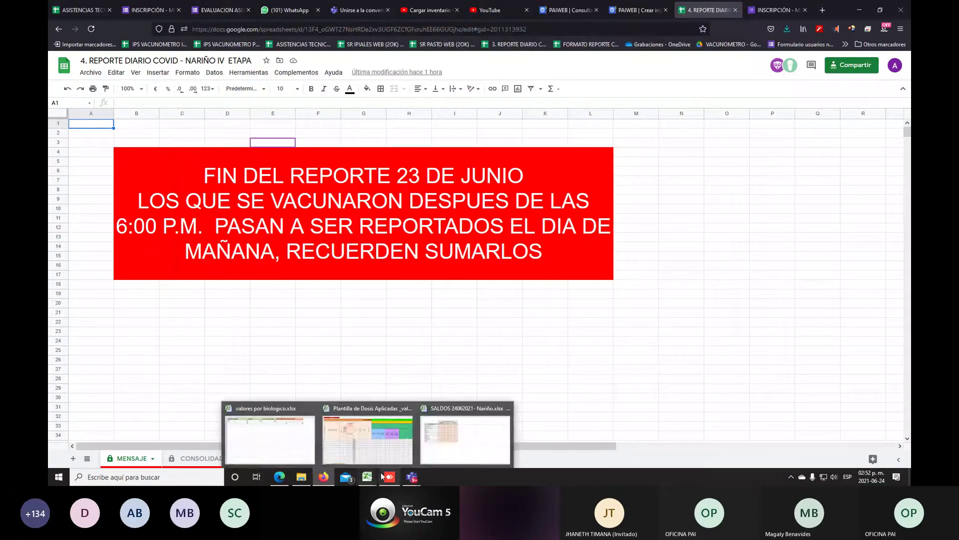
left_click(335, 426)
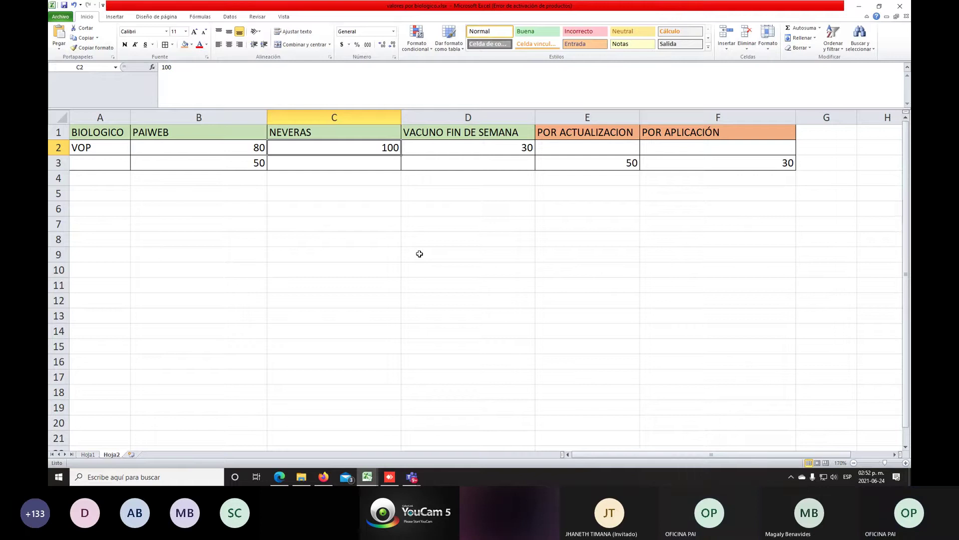
Step: Restore VOP's PAIWEB quantity in B2 to 150 and check the POR APLICACIÓN value of 30
key("Left")
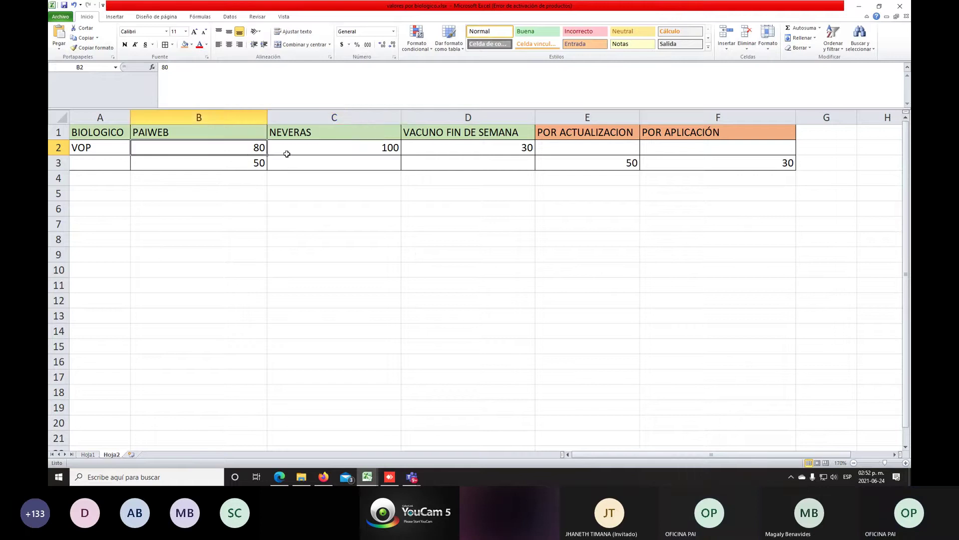
type("150")
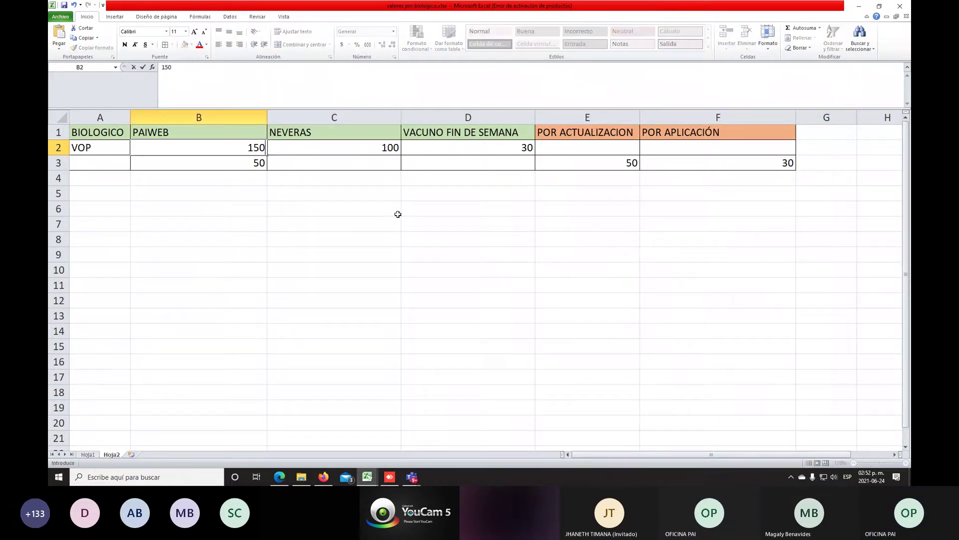
left_click(360, 161)
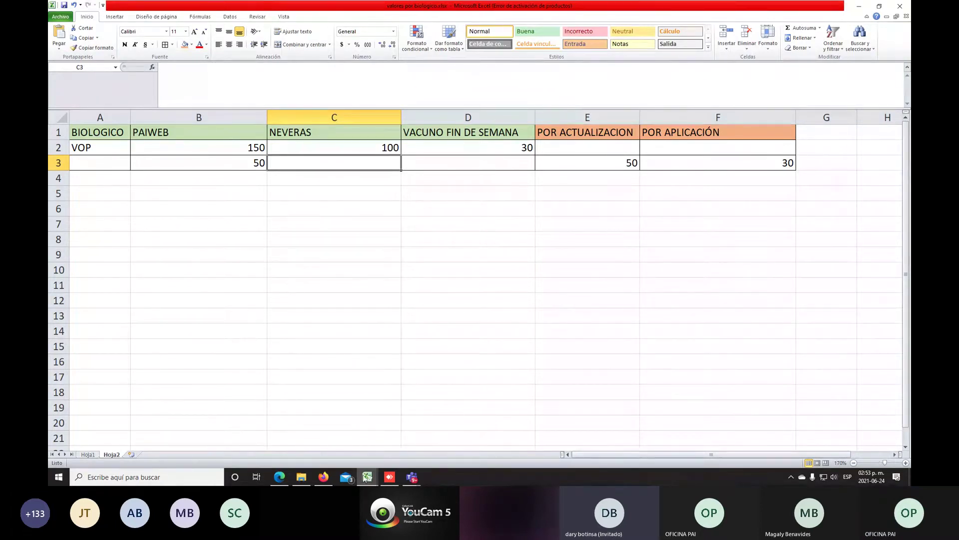
left_click(681, 164)
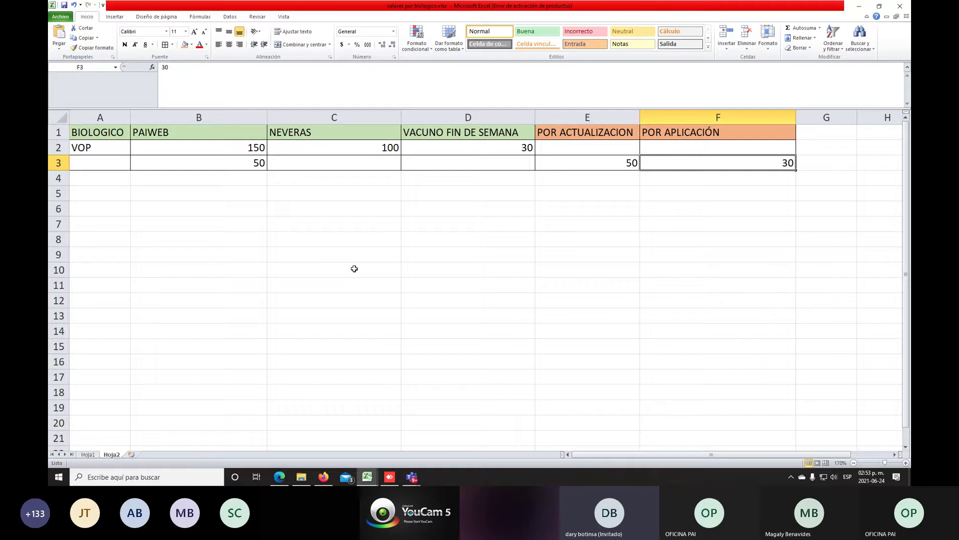
Step: Set PAIWEB and NEVERAS to 50 in B2 and C2, and clear the stray 50 in B3
left_click(257, 151)
type("50")
left_click(302, 149)
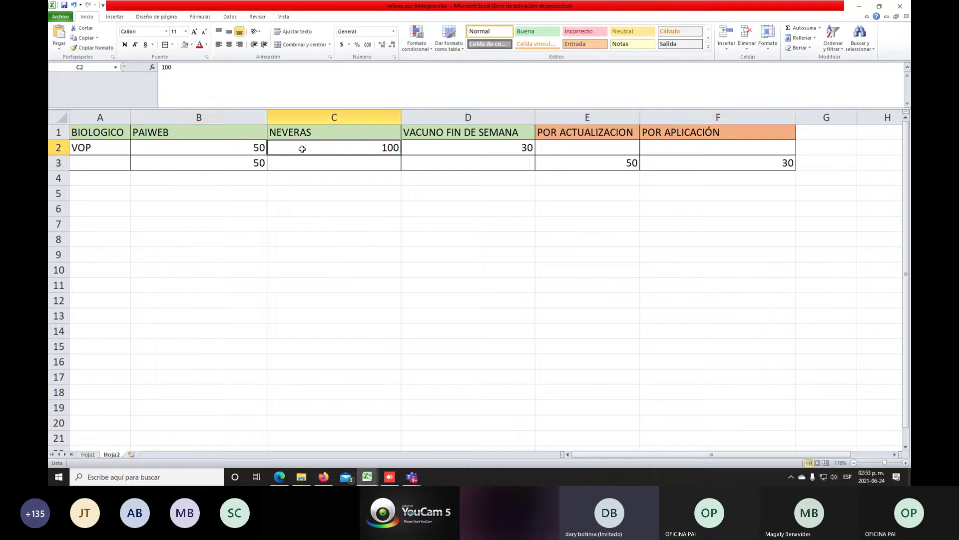
type("50")
left_click(259, 163)
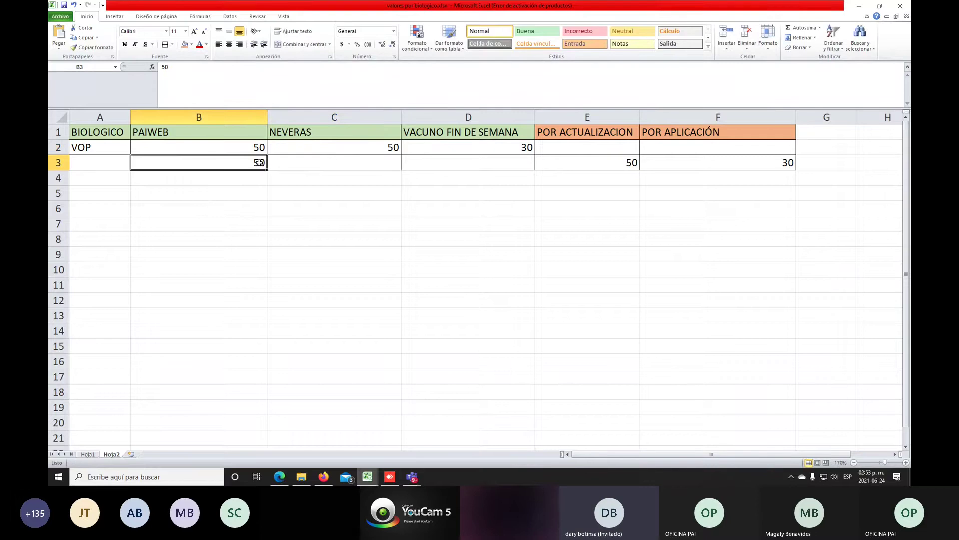
key("Delete")
left_click(322, 160)
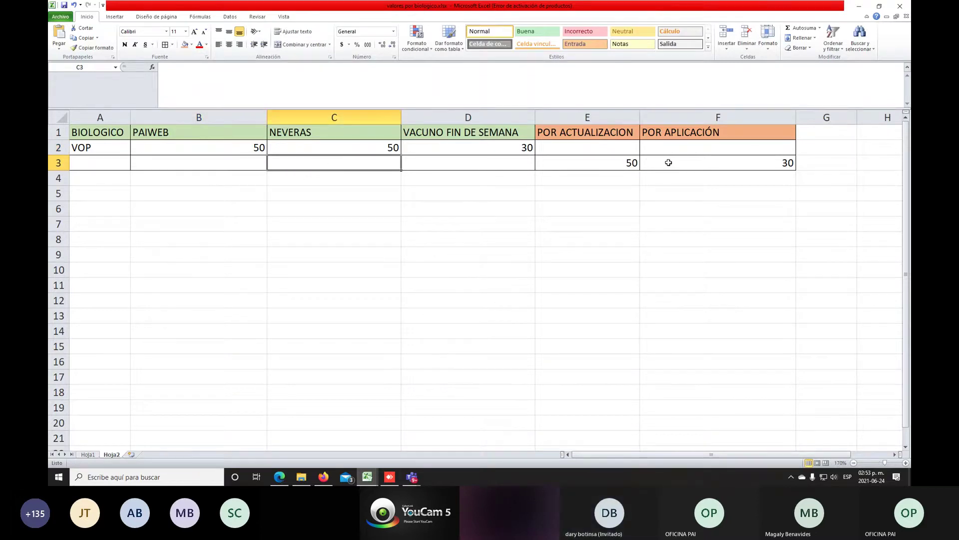
Step: Enter 50 in F3 and clear the leftover 50 in E3
left_click(668, 163)
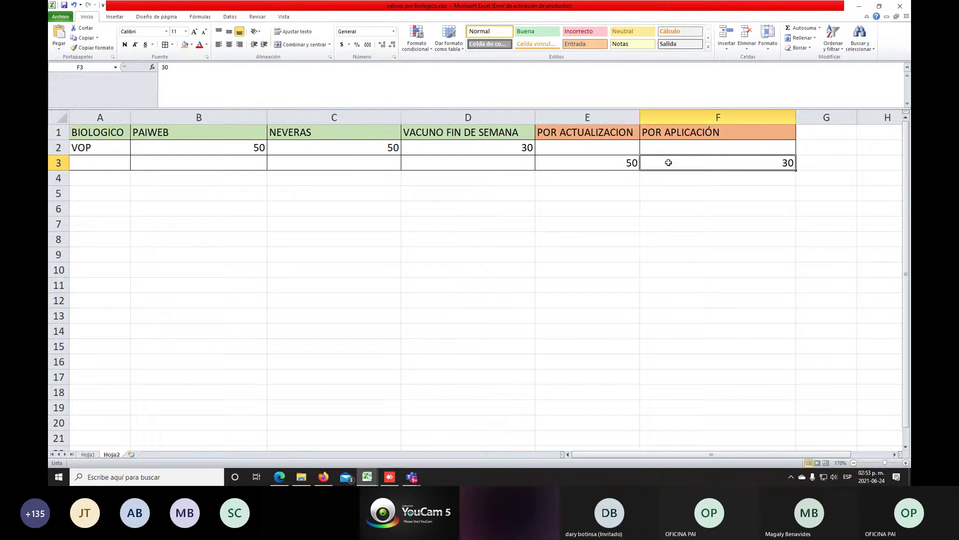
type("50")
key("Return")
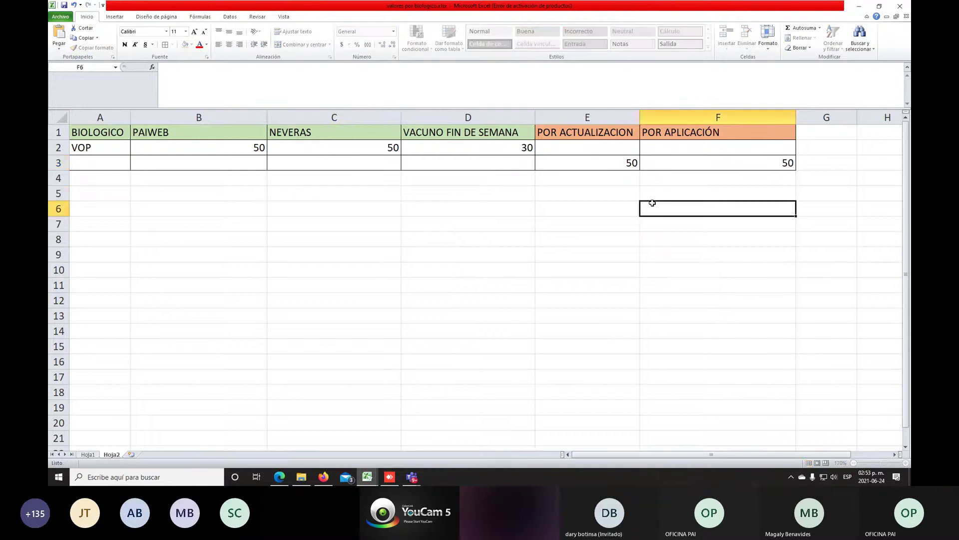
left_click(609, 161)
key("Delete")
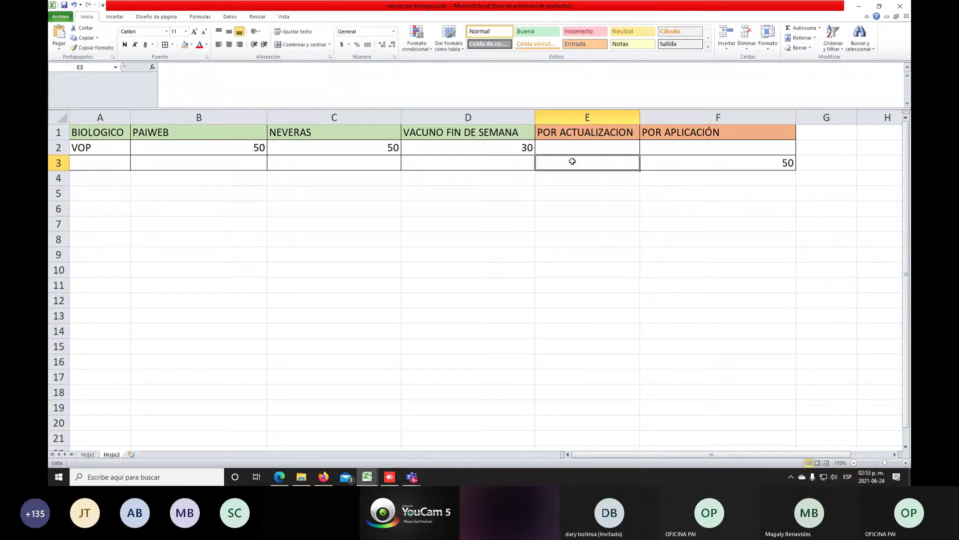
Step: Set weekend vaccination in D2 to 20 and POR APLICACIÓN in F3 to 20
left_click(504, 149)
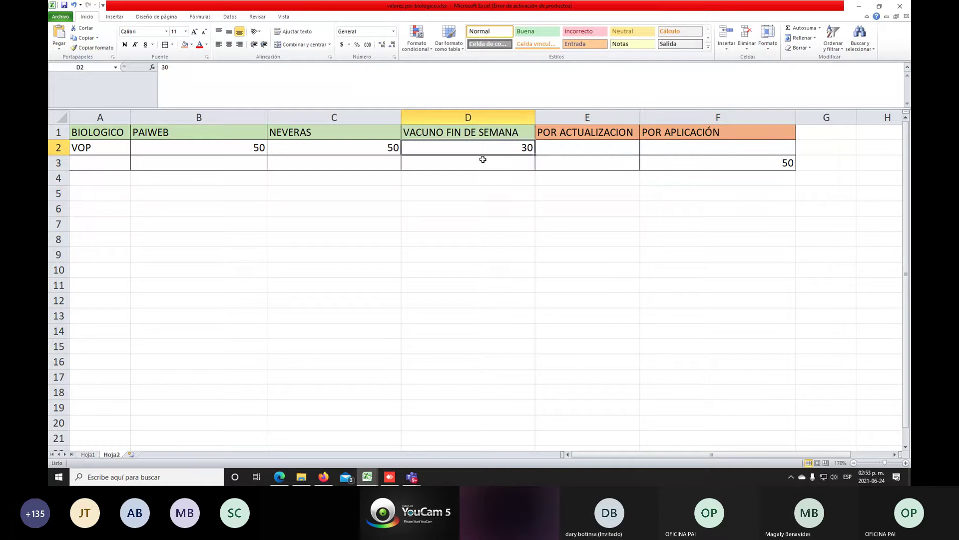
type("20")
left_click(495, 188)
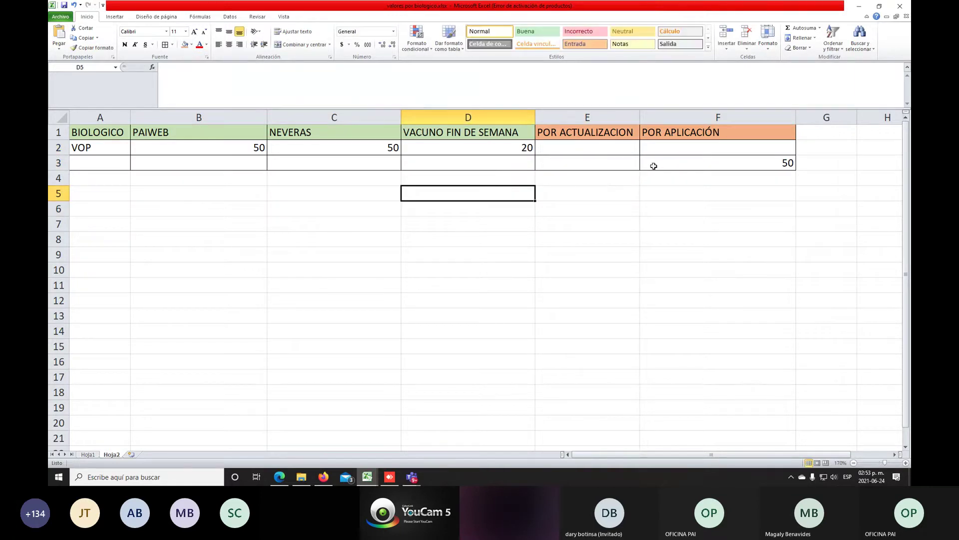
left_click(680, 161)
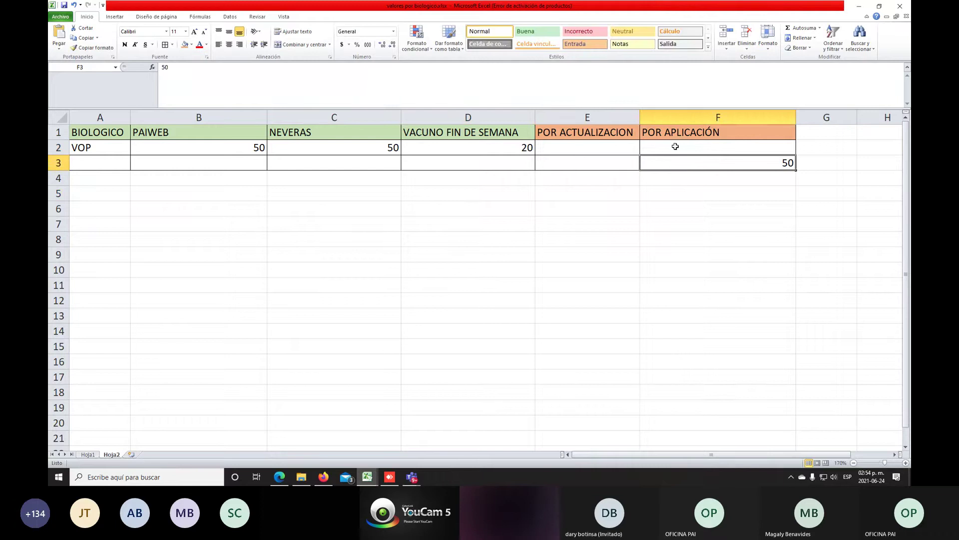
type("20")
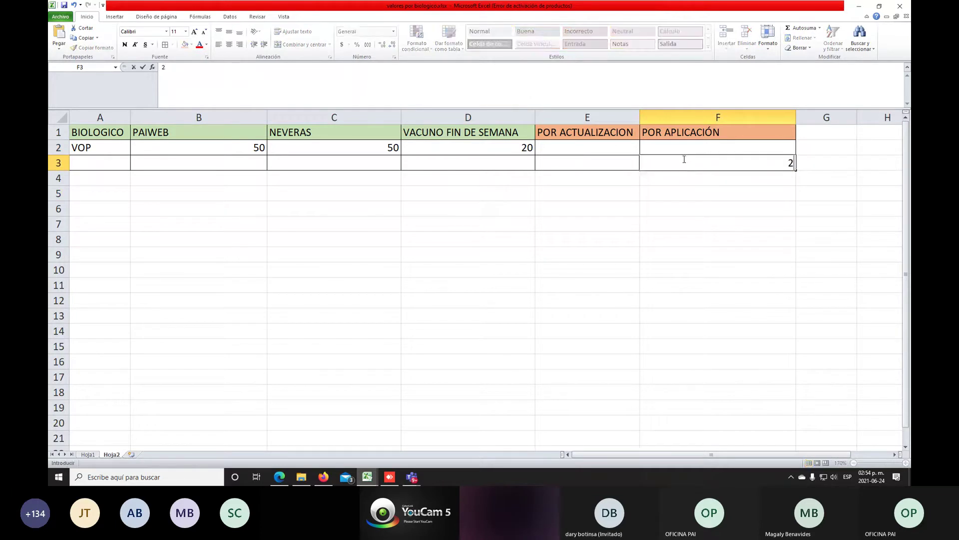
left_click(621, 197)
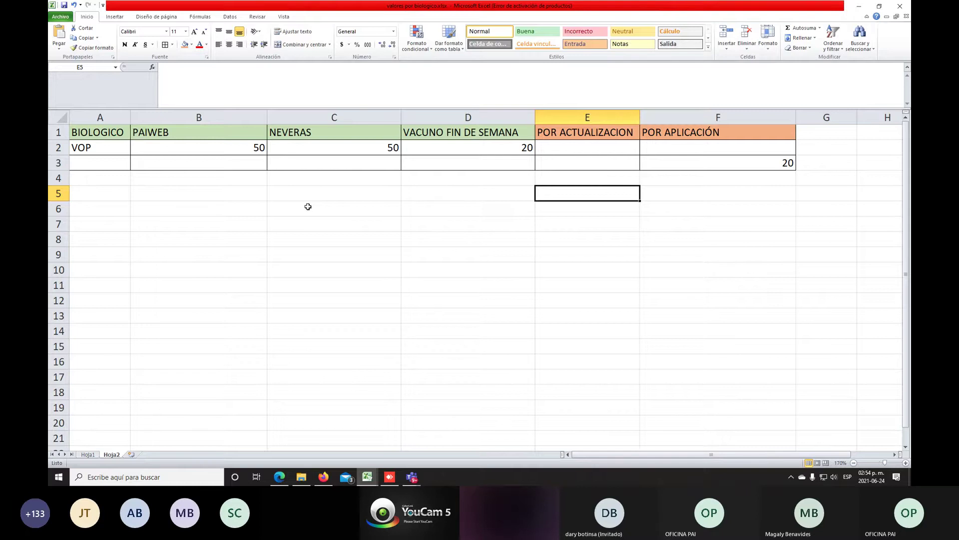
left_click(778, 169)
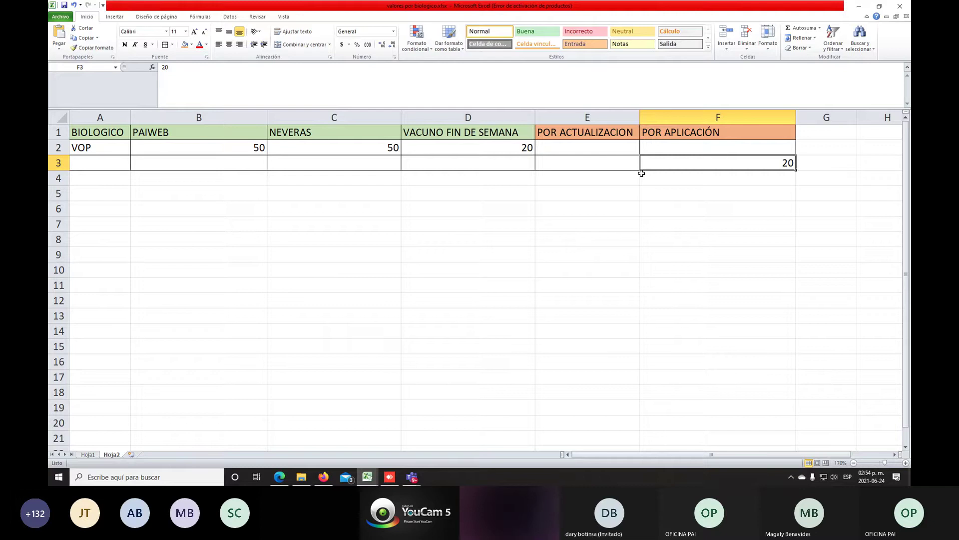
Step: Add a SALDO heading in G1 and enter a balance of 30 in G3
left_click(820, 136)
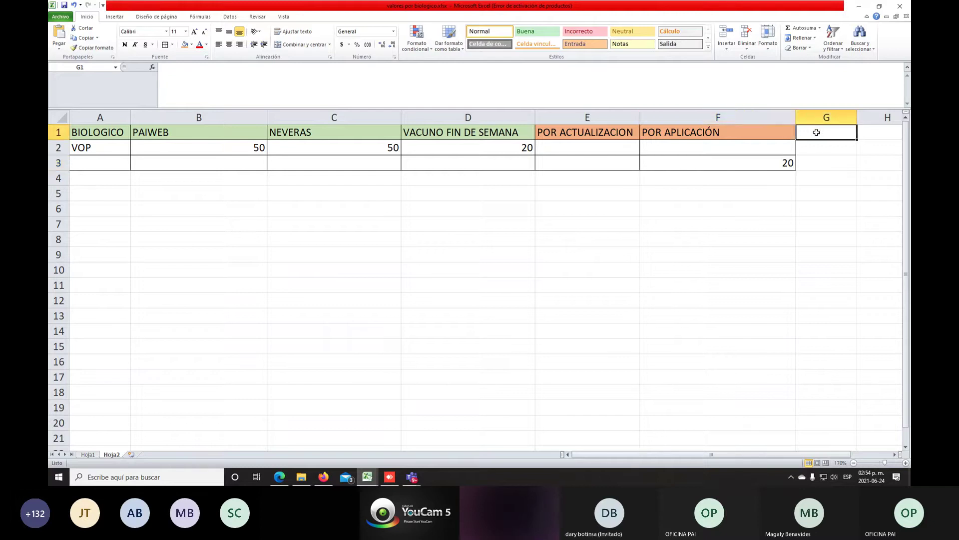
type("SALDO ")
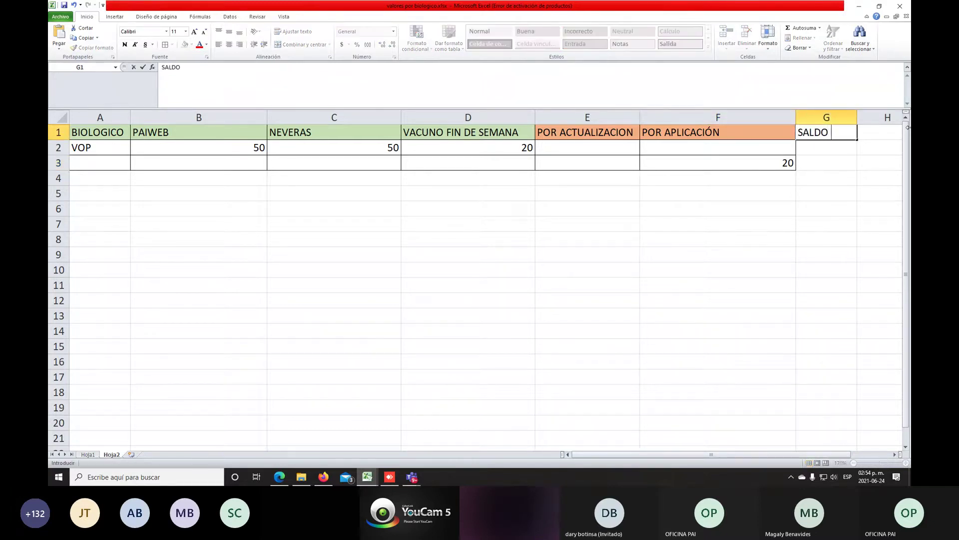
type("ELL")
key("BackSpace")
key("BackSpace")
key("BackSpace")
left_click(822, 164)
type("3")
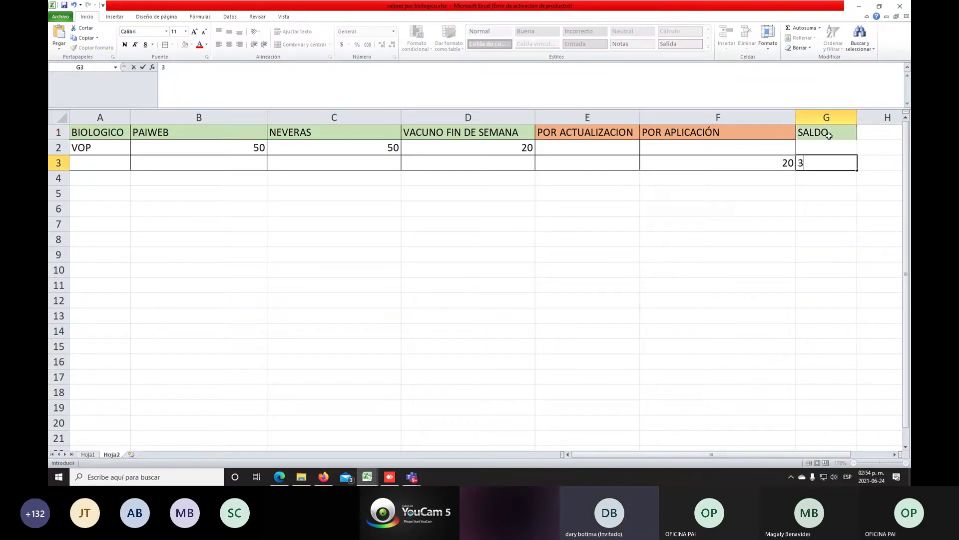
type("0")
left_click(830, 174)
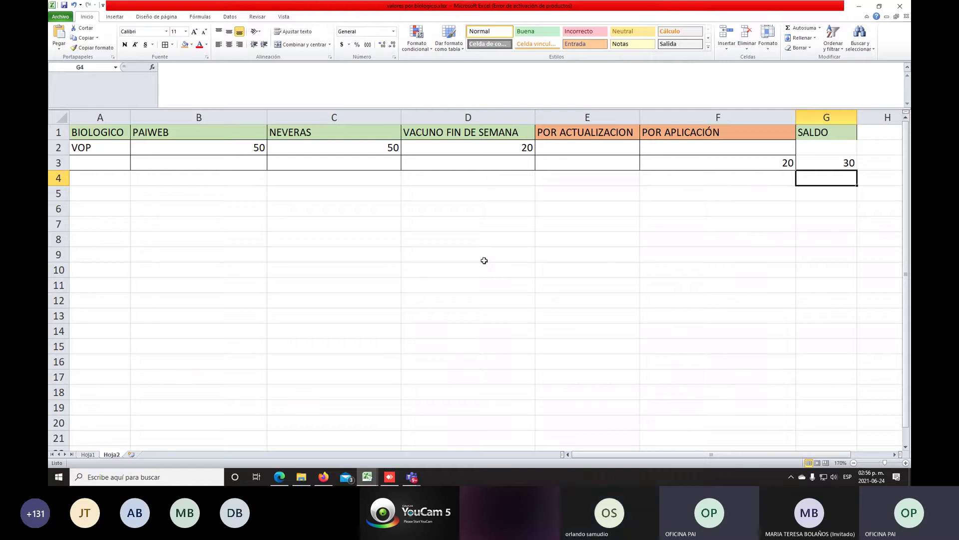
Step: Select VOP's NEVERAS value, then mute the microphone in the Teams meeting
left_click(350, 146)
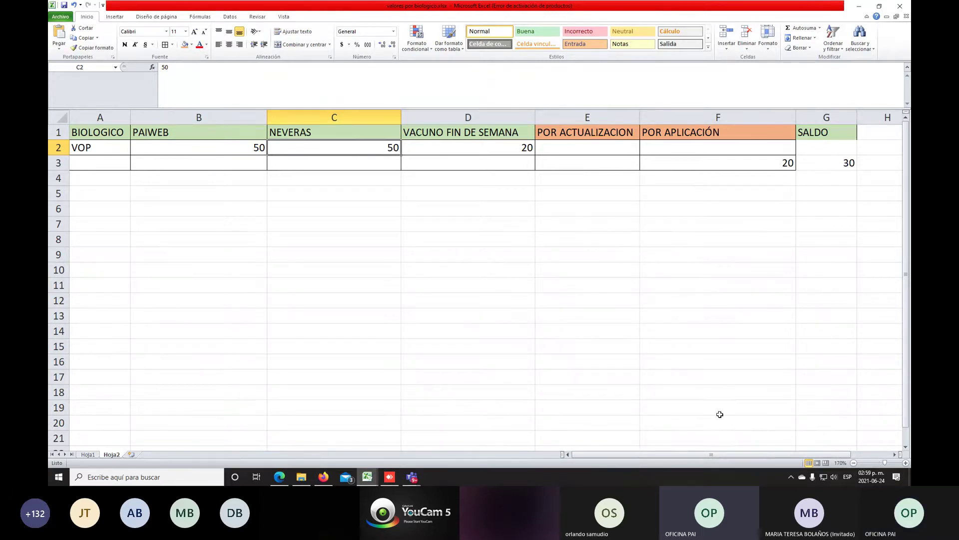
left_click(838, 452)
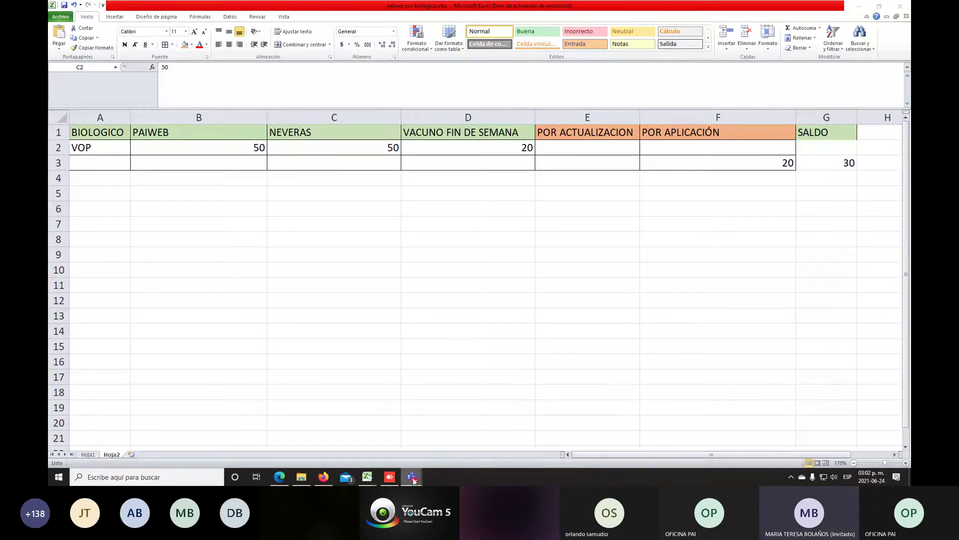
Step: Admit a lobby attendee, cancel Silenciar a todos, and unmute the microphone
mouse_move(413, 479)
left_click(393, 431)
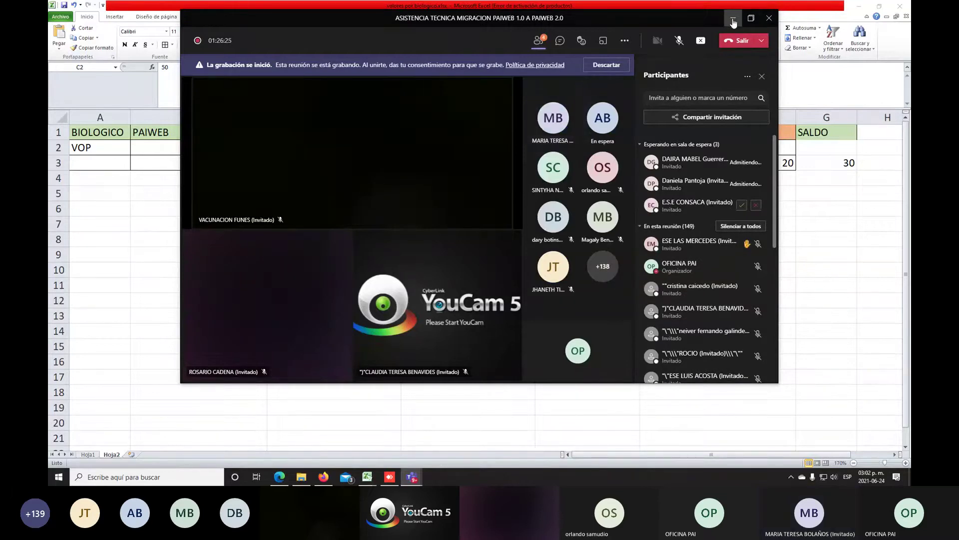
left_click(742, 206)
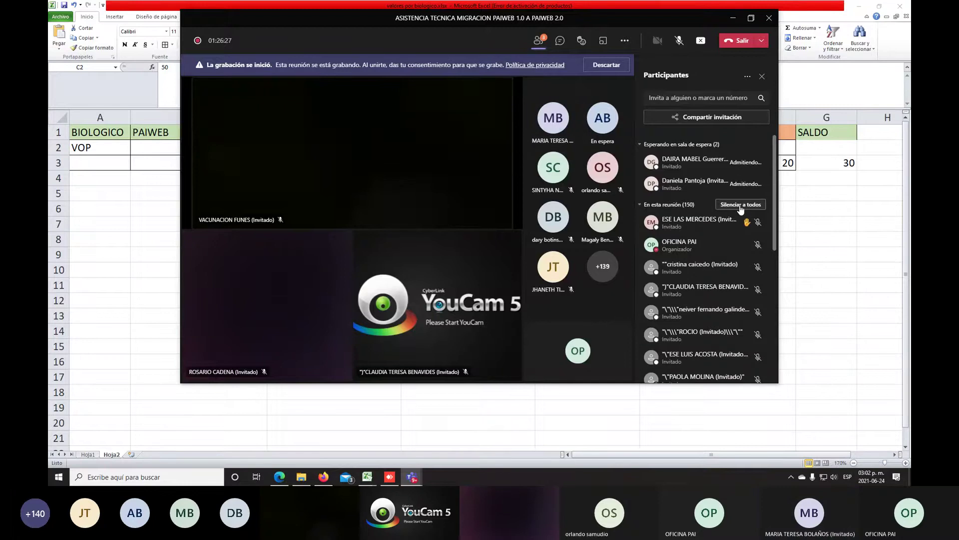
left_click(741, 204)
left_click(473, 226)
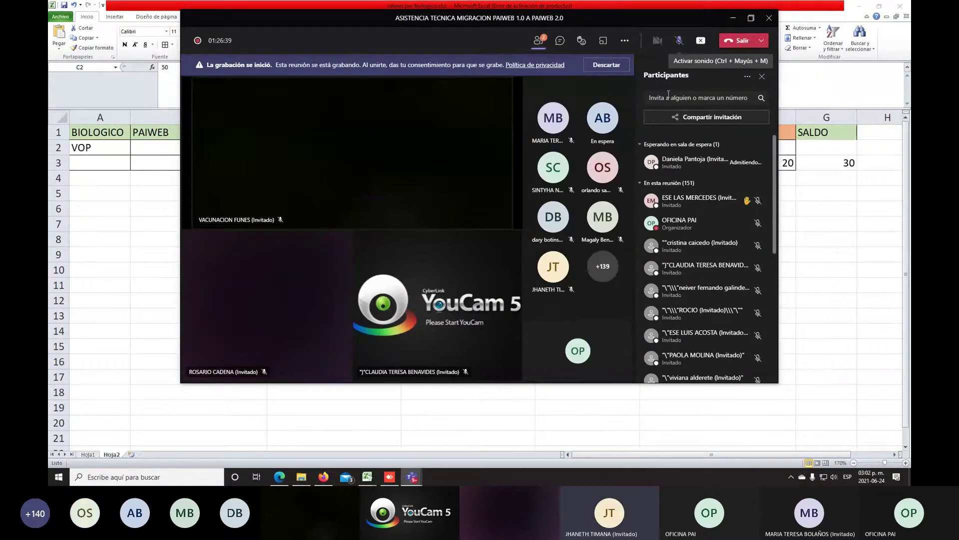
left_click(680, 41)
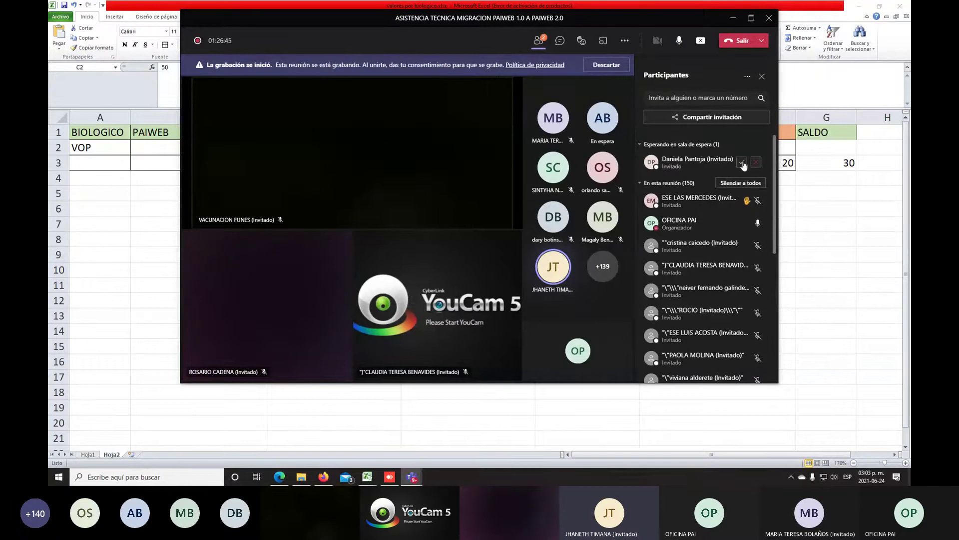
Step: Retry admitting the remaining lobby guest and maximize the meeting window to full screen
left_click(742, 162)
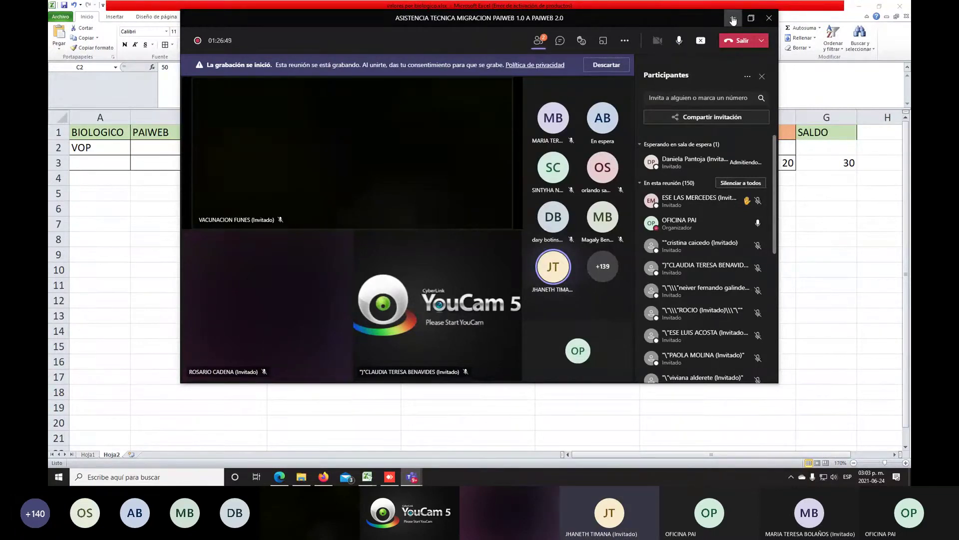
left_click(733, 20)
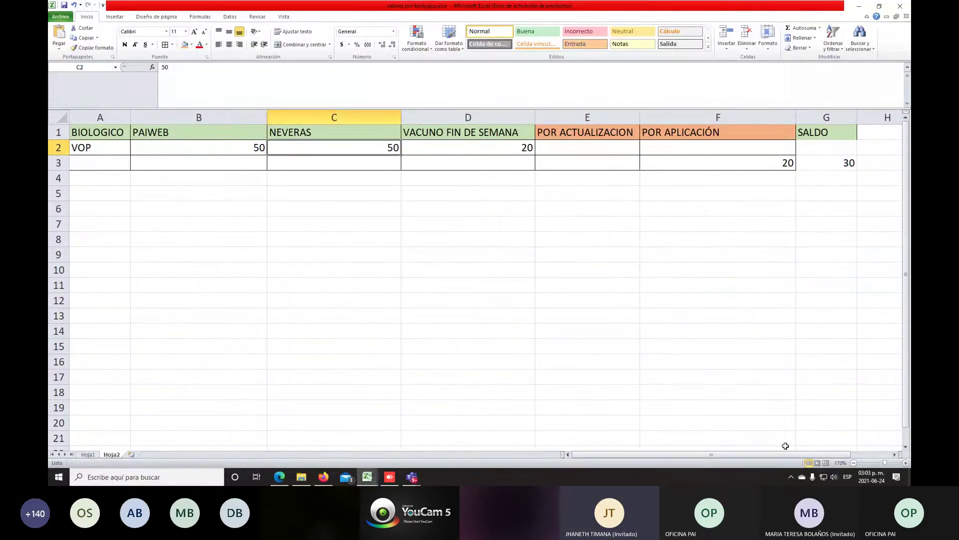
left_click(412, 477)
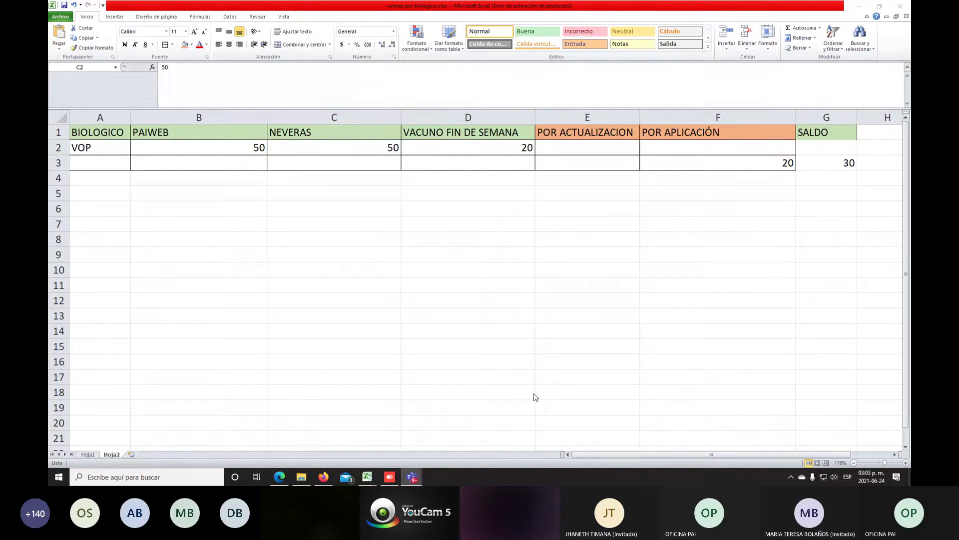
left_click(412, 477)
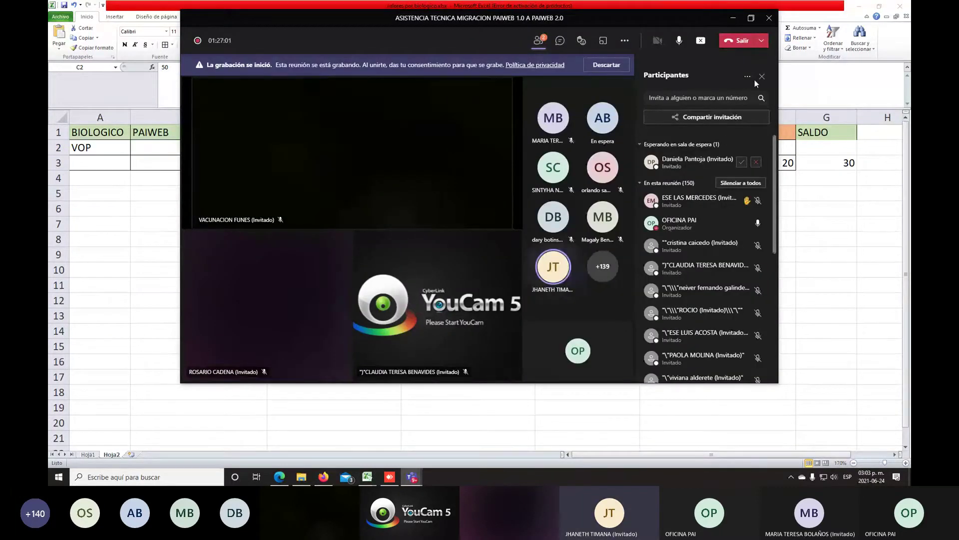
left_click(751, 18)
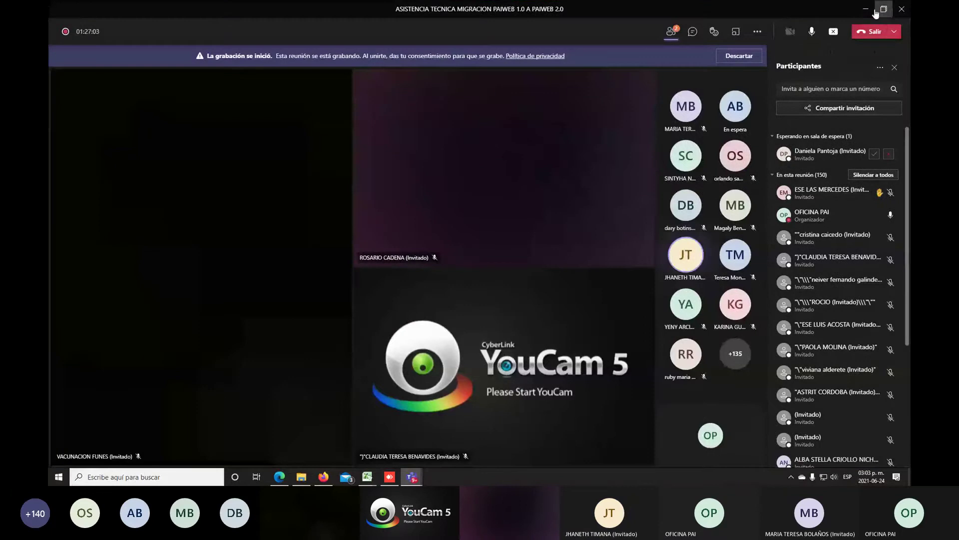
Step: Minimize the Teams meeting window to bring the Excel inventory sheet back into view
left_click(866, 9)
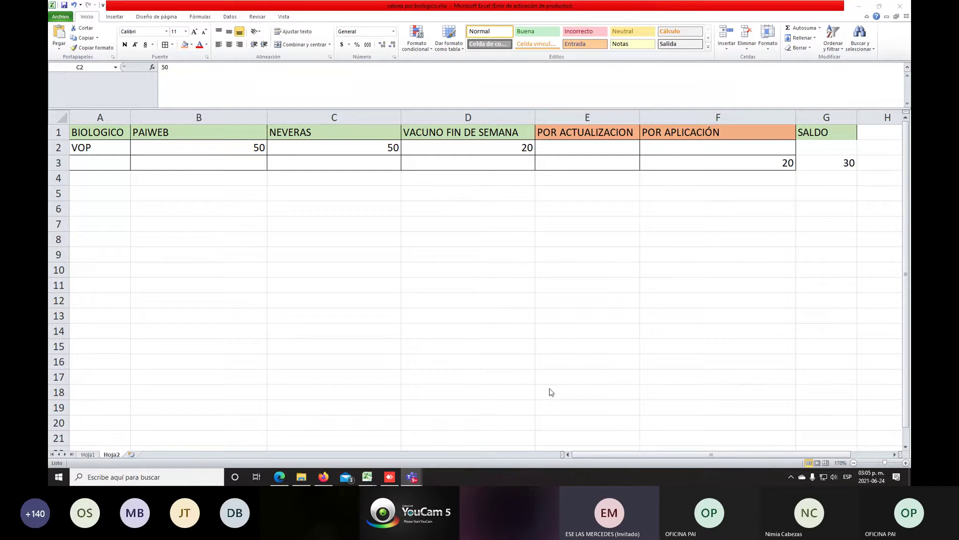
Step: Bring the Teams meeting back and admit the last attendee waiting in the lobby
mouse_move(412, 477)
left_click(849, 423)
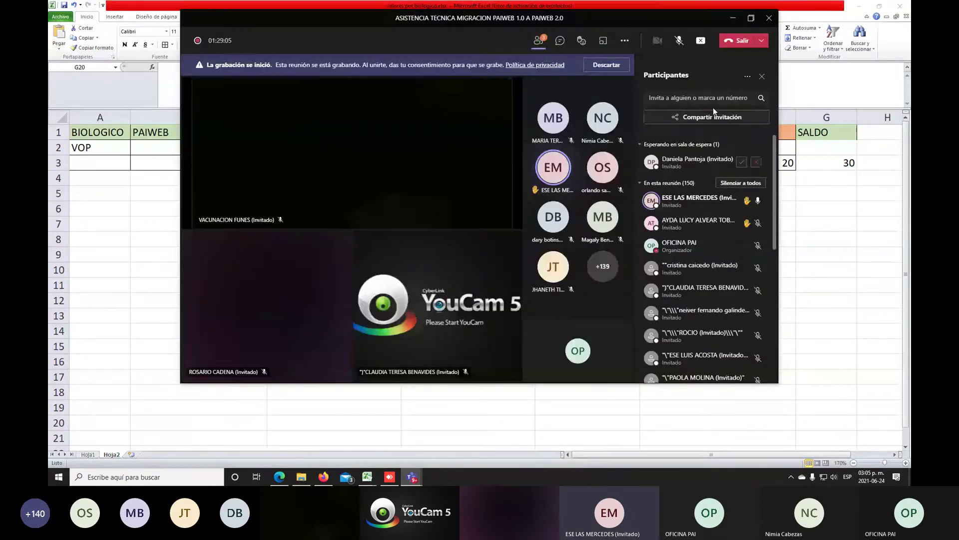
left_click(742, 161)
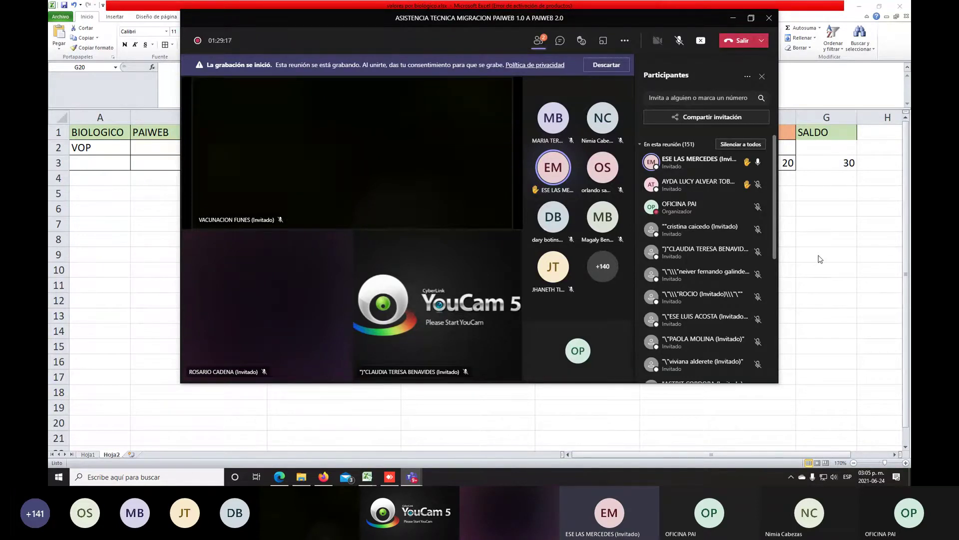
Step: Switch to the spreadsheet, then reopen the Teams meeting window from the taskbar
key("alt+Tab")
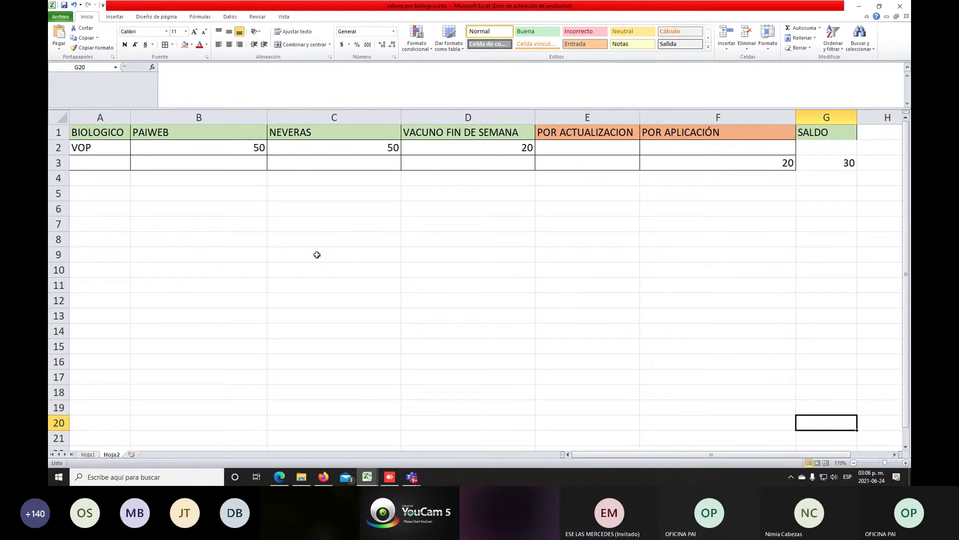
left_click(412, 477)
left_click(455, 415)
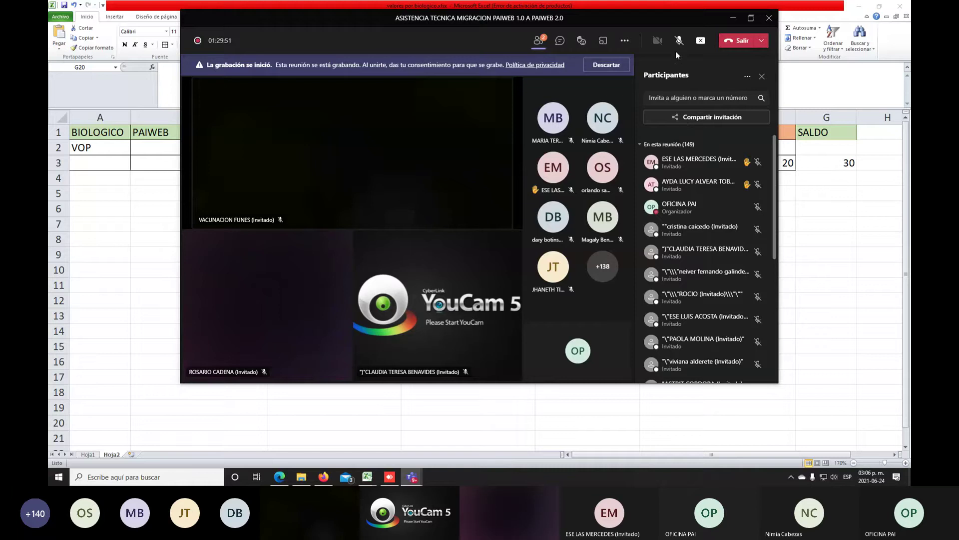
Step: Unmute the microphone, present the VOP inventory sheet with Teams minimized, then switch to File Explorer
left_click(678, 43)
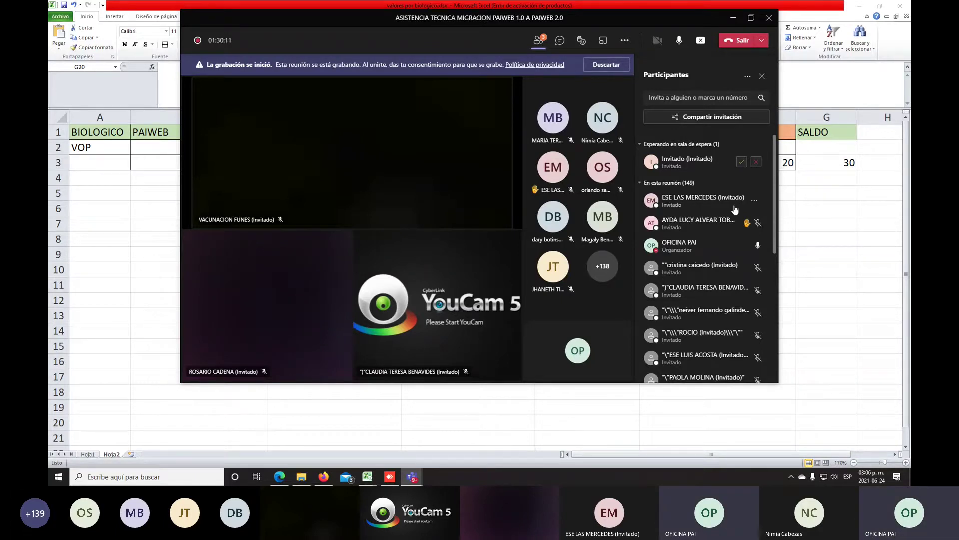
left_click(733, 17)
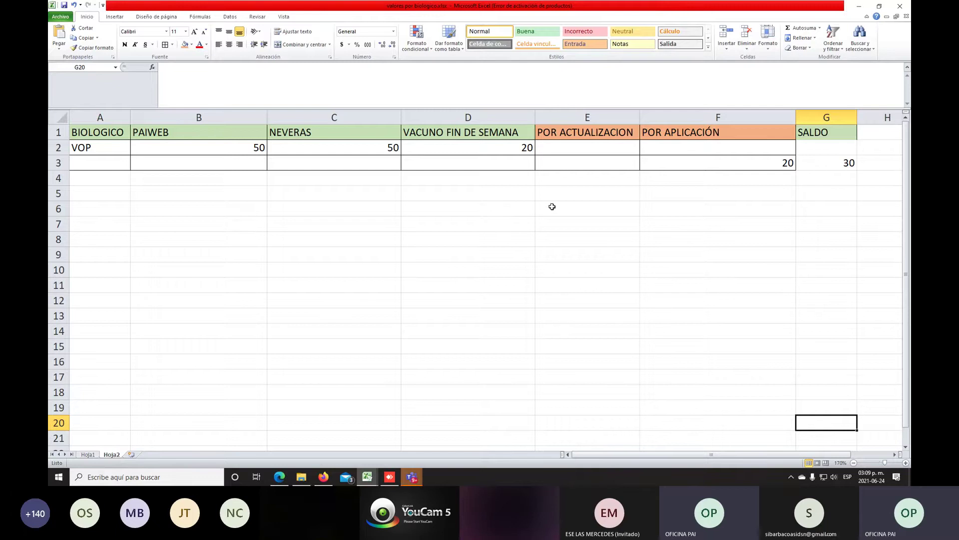
left_click(306, 480)
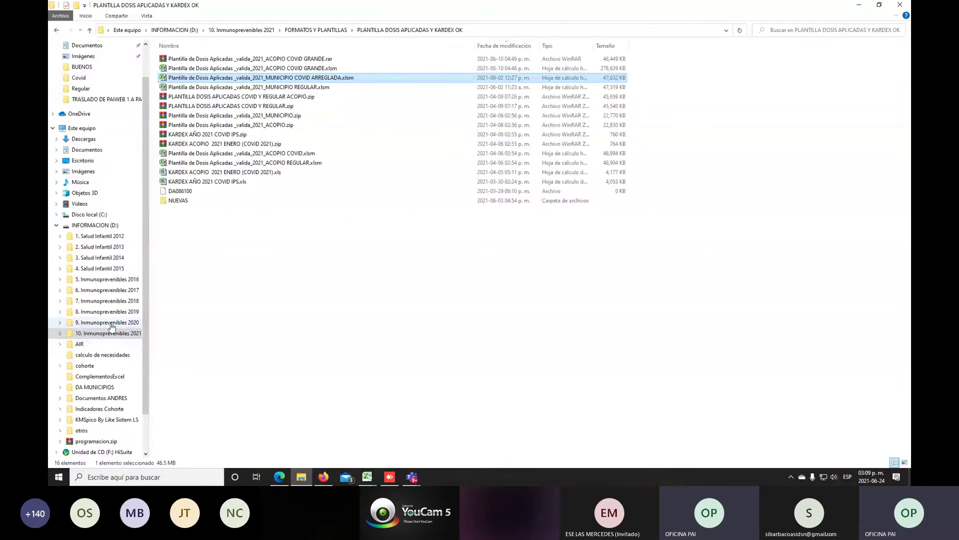
Step: Browse the INFORMACION (D:) drive into 10. Inmunoprevenibles 2021 and Dosis aplicadas, then back up
left_click(80, 226)
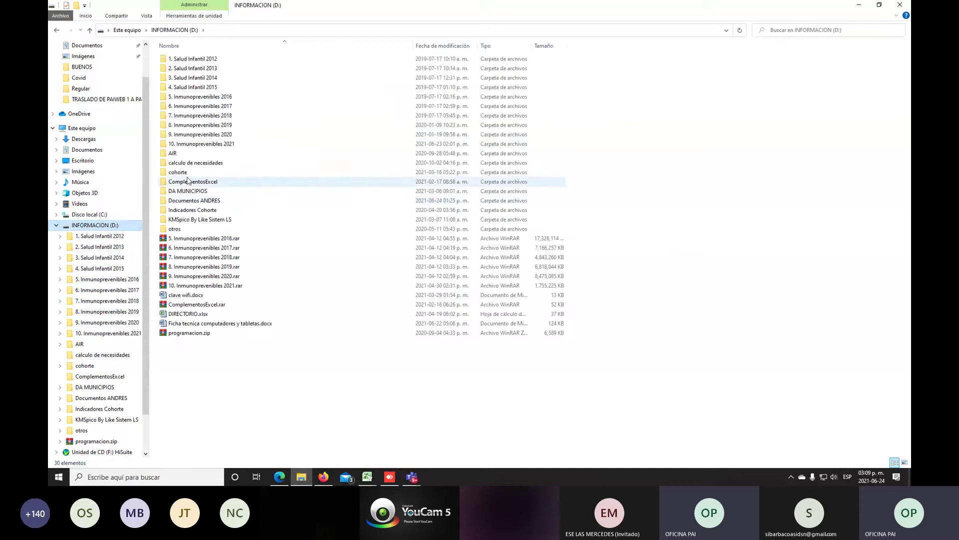
double_click(190, 144)
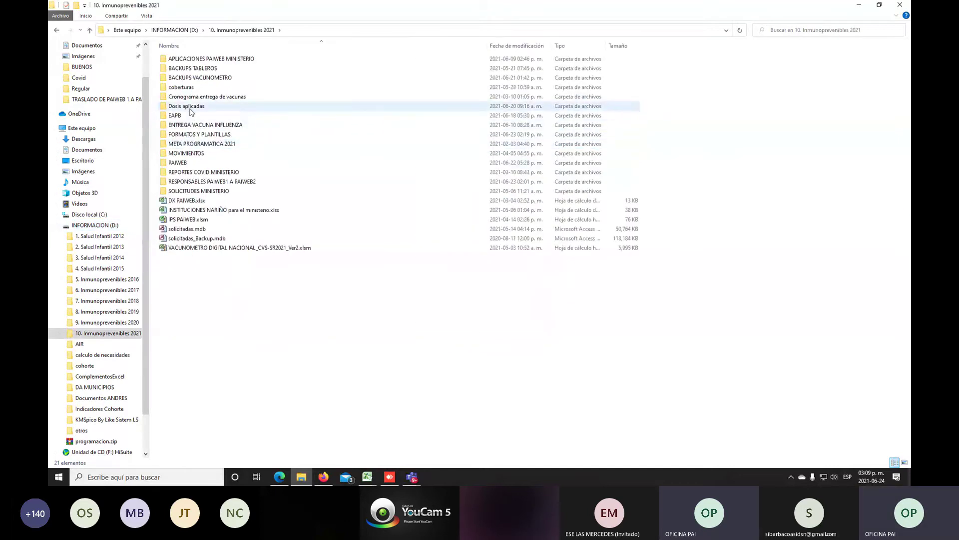
double_click(189, 107)
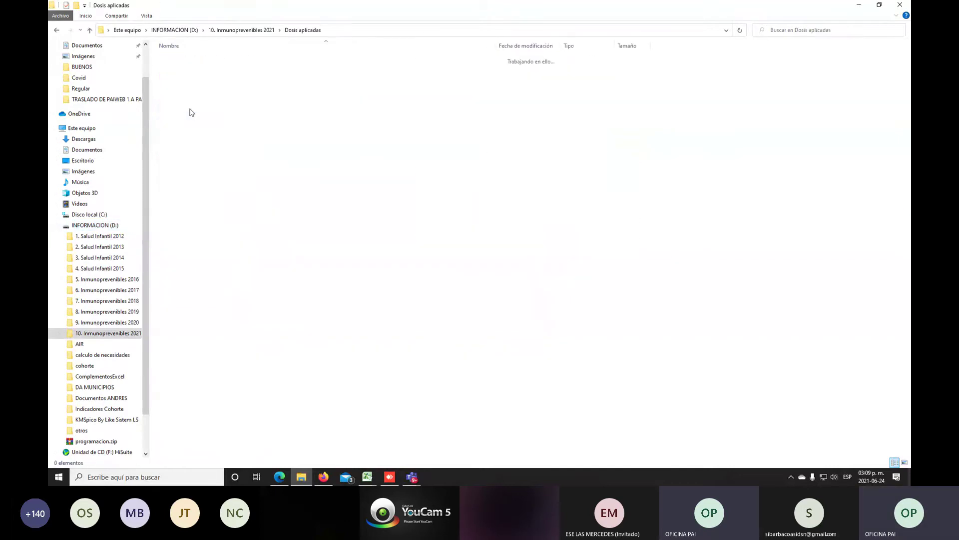
left_click(255, 34)
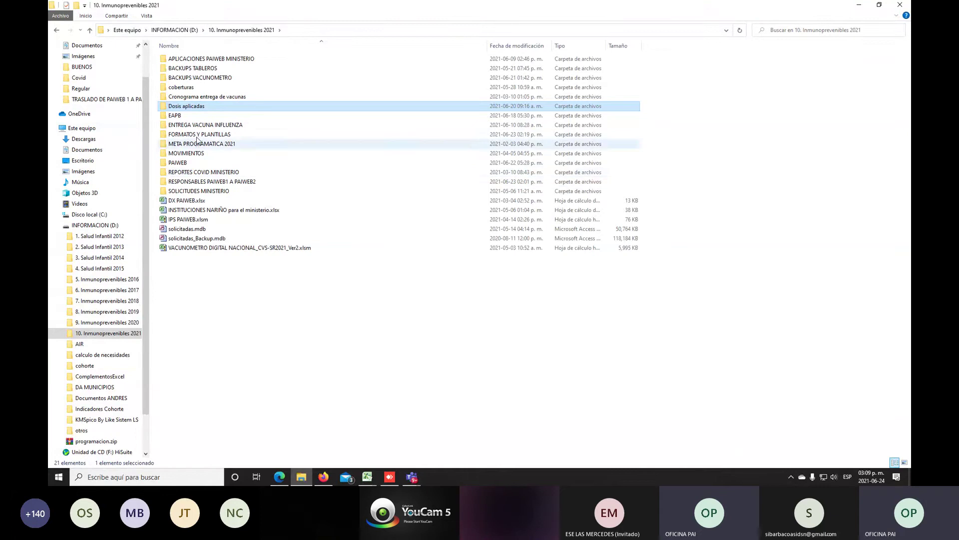
left_click(197, 111)
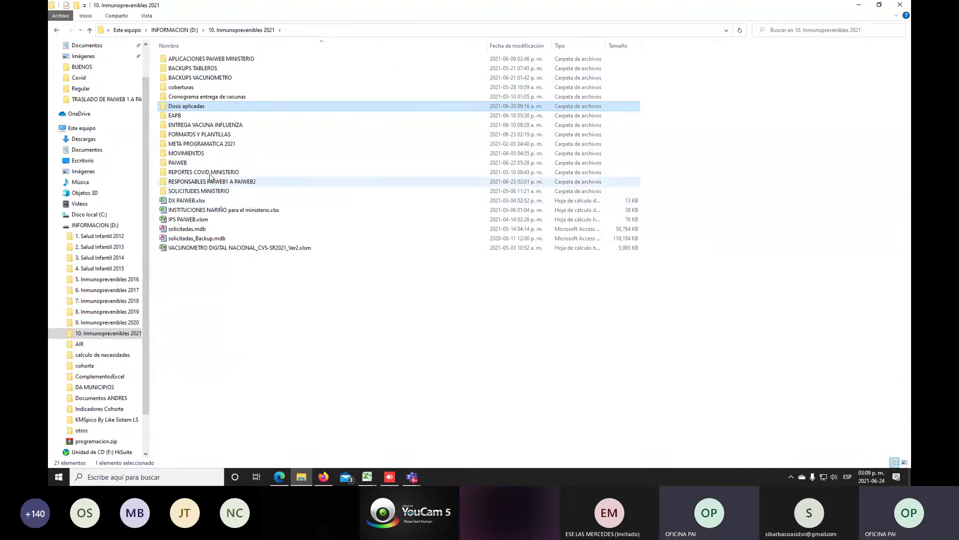
Step: Open FORMATOS Y PLANTILLAS, then TRASLADO DE PAIWEB 1 A PAIWEB 2.0, selecting FORMATO EXCEL PARA INVENTARIO.xlsx
left_click(191, 126)
double_click(191, 133)
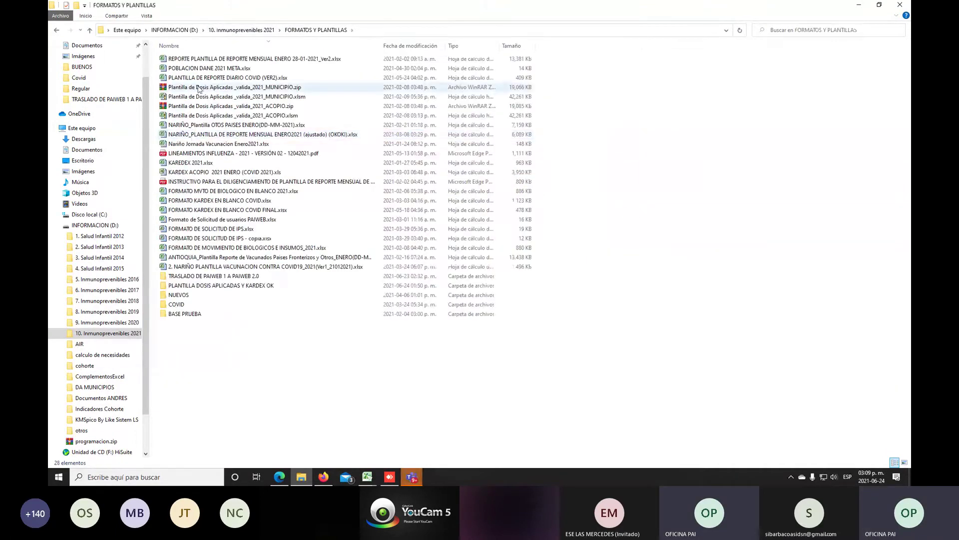
left_click(198, 280)
double_click(198, 279)
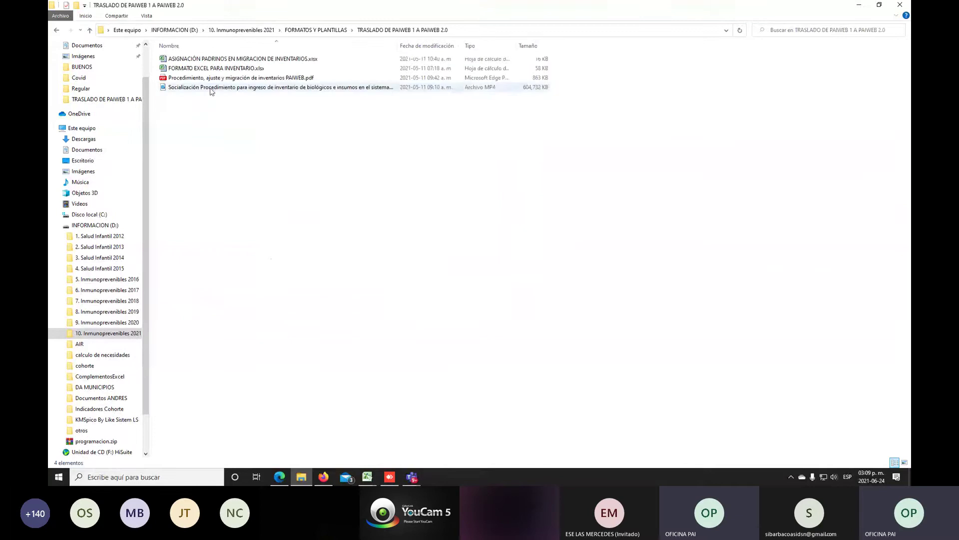
left_click(200, 70)
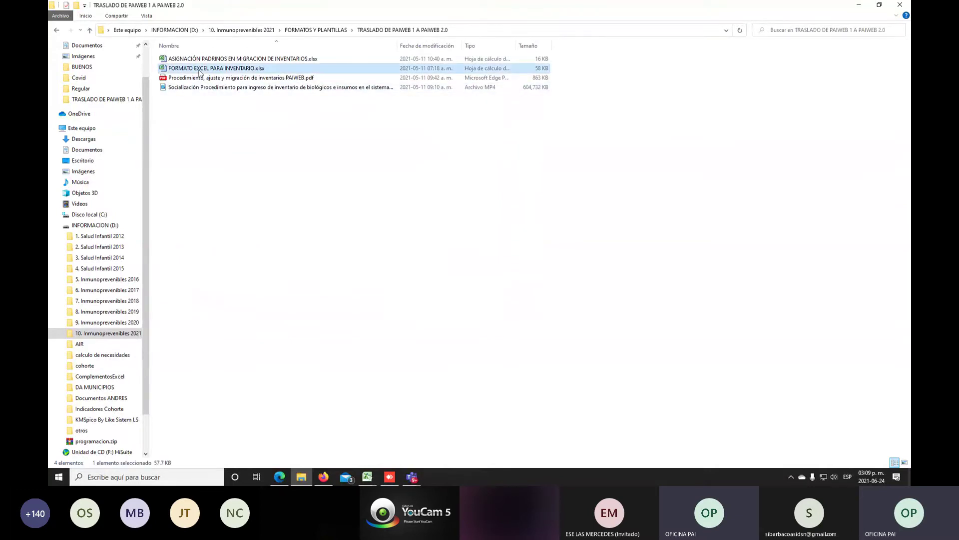
Step: Open FORMATO EXCEL PARA INVENTARIO.xlsx in Excel and review the form's header and column titles
double_click(200, 70)
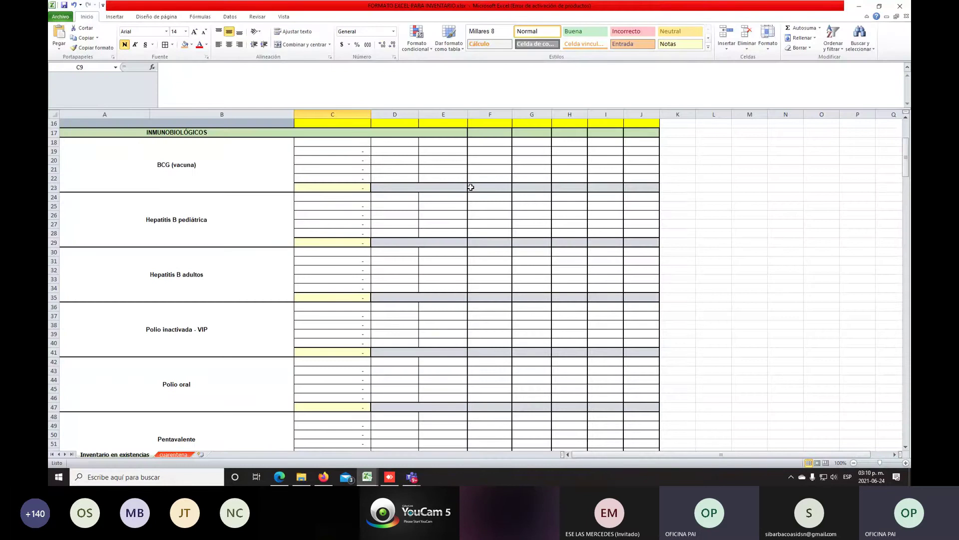
scroll(590, 205, "up", 5)
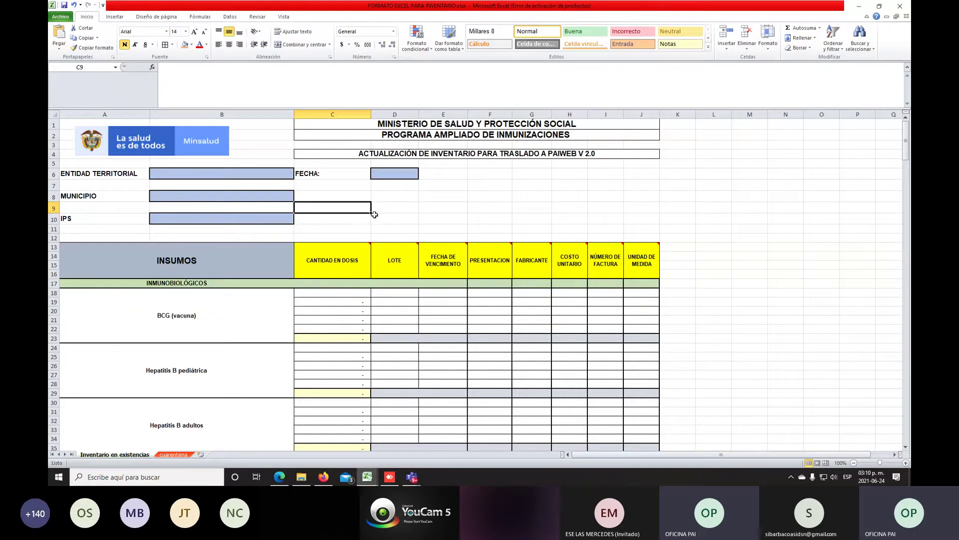
mouse_move(361, 268)
scroll(369, 288, "down", 2)
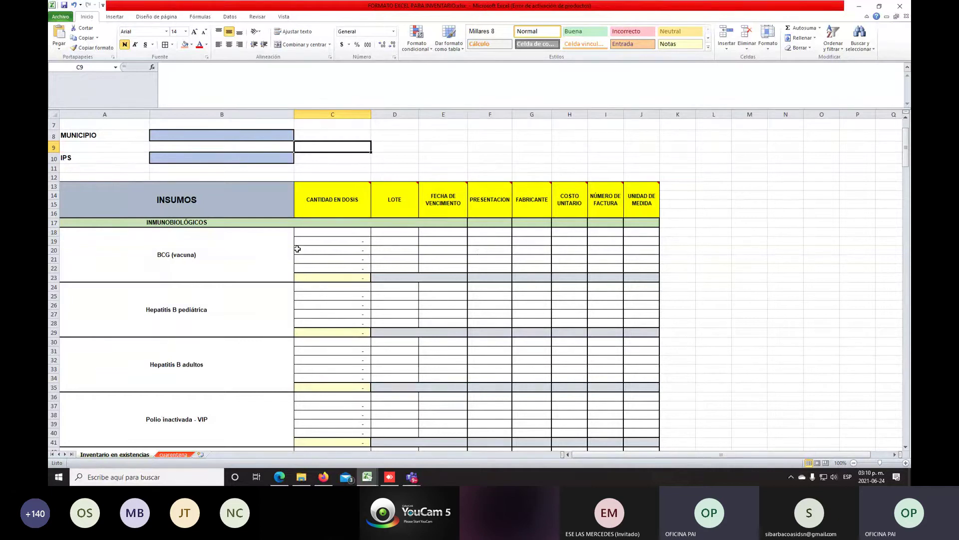
Step: Highlight the BCG entry rows C18:J22 and the Hepatitis B pediátrica rows C24:J28
left_click_drag(304, 234, 629, 269)
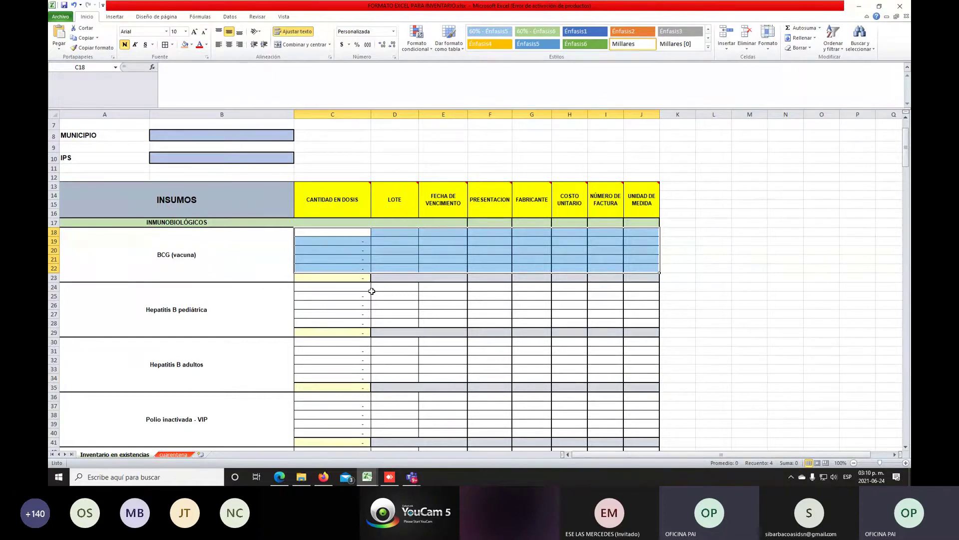
scroll(407, 255, "up", 2)
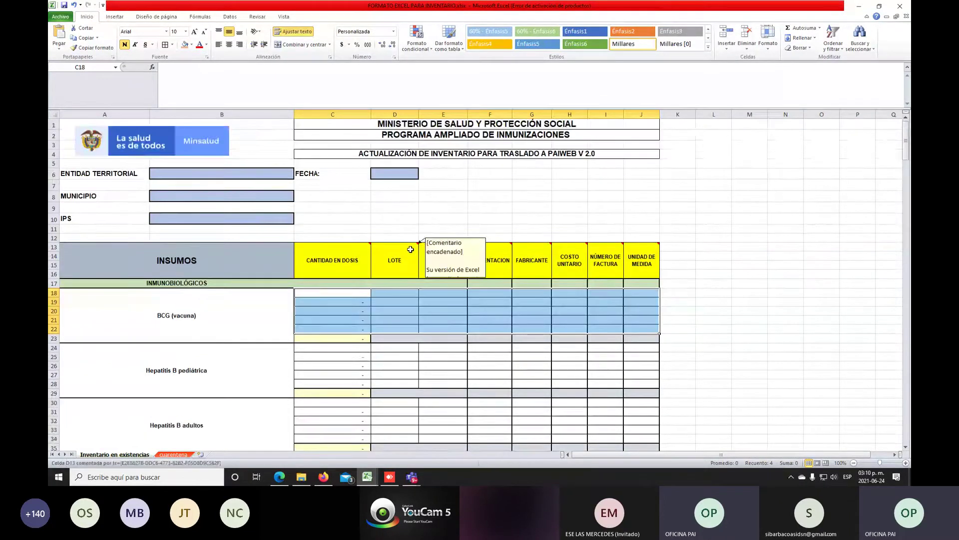
scroll(410, 249, "down", 2)
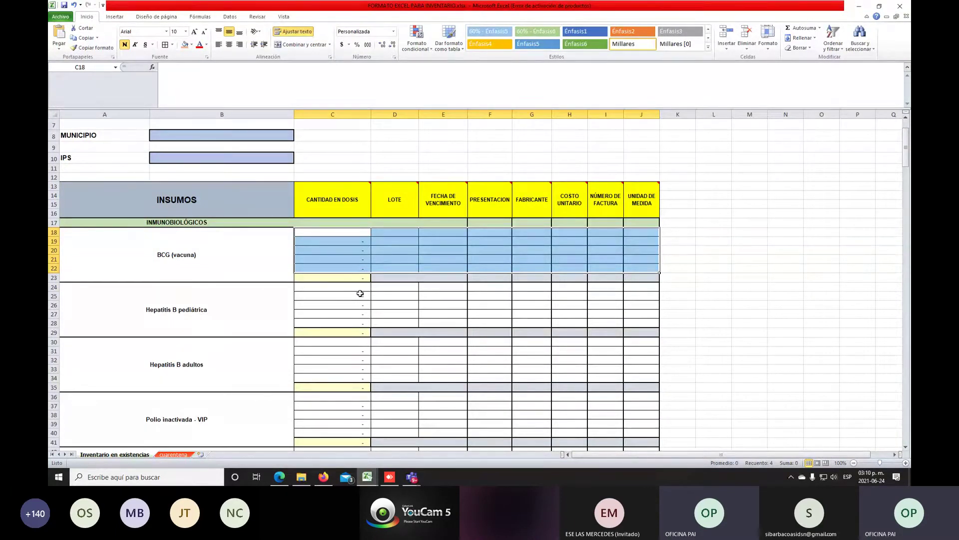
left_click_drag(356, 286, 644, 313)
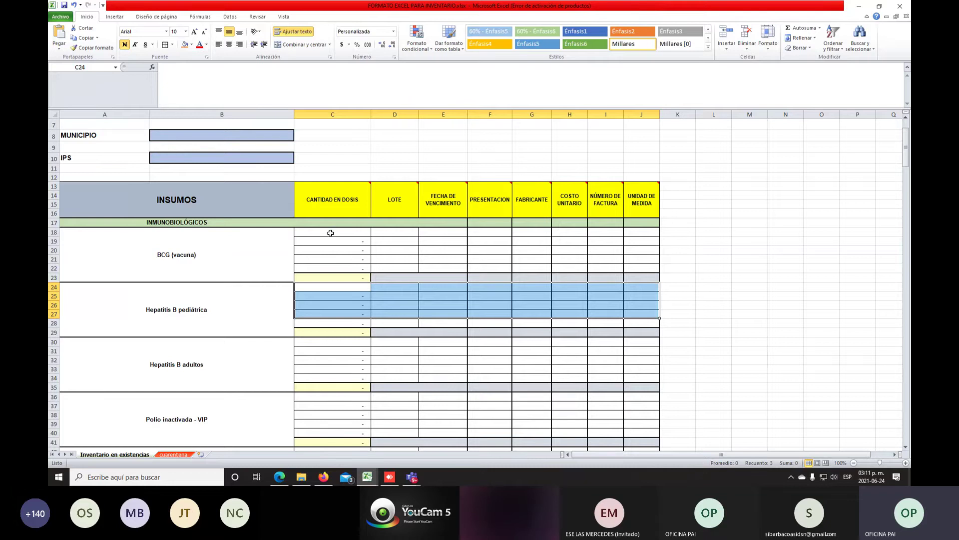
left_click_drag(330, 233, 637, 268)
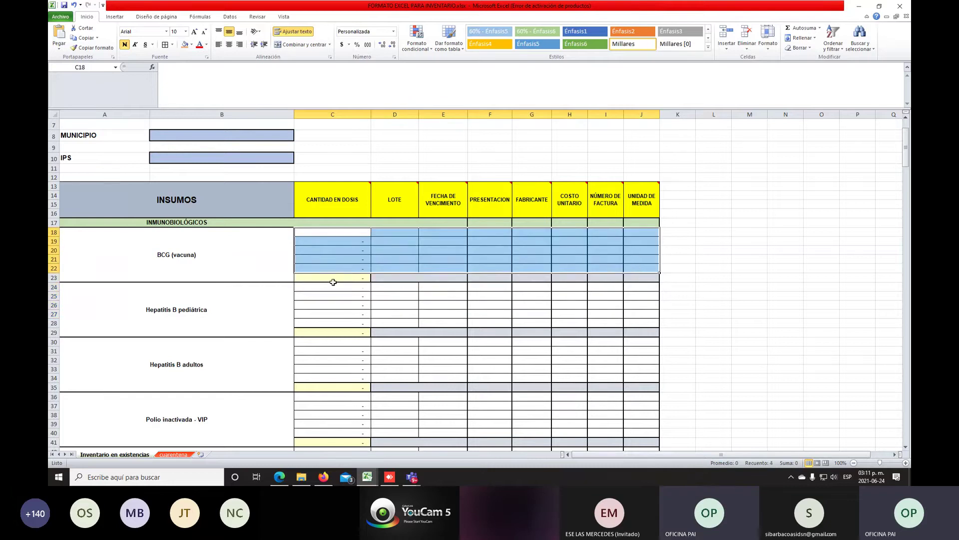
left_click_drag(333, 287, 628, 324)
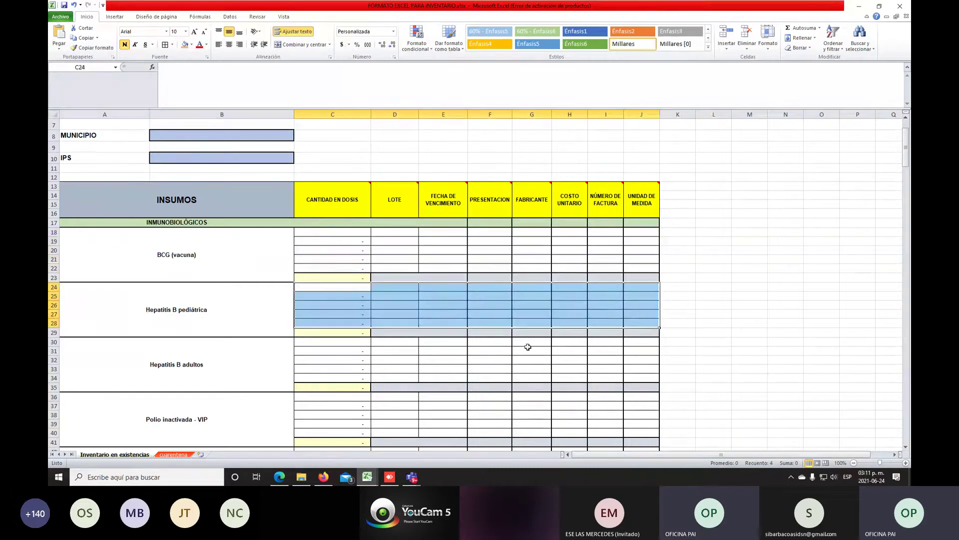
Step: Scroll down to row 286 and highlight the first CARGO, NOMBRE, FIRMA signature row
scroll(420, 335, "down", 5)
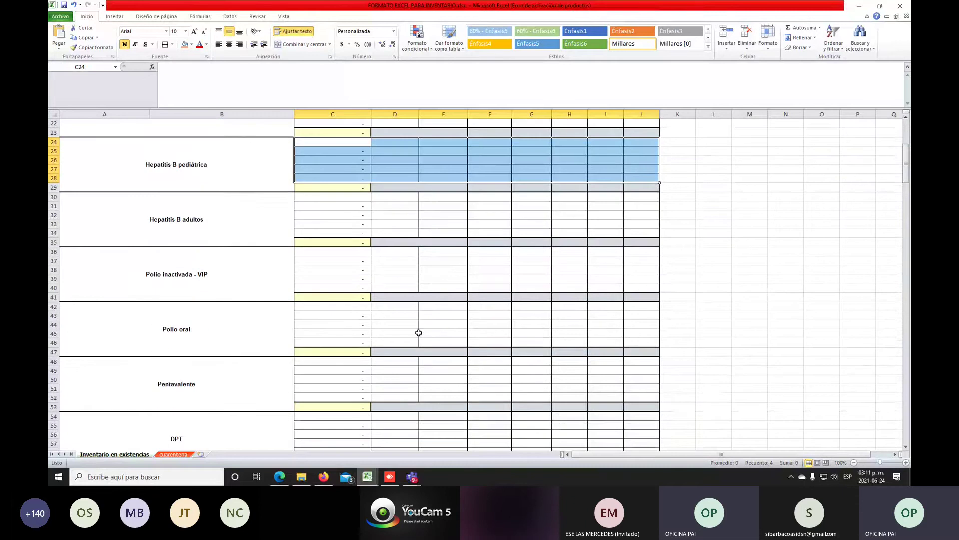
scroll(418, 333, "down", 1)
scroll(419, 332, "down", 20)
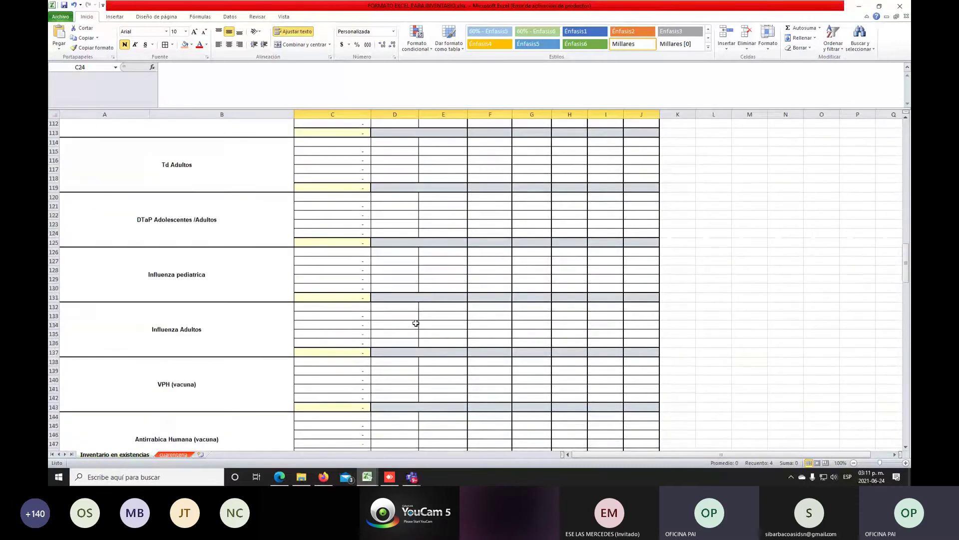
scroll(414, 320, "down", 2)
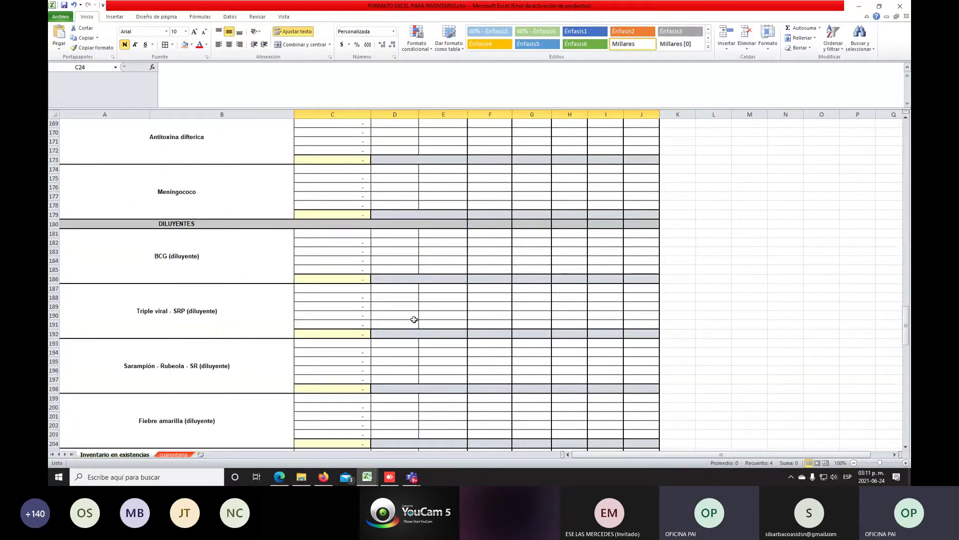
scroll(414, 319, "down", 20)
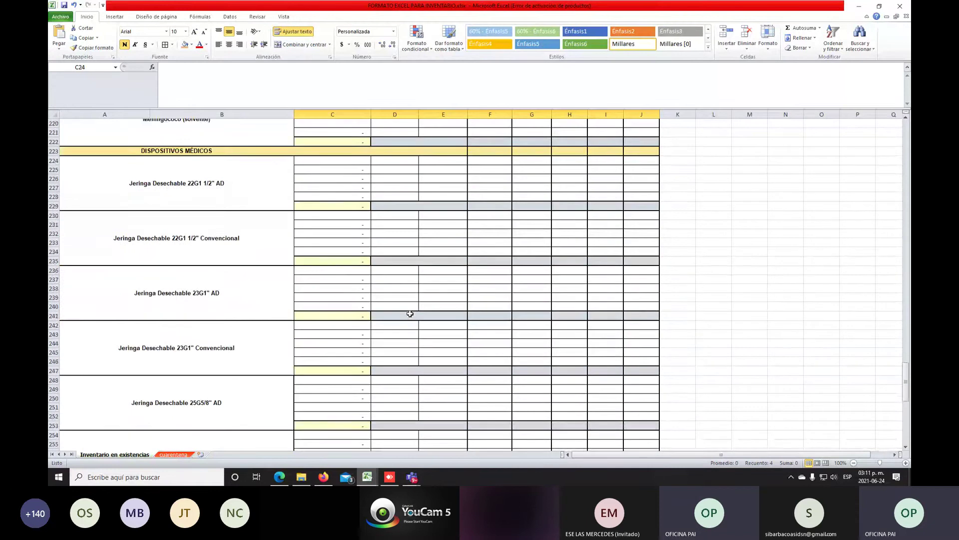
scroll(410, 313, "down", 8)
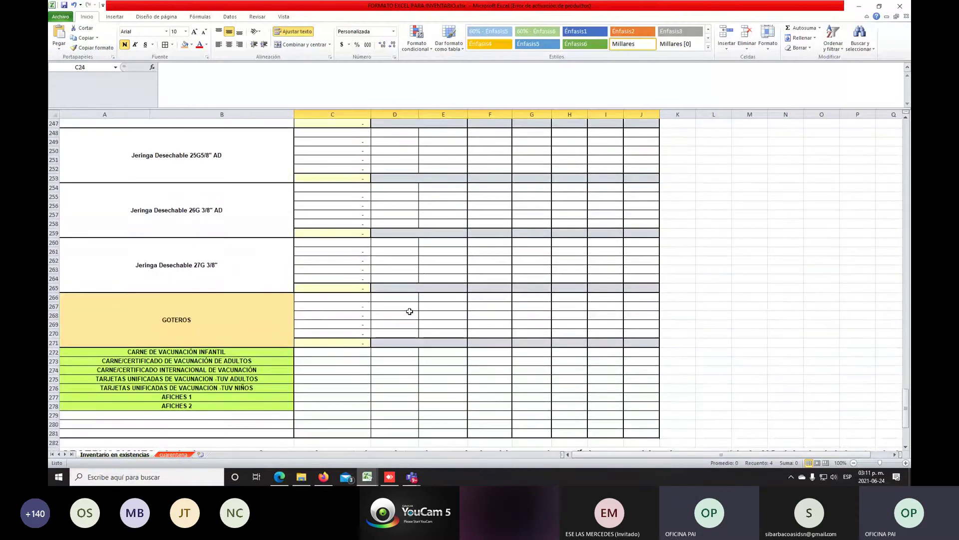
scroll(410, 310, "down", 4)
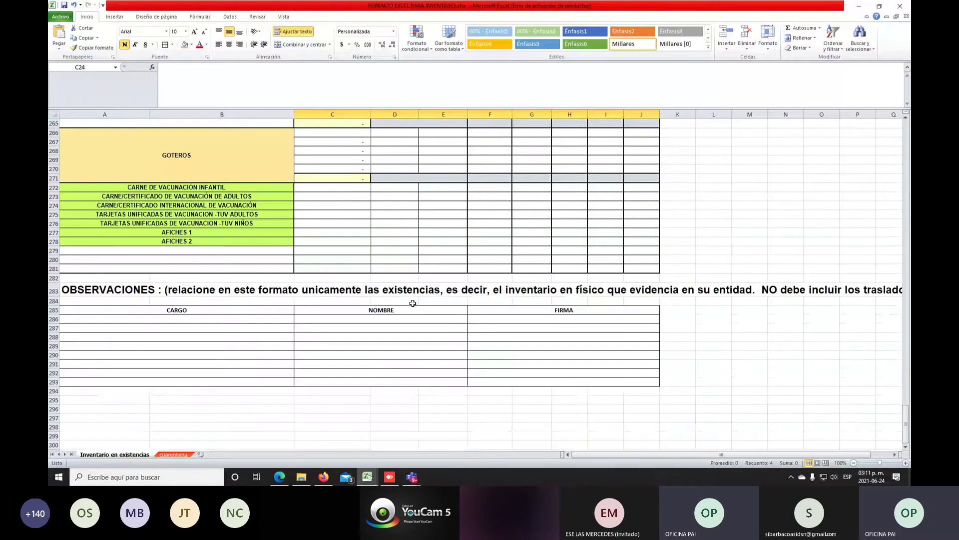
left_click_drag(168, 320, 580, 316)
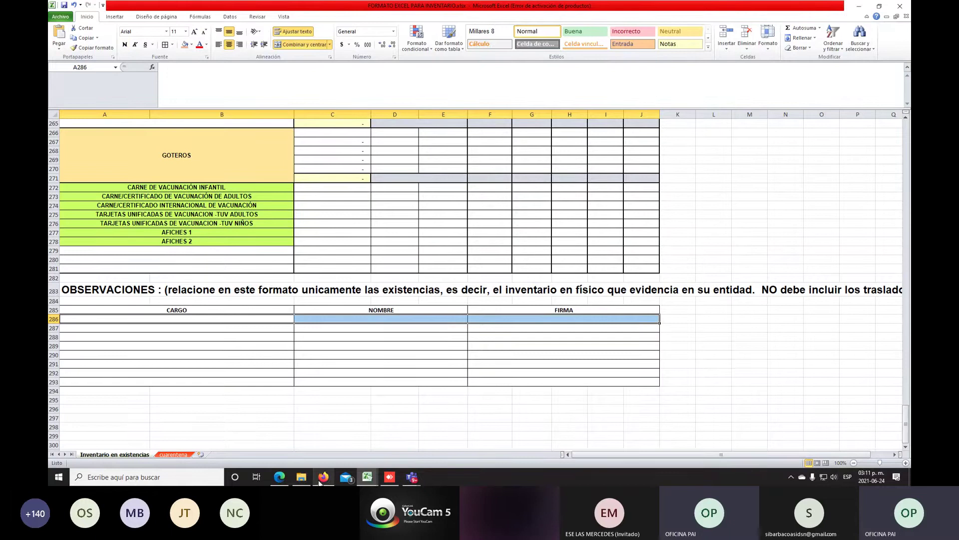
Step: Bring up the PAIWEB 2.0 procedure PDF in Edge and highlight step 7's signer list
mouse_move(301, 481)
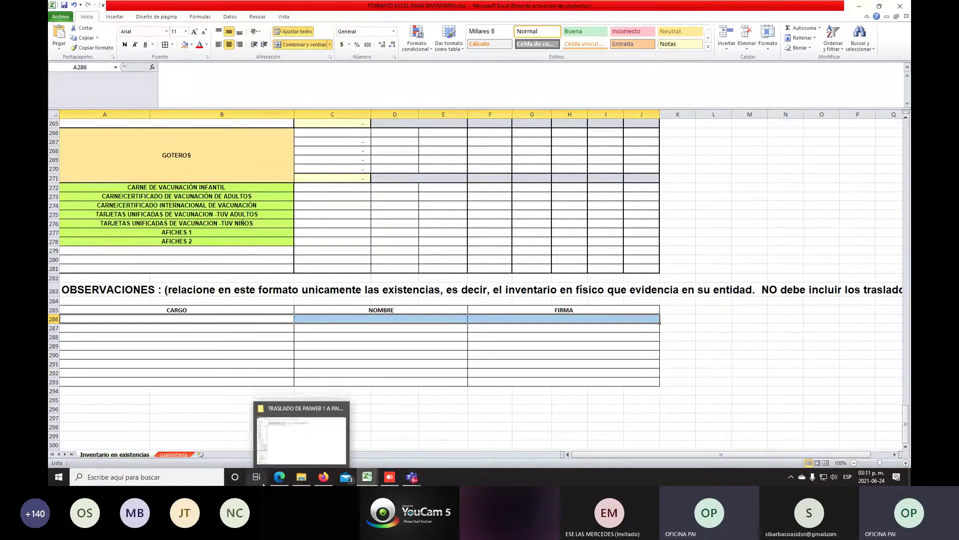
left_click(279, 477)
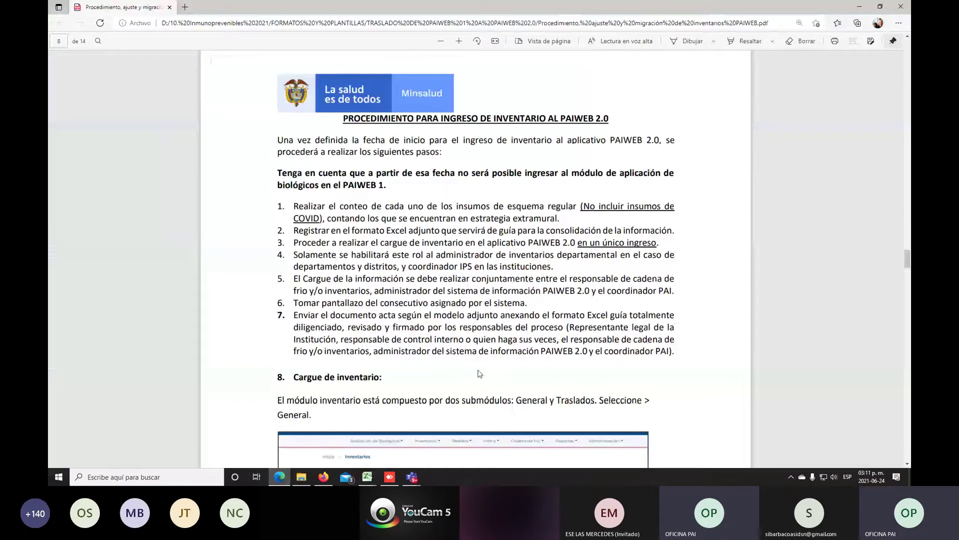
scroll(480, 372, "down", 3)
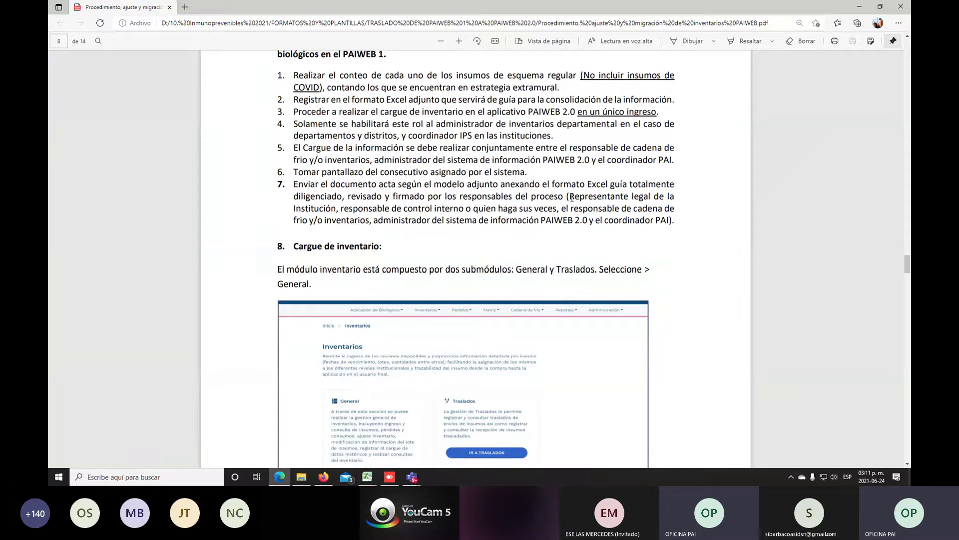
left_click_drag(570, 197, 676, 230)
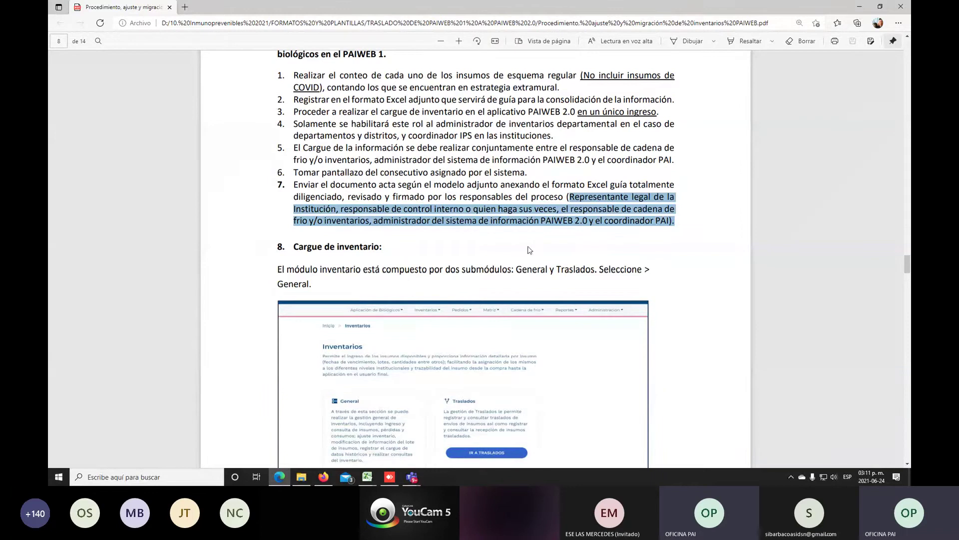
scroll(508, 230, "up", 3)
left_click(452, 278)
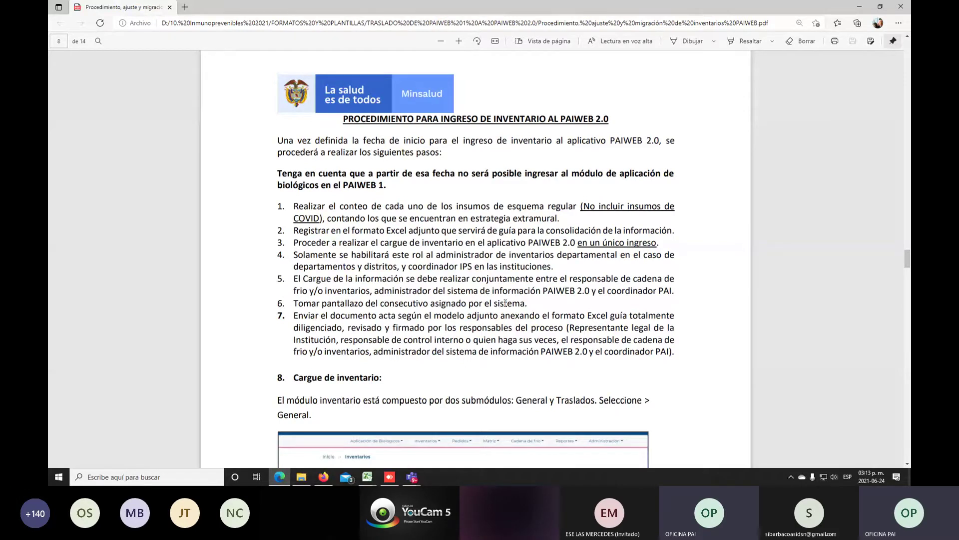
Step: Switch from the procedure PDF to the FORMATO EXCEL PARA INVENTARIO workbook
scroll(470, 297, "down", 1)
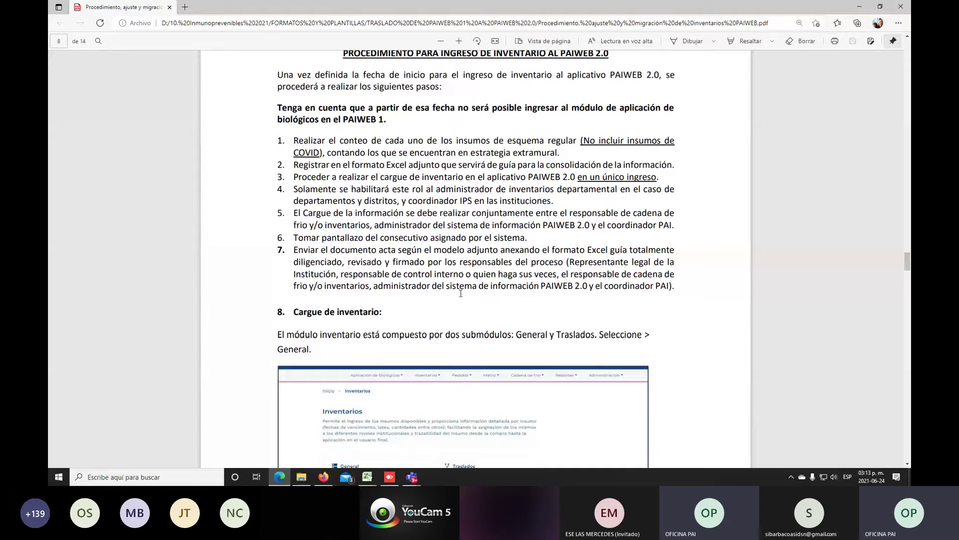
left_click(367, 476)
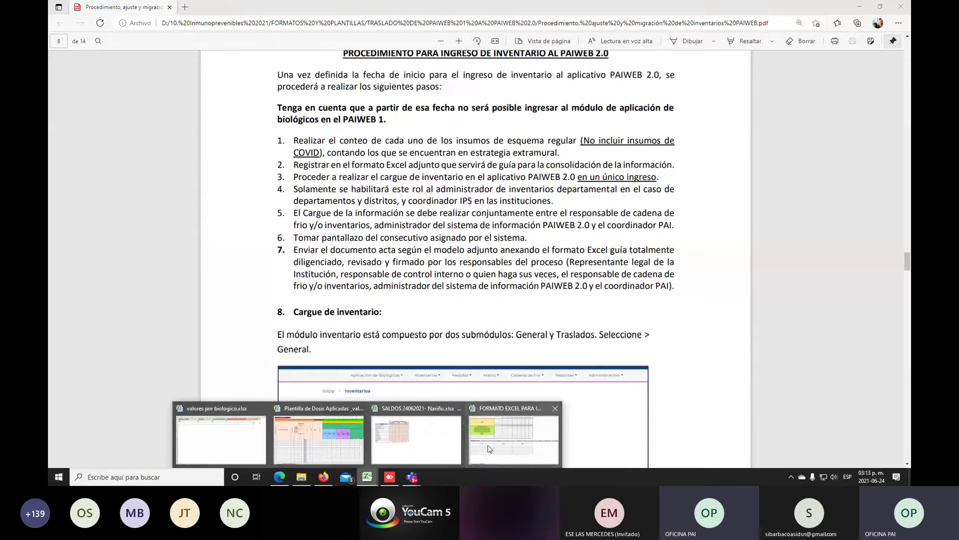
left_click(514, 440)
Step: Scroll up the inventory sheet, then minimize Excel to show the procedure PDF again
scroll(474, 228, "up", 20)
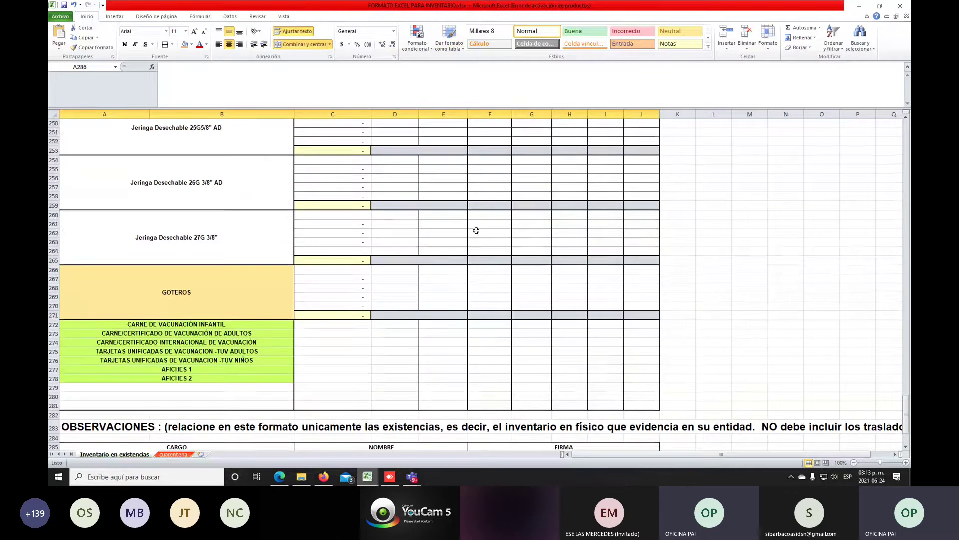
scroll(474, 225, "up", 15)
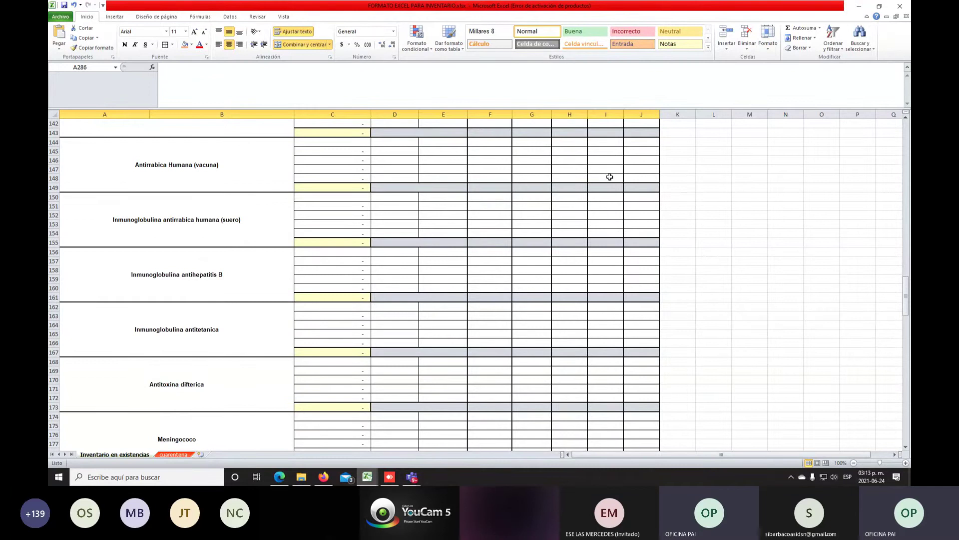
left_click(860, 8)
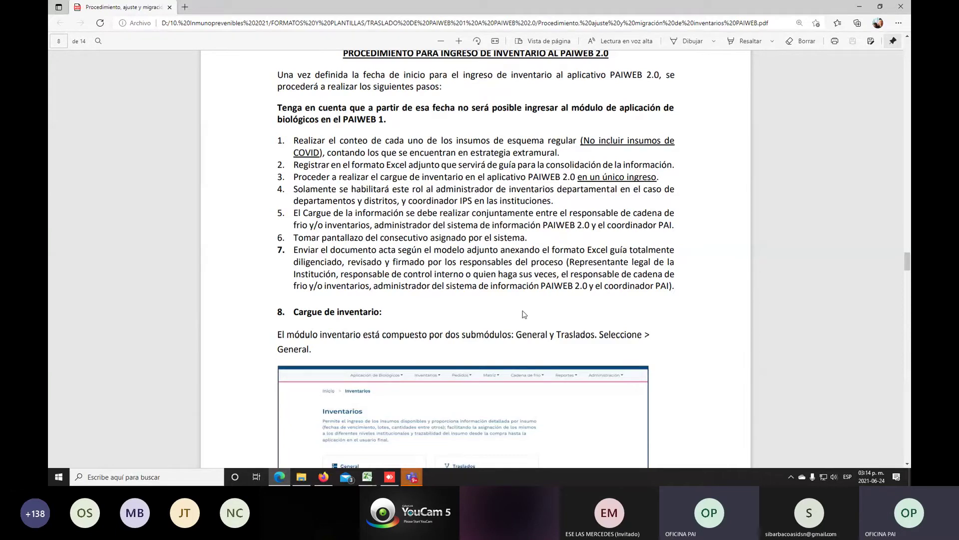
Step: Restore the inventory template, review it up to row 1, then return to the procedure PDF
mouse_move(368, 476)
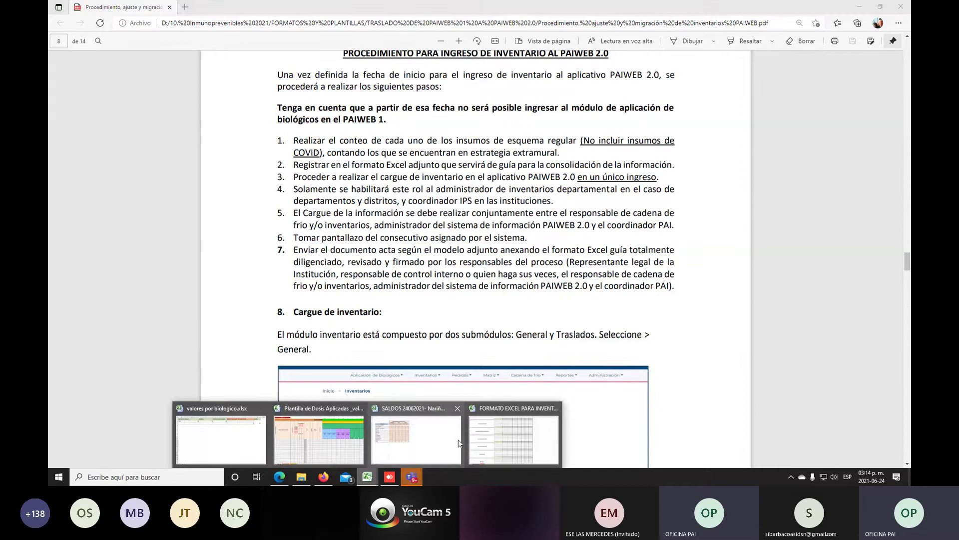
left_click(517, 432)
scroll(435, 255, "up", 20)
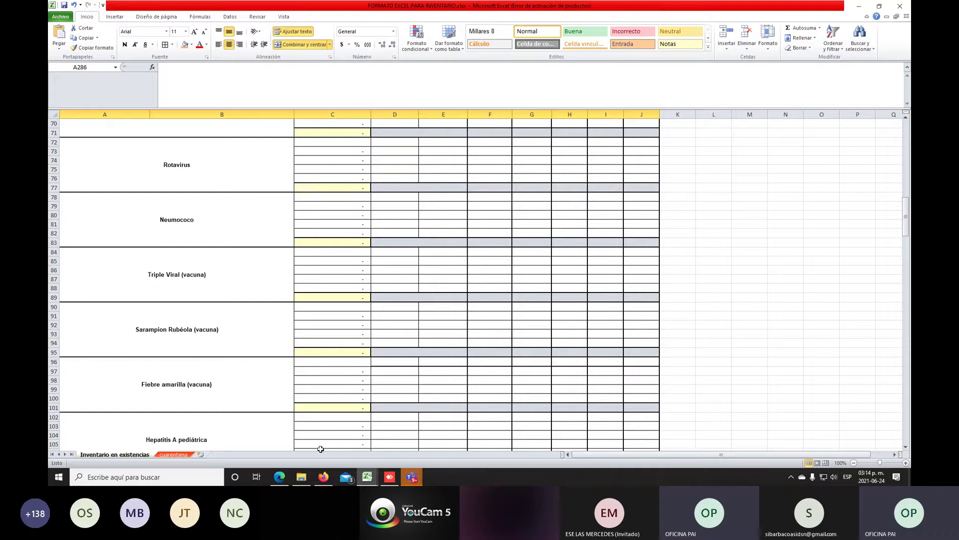
mouse_move(330, 480)
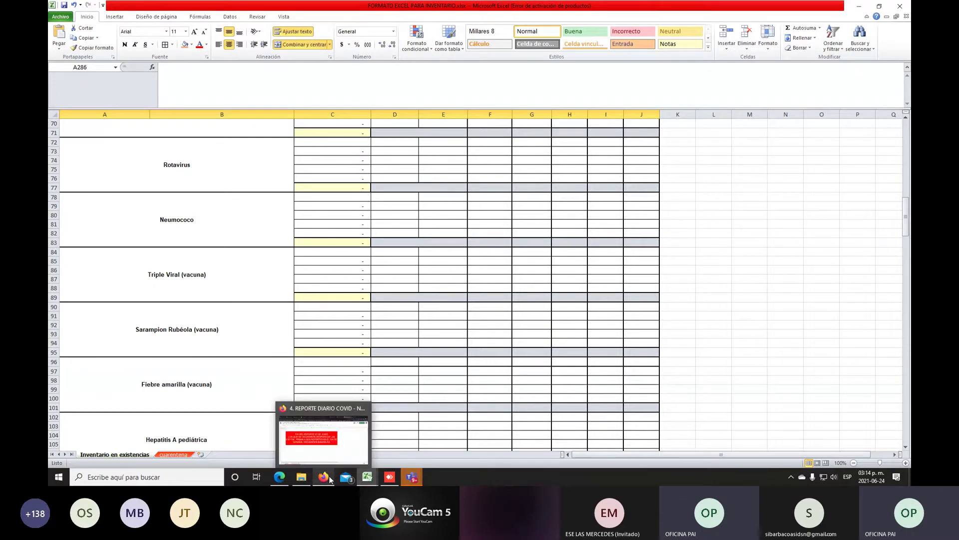
left_click(450, 267)
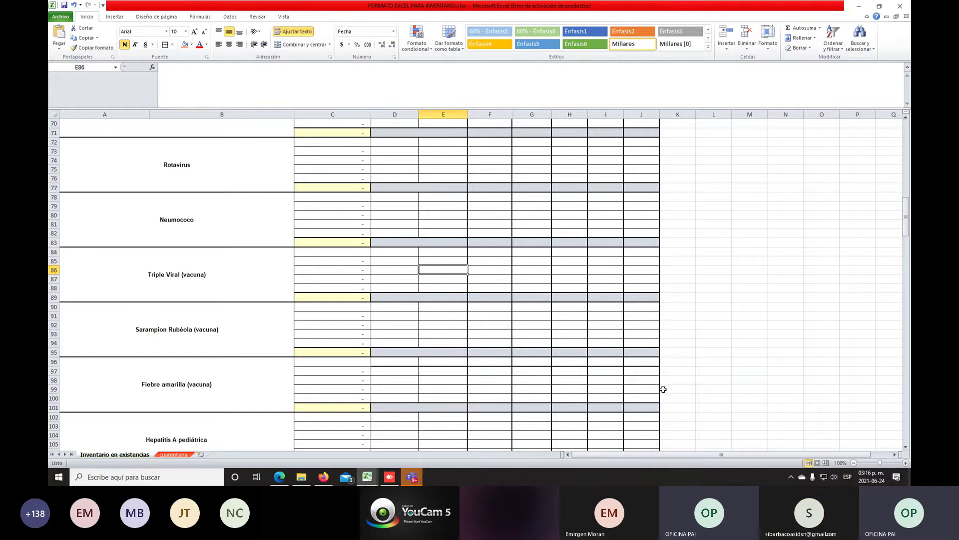
scroll(663, 379, "up", 2)
scroll(663, 379, "up", 20)
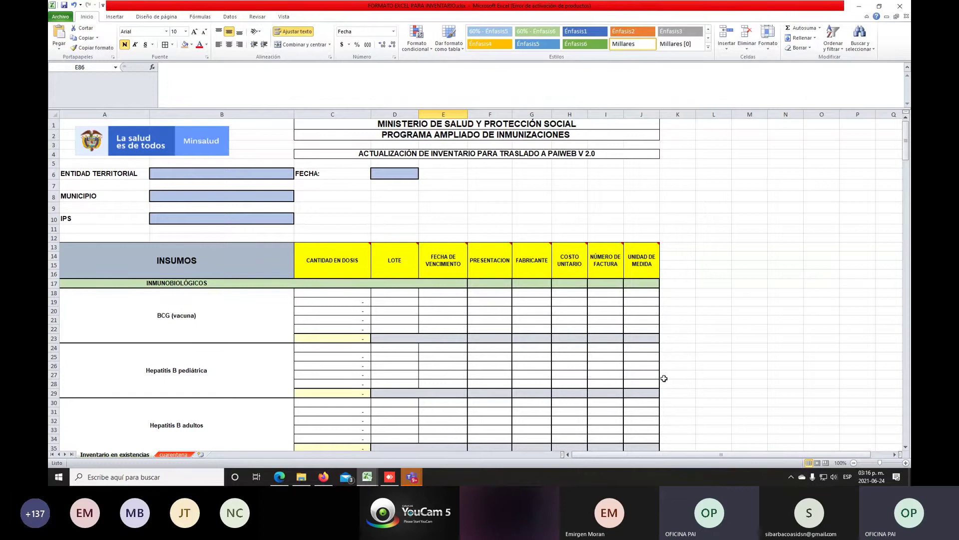
left_click(287, 484)
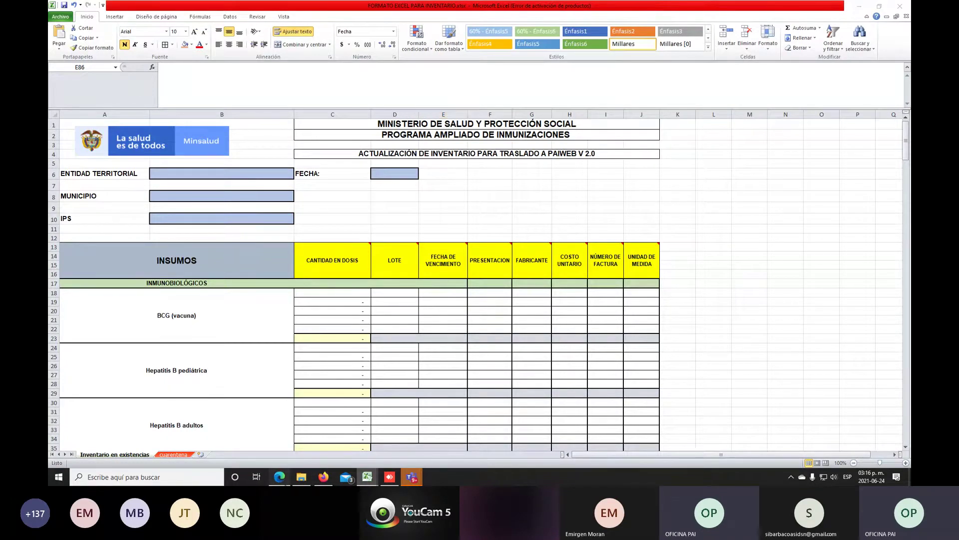
Step: Highlight the NombreInstitución-MGR-ConsecutivoNumérico001 invoice pattern, then return to the Excel template
scroll(461, 290, "up", 10)
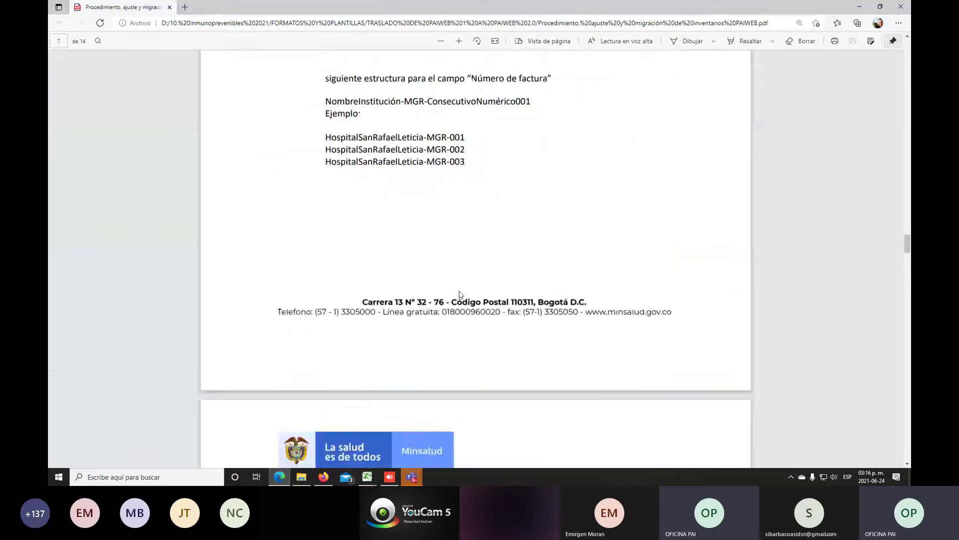
scroll(460, 289, "down", 3)
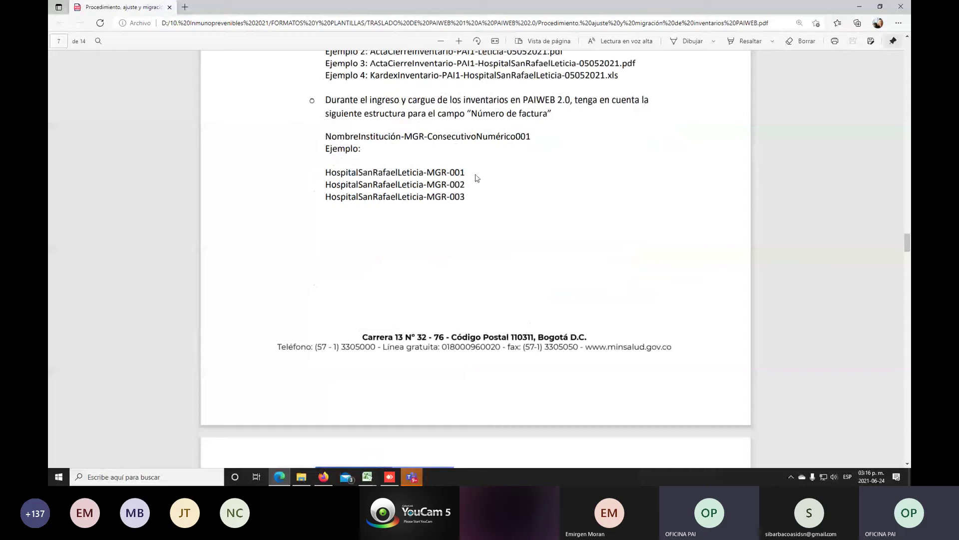
left_click_drag(329, 140, 529, 144)
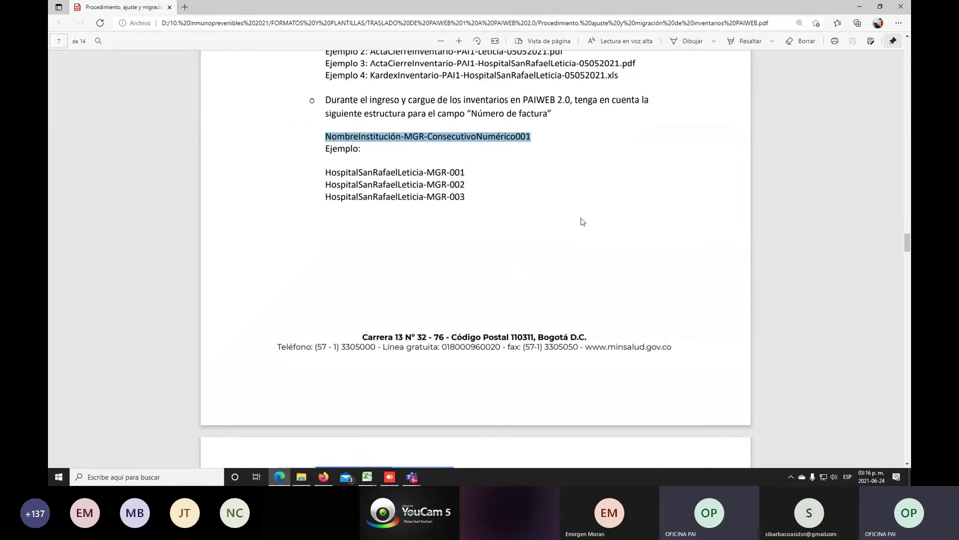
mouse_move(367, 483)
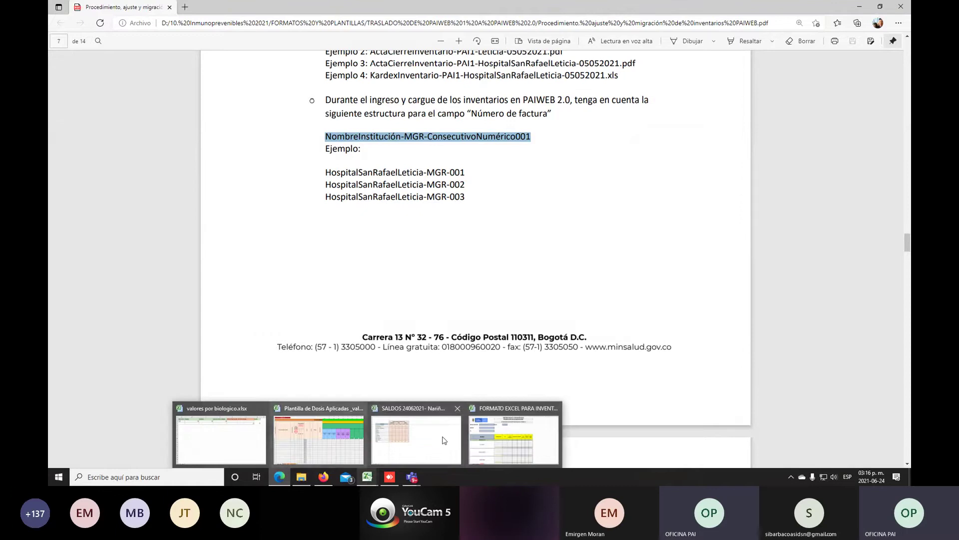
left_click(513, 440)
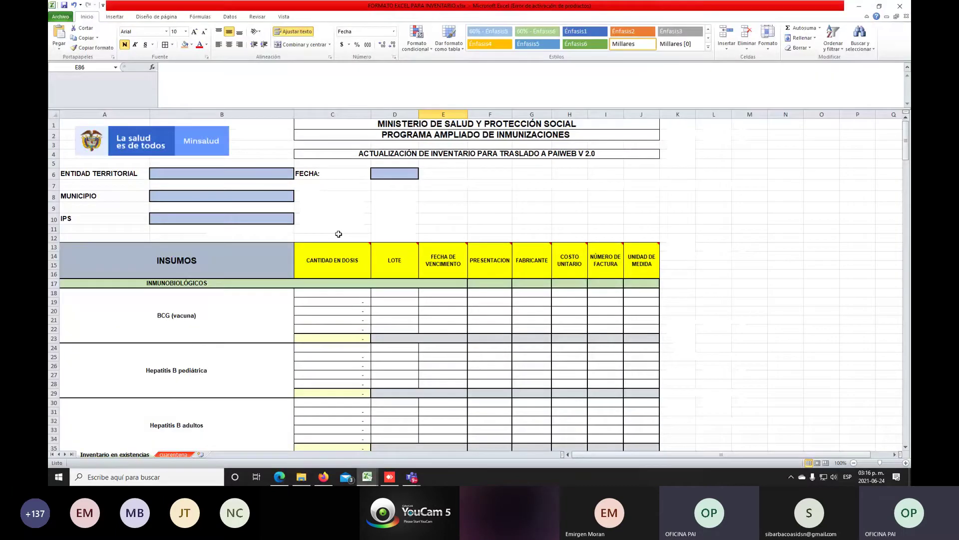
Step: Select cells B10 and I17, then select the whole NÚMERO DE FACTURA column I
left_click(245, 219)
mouse_move(440, 254)
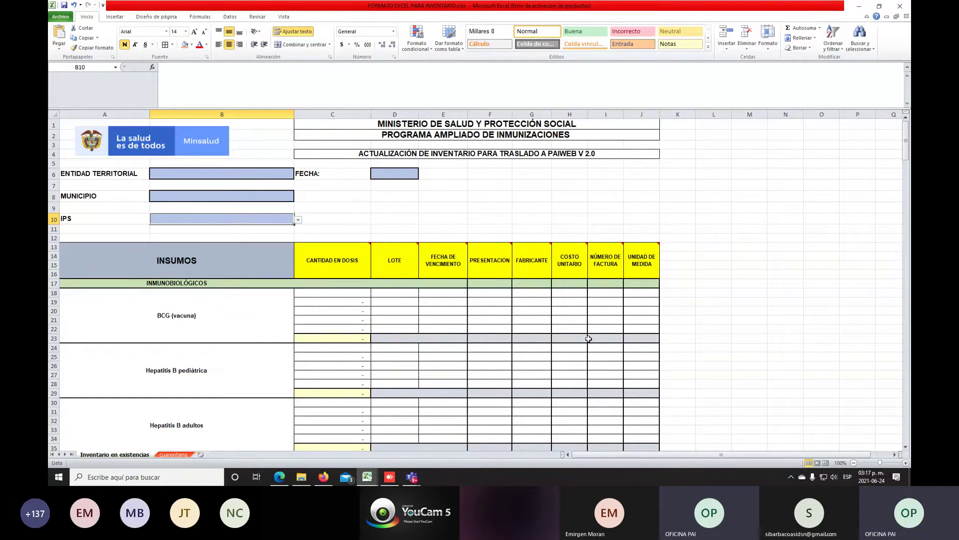
left_click(596, 284)
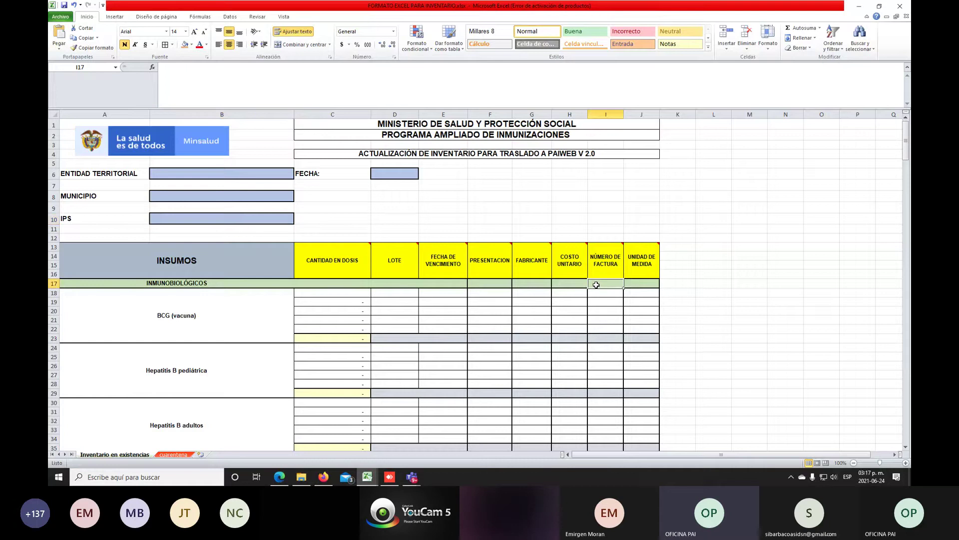
left_click(604, 113)
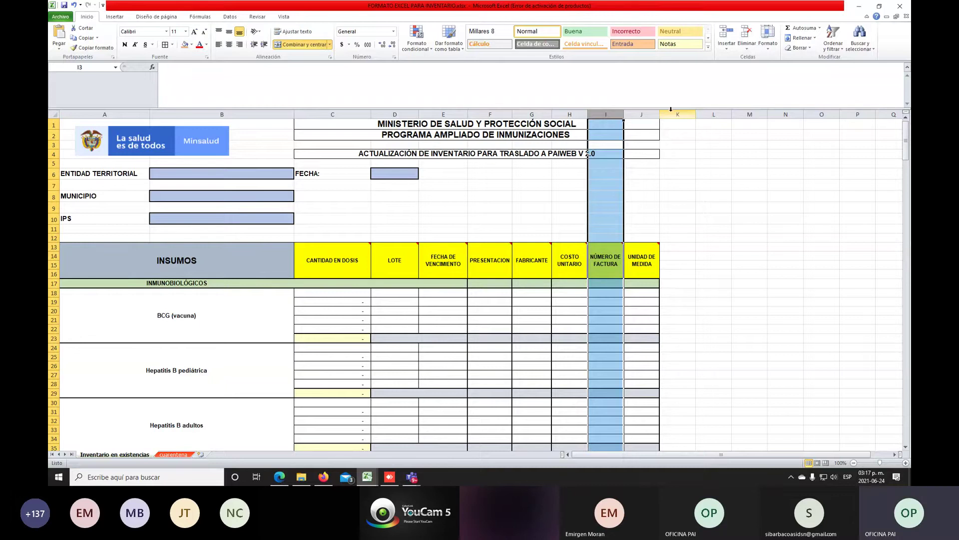
left_click(282, 227)
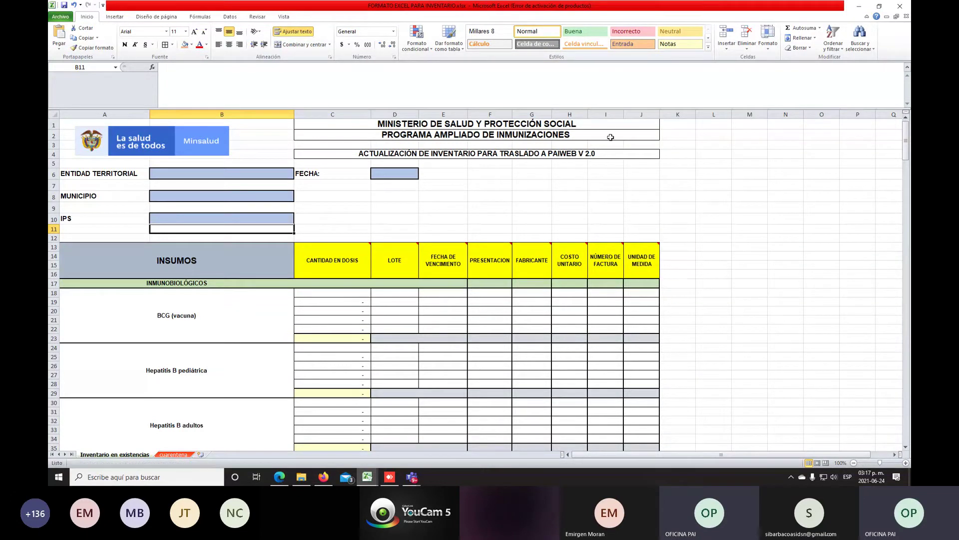
left_click(605, 115)
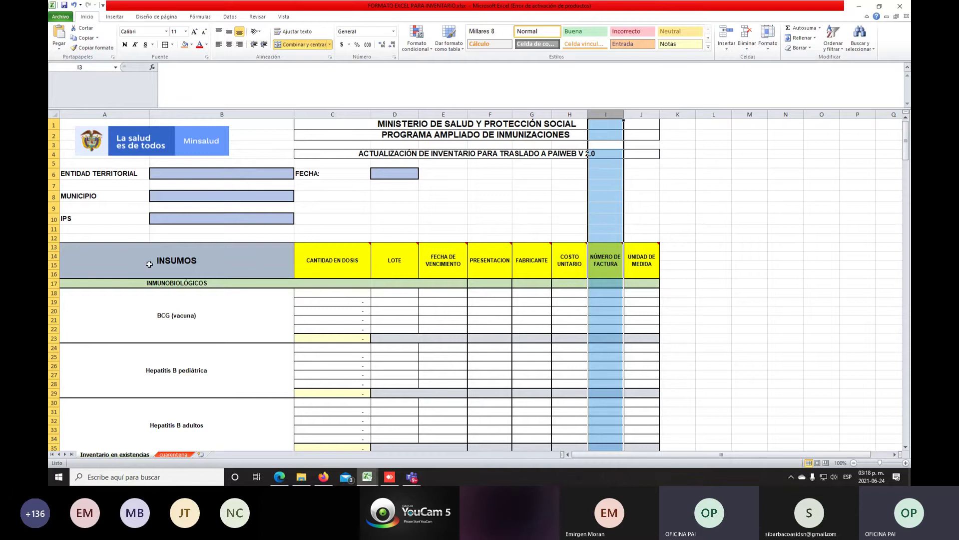
Step: Select the A13:J table block, scroll back up, and reselect column I
left_click_drag(149, 265, 617, 425)
scroll(635, 365, "up", 20)
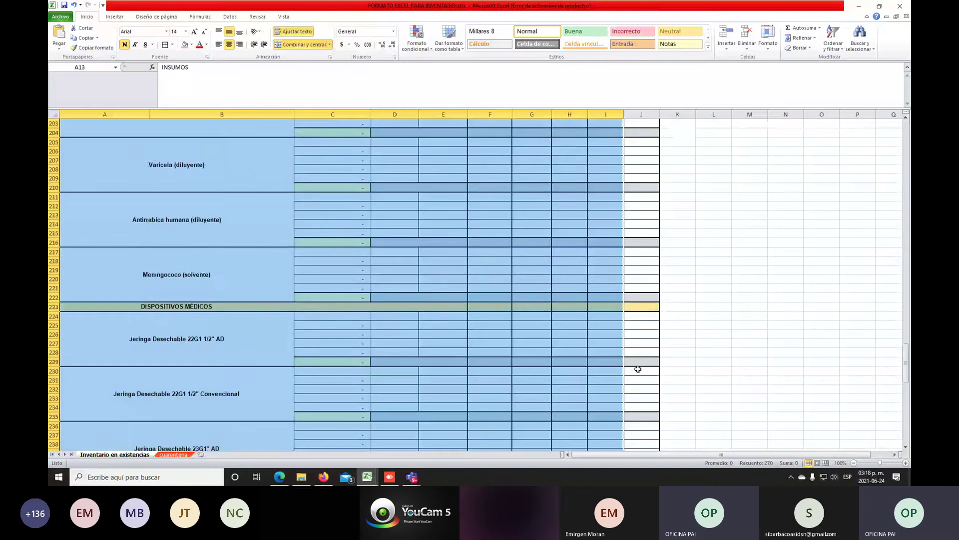
scroll(633, 361, "up", 20)
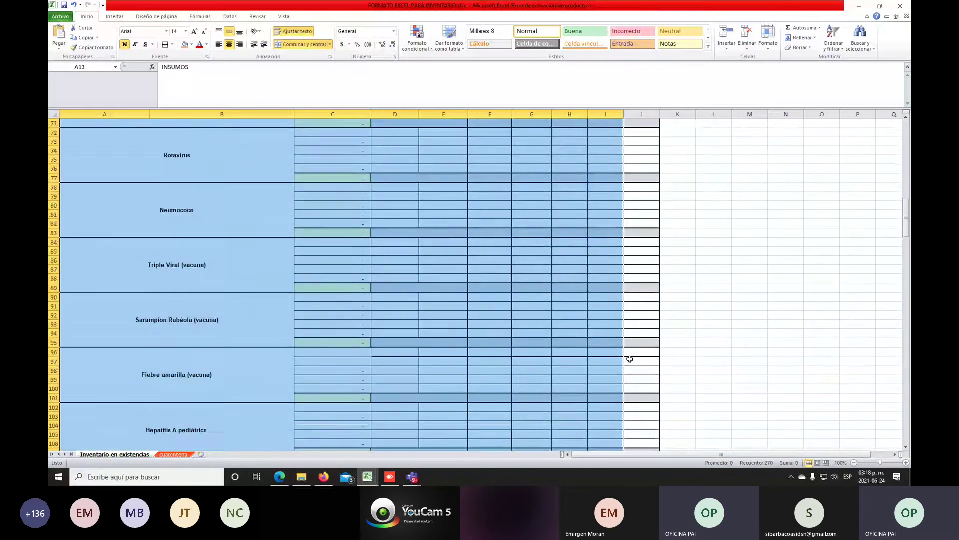
scroll(629, 358, "up", 5)
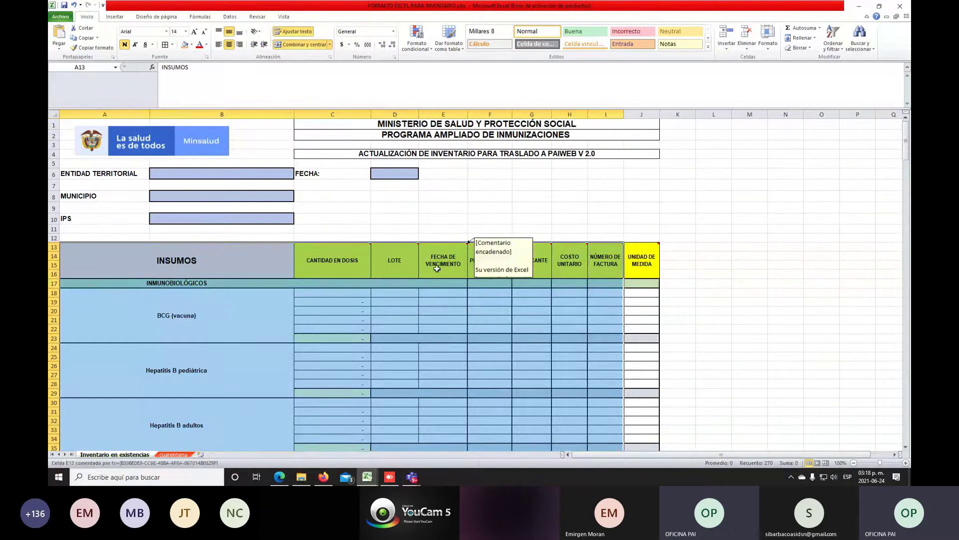
left_click(463, 270)
left_click(605, 117)
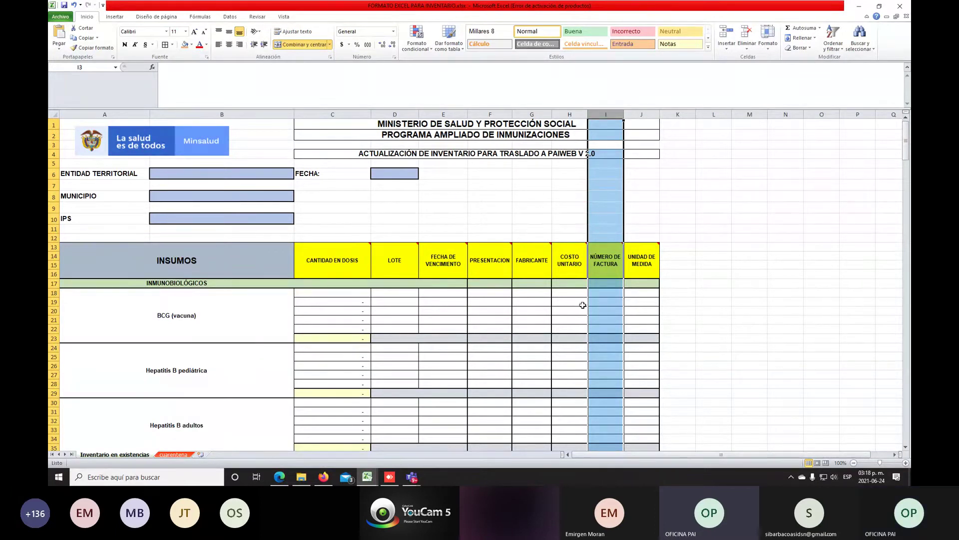
Step: Make the I13 NÚMERO DE FACTURA comment permanently visible and enlarge its box to read the note
left_click(617, 248)
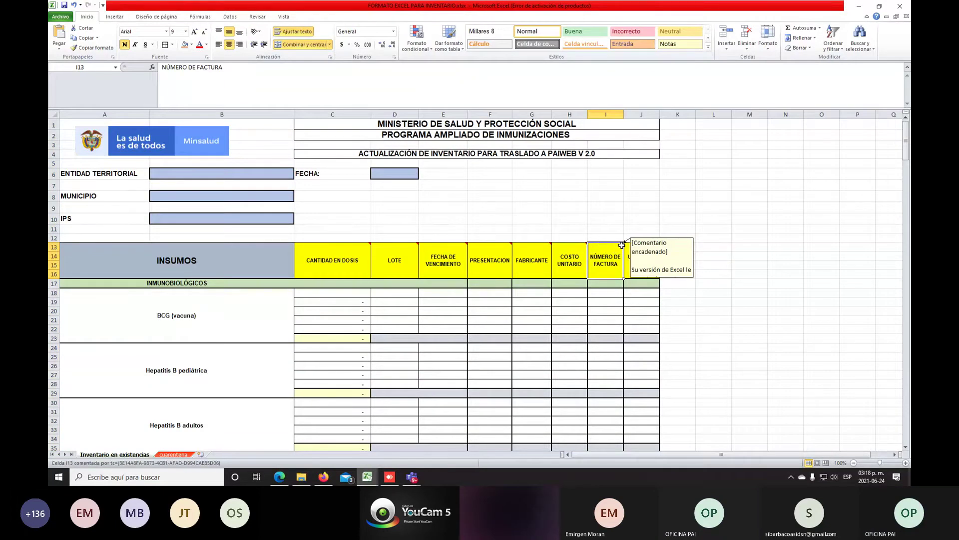
right_click(618, 247)
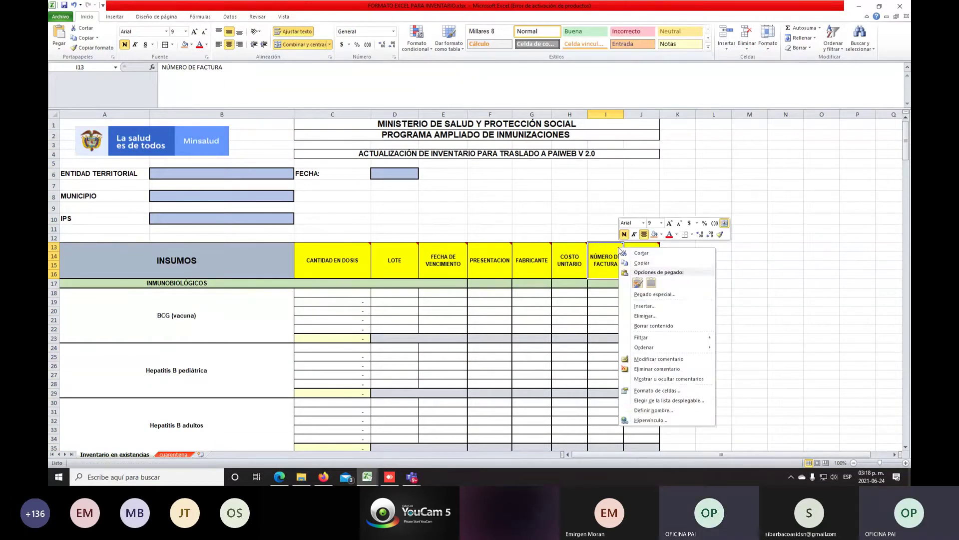
left_click(648, 379)
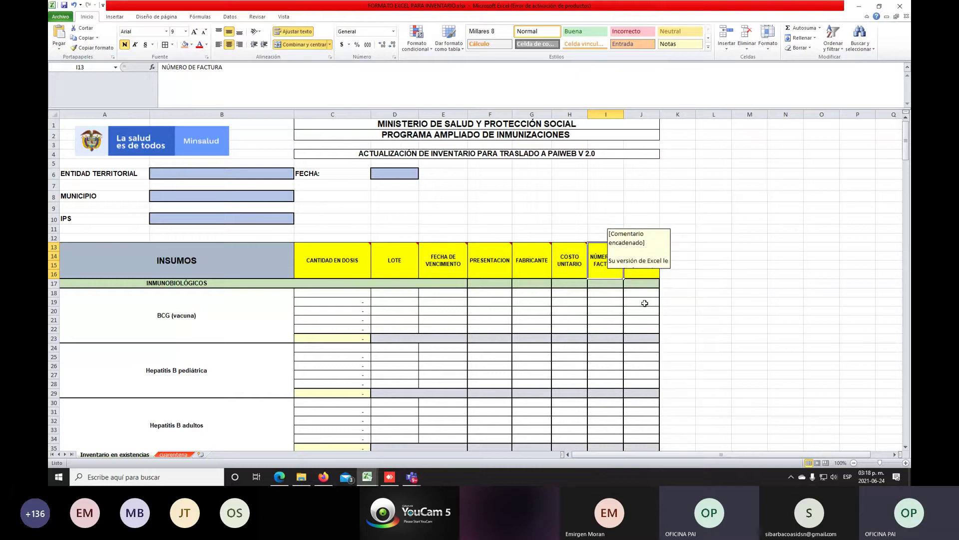
left_click(670, 269)
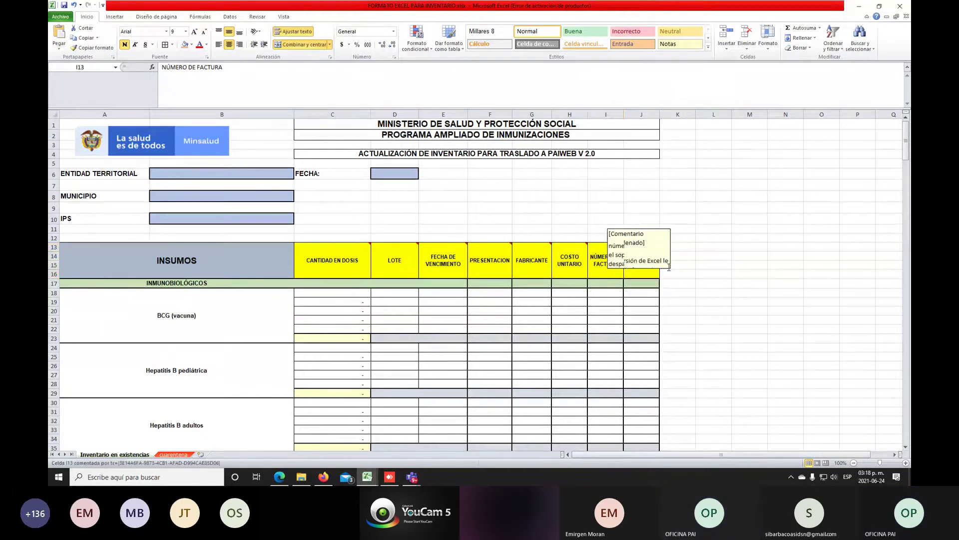
left_click_drag(670, 269, 856, 340)
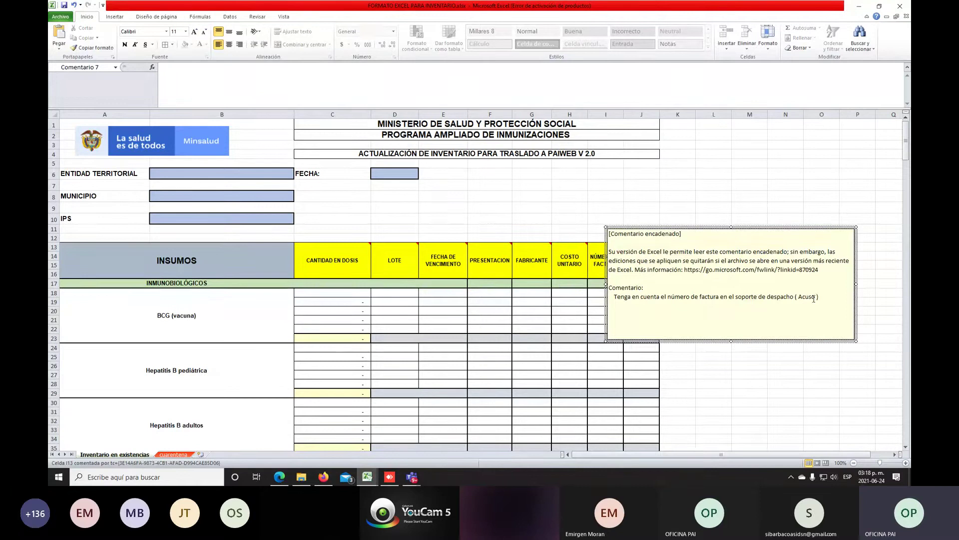
left_click(705, 336)
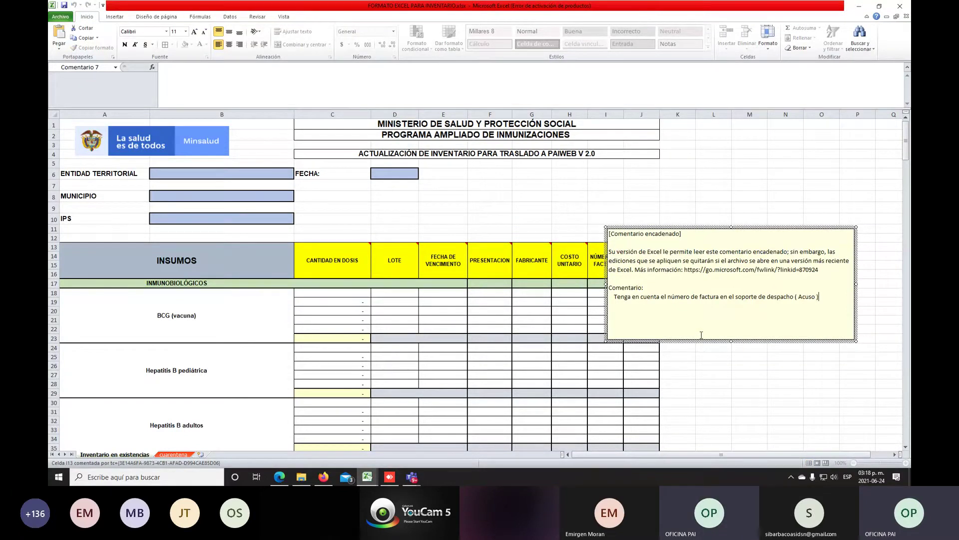
left_click(856, 341)
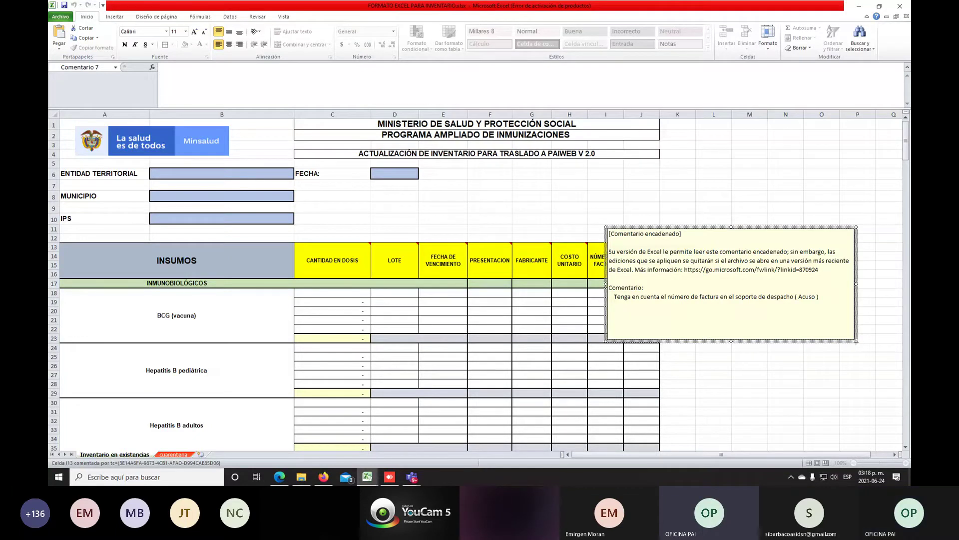
left_click_drag(856, 341, 740, 304)
left_click(672, 209)
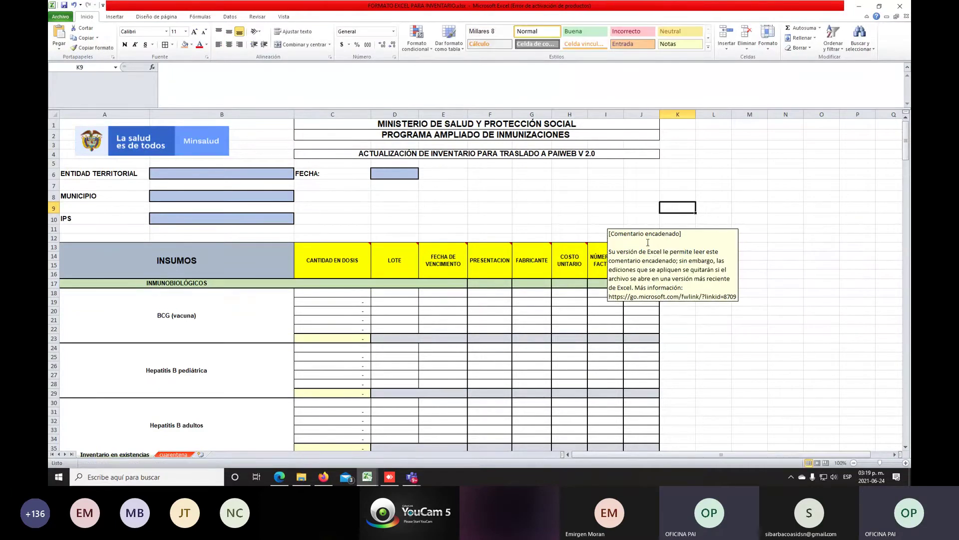
Step: Close the comment with Esc and select cells C10:D11 and J21
left_click(648, 231)
left_click(680, 228)
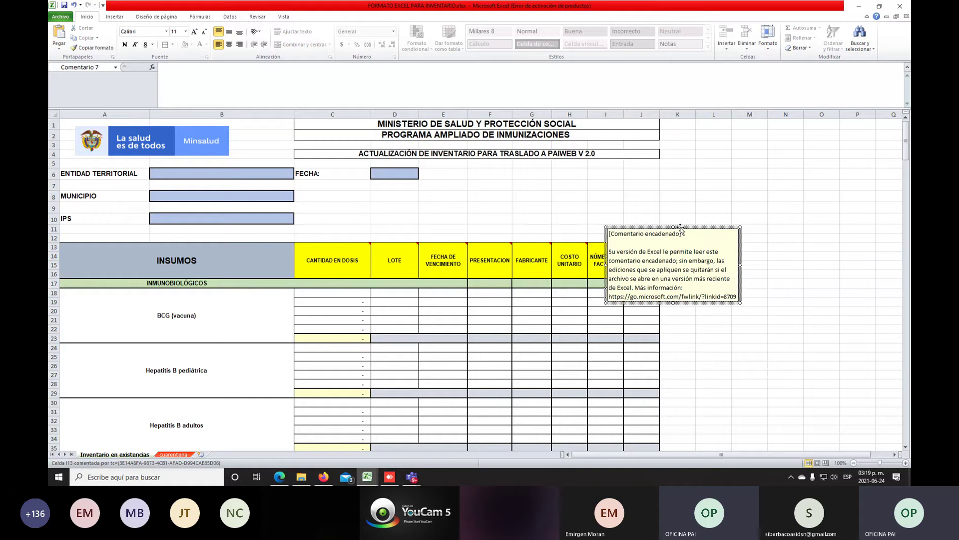
key("Escape")
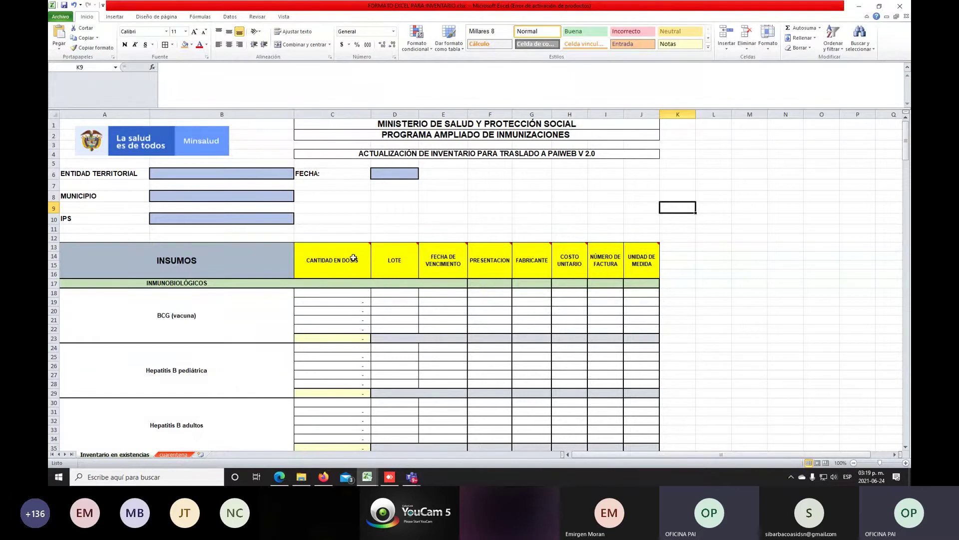
left_click_drag(318, 217, 400, 222)
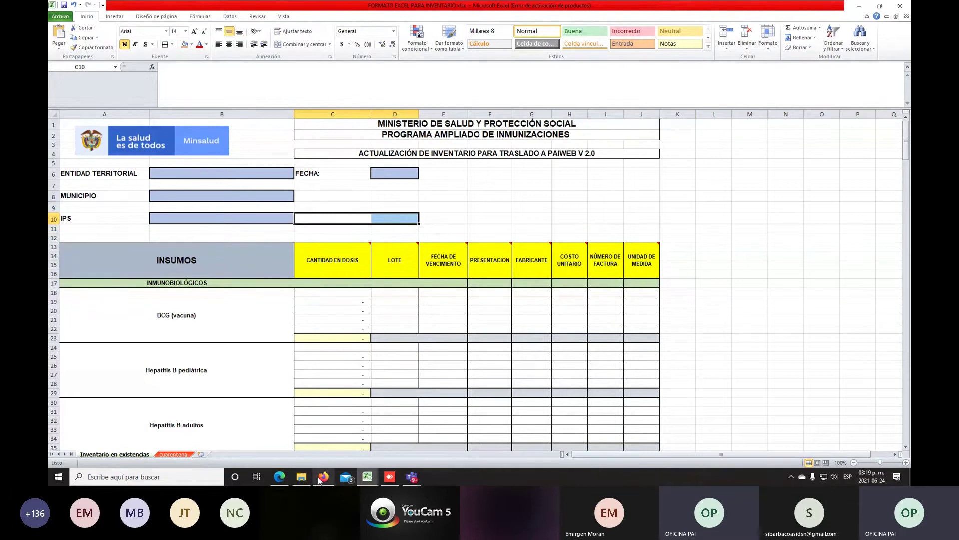
mouse_move(323, 480)
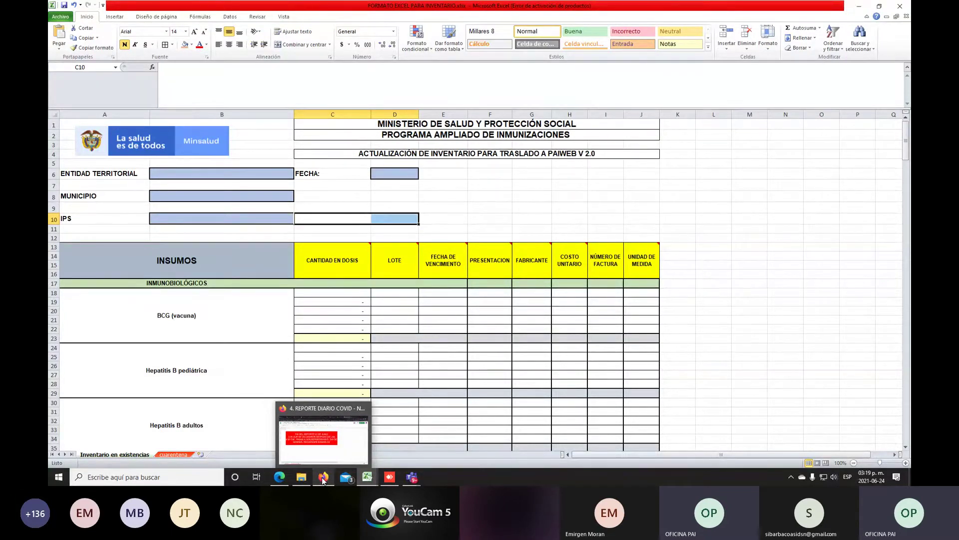
left_click(654, 320)
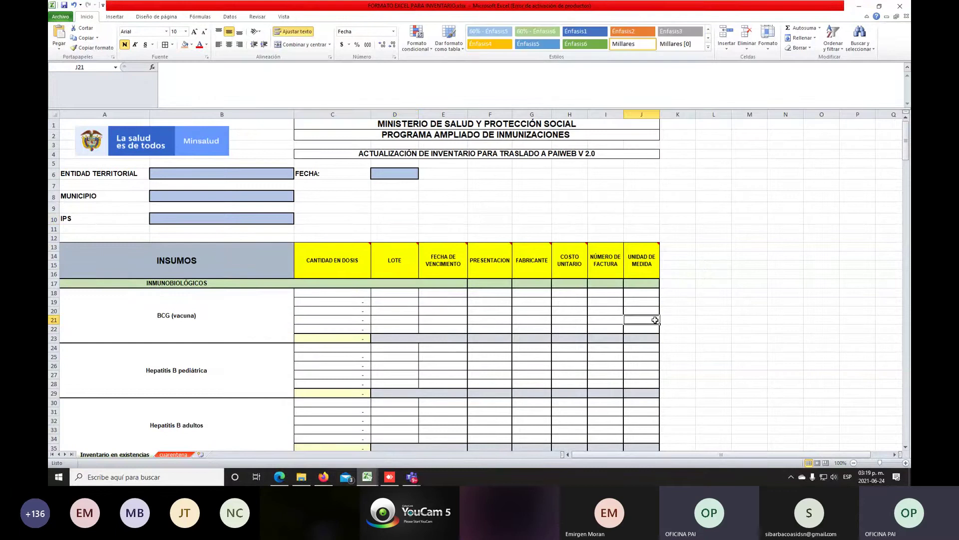
Step: Go to the PAIWEB tab in Firefox, check the Inventarios menu, and start INGRESO DE INSUMO
left_click(324, 479)
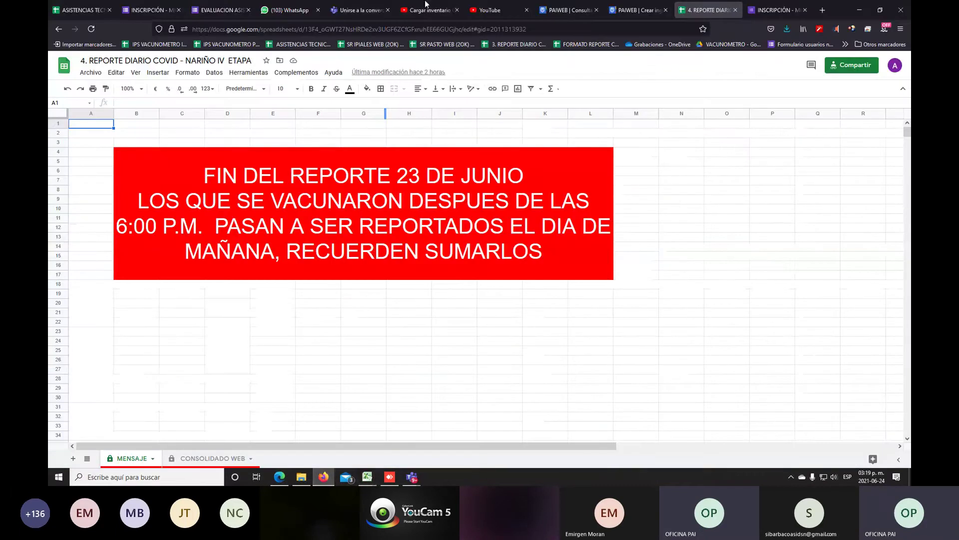
left_click(570, 13)
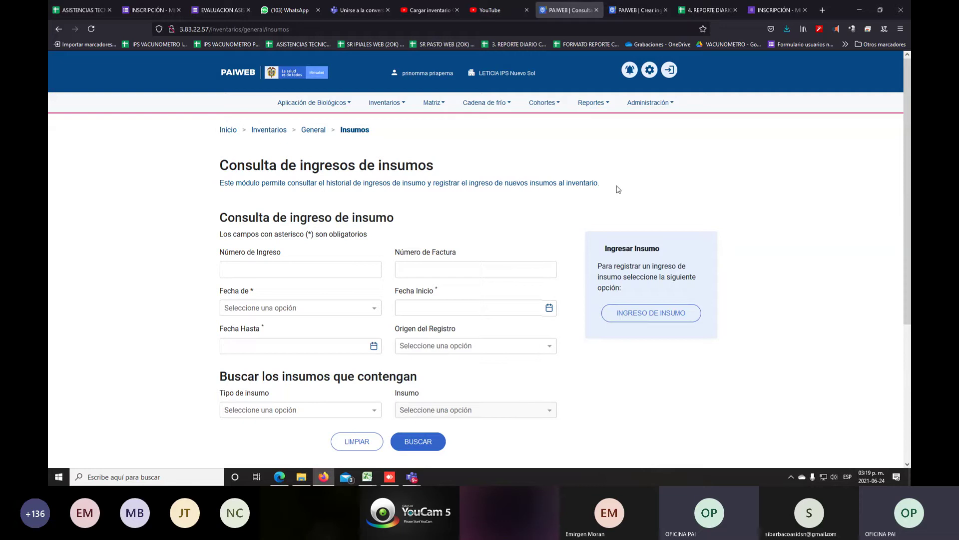
left_click(402, 110)
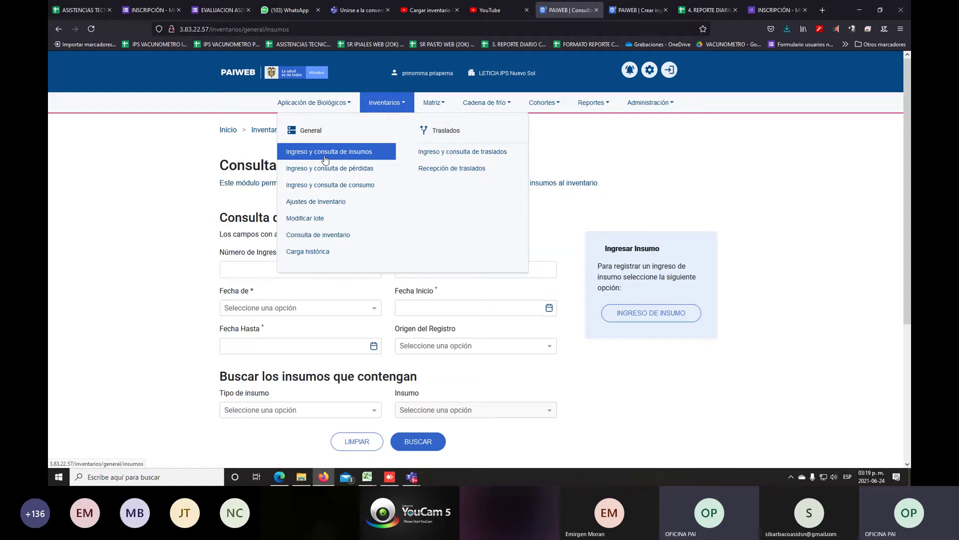
left_click(325, 159)
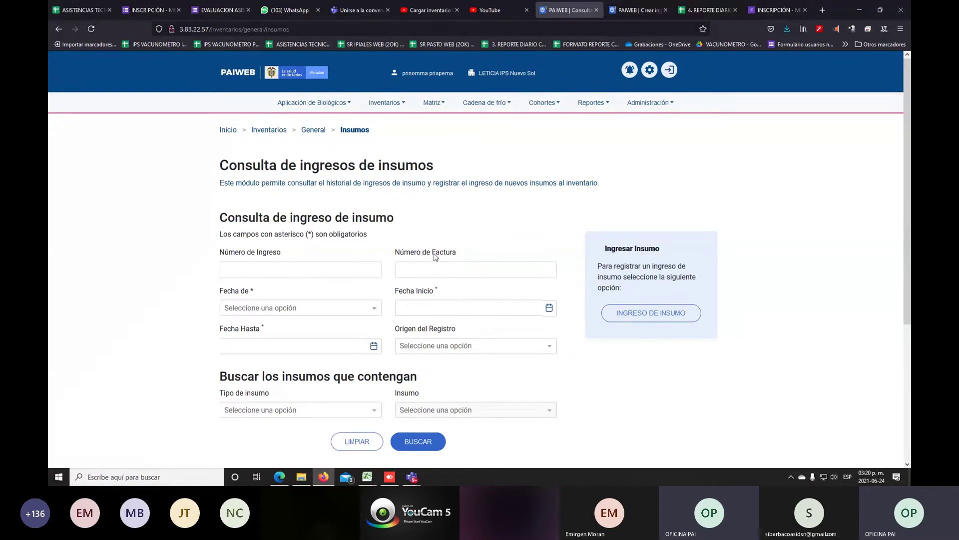
scroll(429, 252, "down", 2)
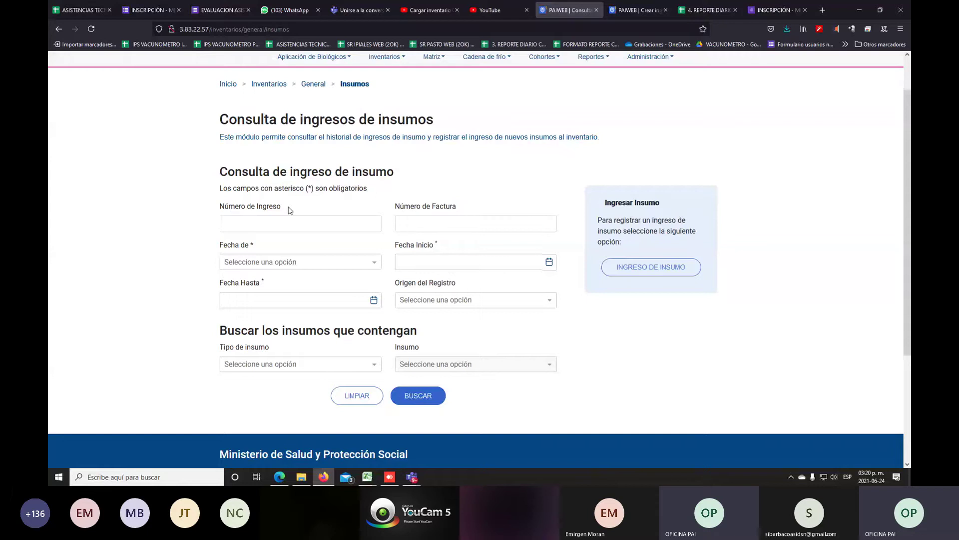
left_click_drag(218, 172, 390, 187)
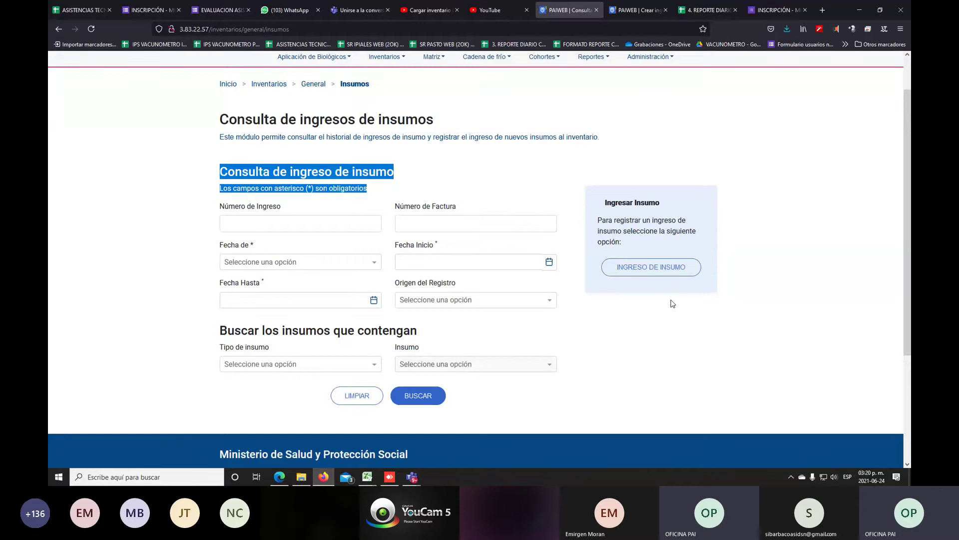
left_click(641, 270)
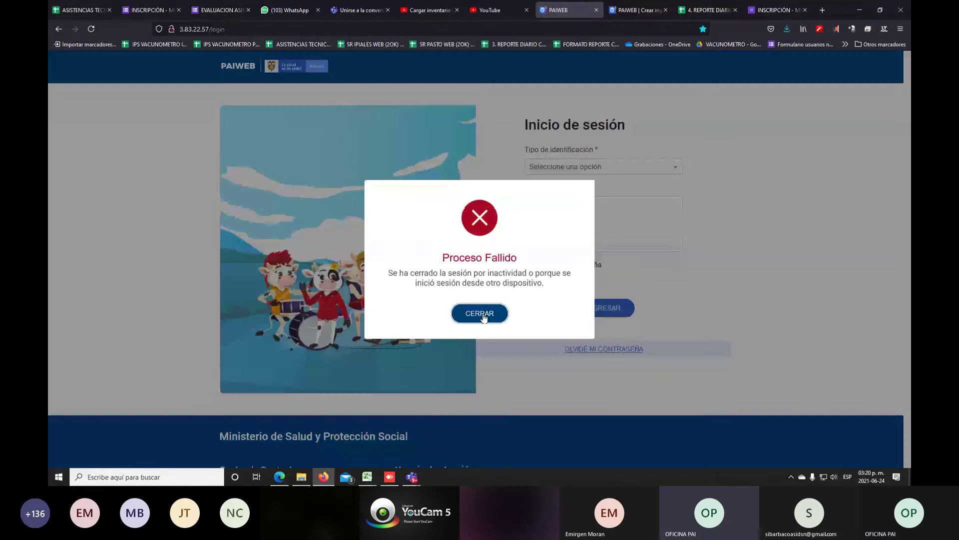
Step: Log back in with Cédula de ciudadanía as LETICIA IPS Nuevo Sol and reopen Ingreso y consulta de insumos
left_click(484, 315)
left_click(622, 169)
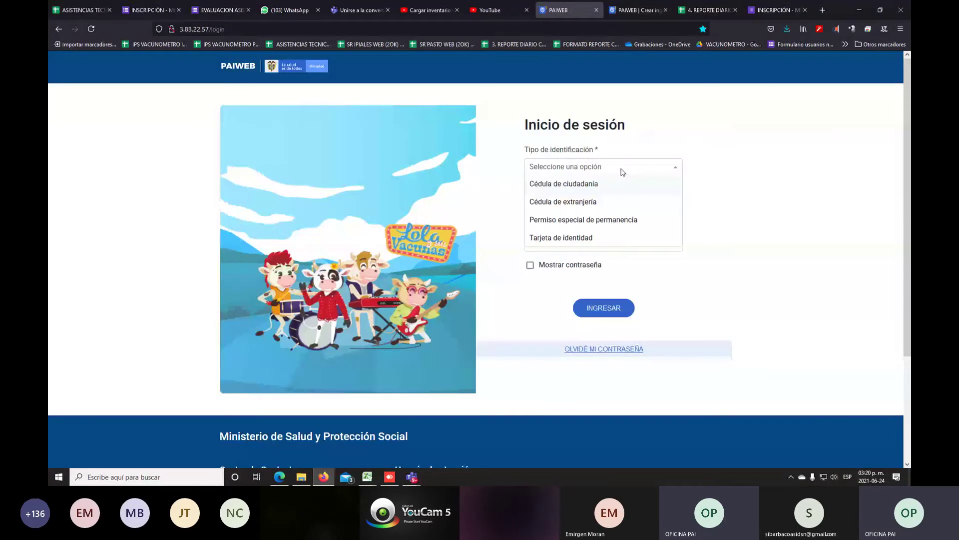
left_click(615, 183)
left_click(562, 205)
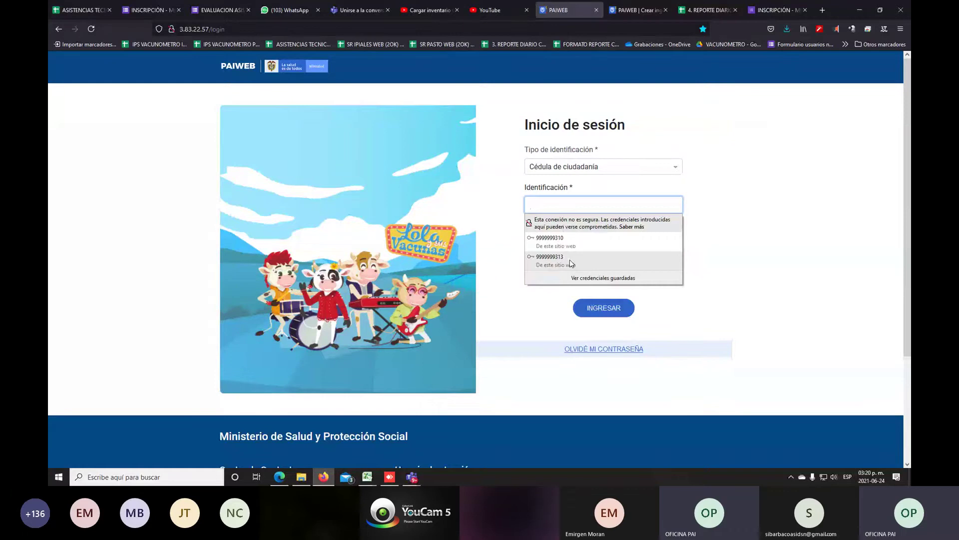
left_click(571, 262)
left_click(600, 307)
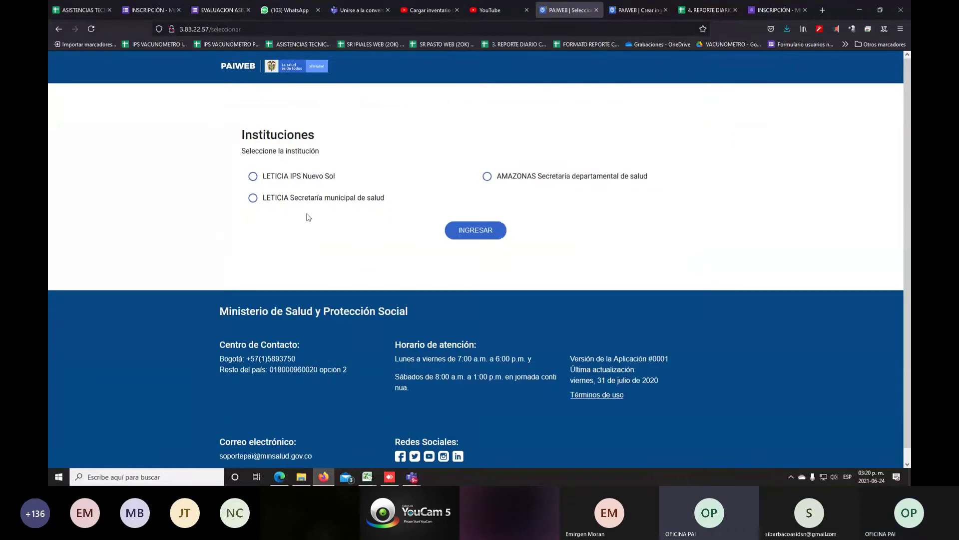
left_click(288, 180)
left_click(472, 234)
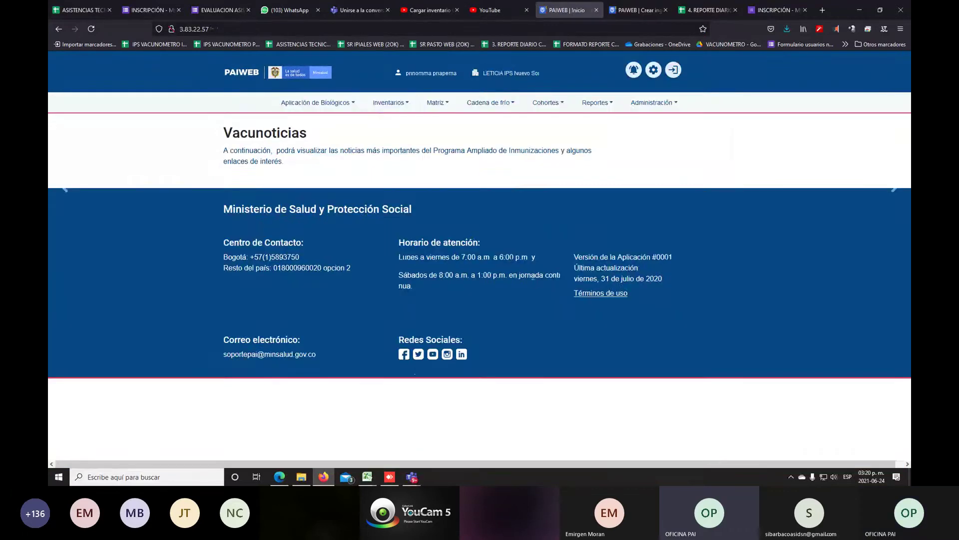
left_click(389, 104)
left_click(345, 151)
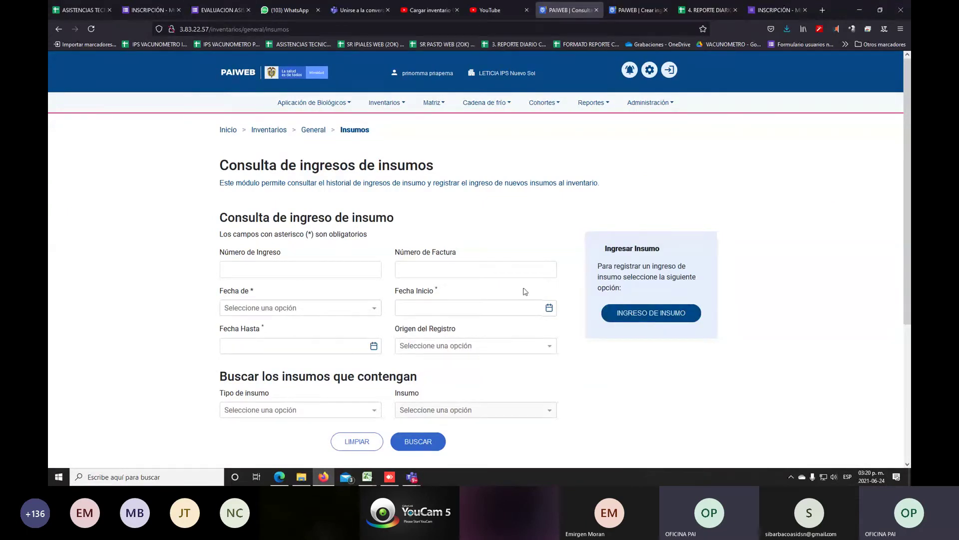
Step: Open the blank Ingreso de insumos form and point out the required invoice number and origin institution fields
left_click(400, 105)
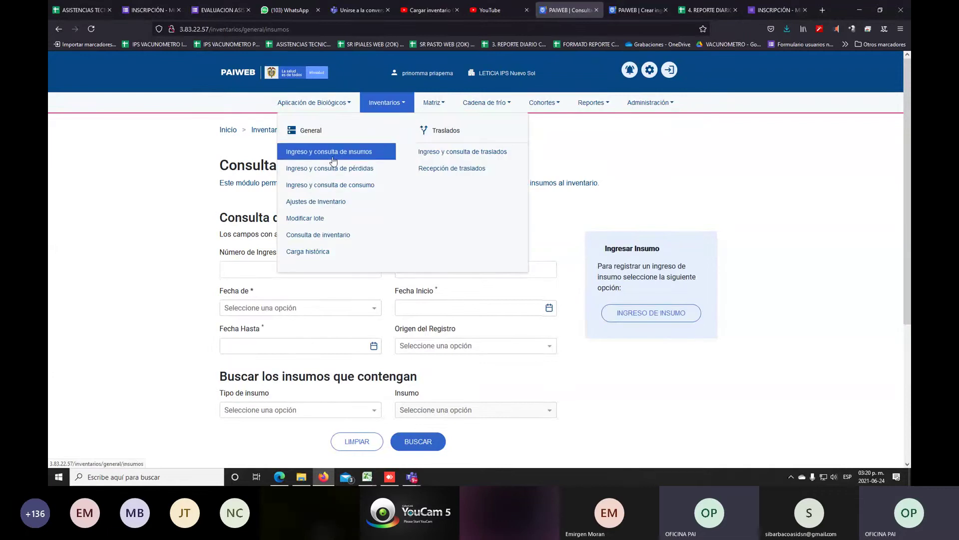
left_click(638, 215)
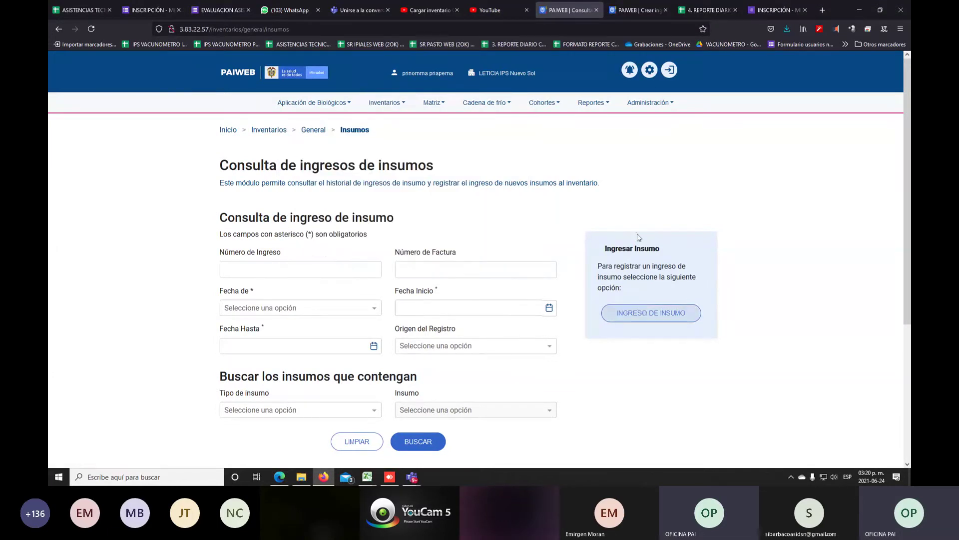
left_click(650, 322)
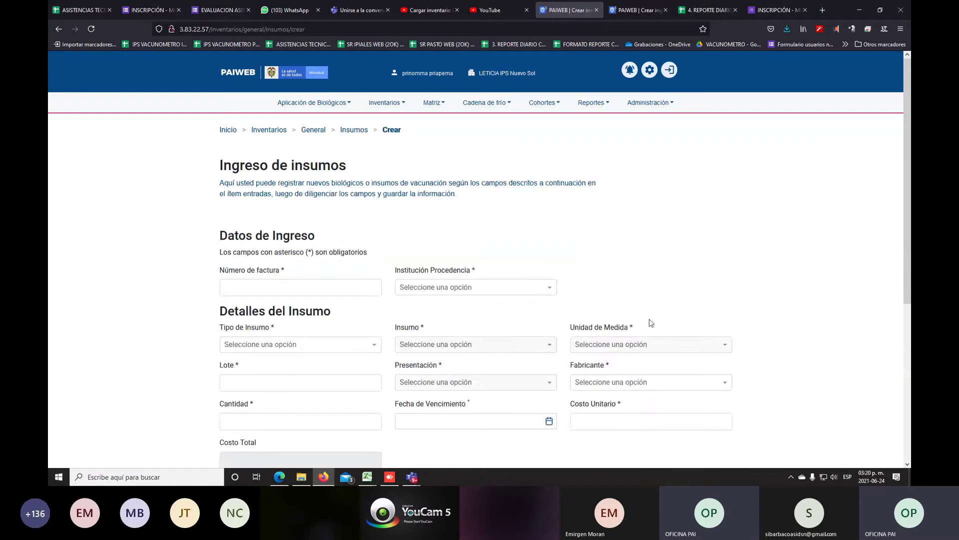
scroll(638, 280, "down", 2)
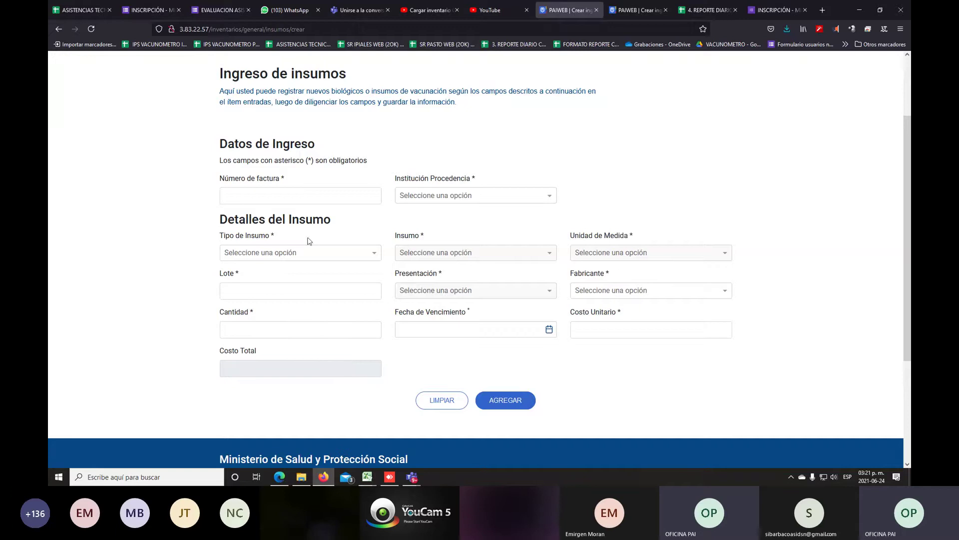
double_click(283, 179)
double_click(474, 179)
Step: Focus the Número de factura field, then switch to the procedure PDF
left_click(248, 197)
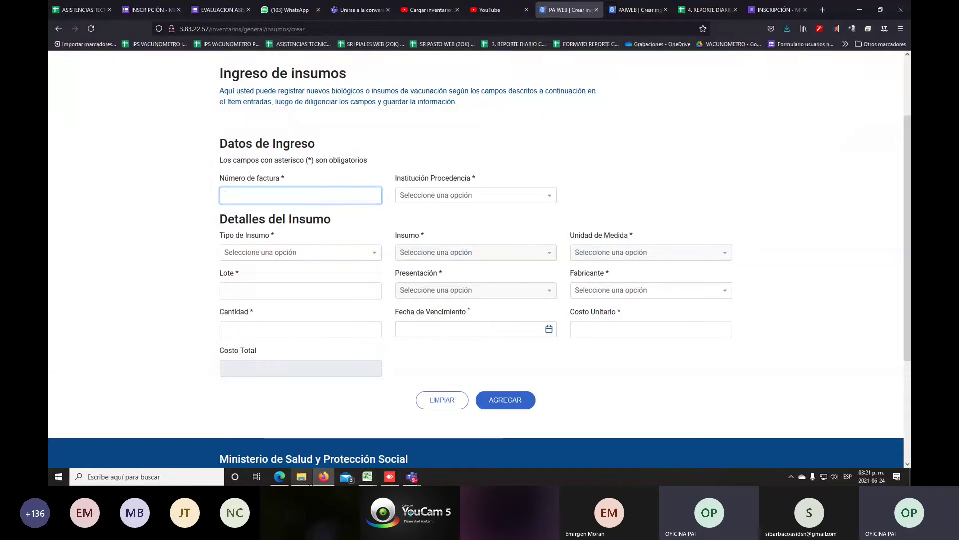
mouse_move(321, 485)
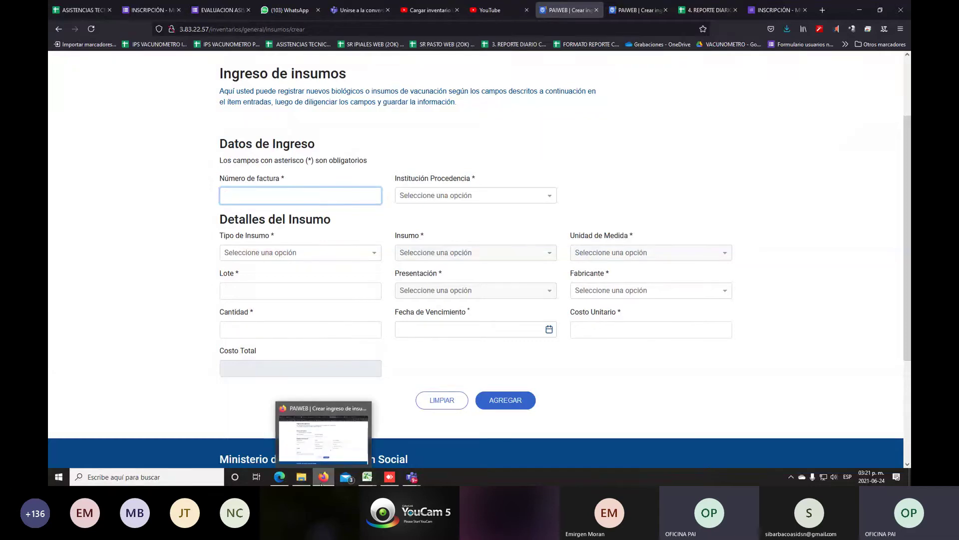
left_click(280, 477)
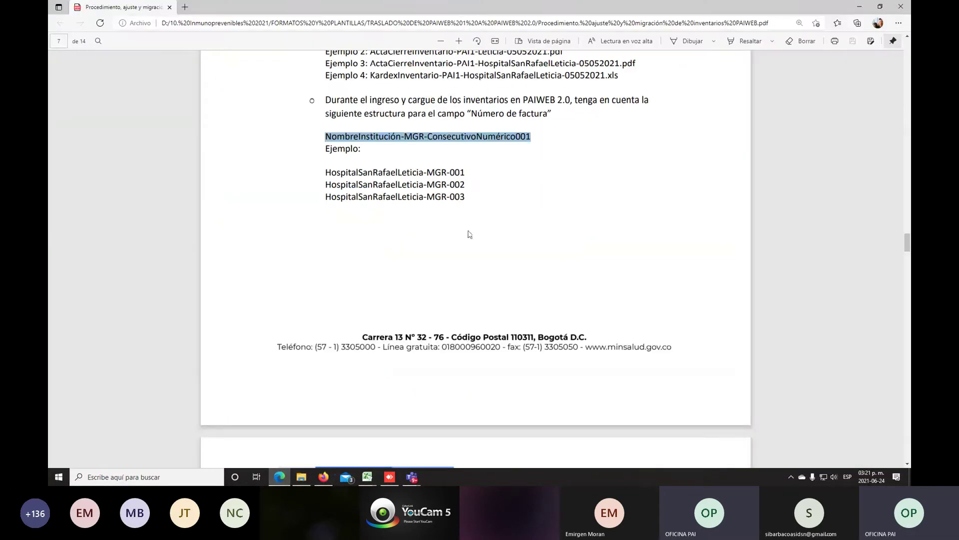
Step: Highlight the NombreInstitución, MGR and ConsecutivoNumérico001 parts of the pattern, then return to PAIWEB
left_click(501, 158)
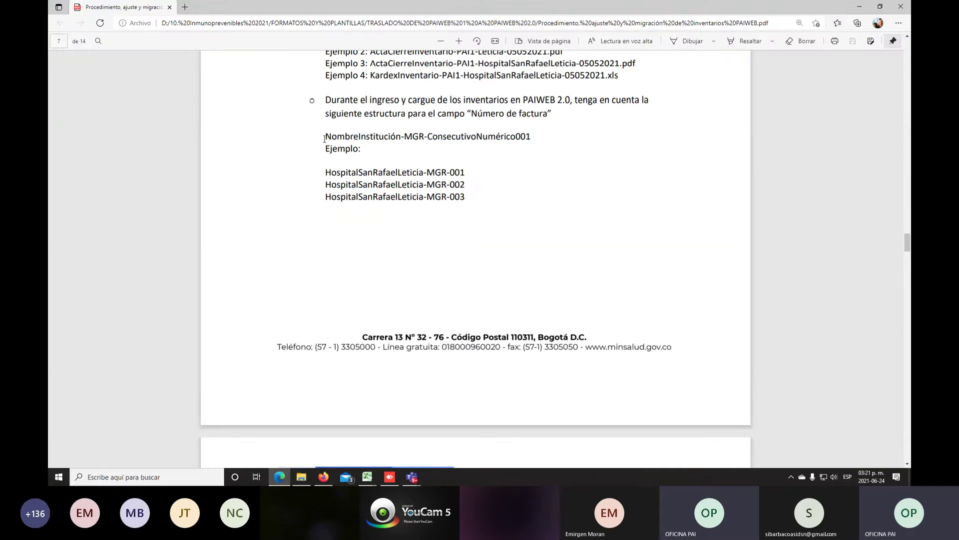
left_click_drag(325, 136, 399, 142)
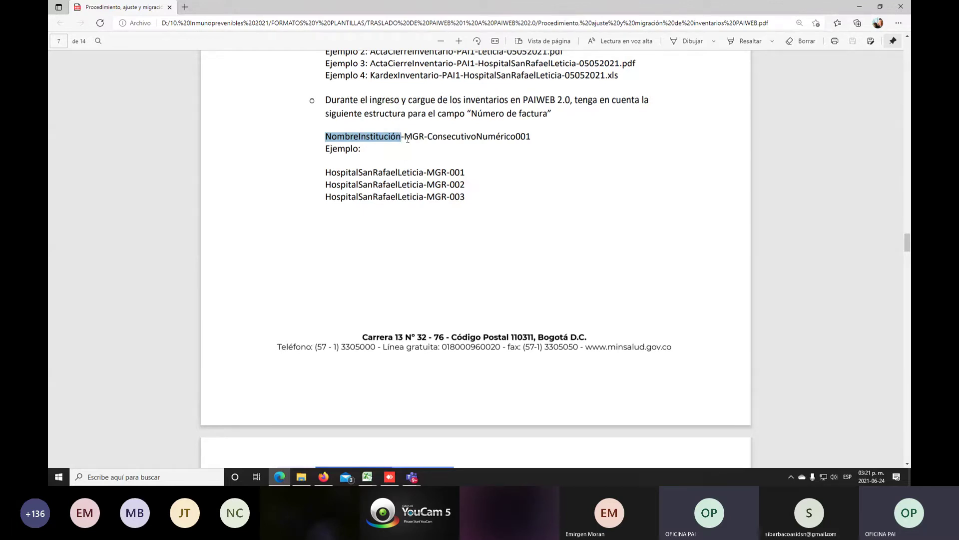
left_click_drag(405, 137, 425, 137)
left_click_drag(532, 137, 427, 139)
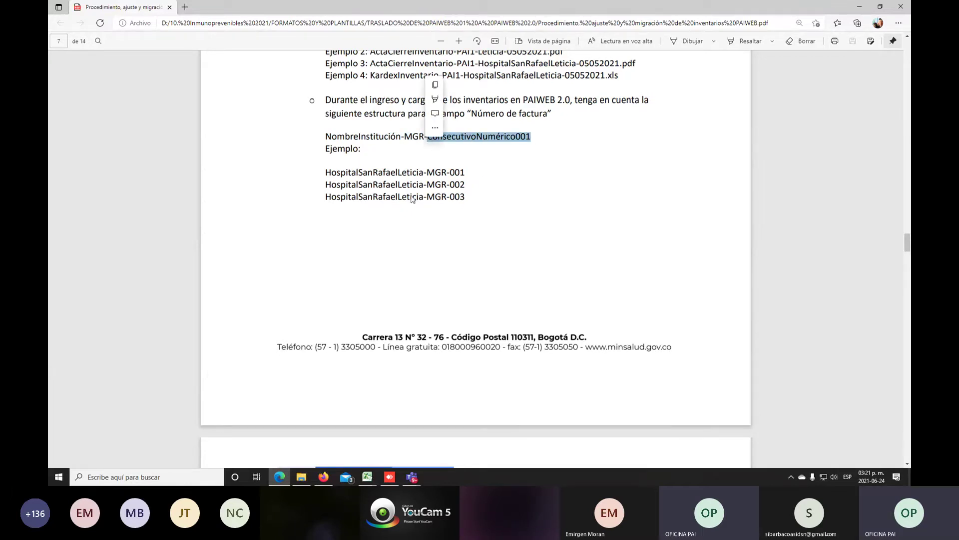
left_click(323, 477)
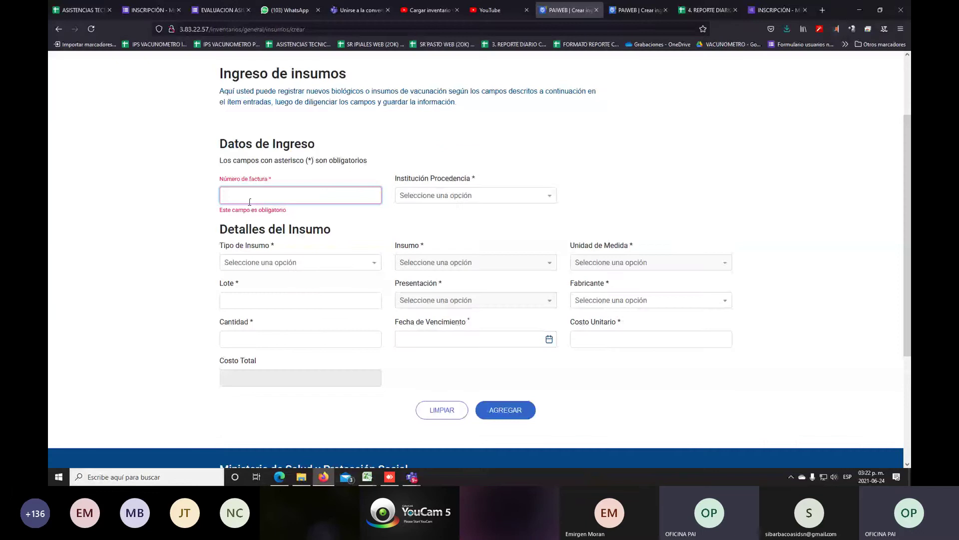
Step: Enter HOSPITALSANPEDRO-MGR-001 as the invoice number, checking the procedure PDF's naming format
type("HOSP")
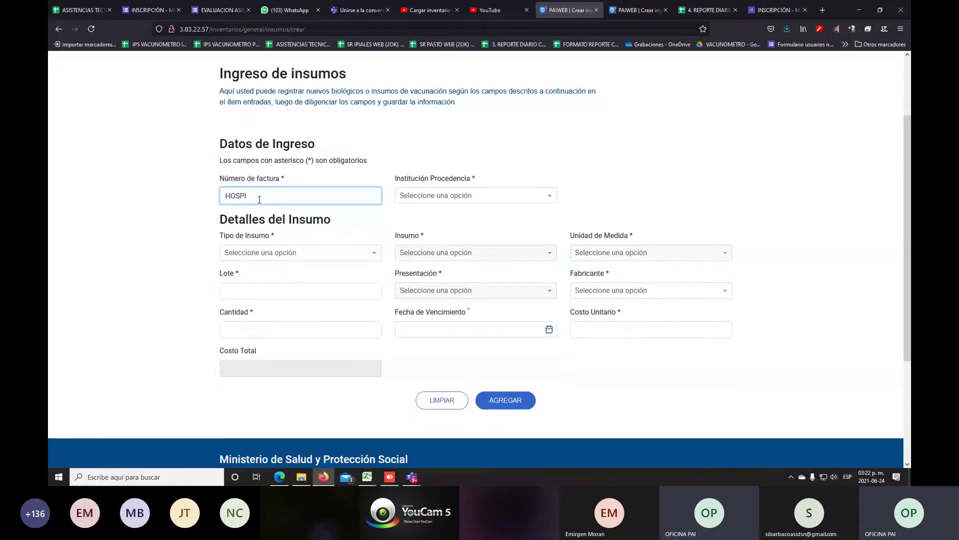
type("ITALSANPEDRO-")
left_click(279, 482)
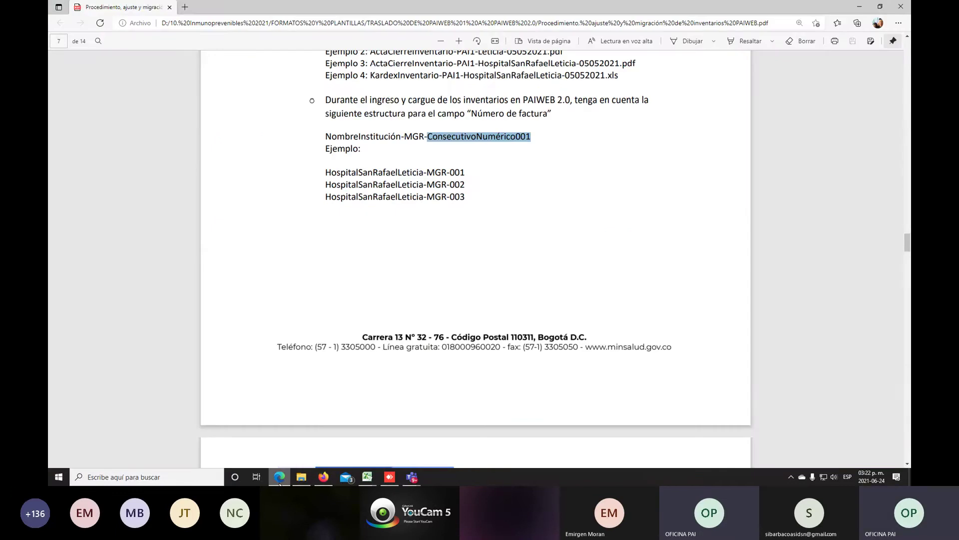
left_click(279, 480)
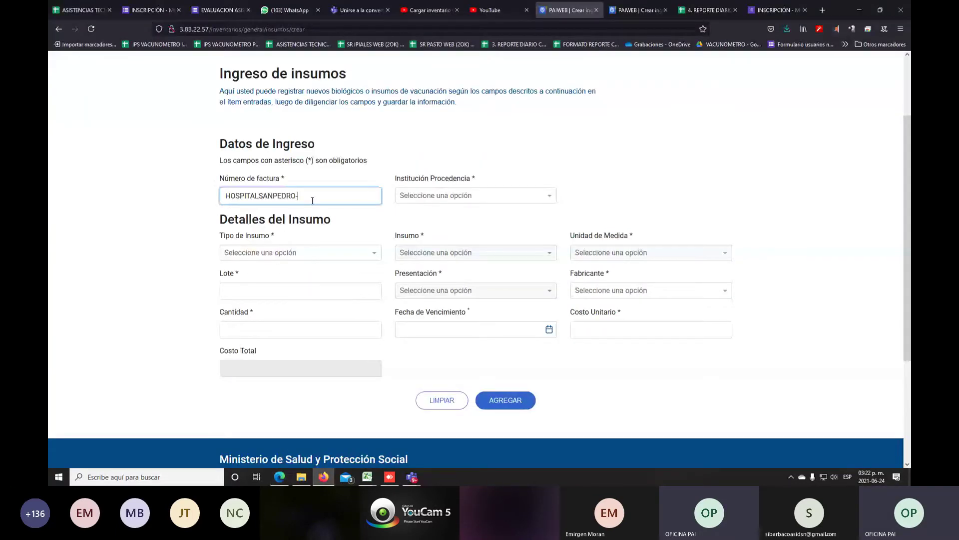
type("MGR-")
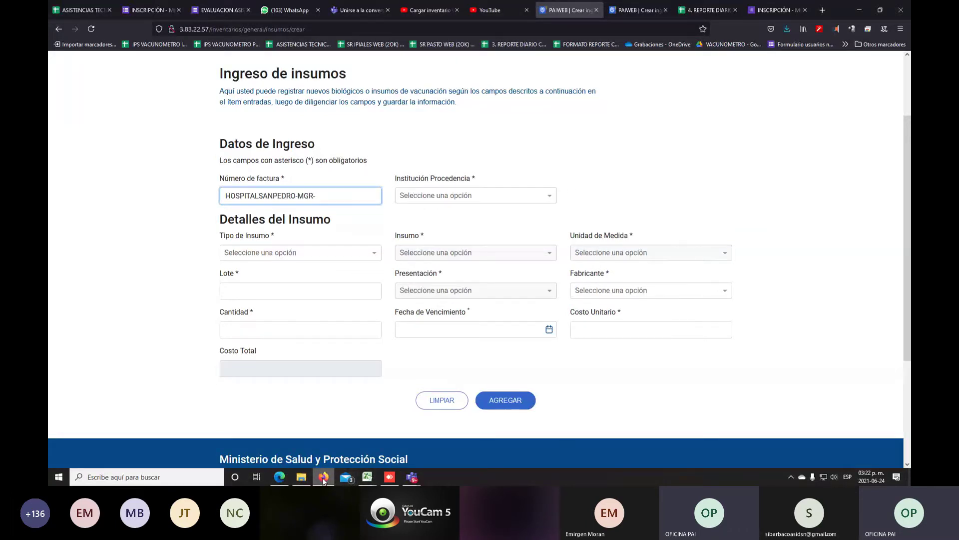
left_click(324, 481)
left_click(323, 481)
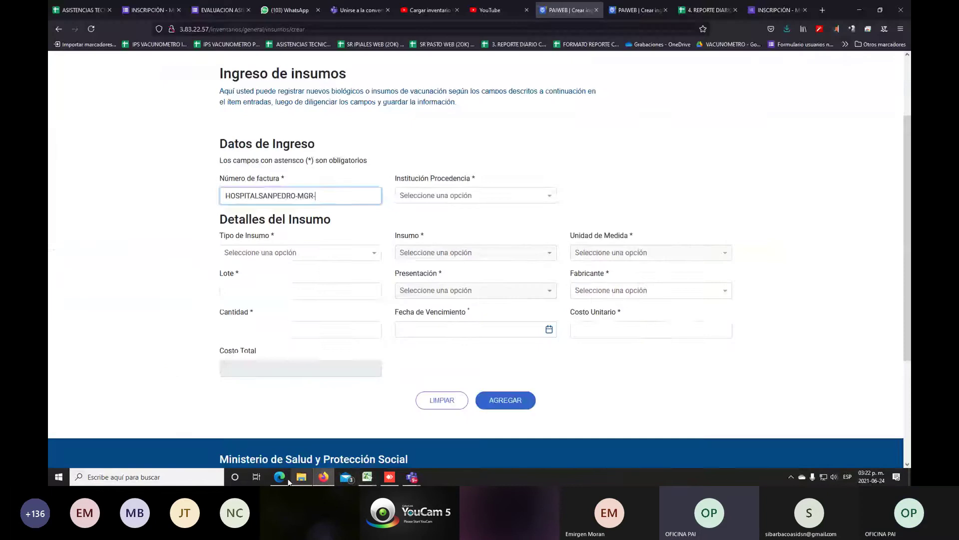
left_click(281, 481)
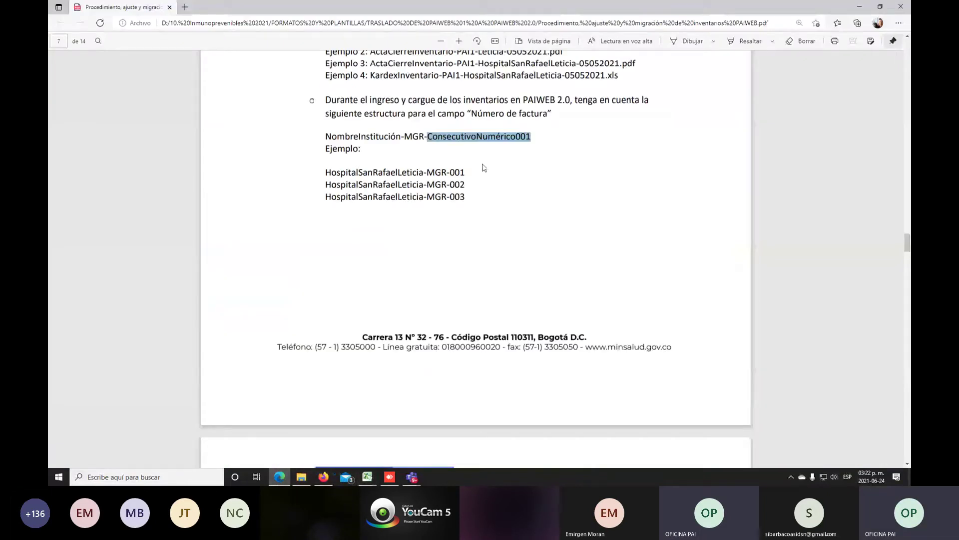
left_click_drag(468, 172, 452, 173)
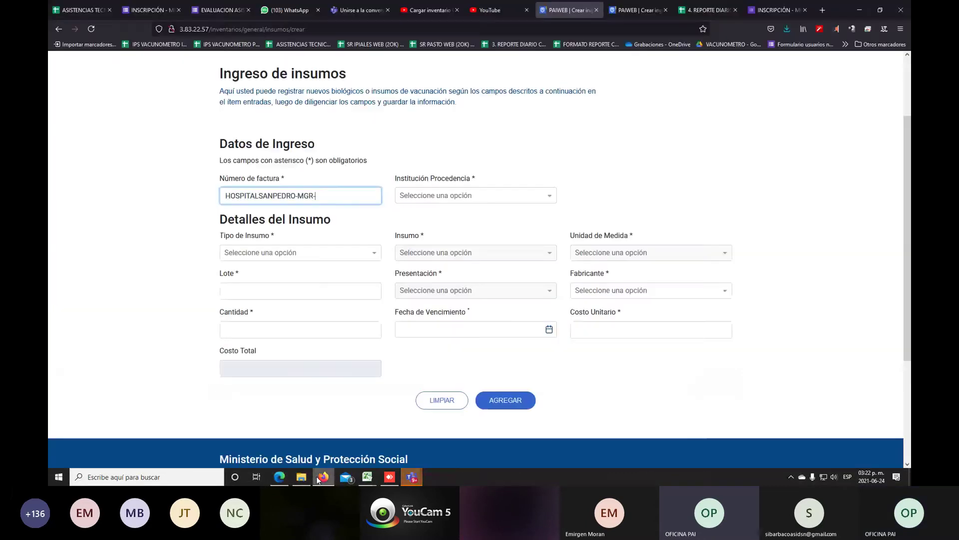
left_click(323, 477)
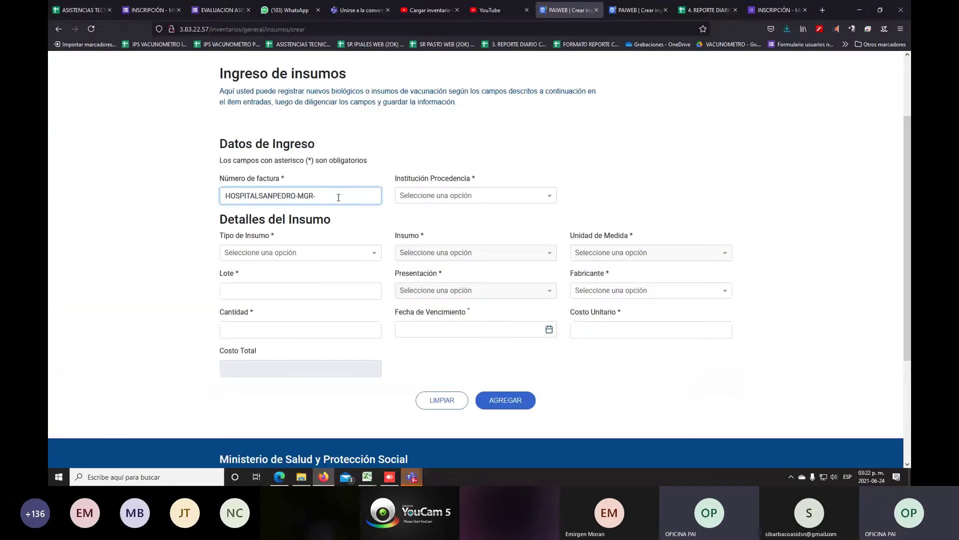
type("001")
Step: Choose origin OPS, supply type Inmunobiológico and supply VOP
left_click(448, 198)
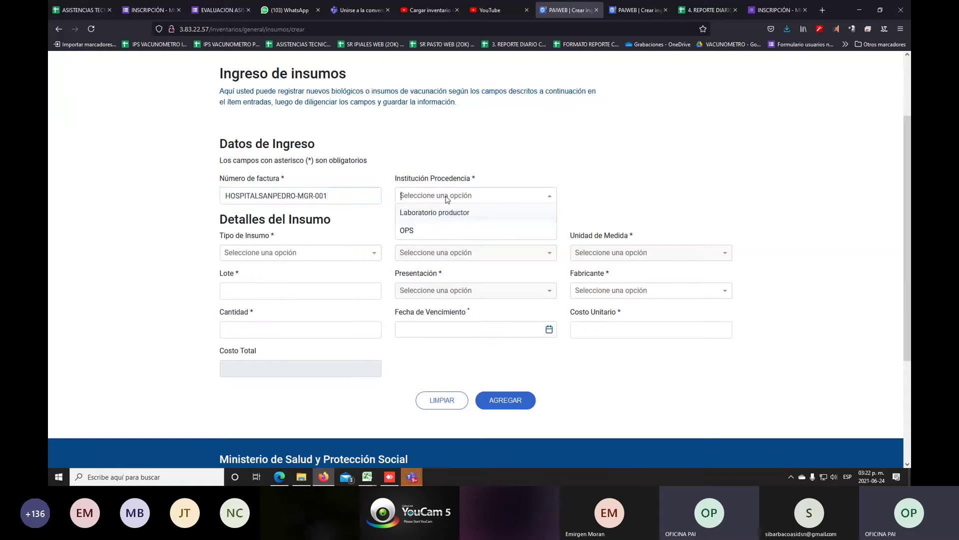
left_click(442, 231)
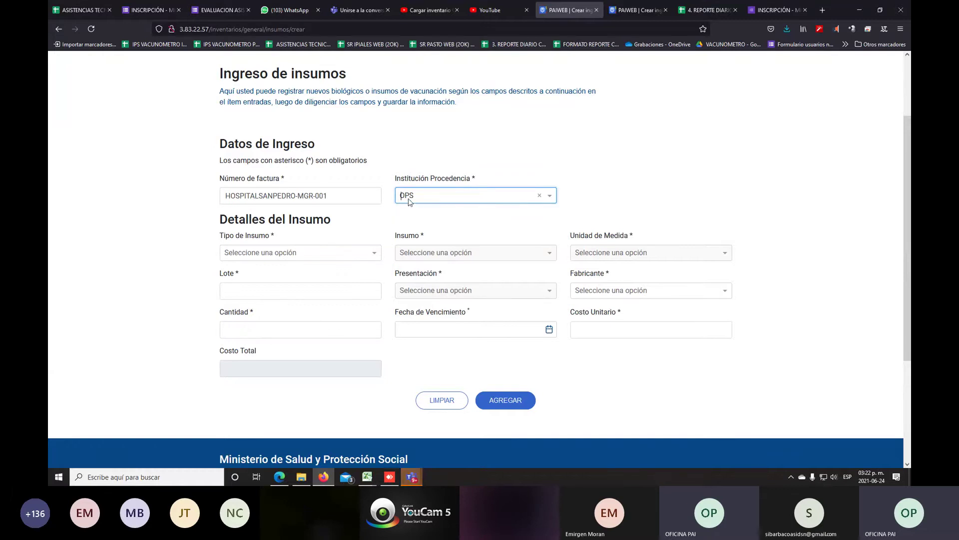
left_click(268, 254)
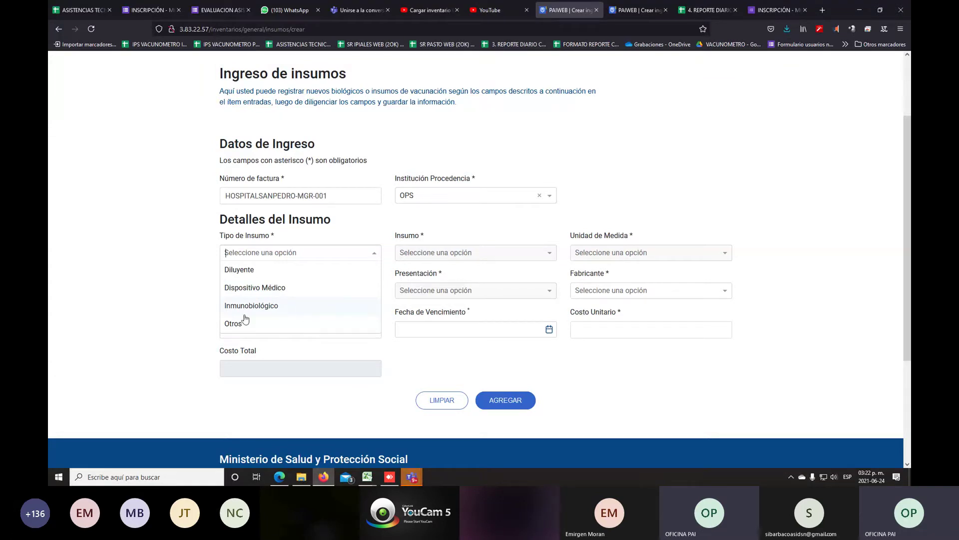
left_click(274, 307)
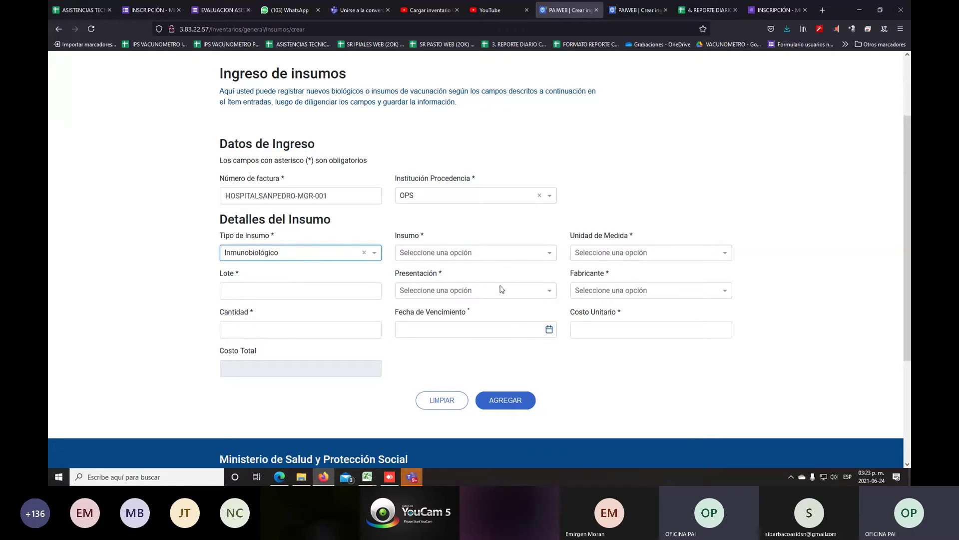
left_click(512, 258)
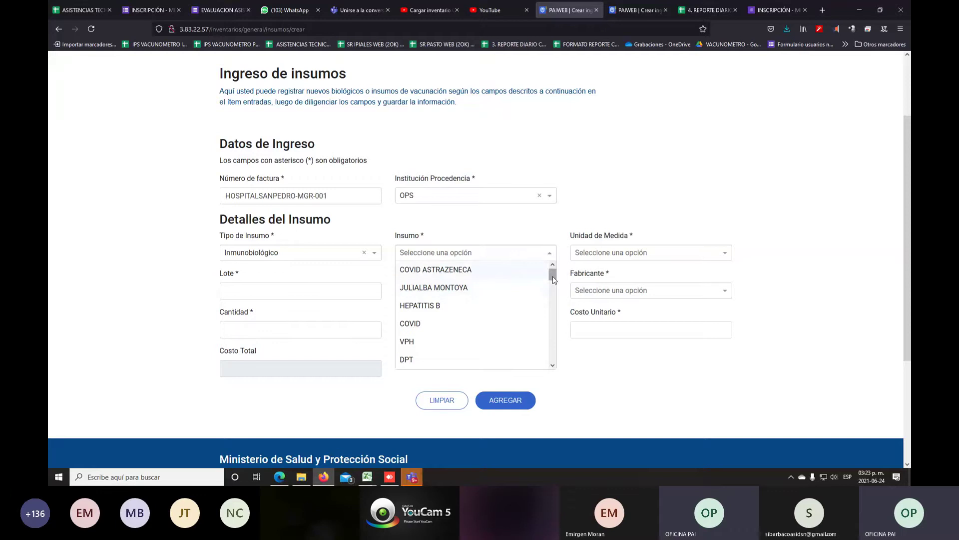
left_click_drag(554, 279, 556, 327)
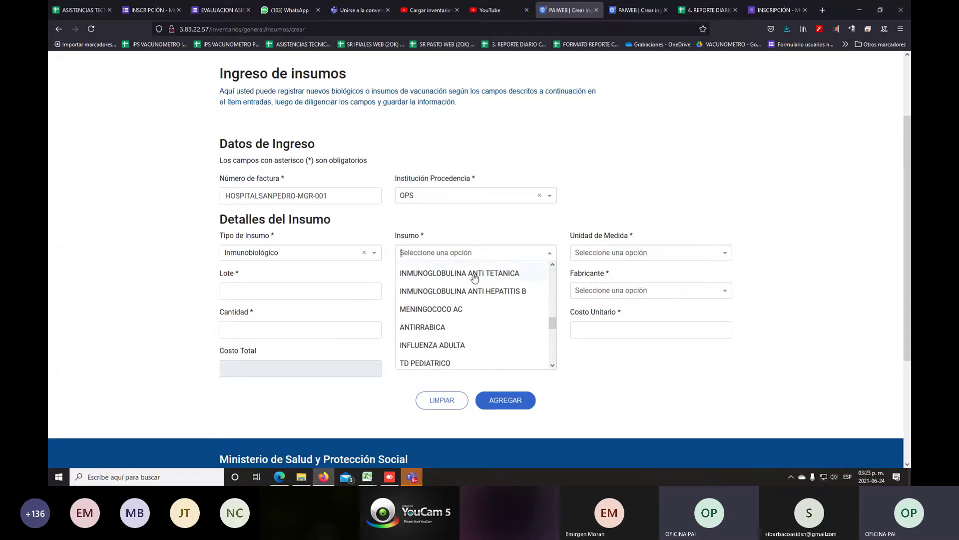
type("VOP")
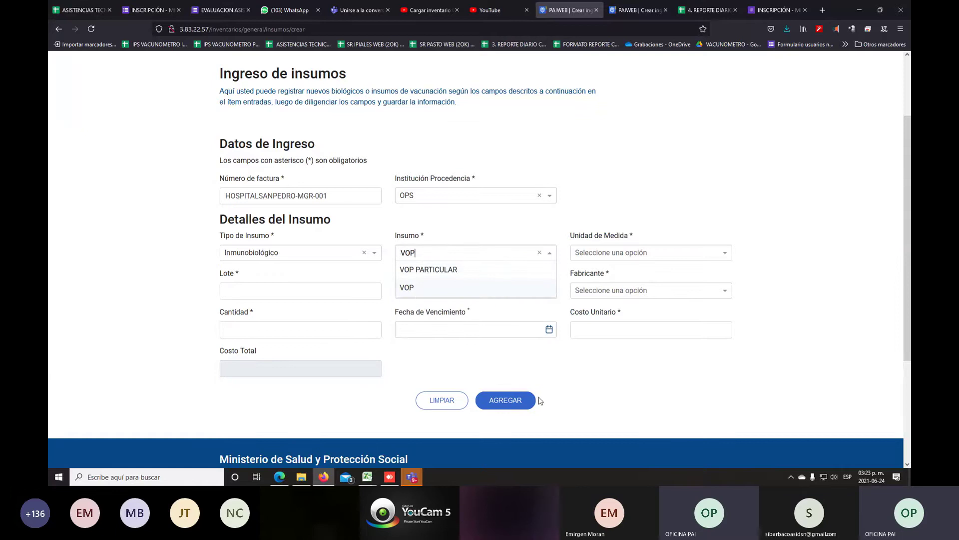
left_click(425, 295)
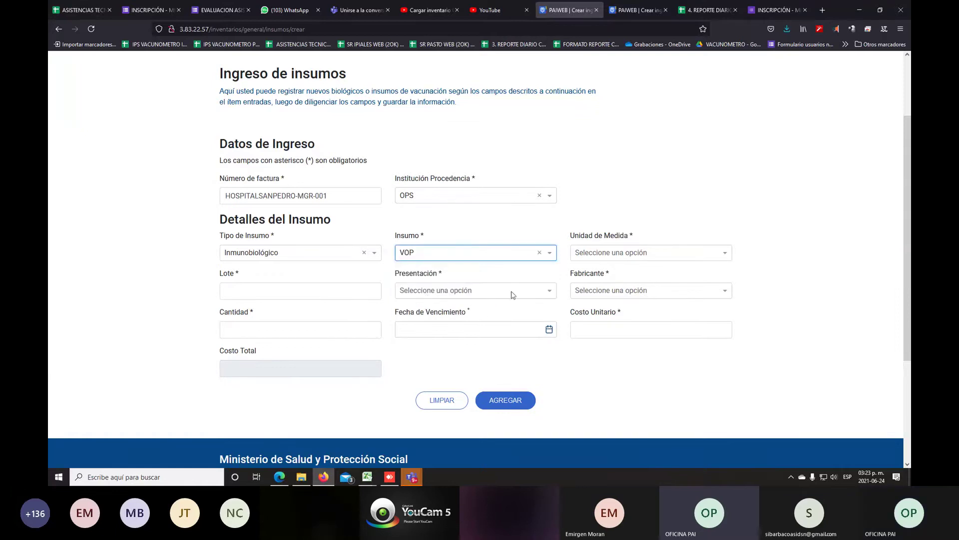
Step: Set unit Mililitros, manufacturer Serum and presentation Multidosis x 10
left_click(600, 259)
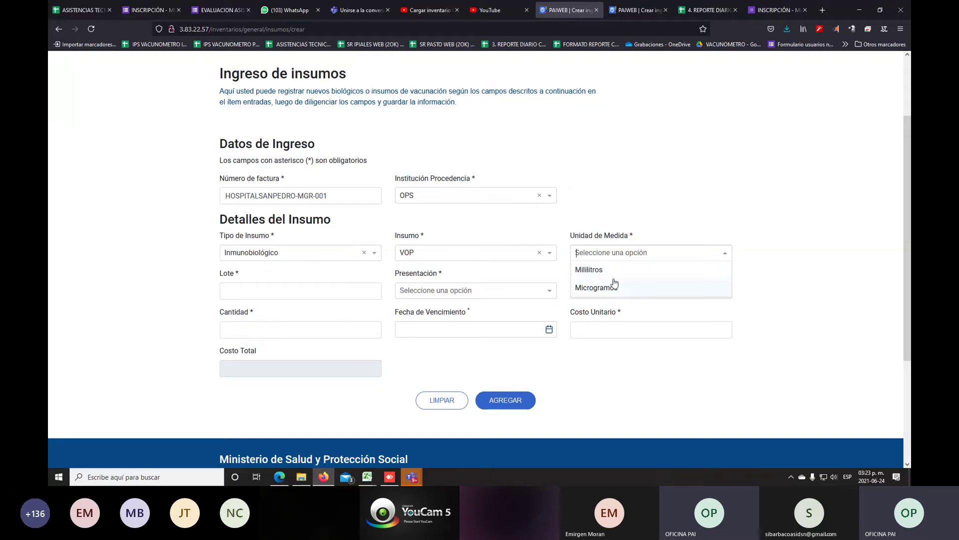
left_click(604, 273)
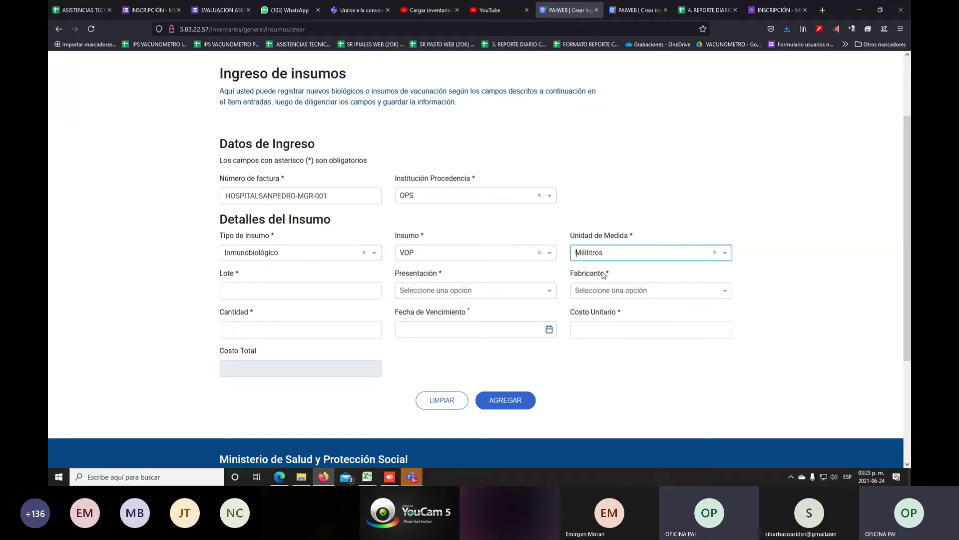
left_click(634, 294)
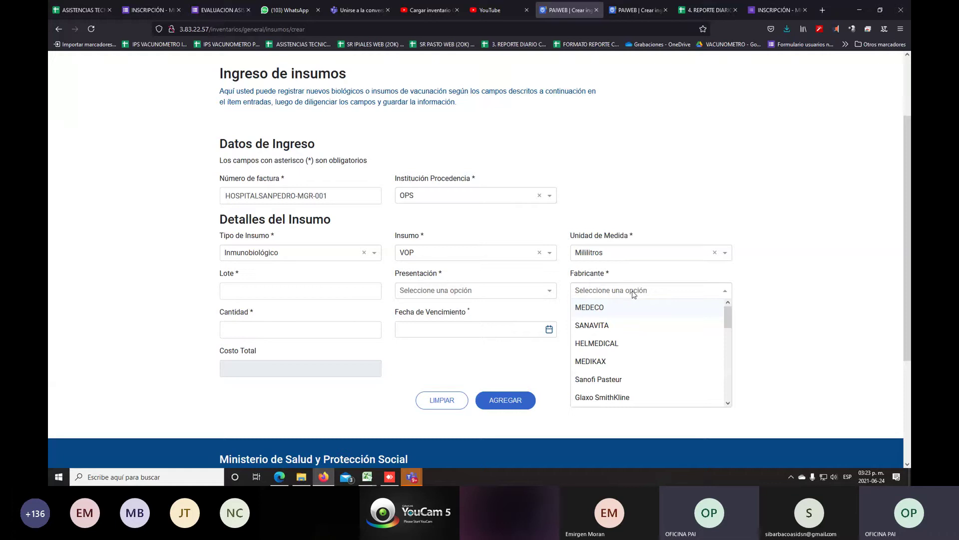
left_click_drag(727, 323, 726, 350)
left_click(634, 326)
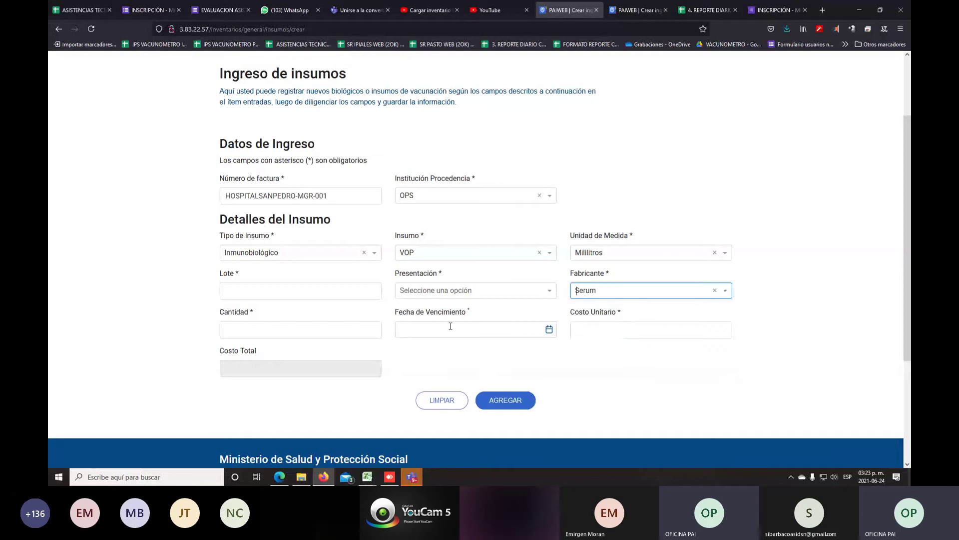
left_click(441, 295)
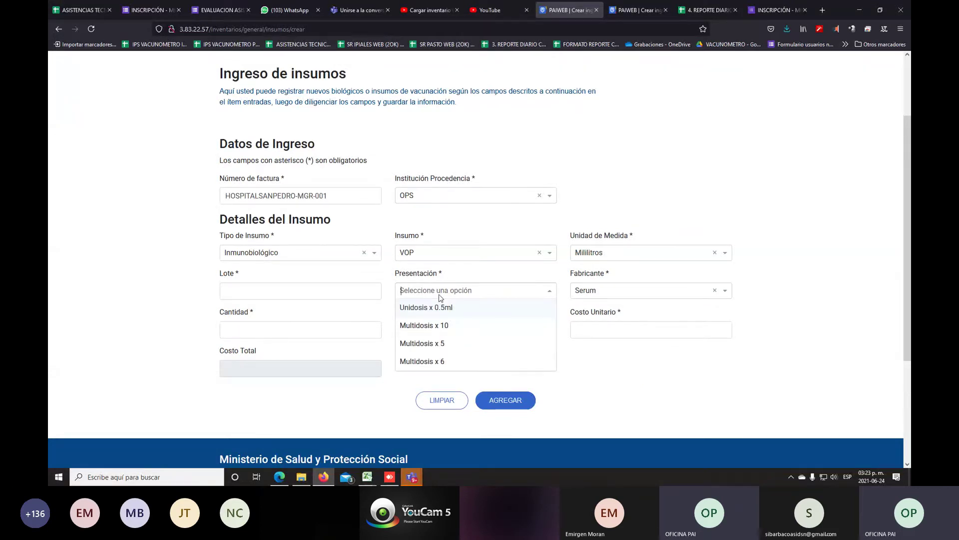
left_click(445, 330)
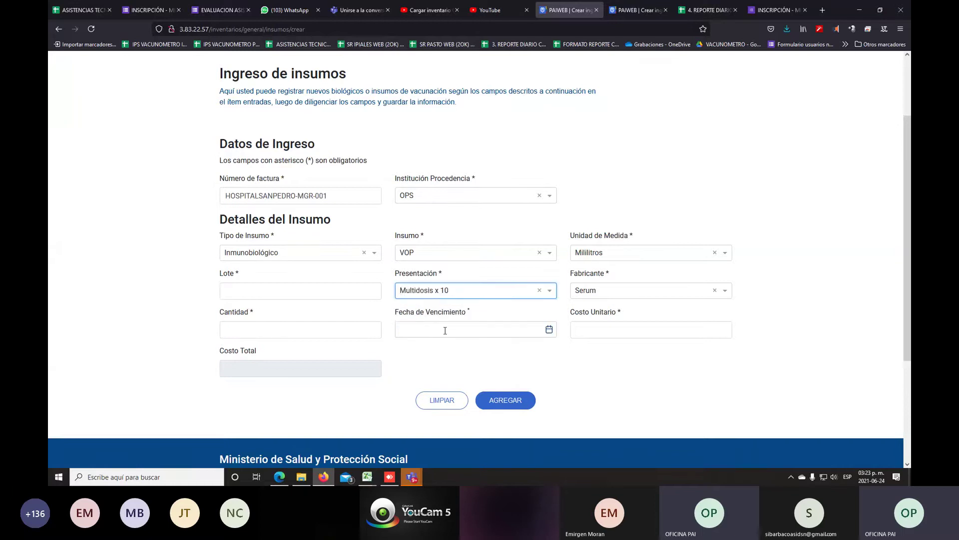
Step: Enter lot number 345JKL20213 and quantity 10 for the VOP entry
left_click(321, 292)
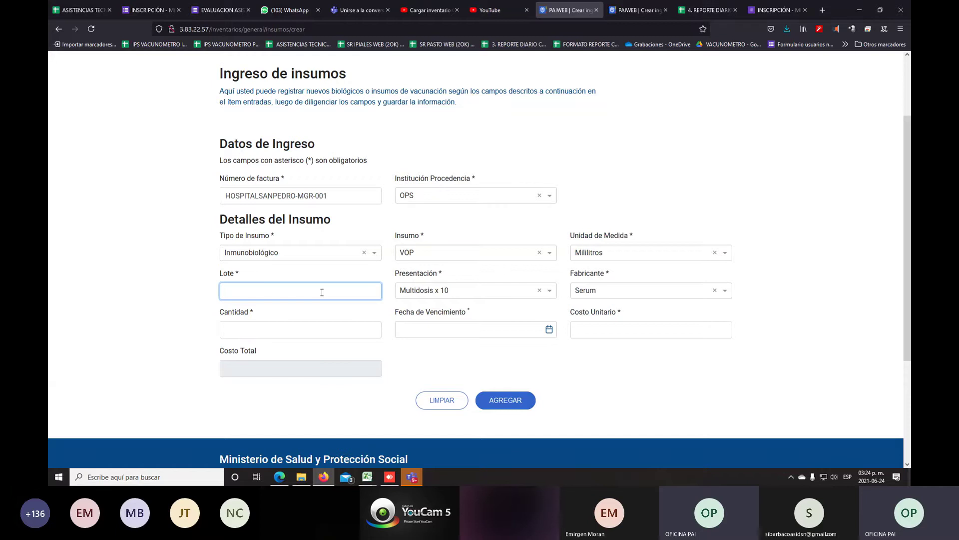
type("345JKL20213")
left_click(288, 331)
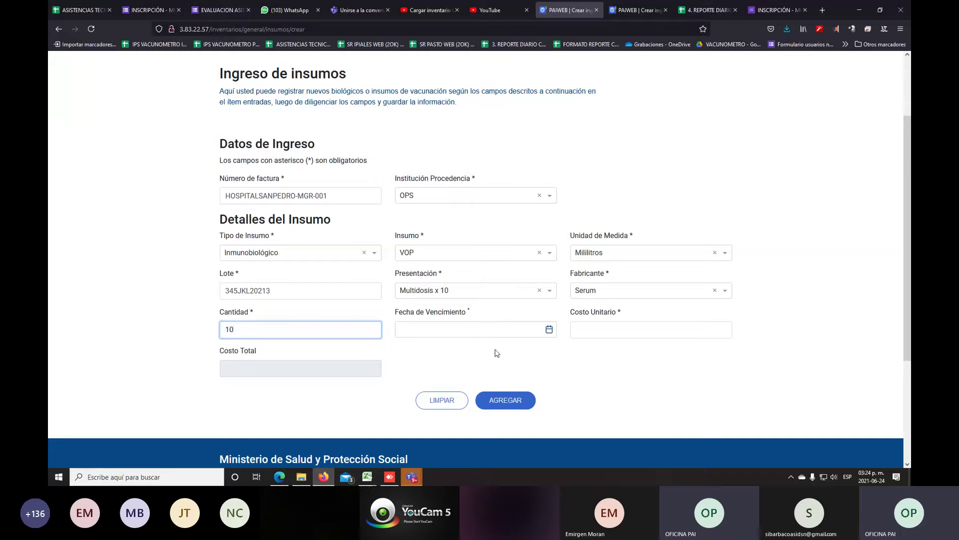
Step: Set expiry date 24/06/2021 and unit cost 4.500, giving total cost 45.000
left_click(550, 330)
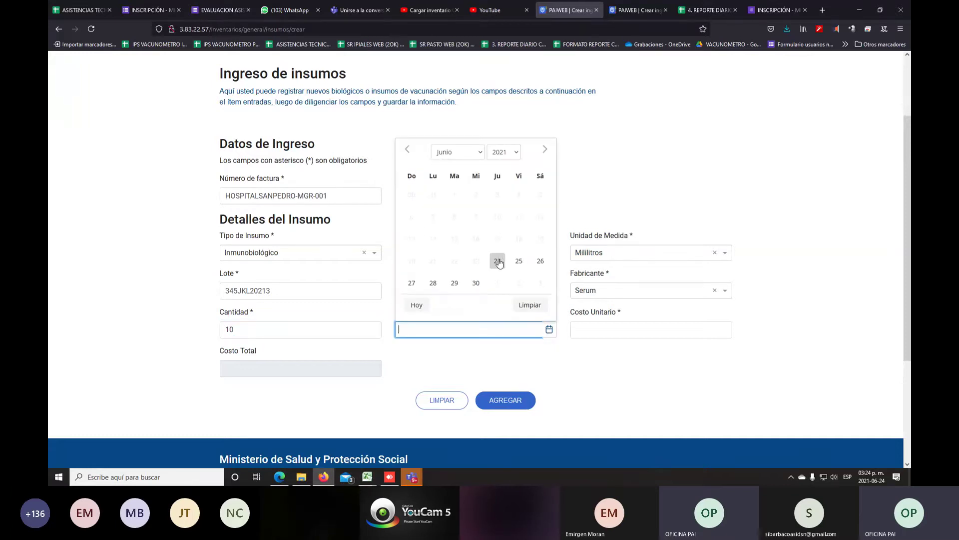
left_click(497, 261)
left_click(500, 329)
left_click(515, 152)
left_click(508, 179)
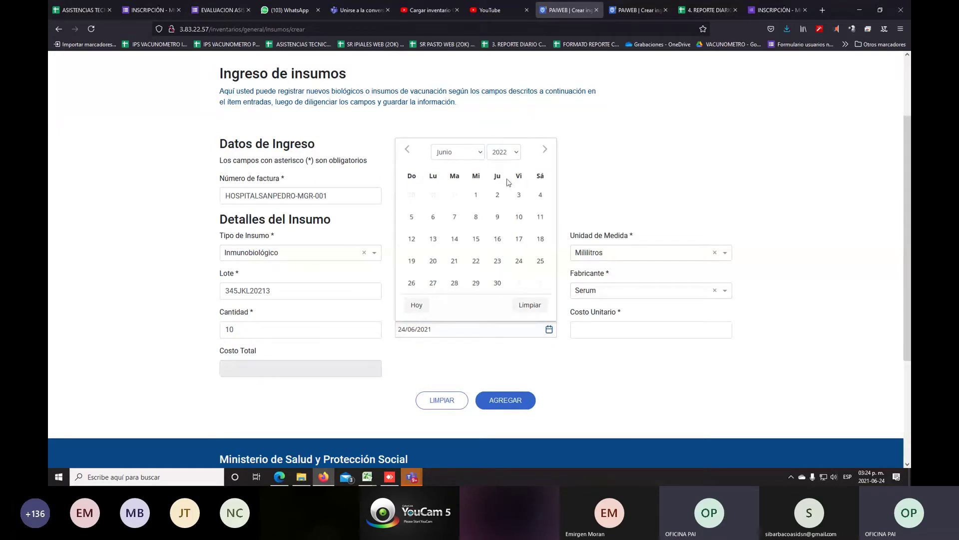
left_click(595, 330)
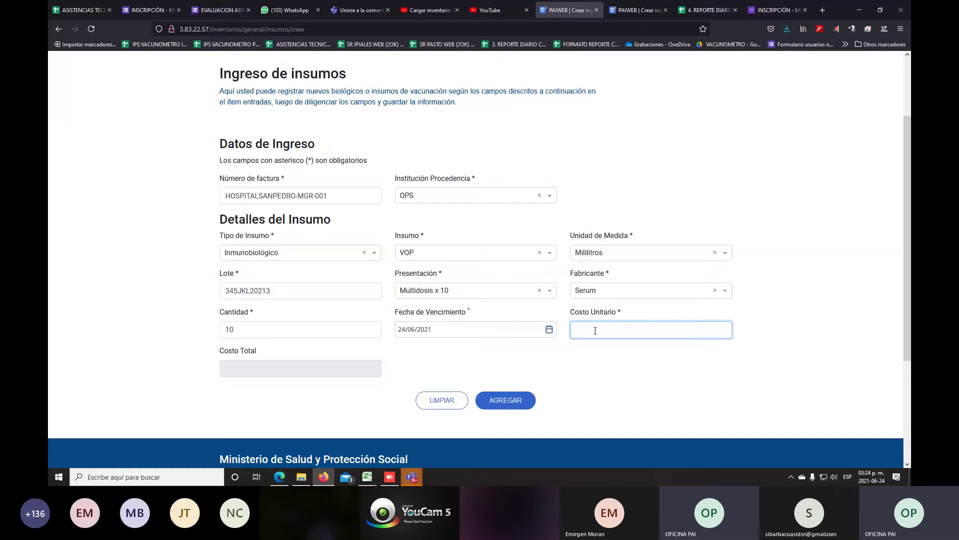
type("4.500")
left_click(615, 377)
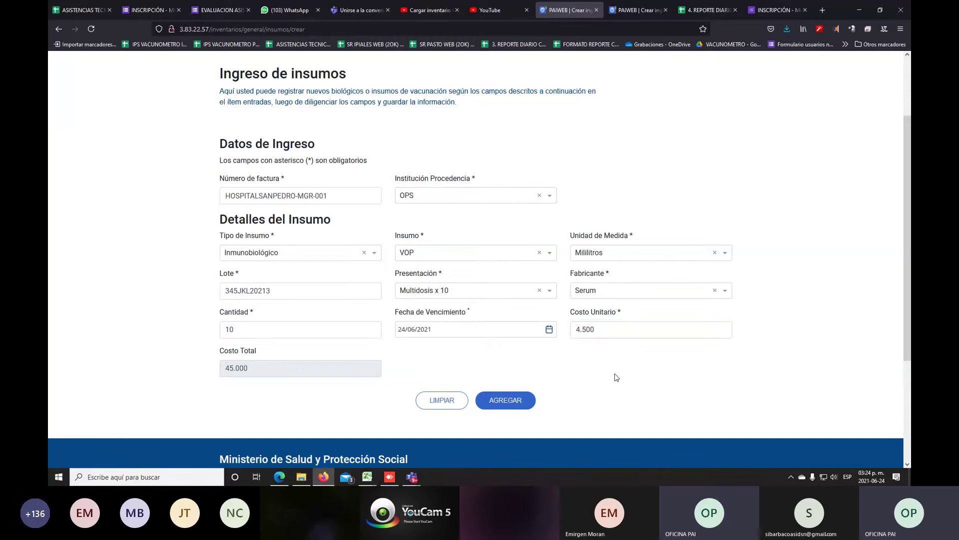
scroll(614, 376, "down", 3)
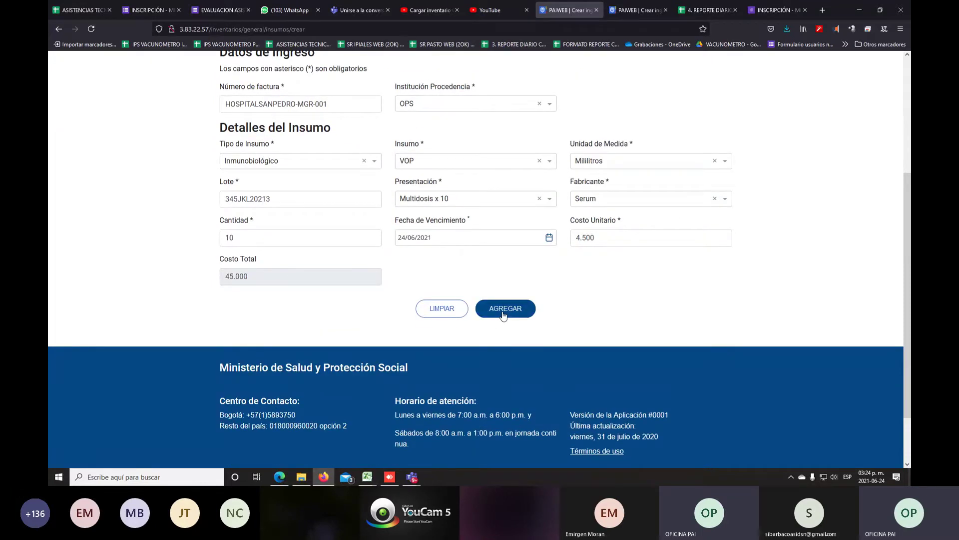
Step: Add the VOP entry with AGREGAR, review its new table row, then bring up the Excel template
left_click(503, 316)
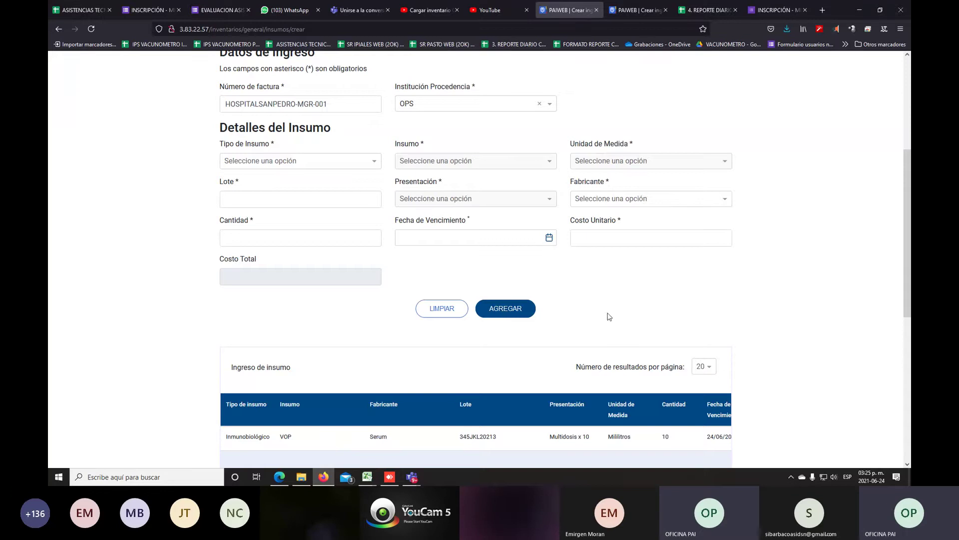
scroll(503, 316, "down", 2)
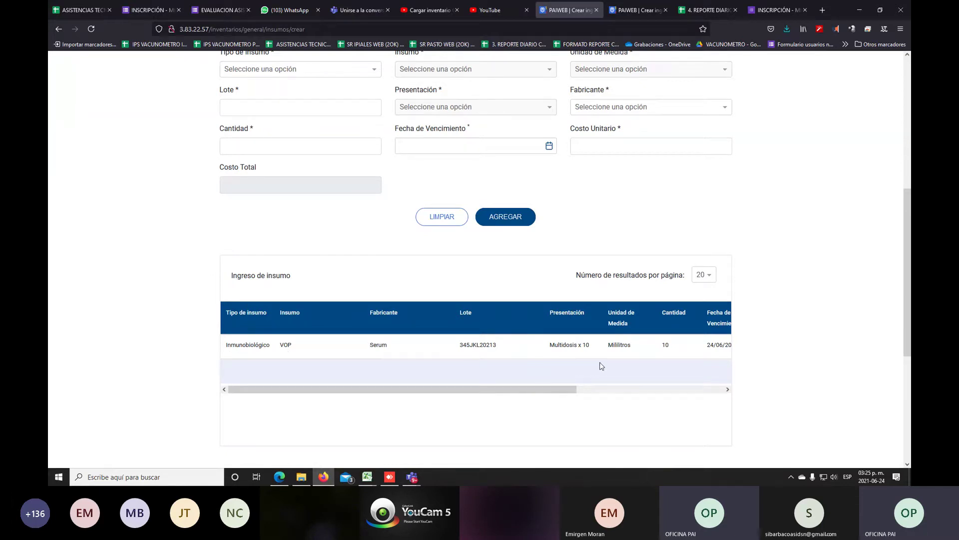
left_click_drag(551, 393, 358, 396)
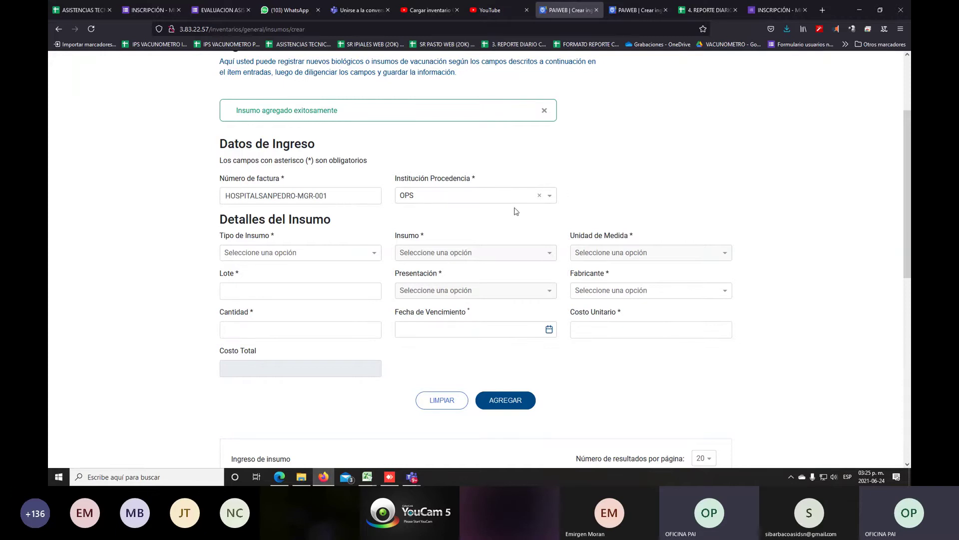
scroll(455, 360, "down", 3)
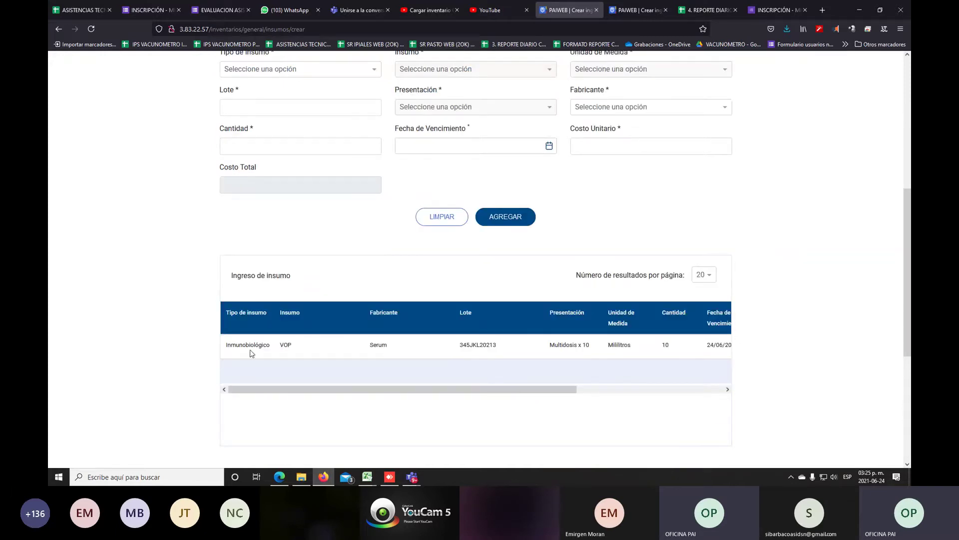
scroll(316, 324, "up", 2)
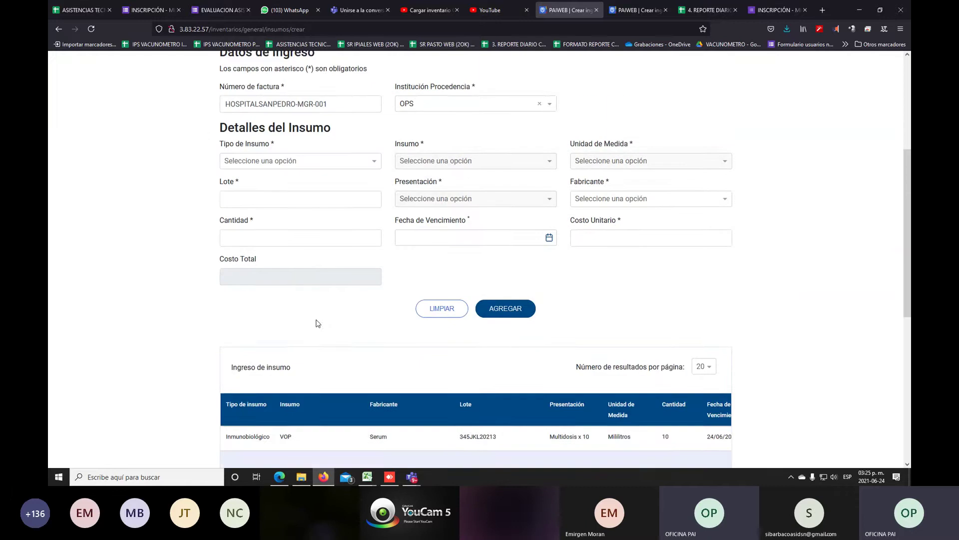
mouse_move(367, 474)
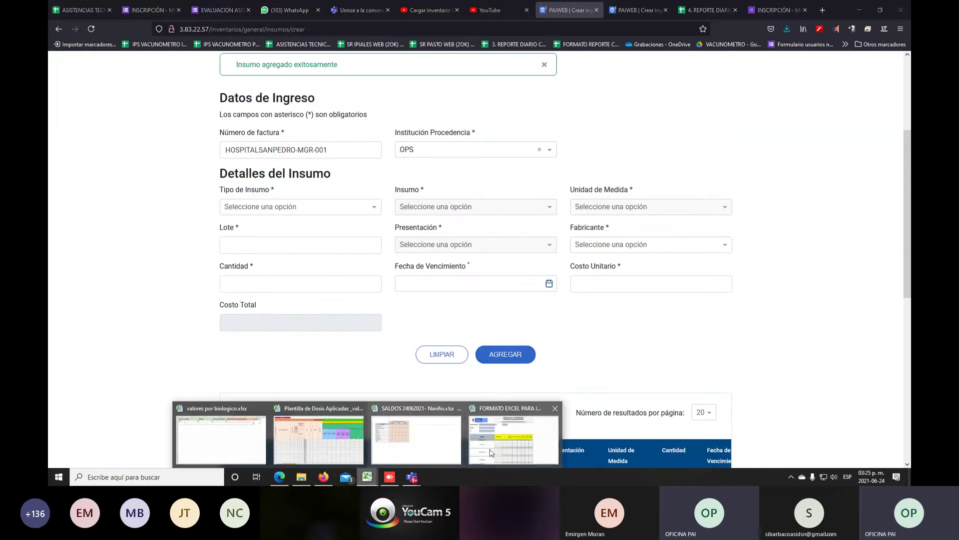
left_click(419, 435)
Step: Scroll through the Excel template's vaccine rows, then switch back to the PAIWEB form in Firefox
scroll(433, 338, "down", 1)
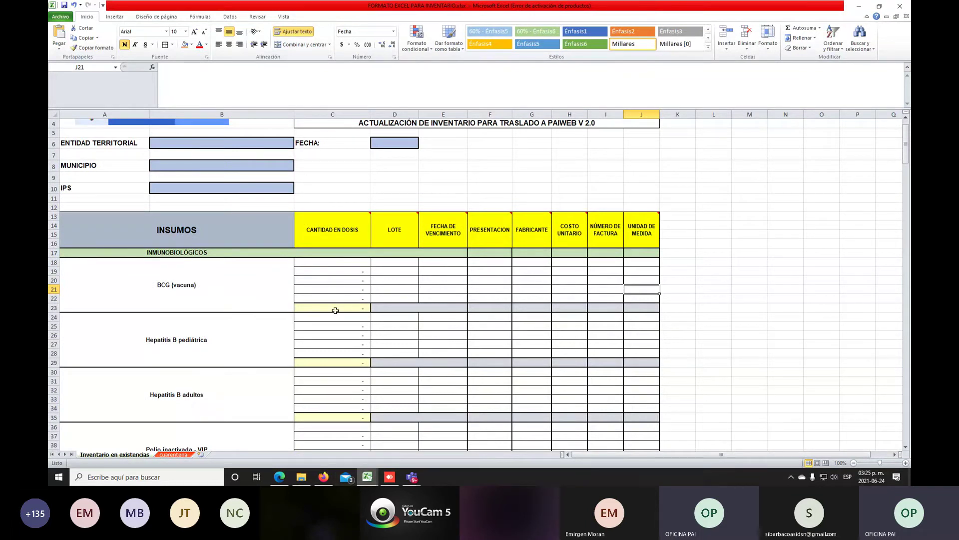
left_click(326, 478)
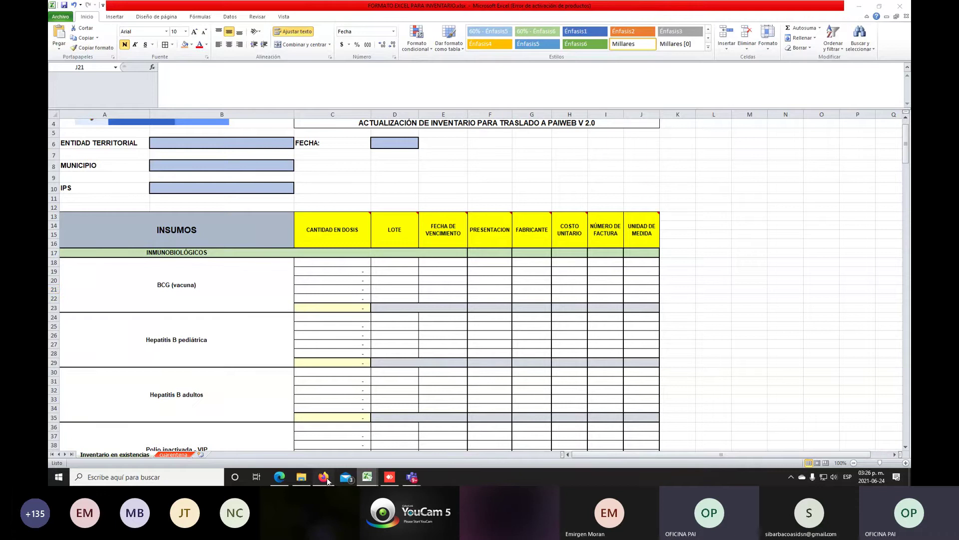
right_click(326, 478)
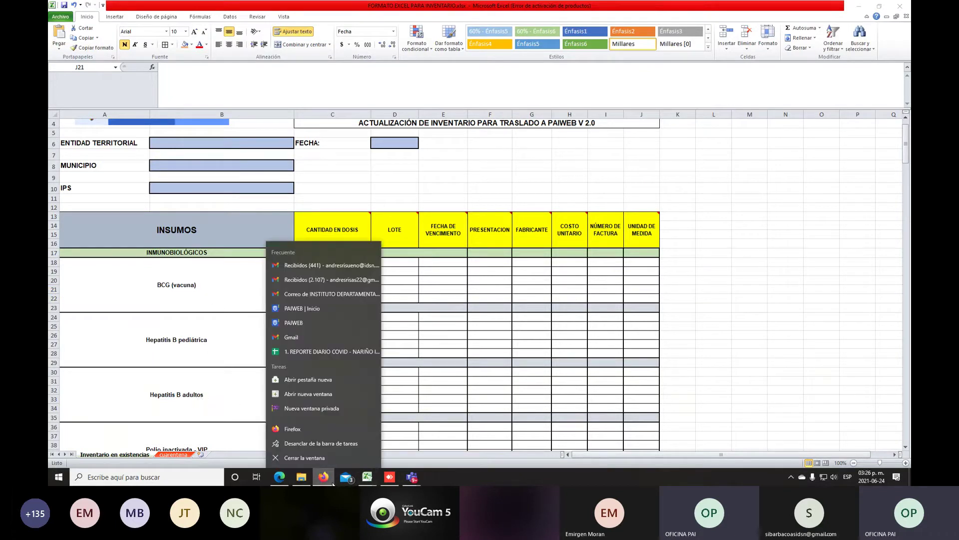
left_click(328, 480)
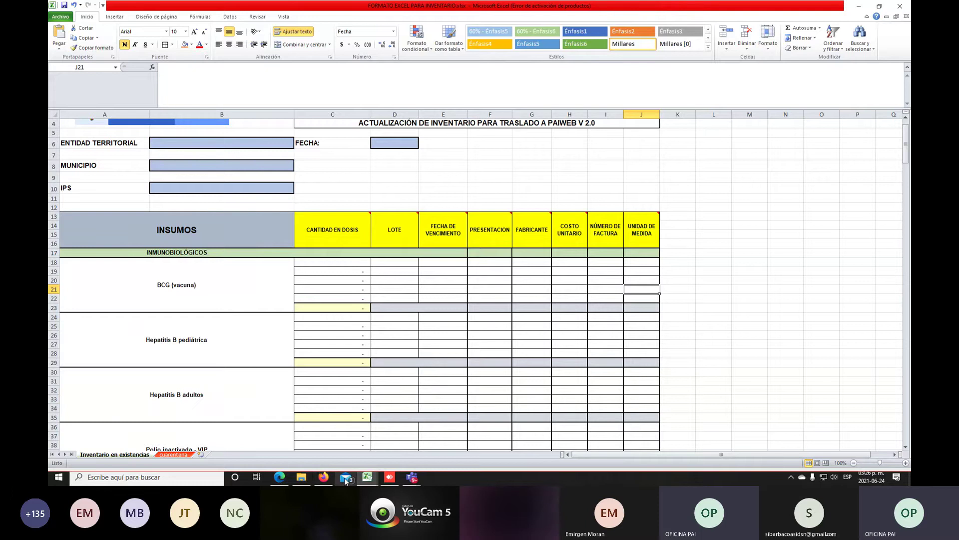
left_click(324, 478)
Step: Select Inmunobiológico, PENTAVALENTE, unit Microgramos, manufacturer MEDECO and presentation Multidosis x 10
scroll(520, 355, "down", 2)
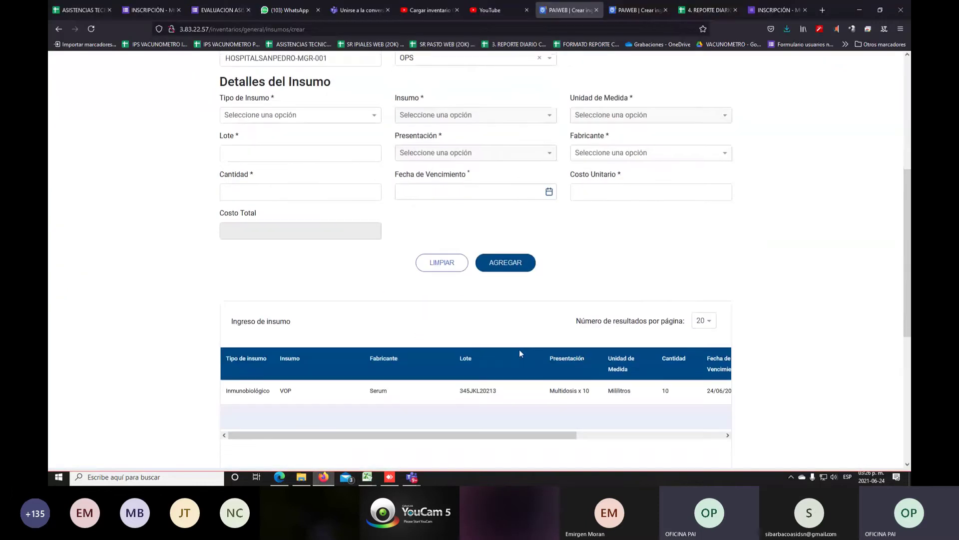
scroll(350, 221, "up", 2)
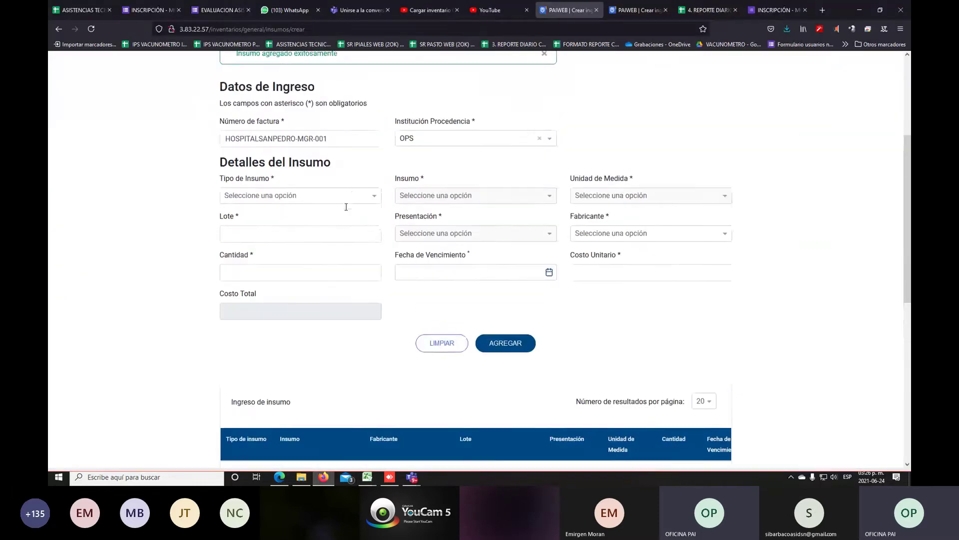
left_click(350, 207)
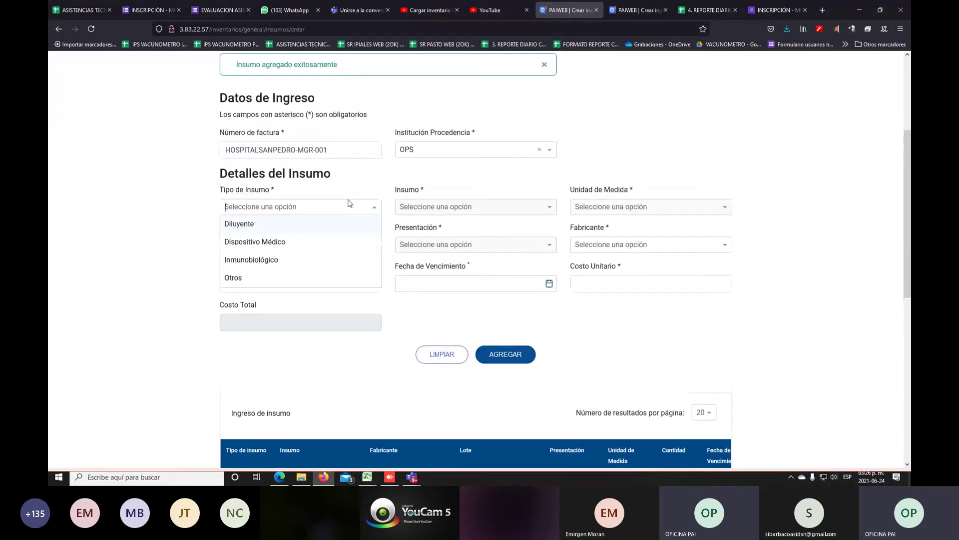
left_click(305, 260)
left_click(427, 208)
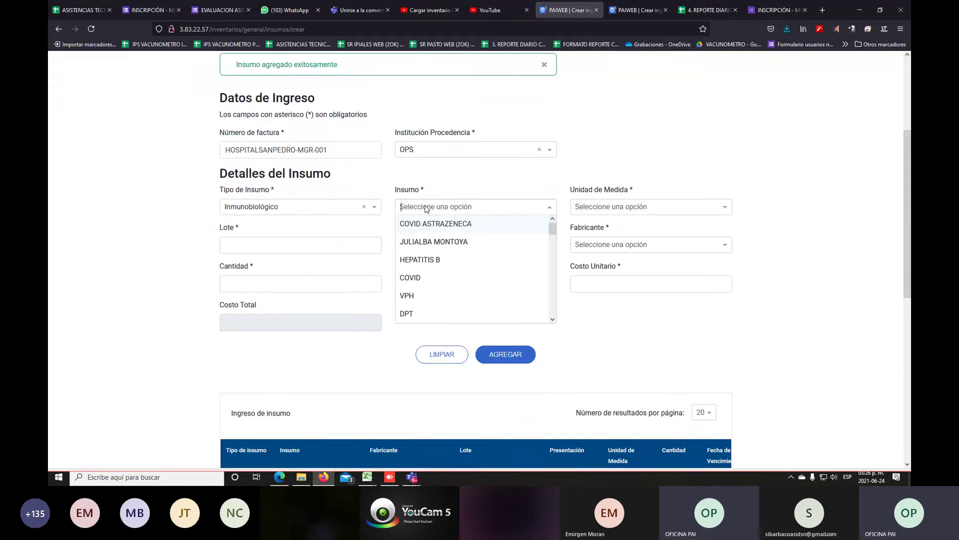
scroll(457, 285, "down", 3)
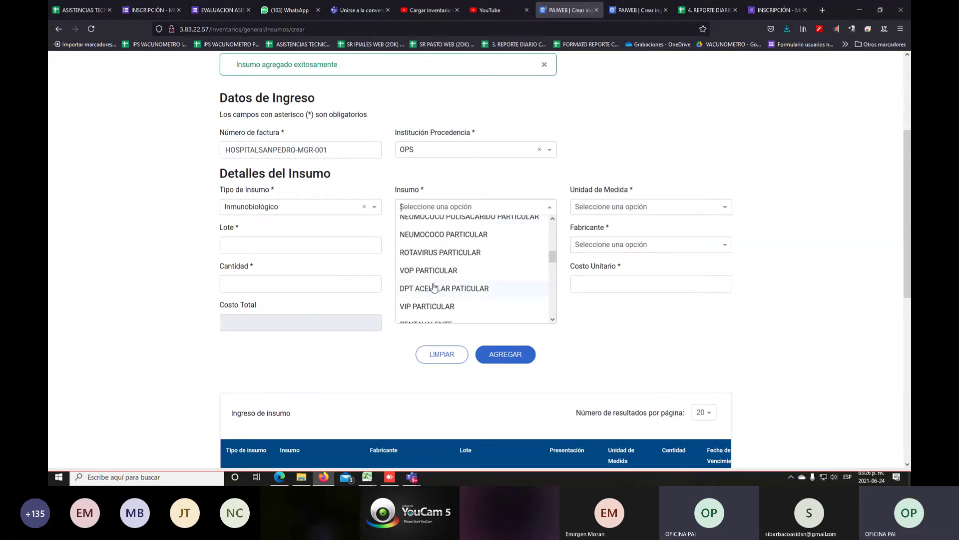
scroll(455, 286, "down", 1)
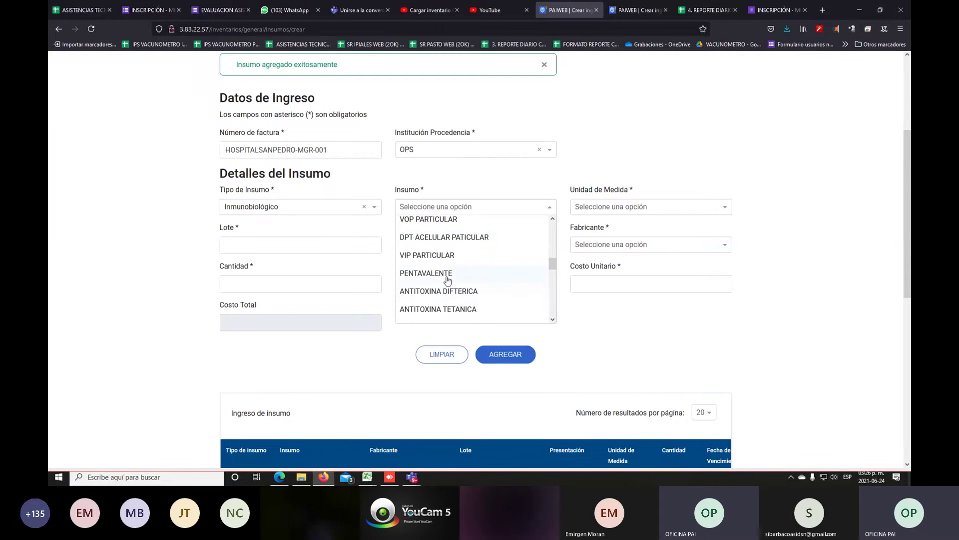
left_click(442, 273)
left_click(628, 208)
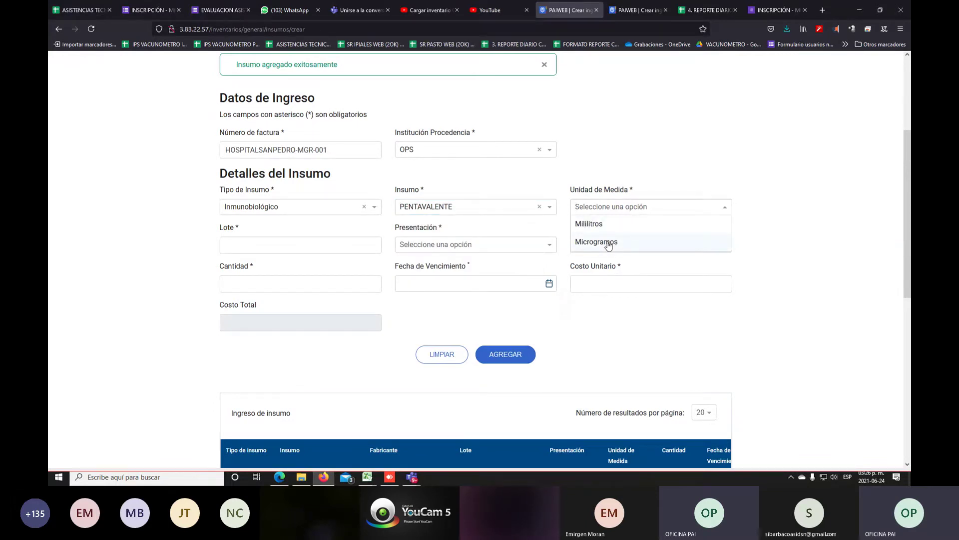
left_click(608, 244)
left_click(608, 245)
left_click(602, 260)
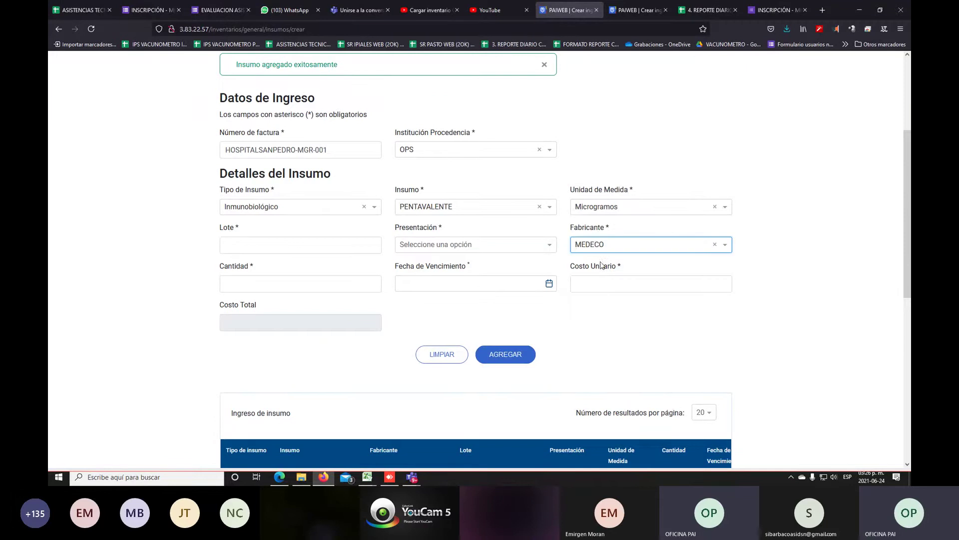
left_click(522, 245)
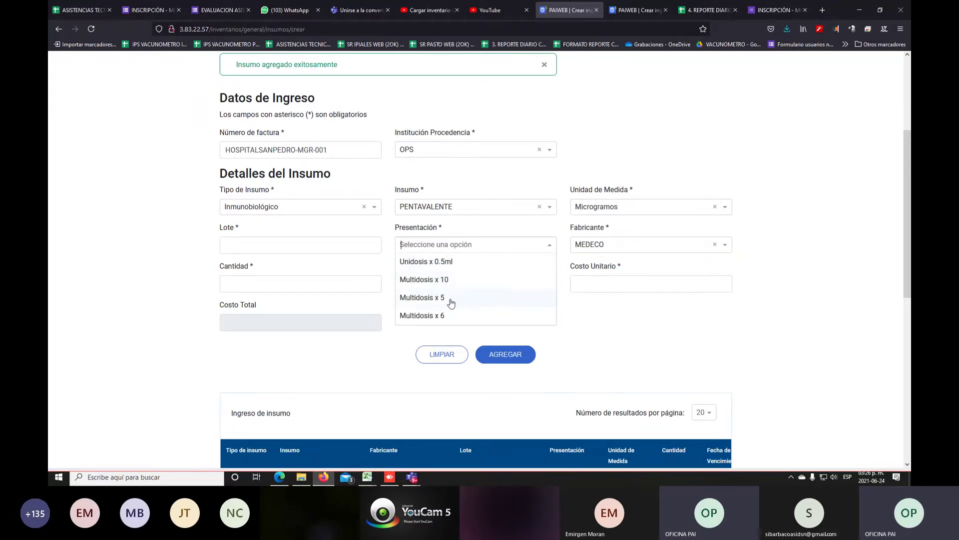
left_click(441, 280)
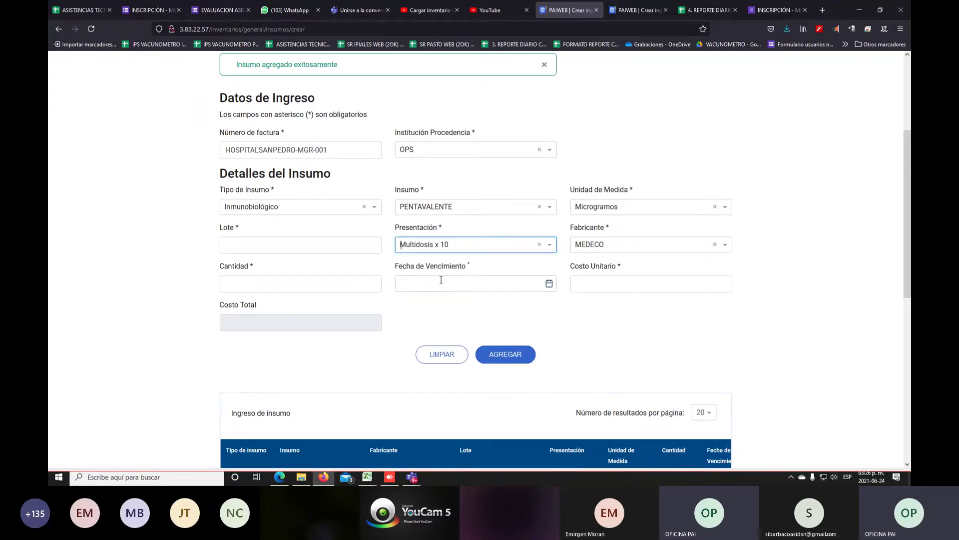
Step: Enter lot SDDSFDSF24343, quantity 25, expiry 24/06/2021 and unit cost 2.500, then add the row
left_click(265, 247)
type("SDDSFDSF24343")
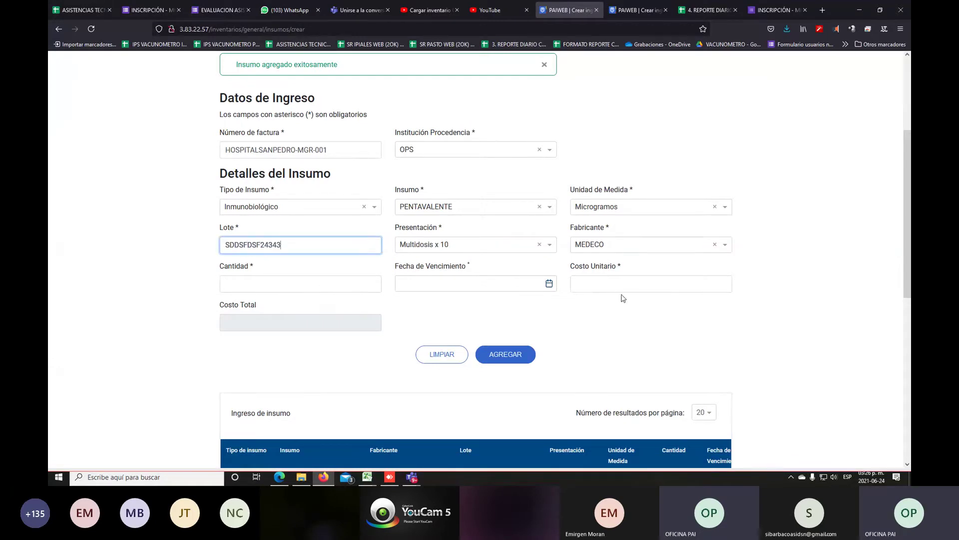
left_click(604, 285)
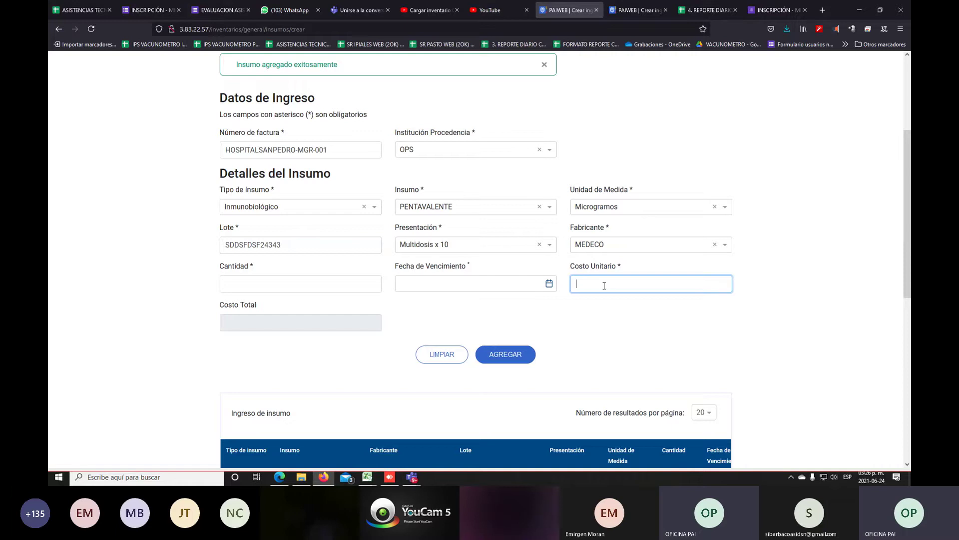
left_click(335, 284)
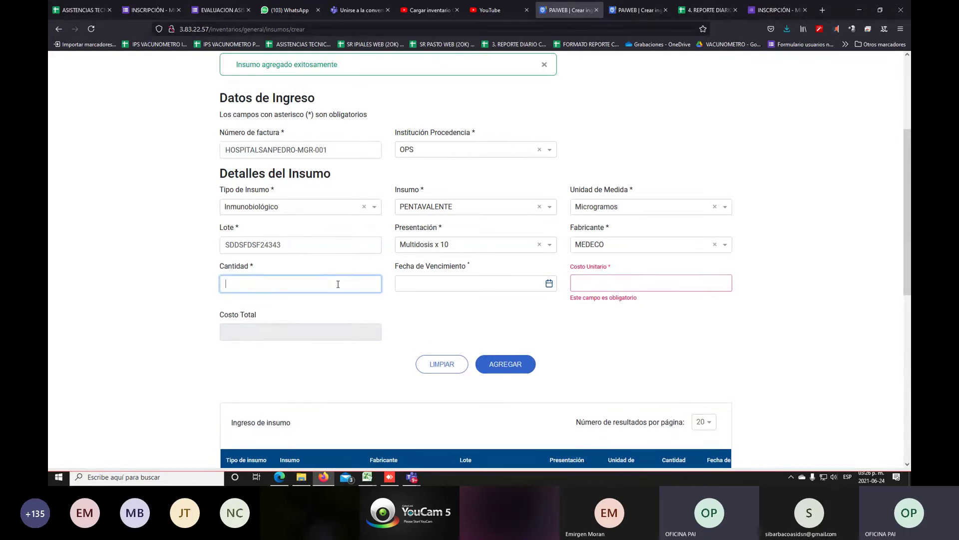
left_click(423, 283)
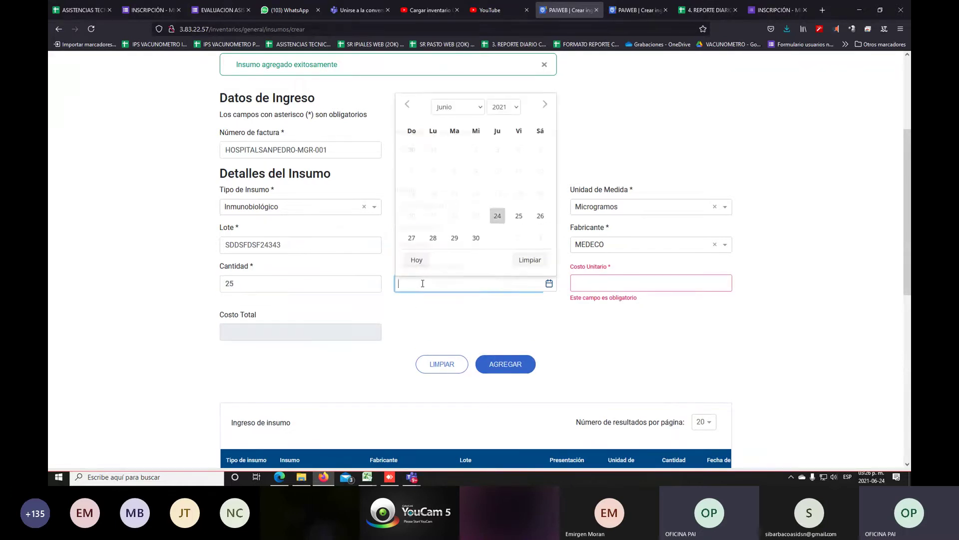
left_click(518, 111)
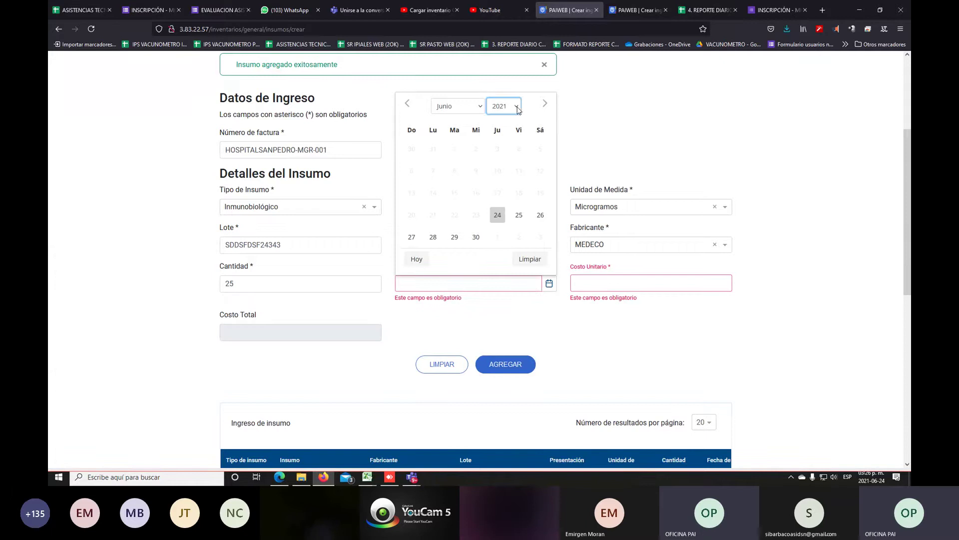
left_click(499, 216)
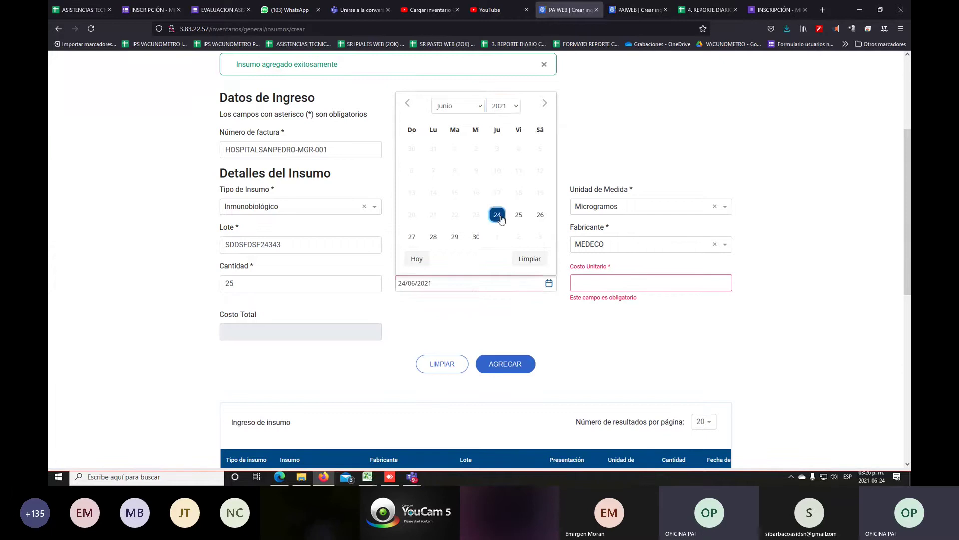
left_click(549, 284)
left_click(518, 111)
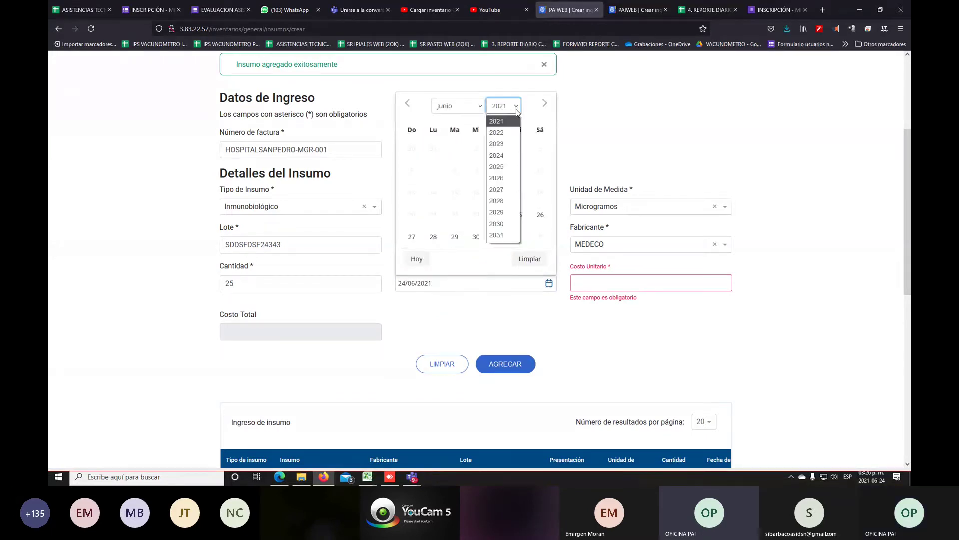
left_click(575, 283)
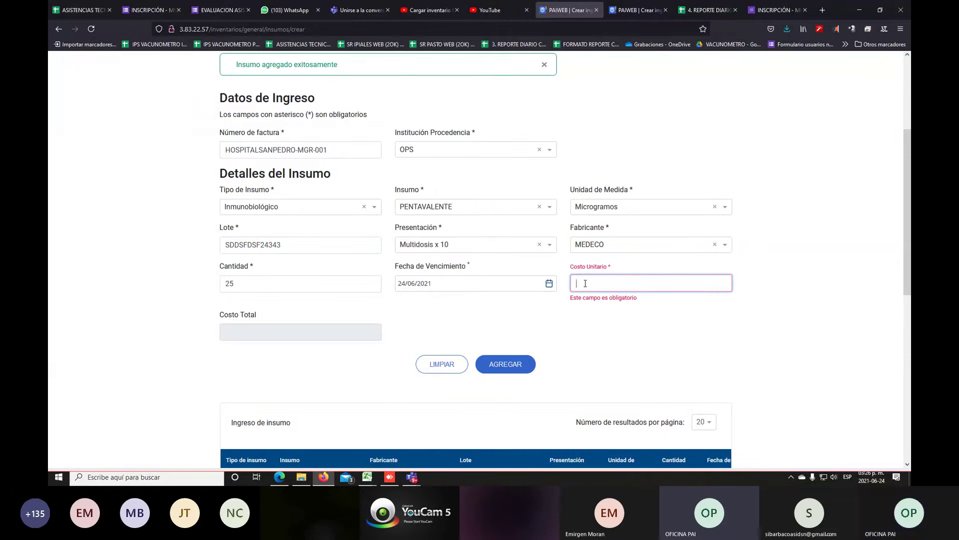
type("2500")
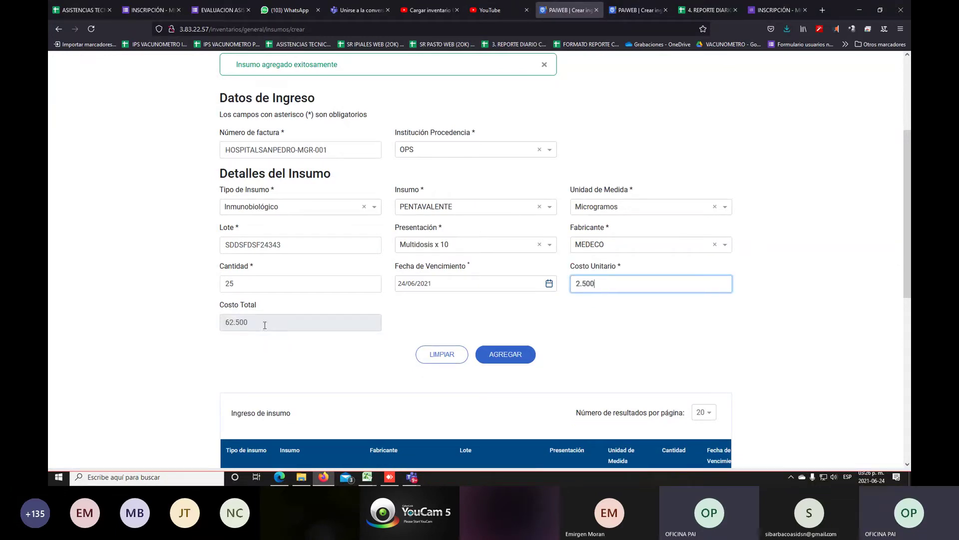
left_click(517, 360)
scroll(493, 378, "down", 3)
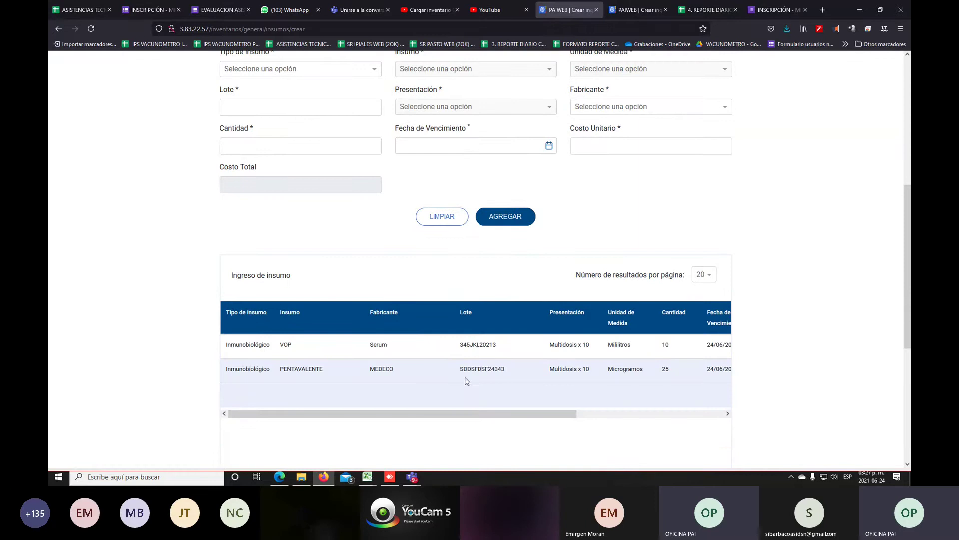
Step: Scroll through the Excel template's vaccine and immunoglobulin rows, briefly checking PAIWEB in between
left_click(367, 477)
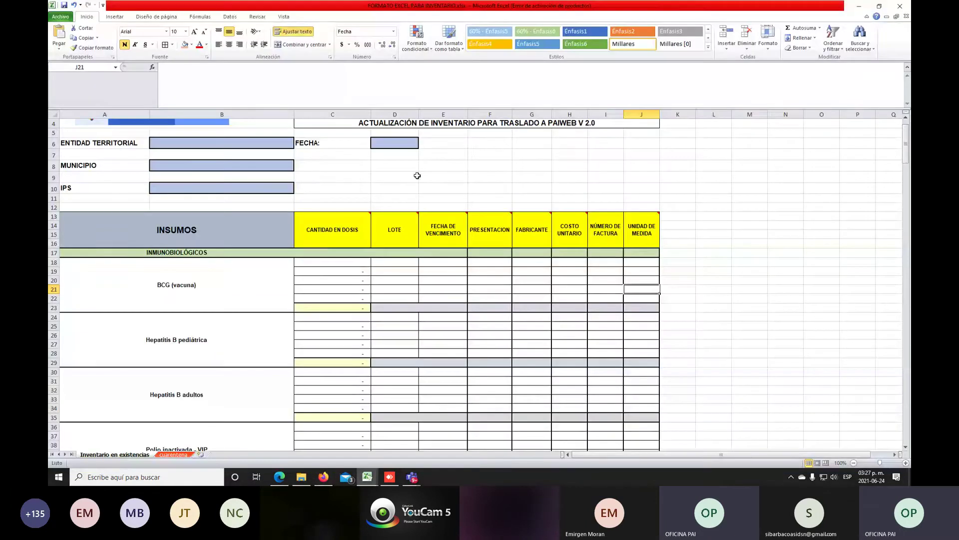
scroll(399, 235, "down", 11)
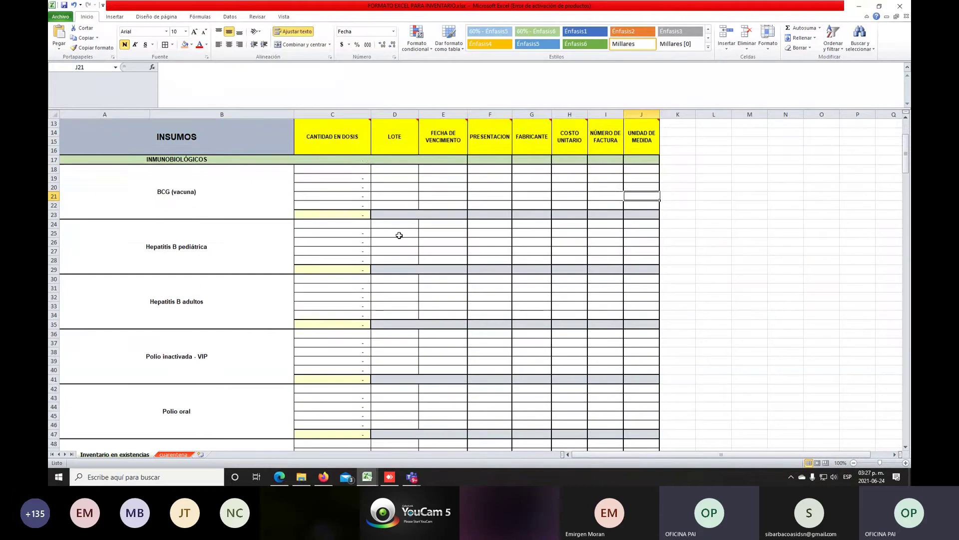
scroll(399, 236, "down", 18)
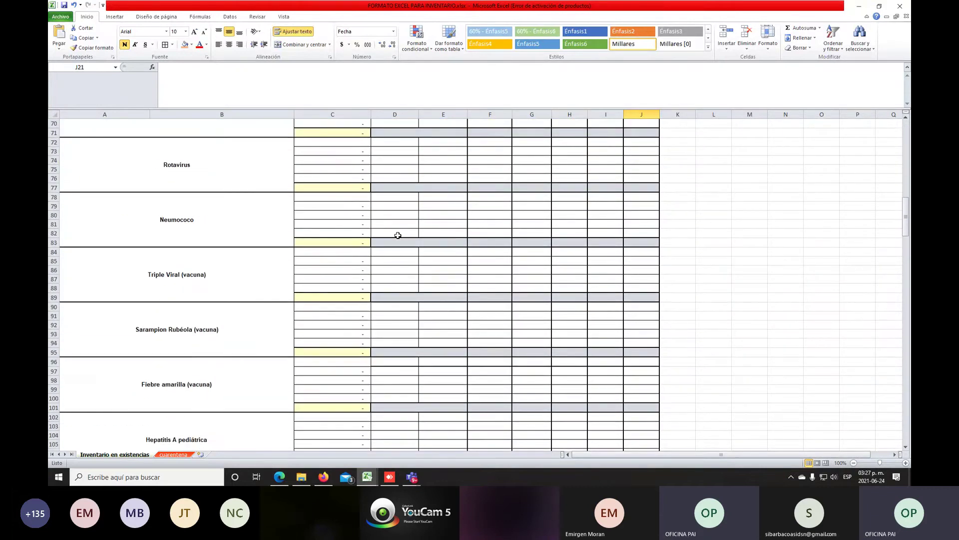
left_click(324, 477)
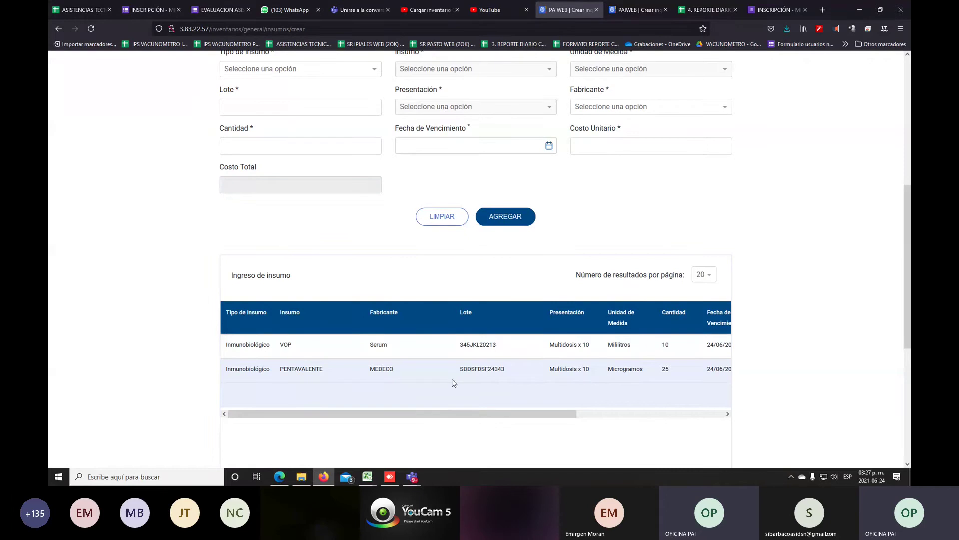
left_click(368, 476)
scroll(442, 332, "down", 15)
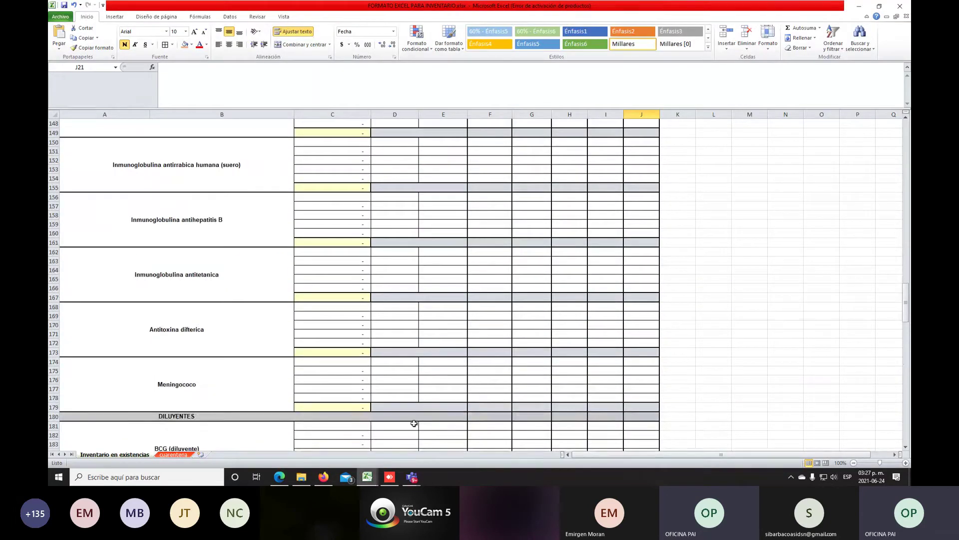
Step: Scroll the PAIWEB intake page toward GUARDAR, glance at the Excel template, then return
left_click(324, 476)
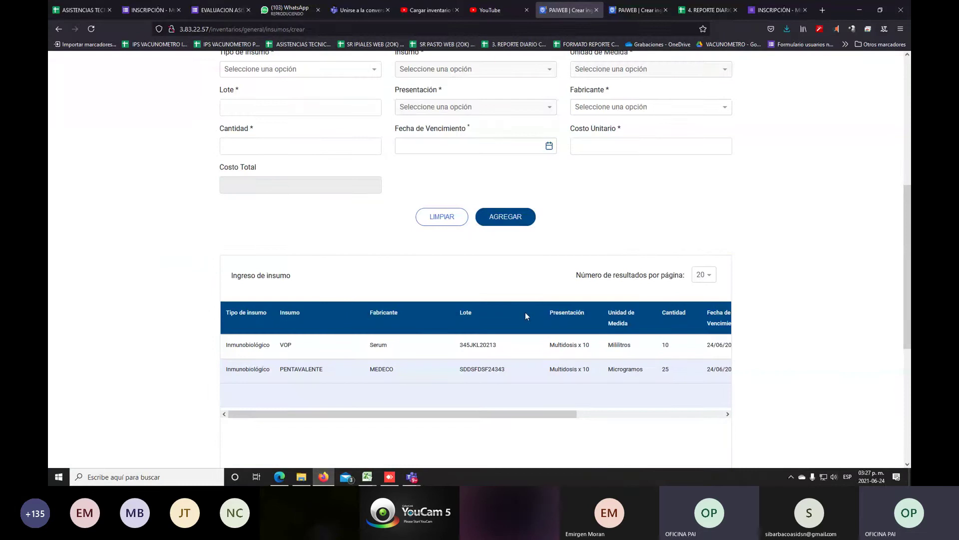
scroll(561, 297, "down", 1)
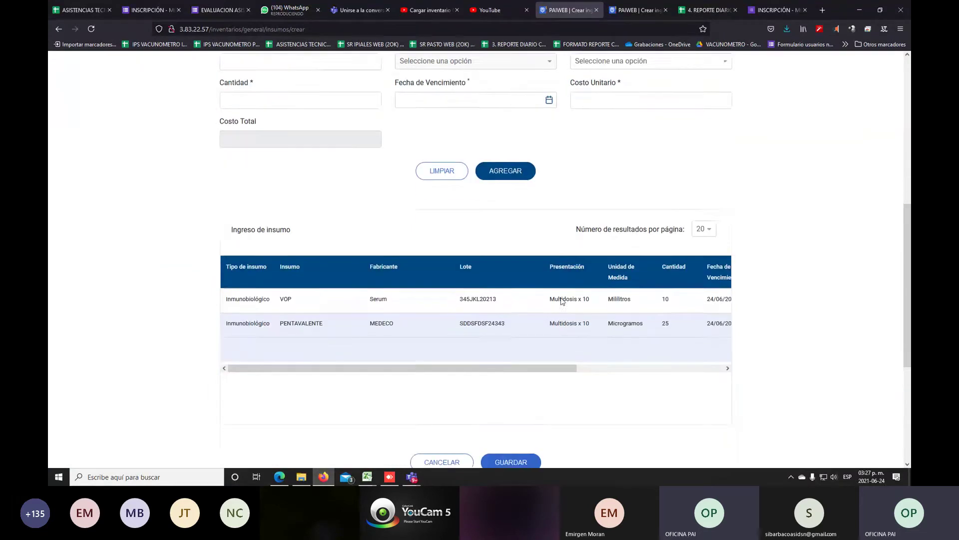
scroll(561, 300, "down", 2)
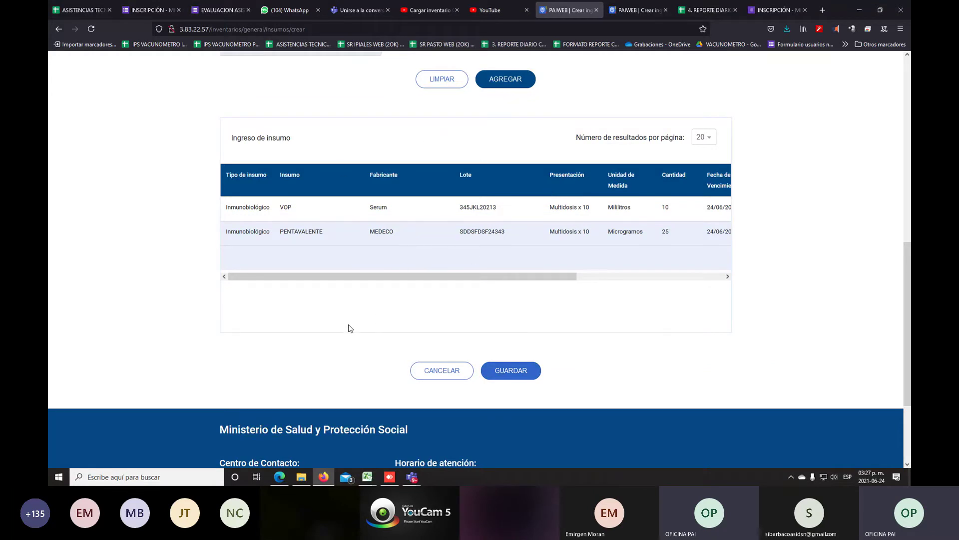
mouse_move(367, 477)
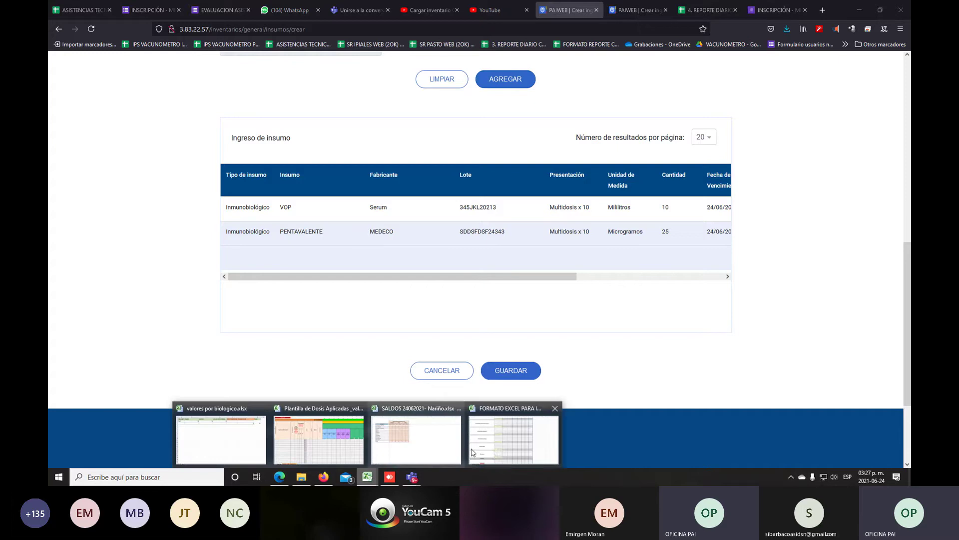
left_click(493, 448)
scroll(414, 294, "down", 20)
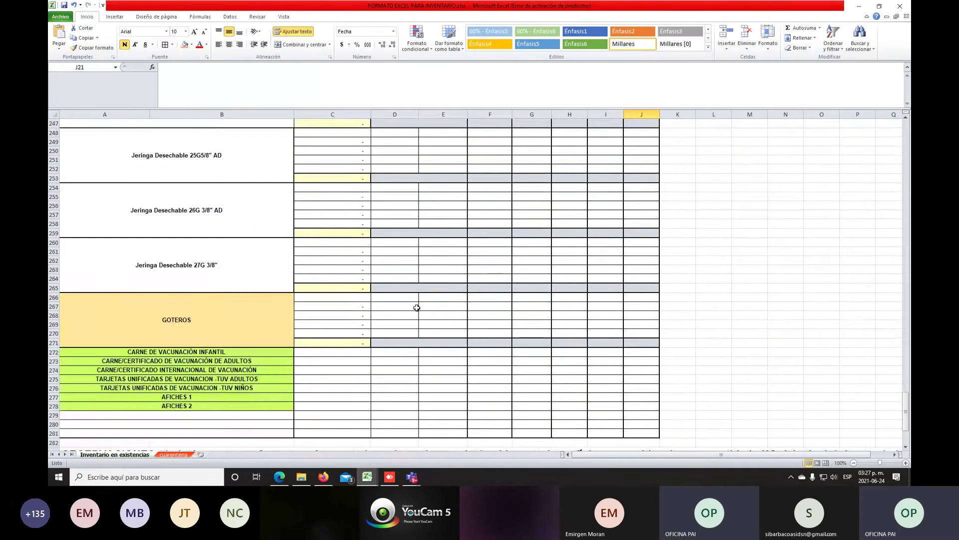
scroll(415, 306, "up", 20)
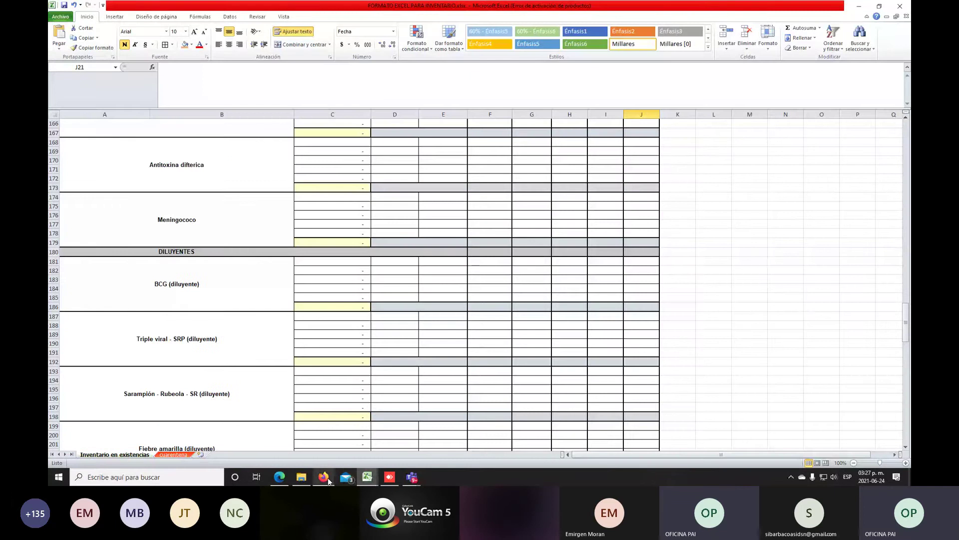
left_click(324, 477)
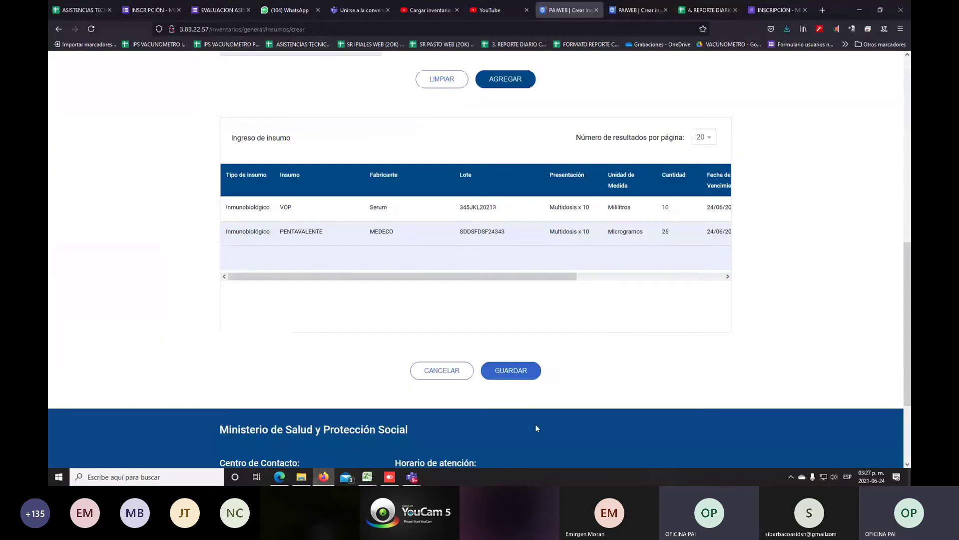
Step: Back out of saving, then scroll the intake table to view unit and total costs (107.500)
left_click(517, 373)
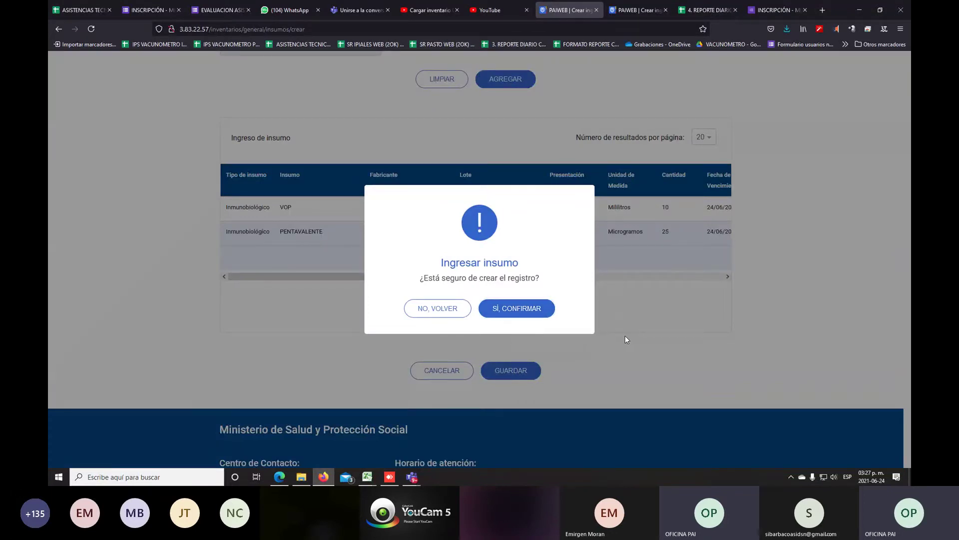
left_click(438, 310)
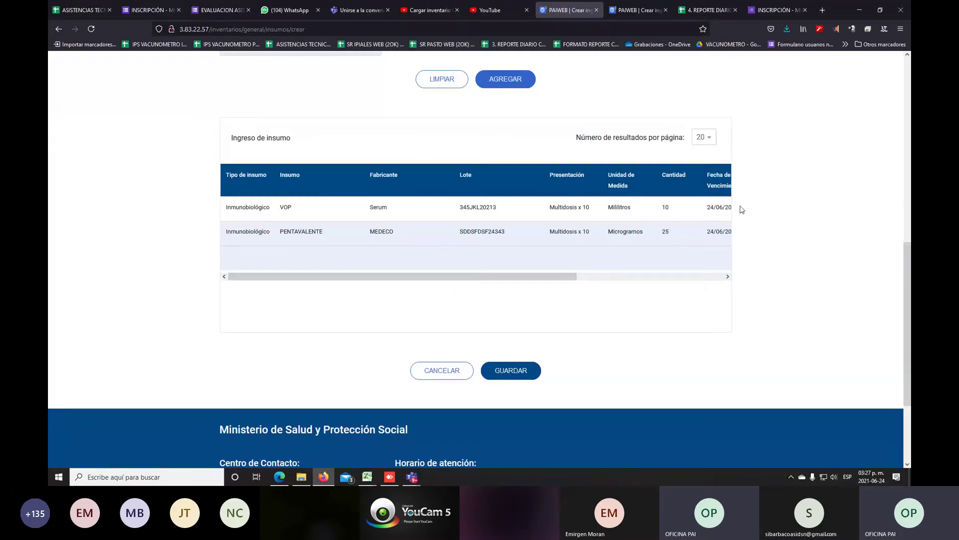
left_click(626, 276)
left_click_drag(539, 280, 394, 277)
left_click_drag(488, 277, 658, 273)
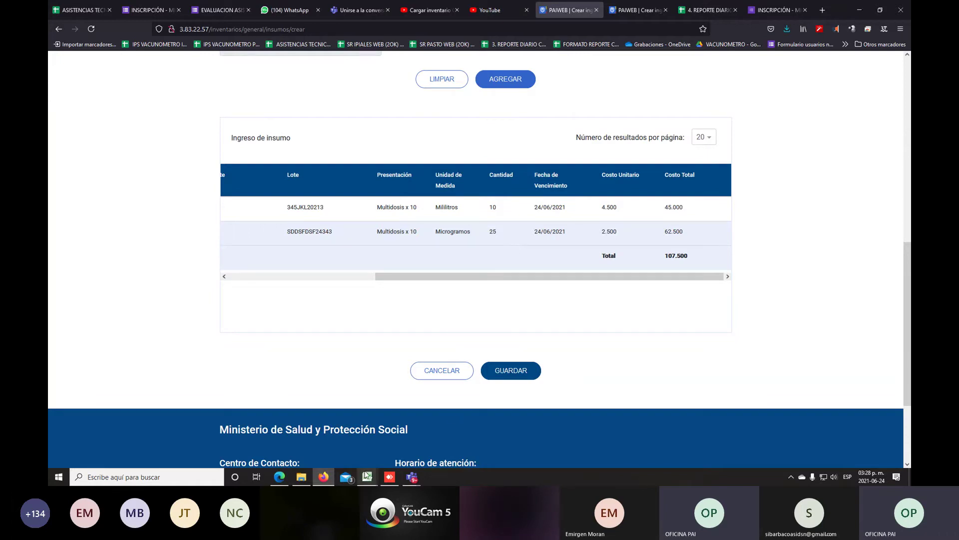
Step: Compare the entries against the Excel inventory template, then return to the PAIWEB page
mouse_move(368, 477)
left_click(503, 433)
scroll(407, 242, "down", 6)
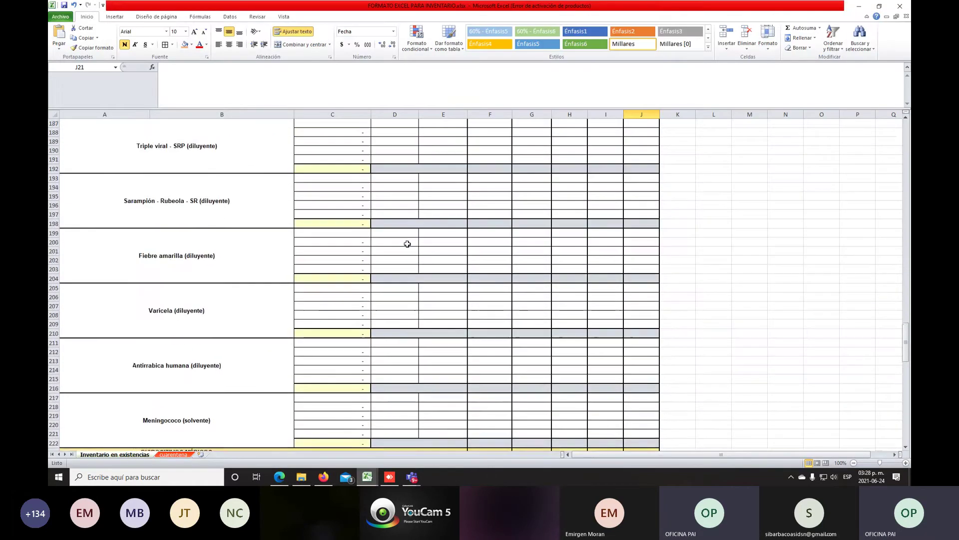
scroll(426, 252, "up", 15)
scroll(433, 220, "up", 20)
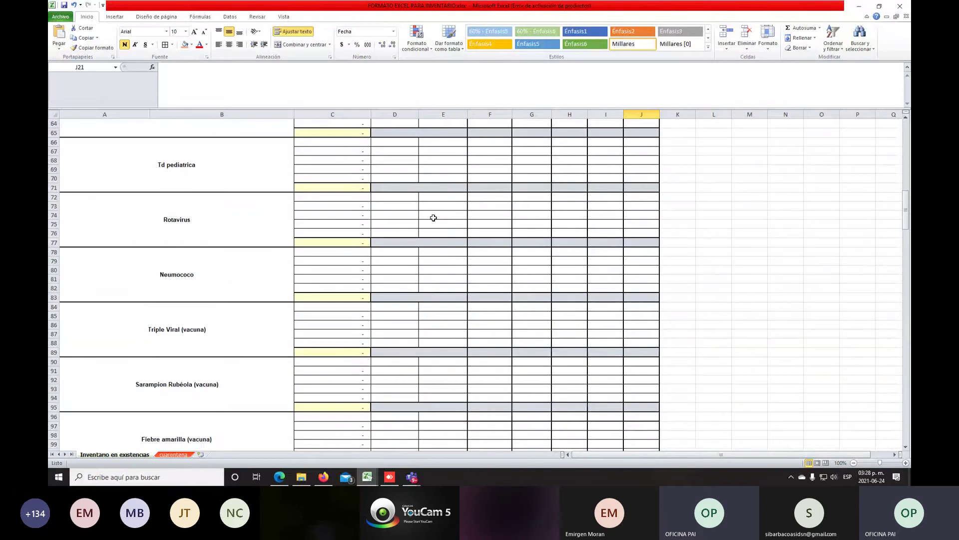
scroll(433, 217, "up", 4)
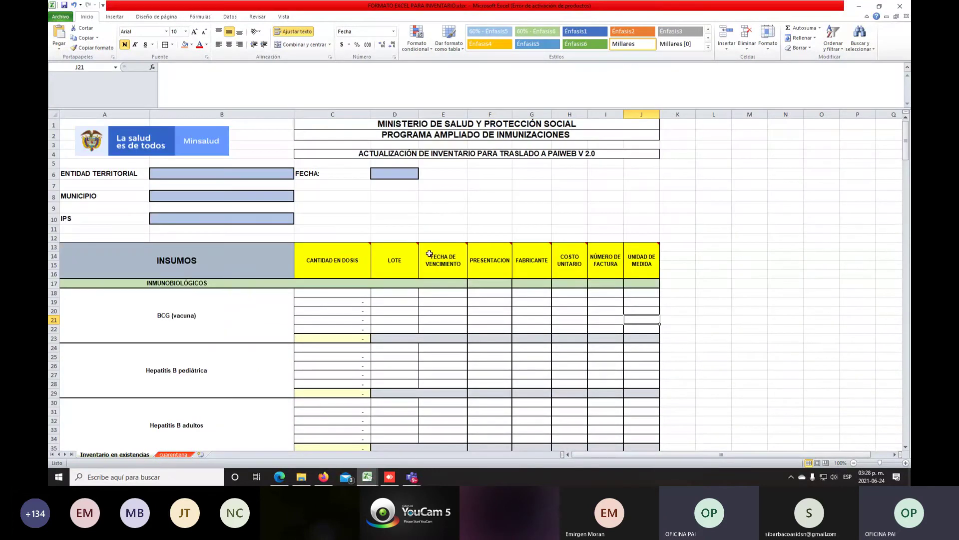
scroll(429, 319, "down", 1)
scroll(429, 320, "down", 19)
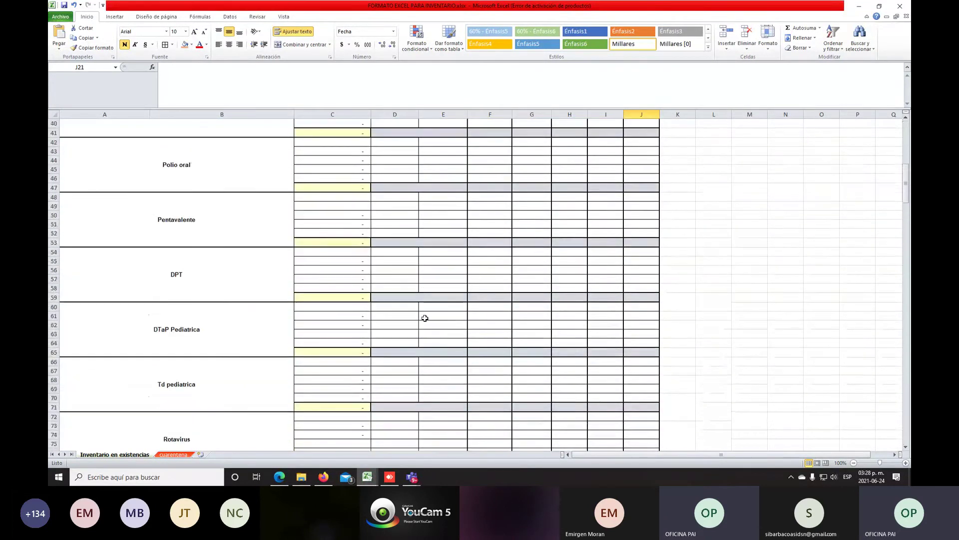
left_click(329, 479)
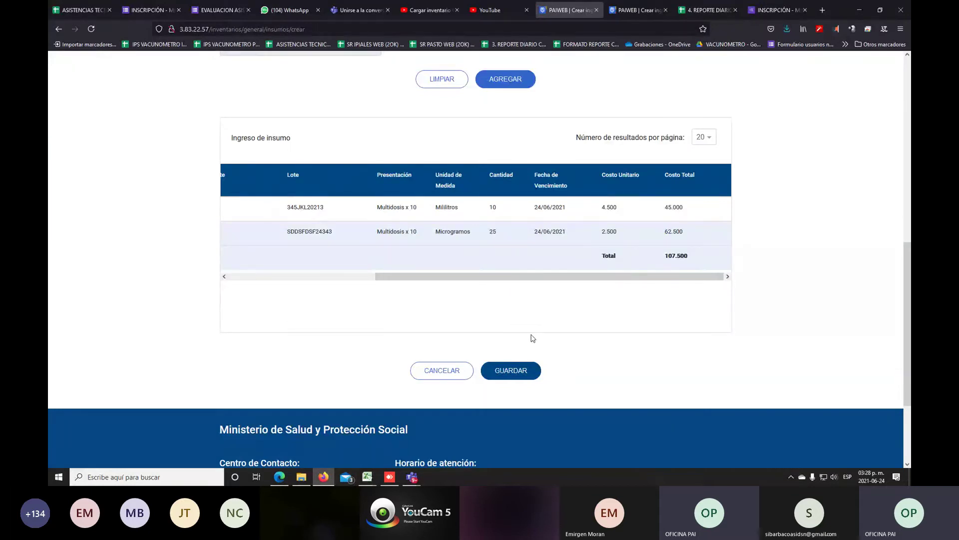
left_click(509, 377)
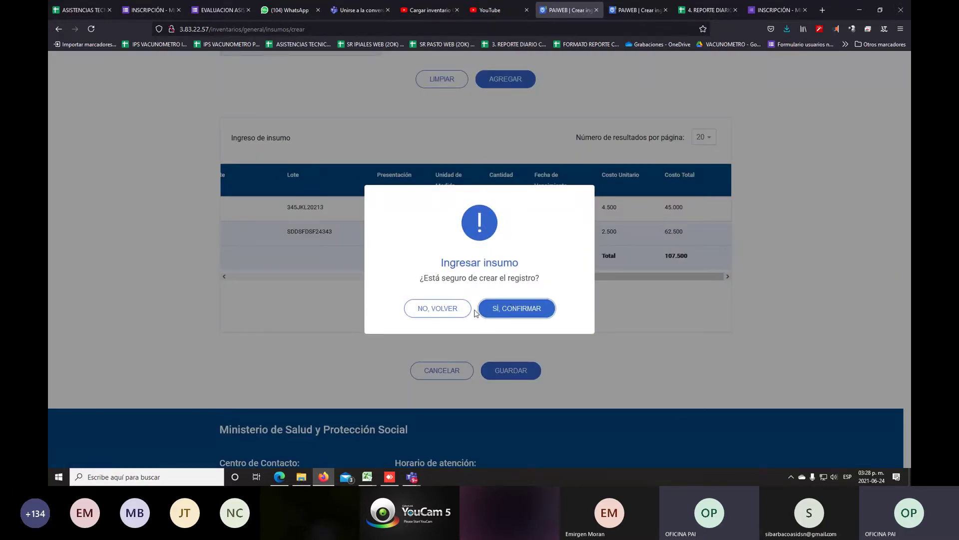
left_click(527, 309)
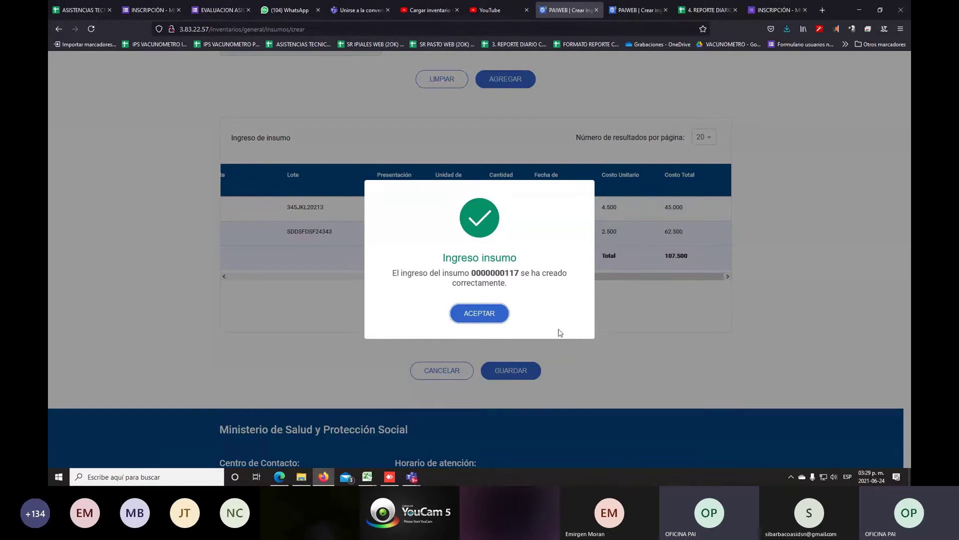
left_click(479, 313)
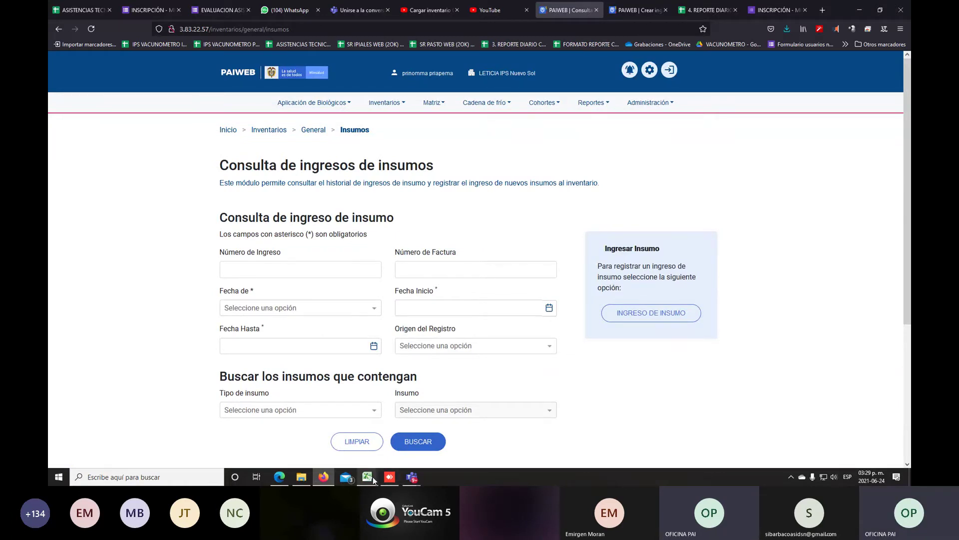
Step: Glance at the Excel inventory template, then return to the PAIWEB supply search page
mouse_move(374, 481)
left_click(513, 435)
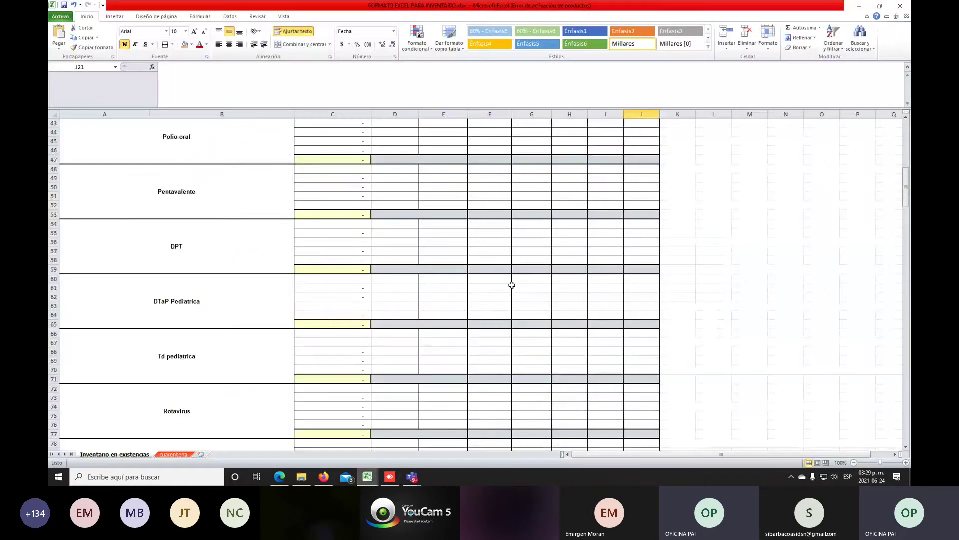
scroll(513, 286, "up", 14)
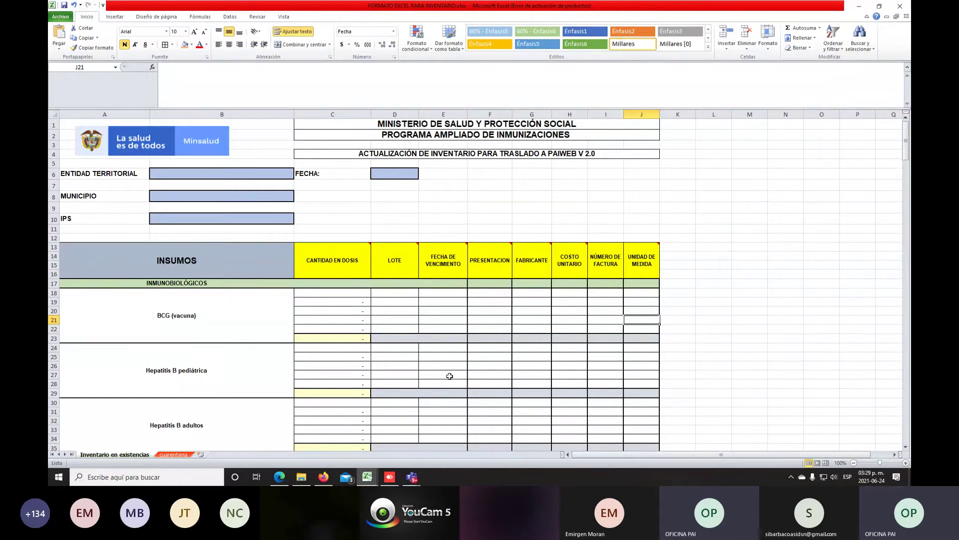
left_click(324, 477)
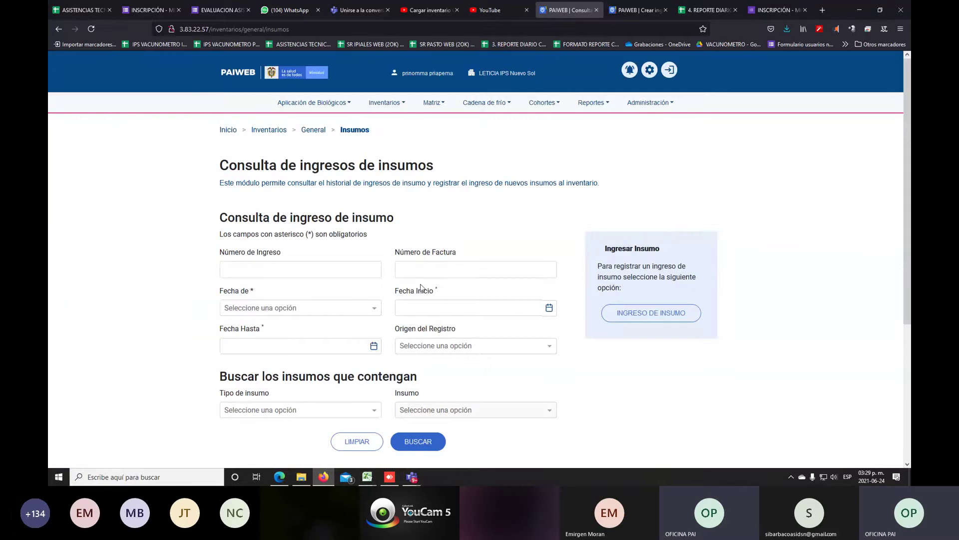
scroll(421, 289, "down", 2)
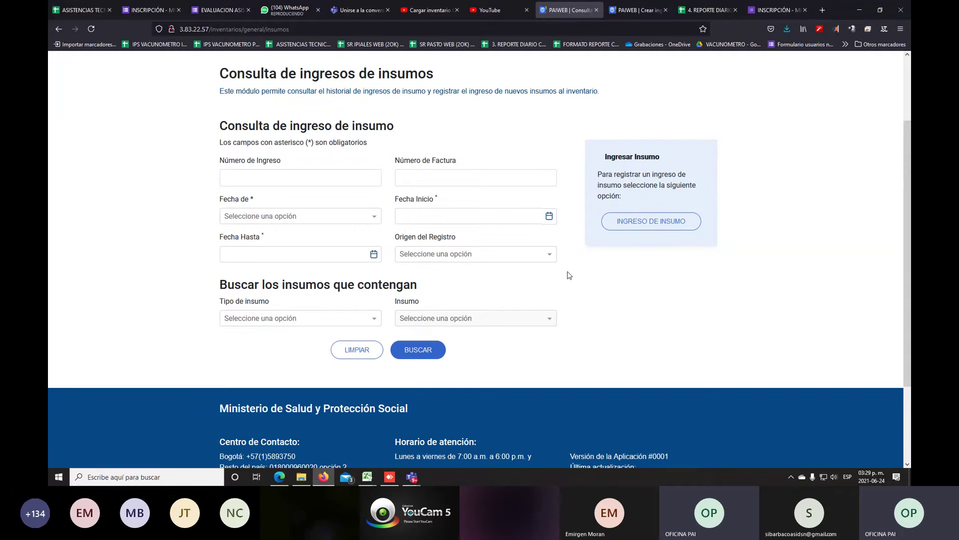
scroll(470, 191, "up", 1)
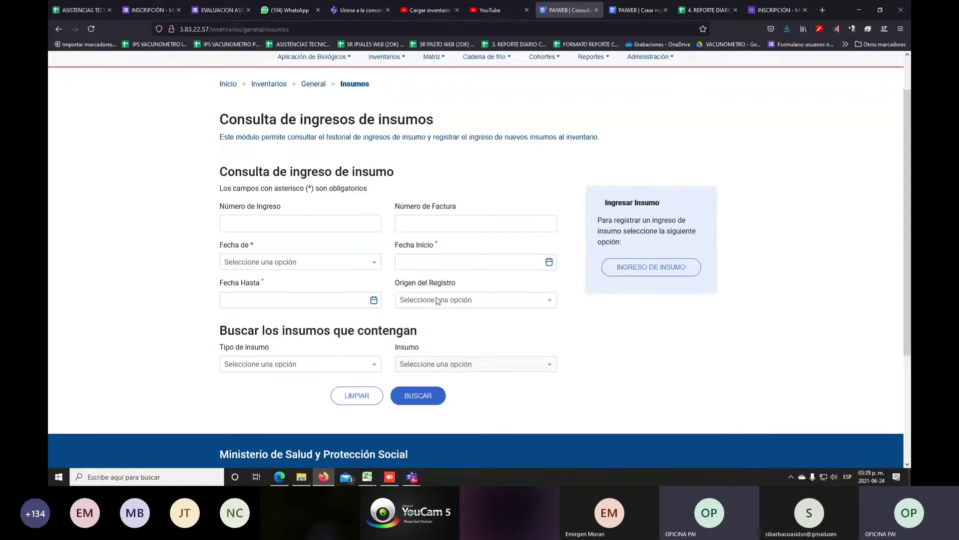
Step: Search supply entries from 24/06/2021 to 24/06/2021 by Fecha de Registro and view the results
left_click(425, 261)
left_click(496, 391)
left_click(372, 303)
left_click(322, 233)
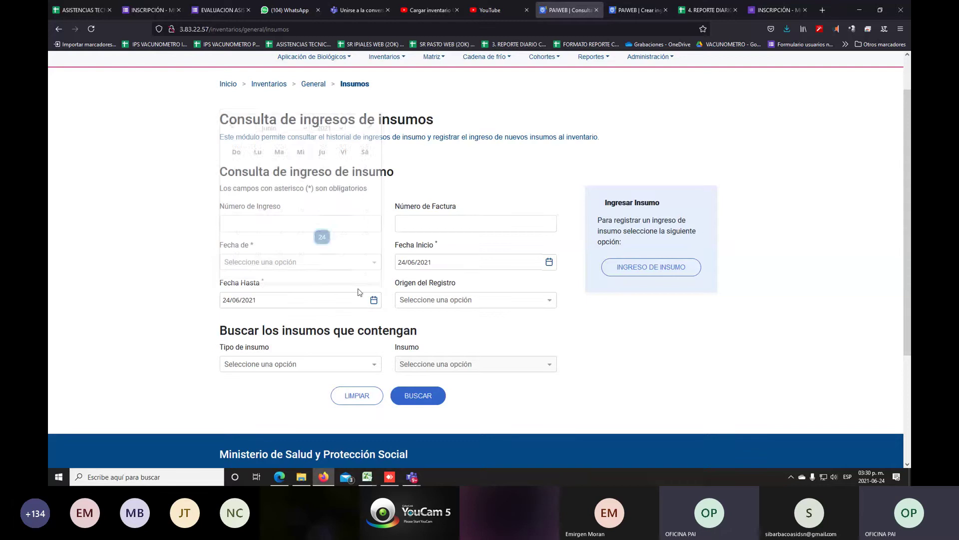
left_click(256, 266)
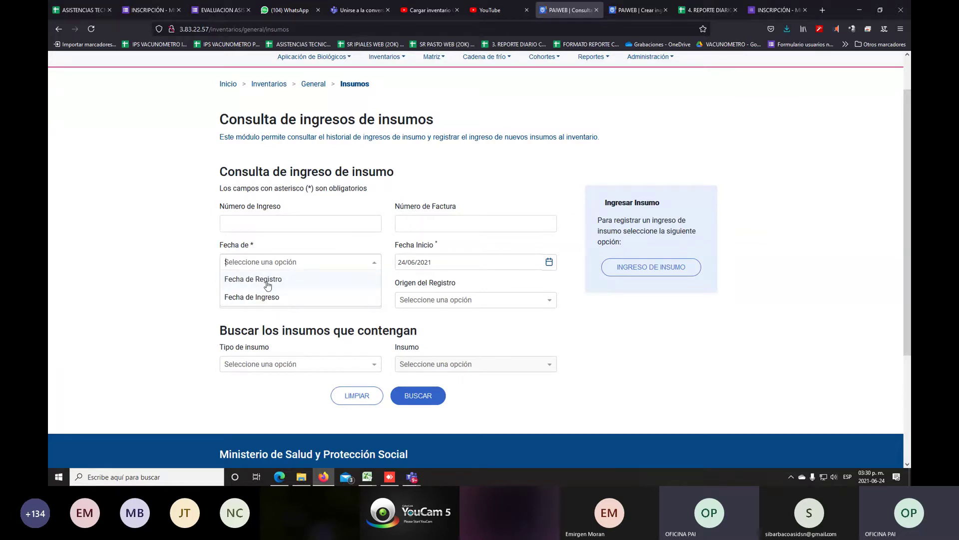
left_click(267, 283)
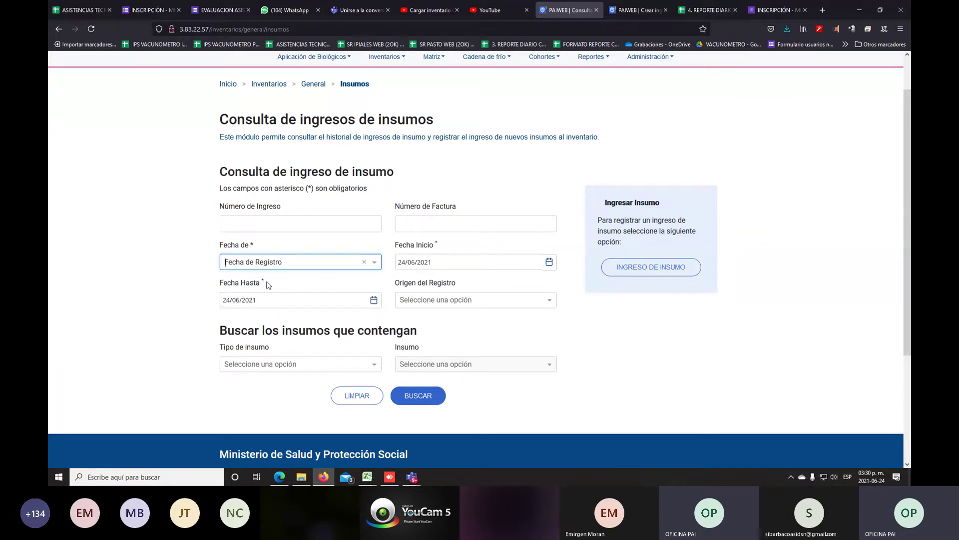
left_click(428, 399)
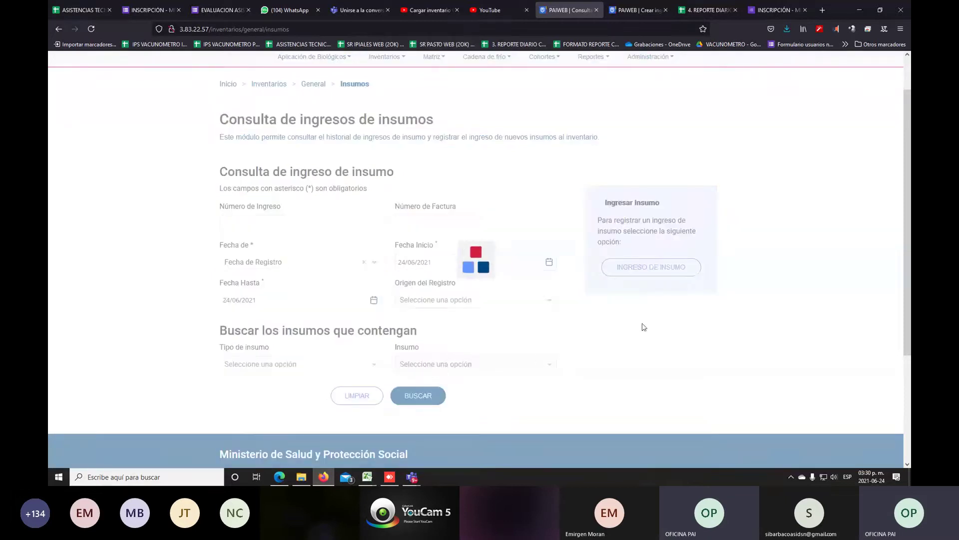
scroll(645, 323, "down", 5)
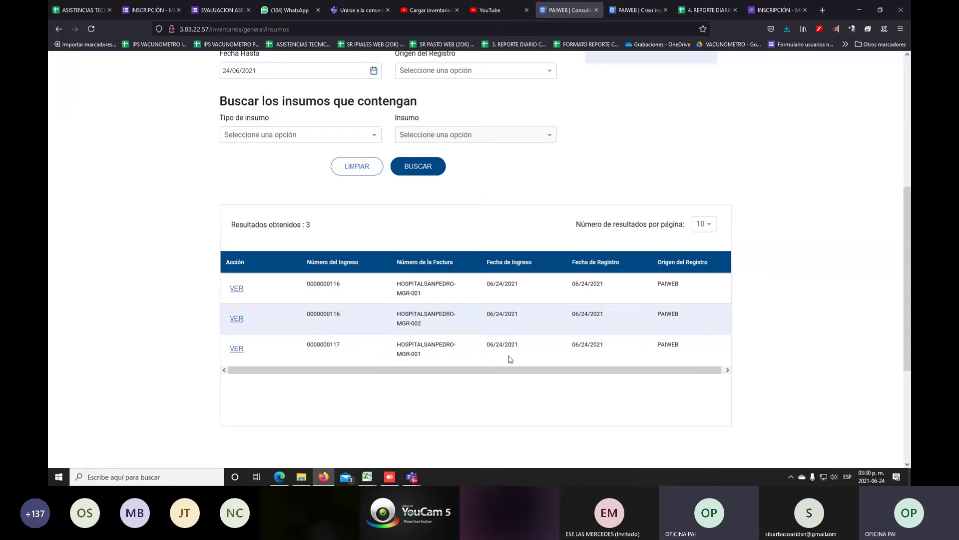
left_click(237, 350)
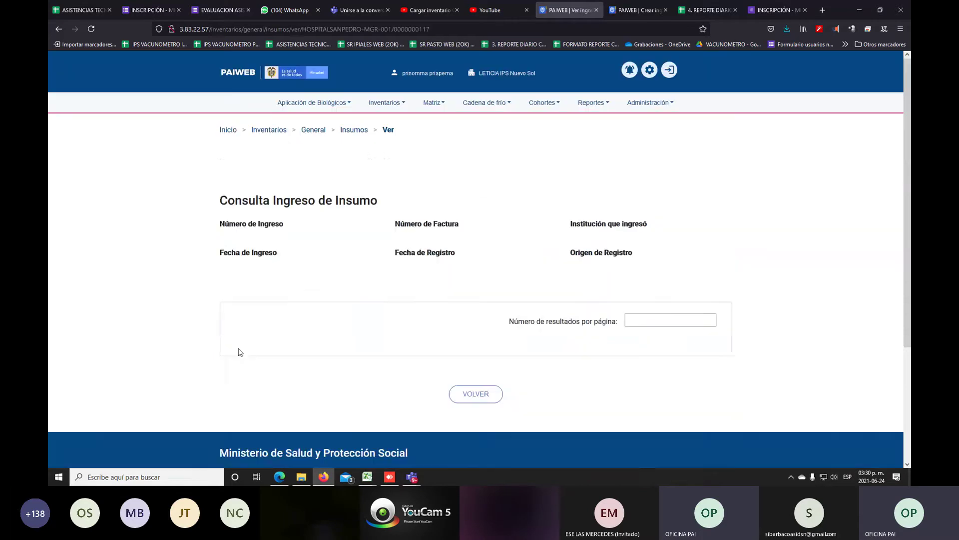
scroll(659, 300, "down", 2)
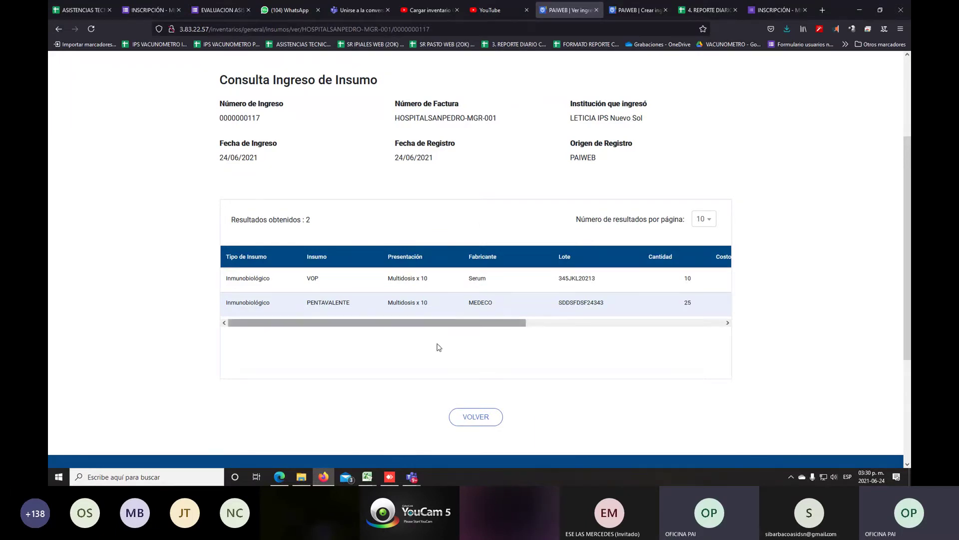
mouse_move(367, 477)
left_click(508, 450)
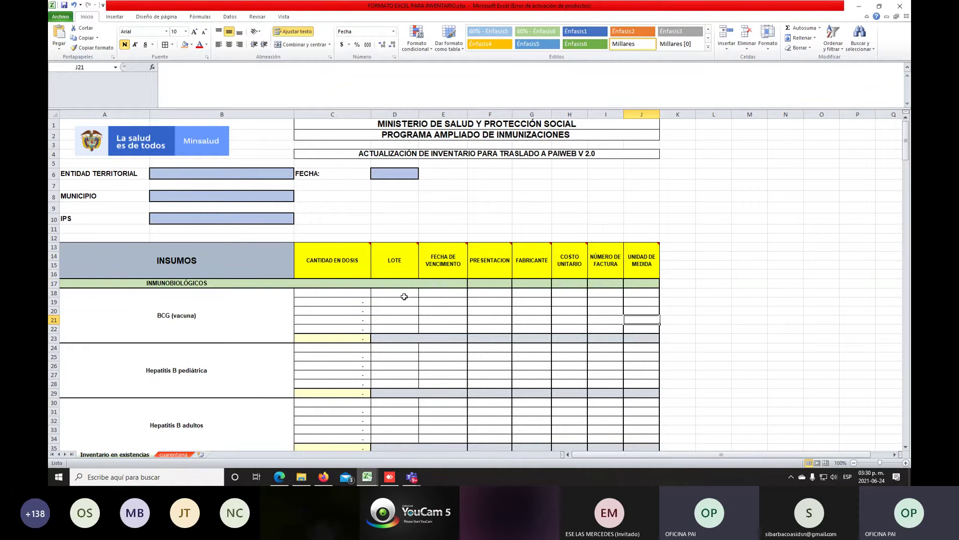
left_click_drag(398, 292, 627, 320)
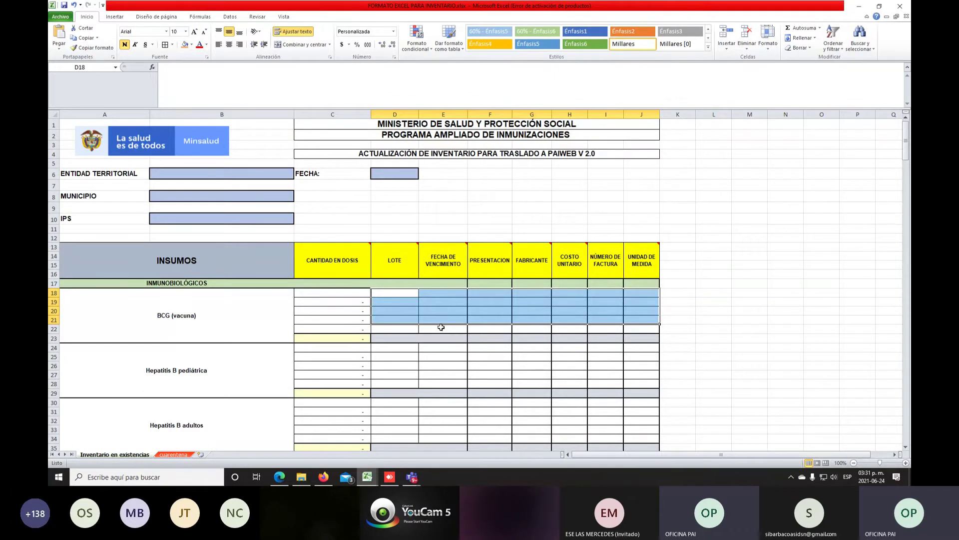
scroll(401, 369, "down", 3)
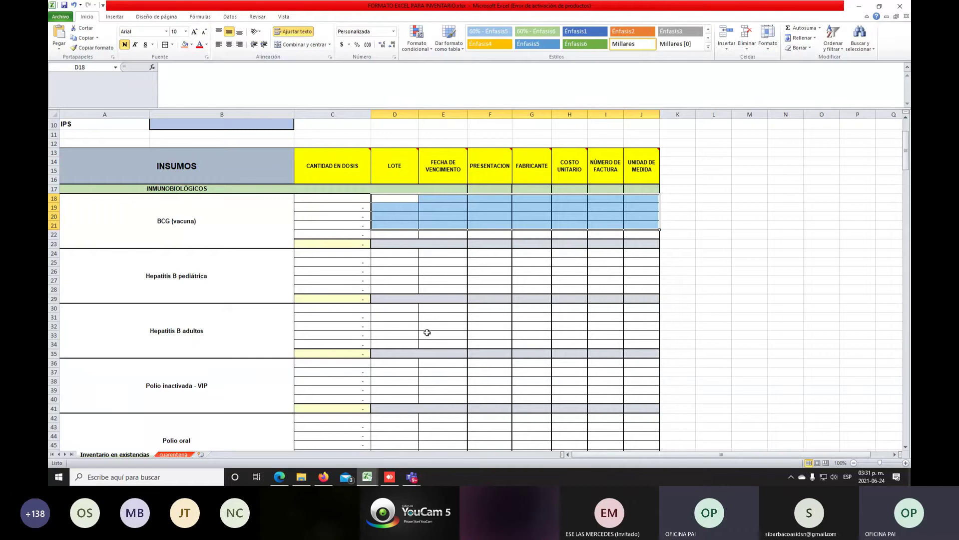
left_click(328, 481)
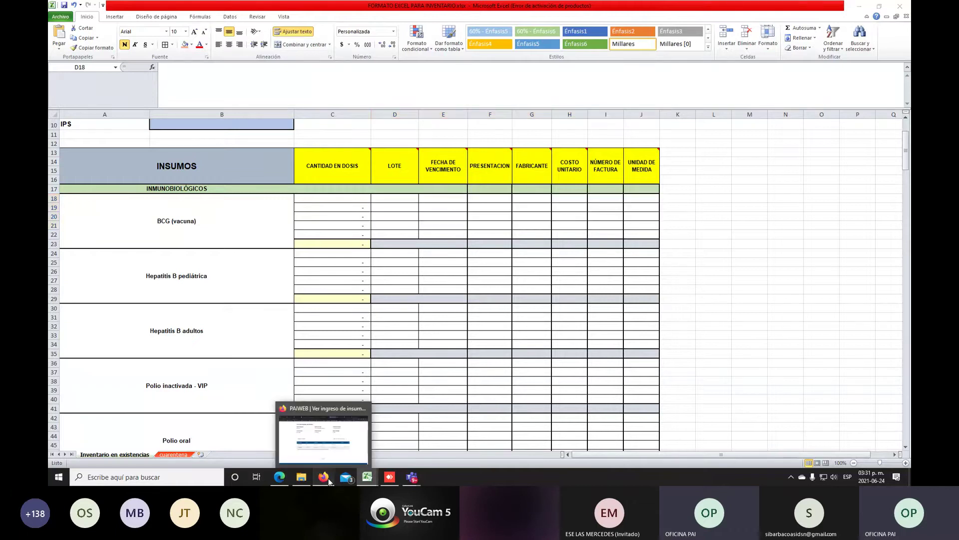
scroll(387, 325, "up", 3)
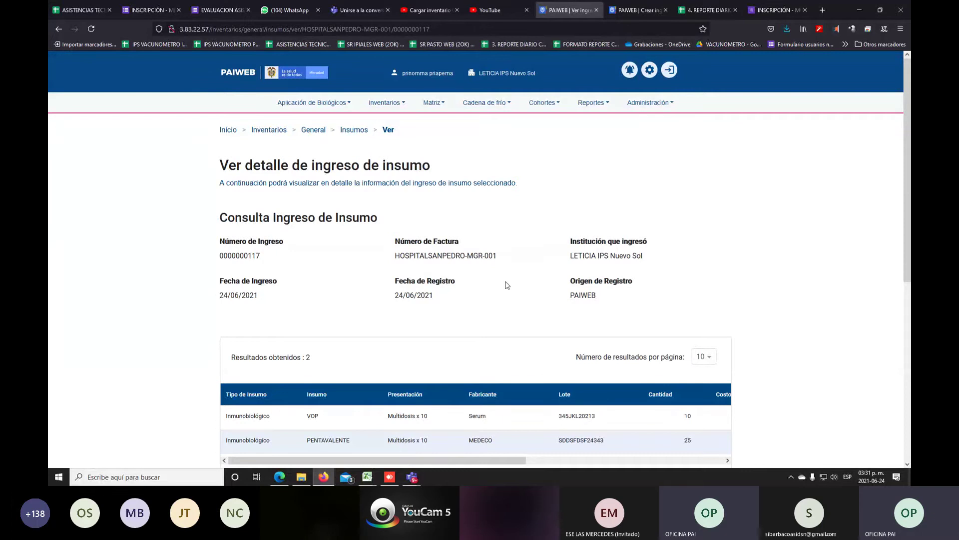
Step: Open the Inventarios menu, check the Excel template, then go to 'Ingreso y consulta de insumos'
scroll(518, 309, "down", 3)
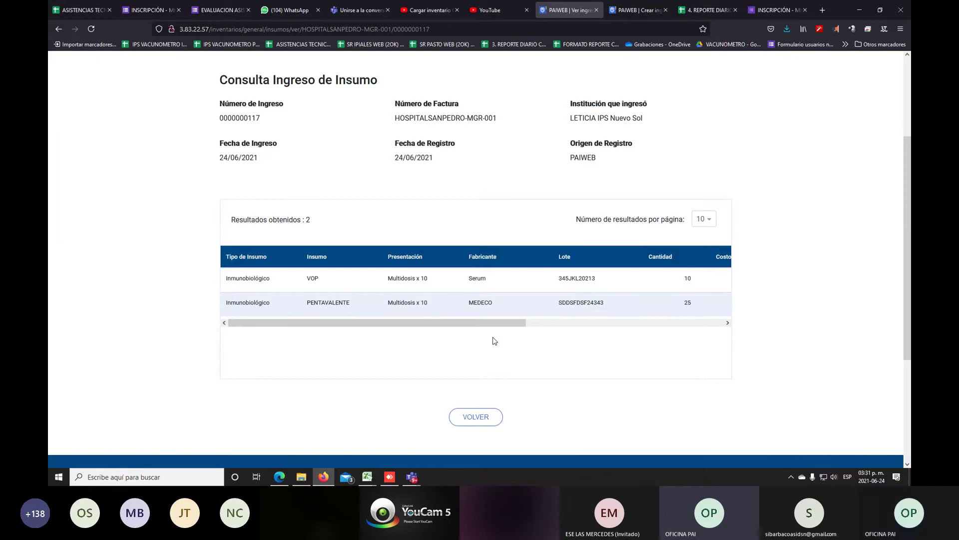
scroll(439, 290, "up", 3)
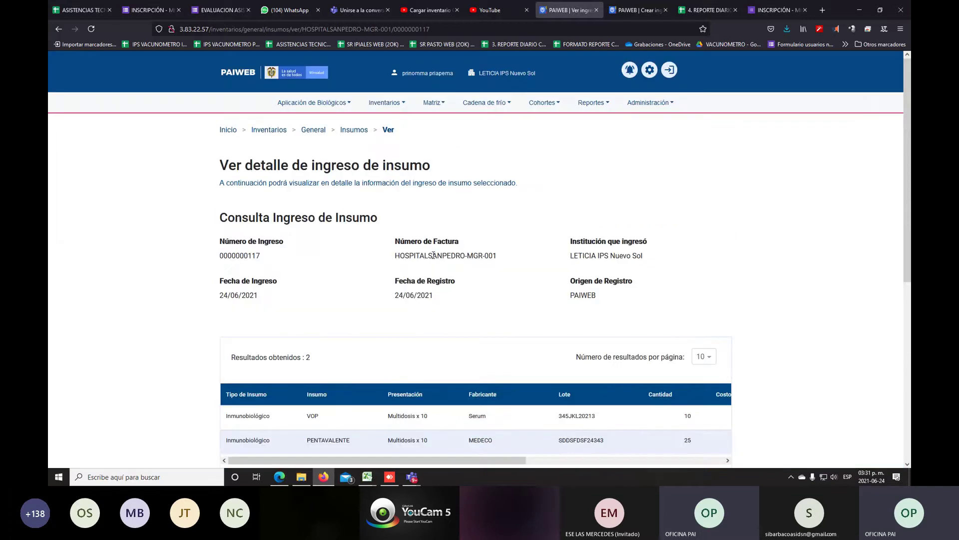
left_click(385, 103)
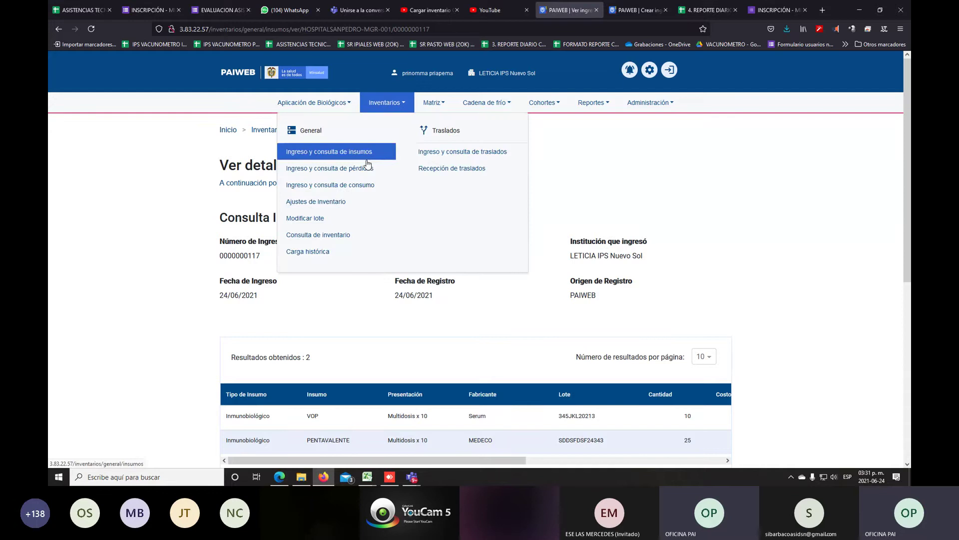
mouse_move(367, 477)
left_click(498, 431)
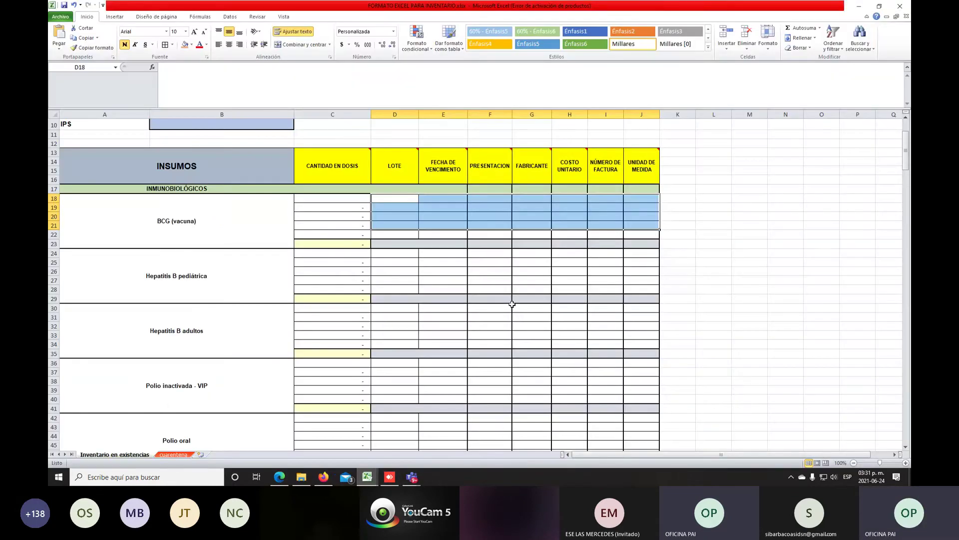
scroll(512, 304, "down", 19)
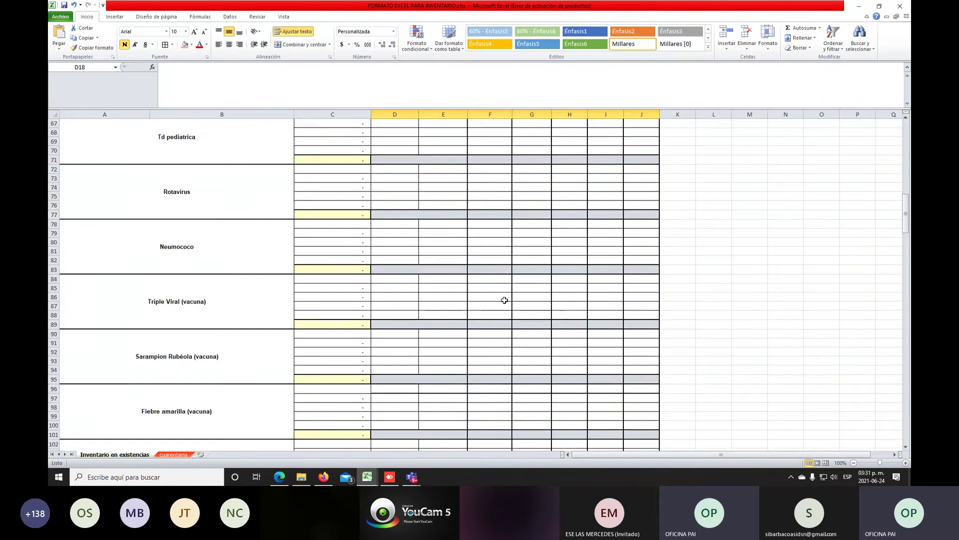
scroll(504, 300, "down", 3)
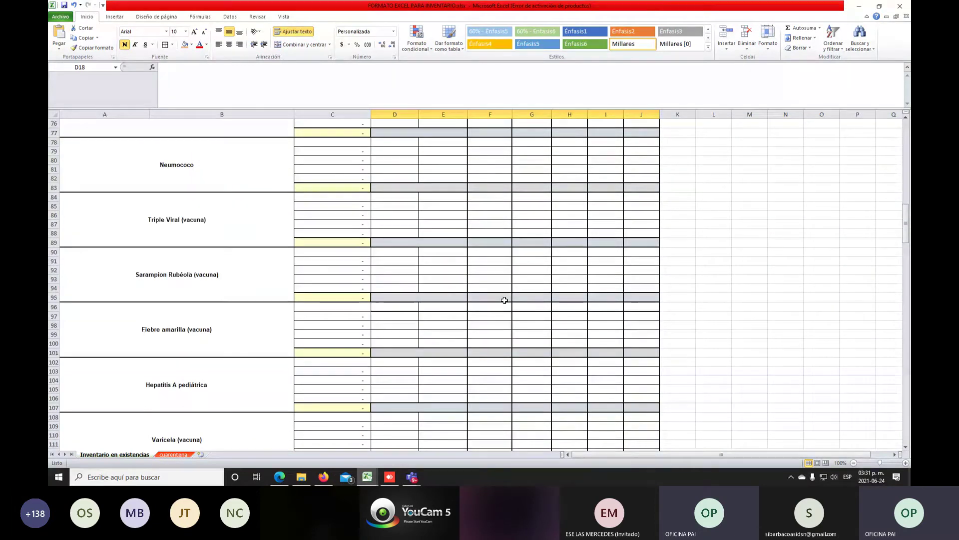
left_click(324, 477)
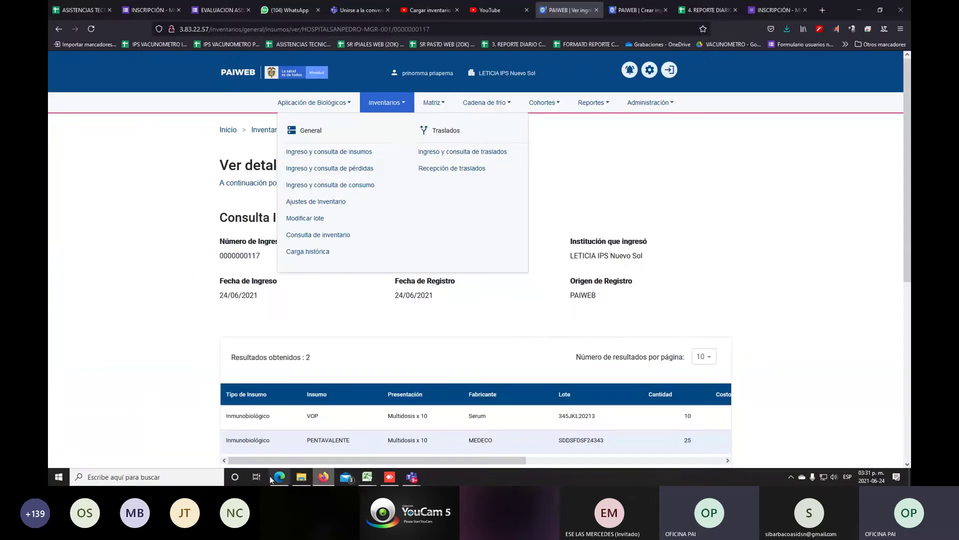
left_click(334, 158)
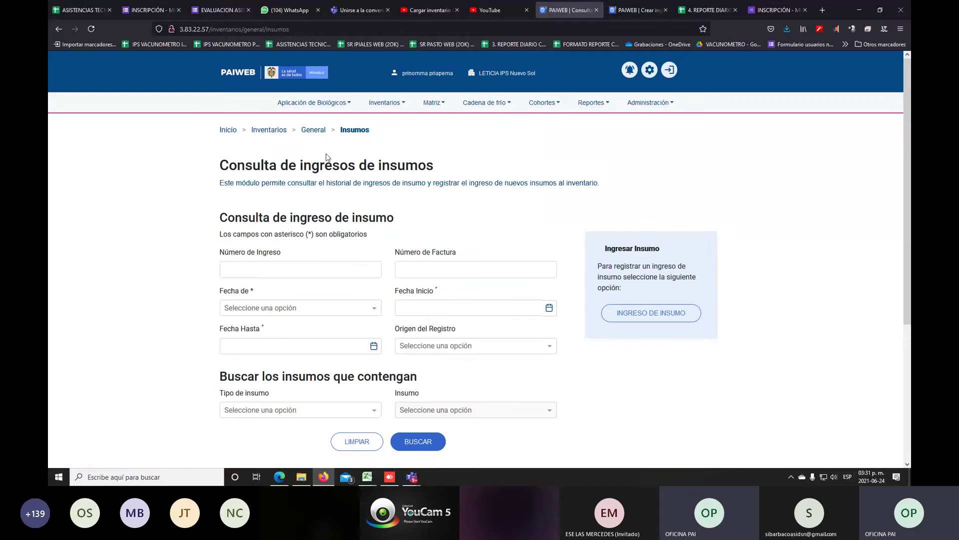
Step: Start a new supply entry with invoice number HOSPITALSANPEDRO-MGR-002, matching the procedure PDF format
left_click(635, 313)
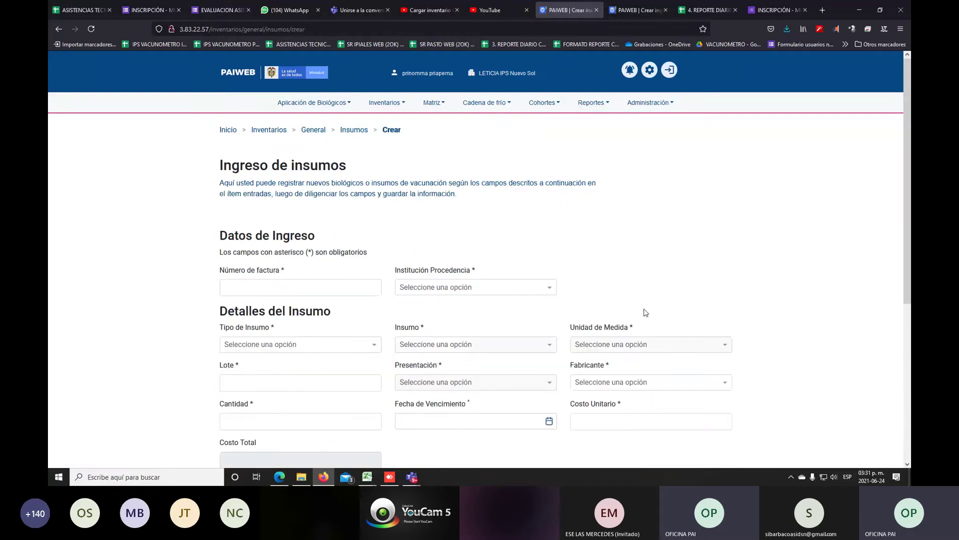
scroll(325, 250, "down", 2)
left_click(270, 197)
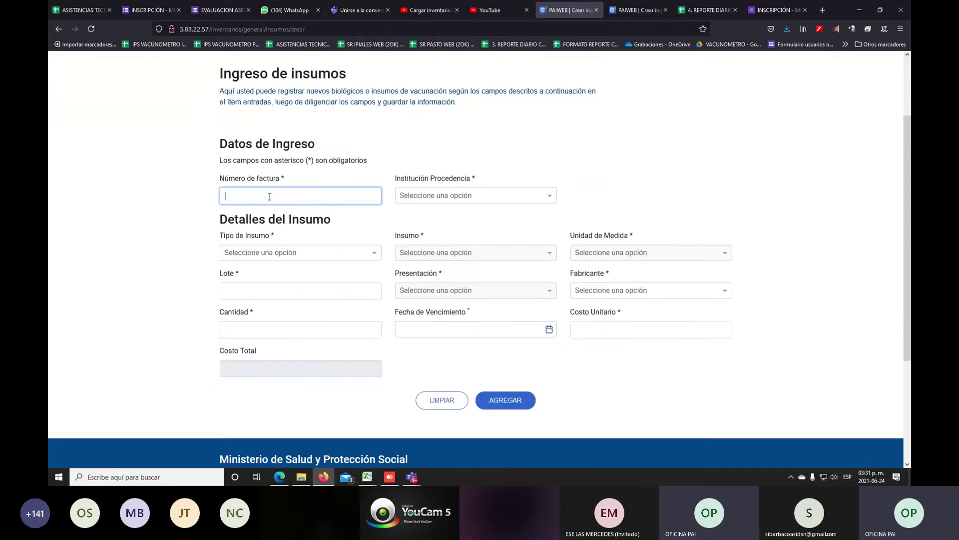
type("SANPEDRO")
key("BackSpace")
key("BackSpace")
key("BackSpace")
key("BackSpace")
key("BackSpace")
key("BackSpace")
key("BackSpace")
key("BackSpace")
type("HOSPITA")
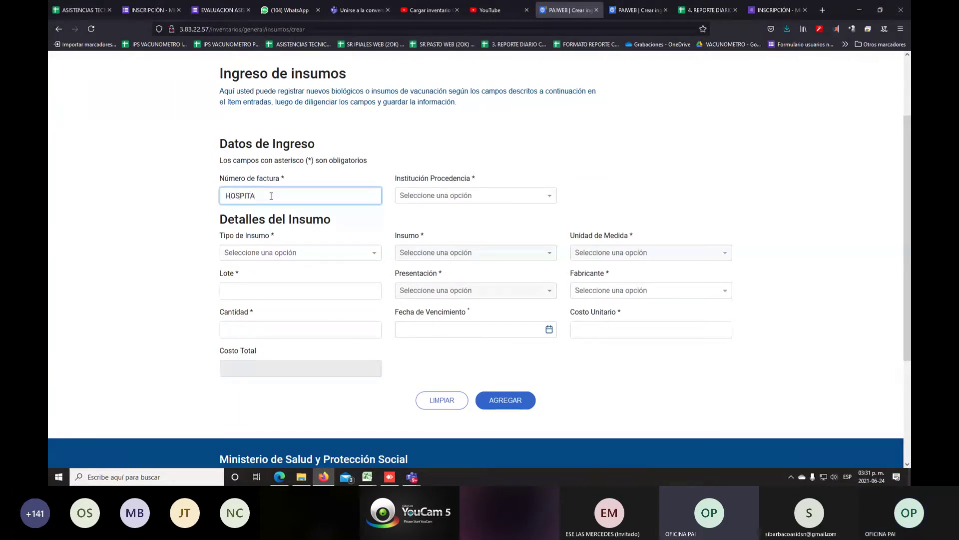
type("LSANPEDRO-")
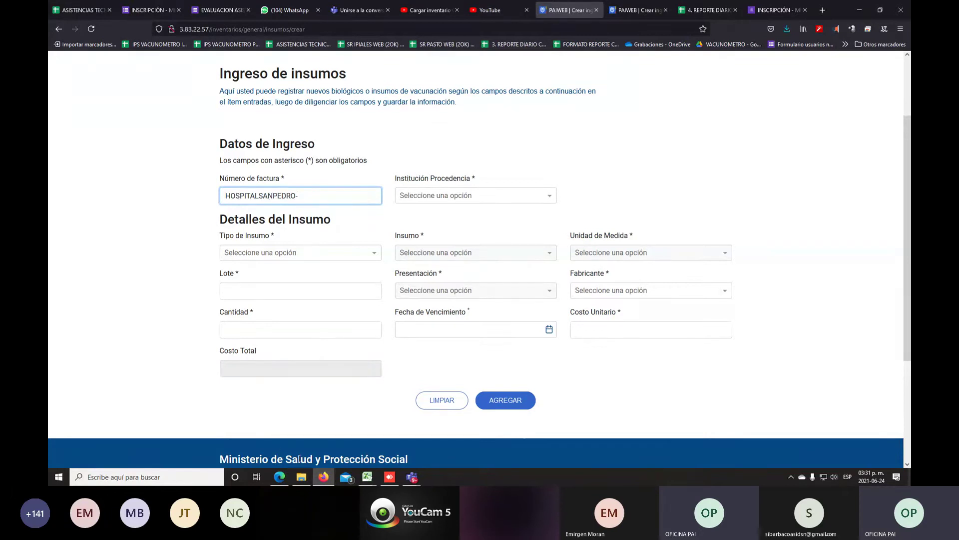
left_click(279, 477)
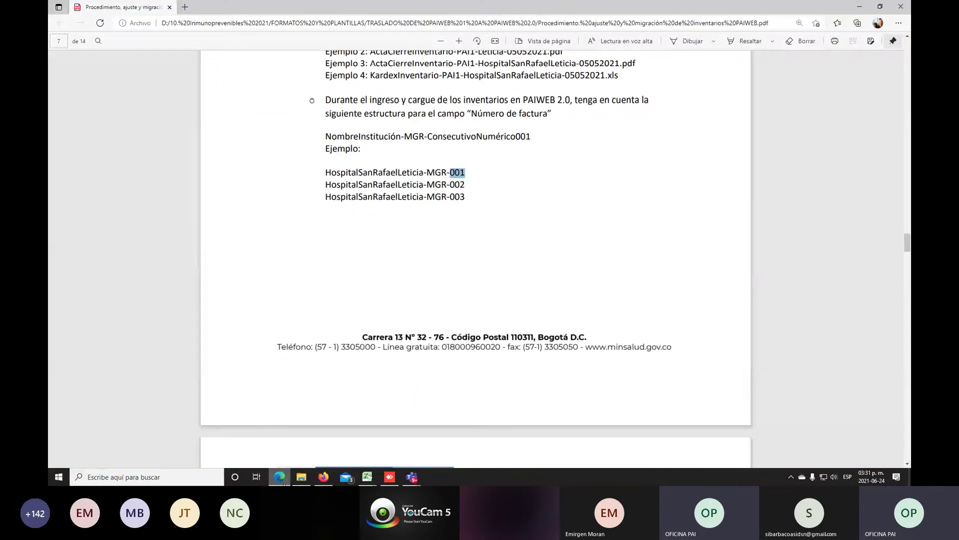
left_click(323, 477)
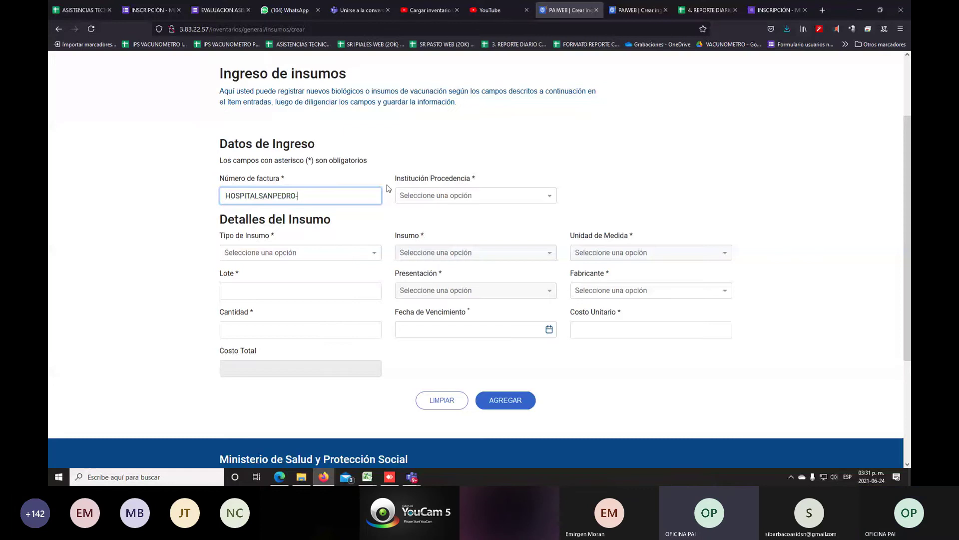
type("-MGR-")
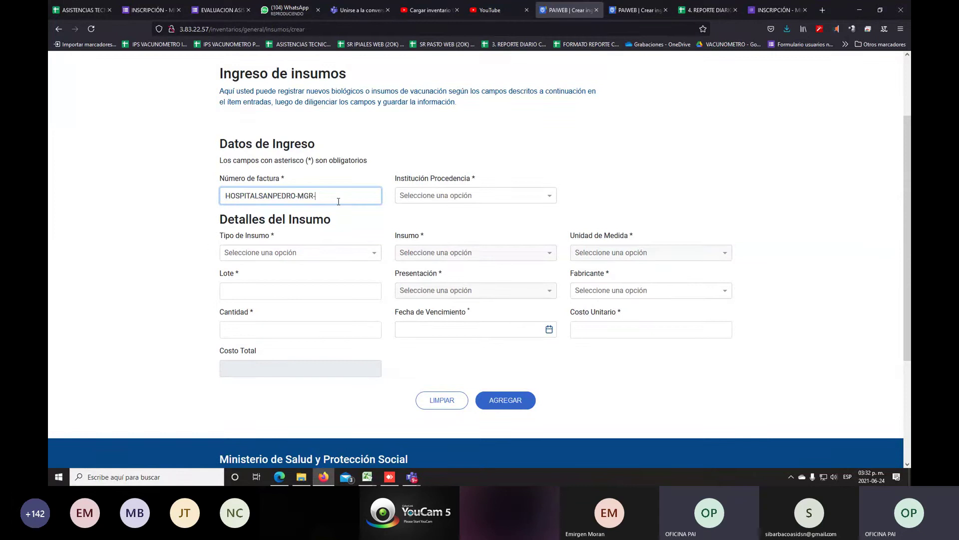
type("002")
left_click(475, 195)
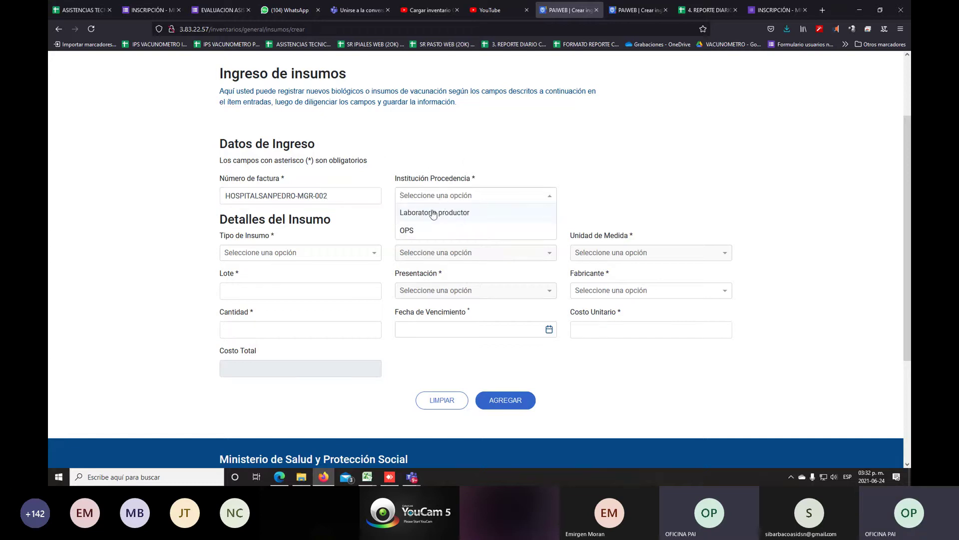
Step: Choose OPS, Dispositivo Médico, JERINGA 27 x 3/4, Mililitros, MEDECO and 22Gx1 1/2" presentation
left_click(431, 232)
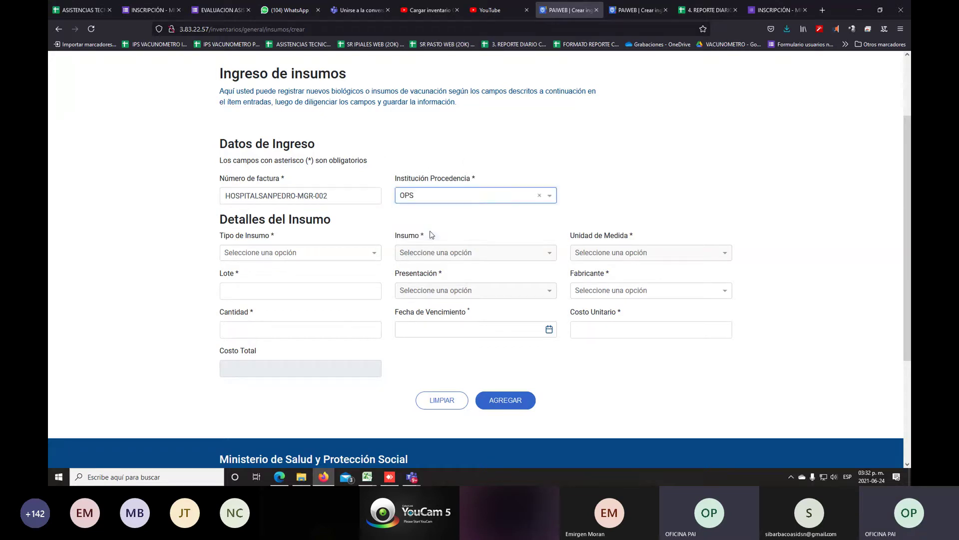
left_click(310, 254)
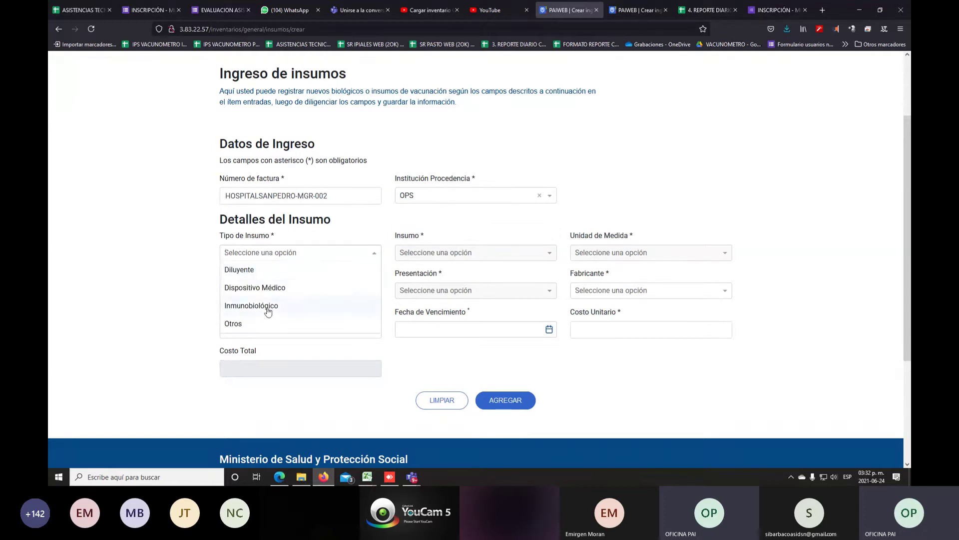
left_click(264, 288)
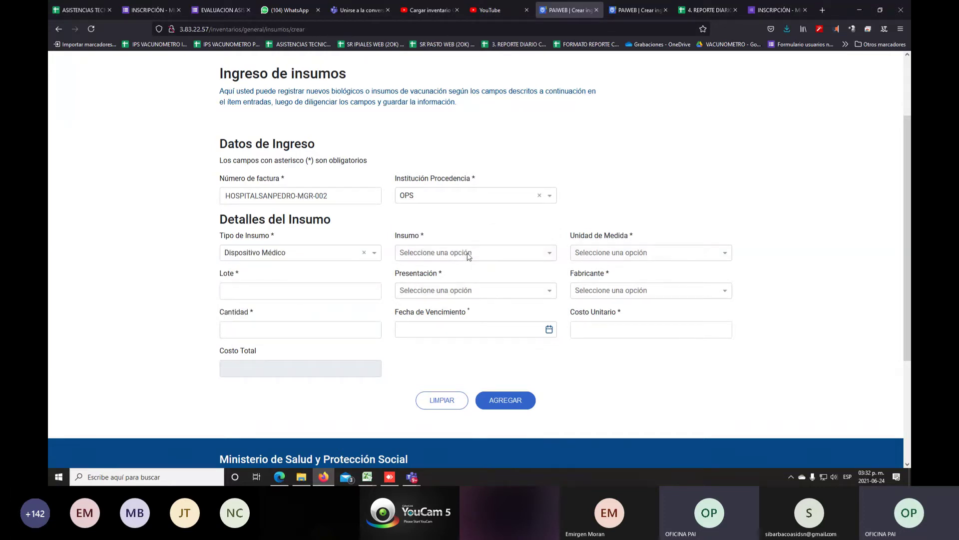
left_click(547, 257)
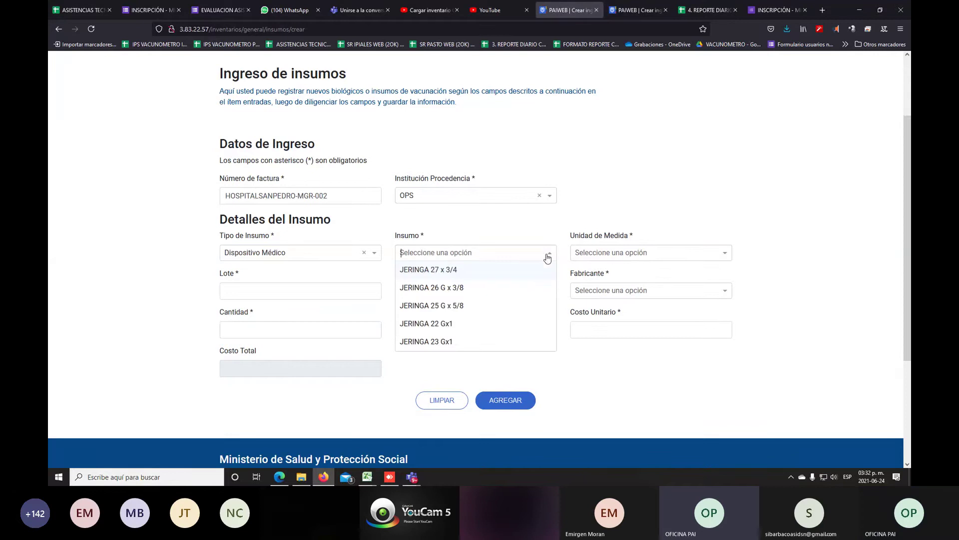
left_click(446, 272)
left_click(598, 257)
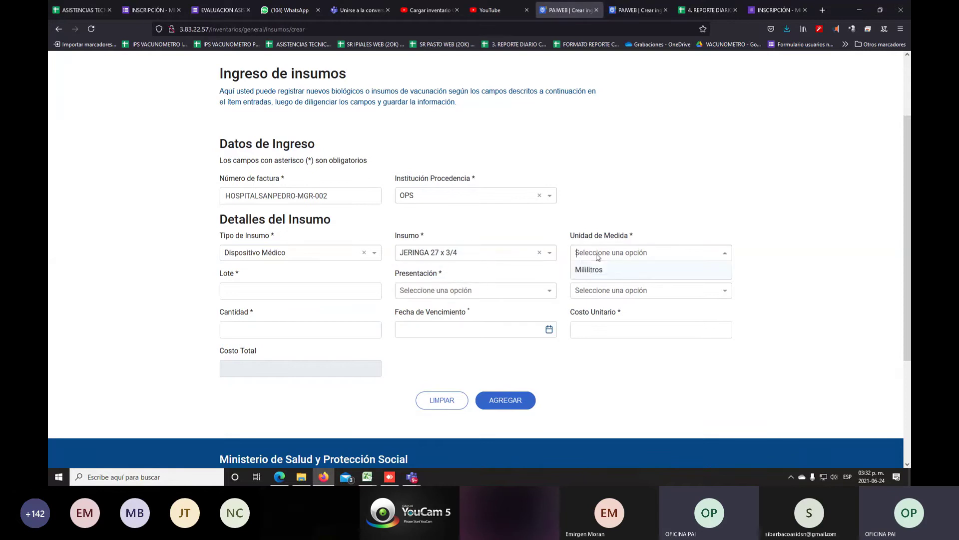
left_click(593, 270)
left_click(596, 295)
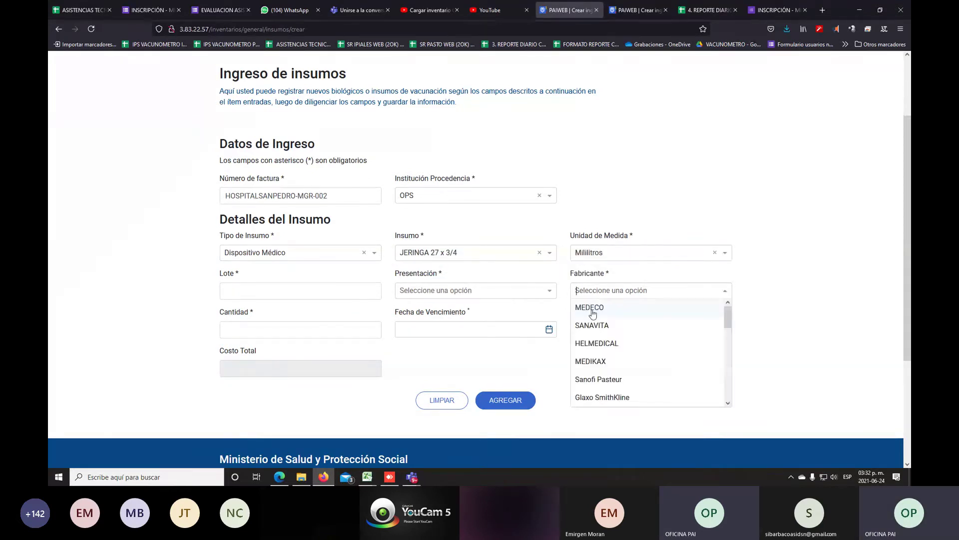
left_click(593, 308)
left_click(428, 293)
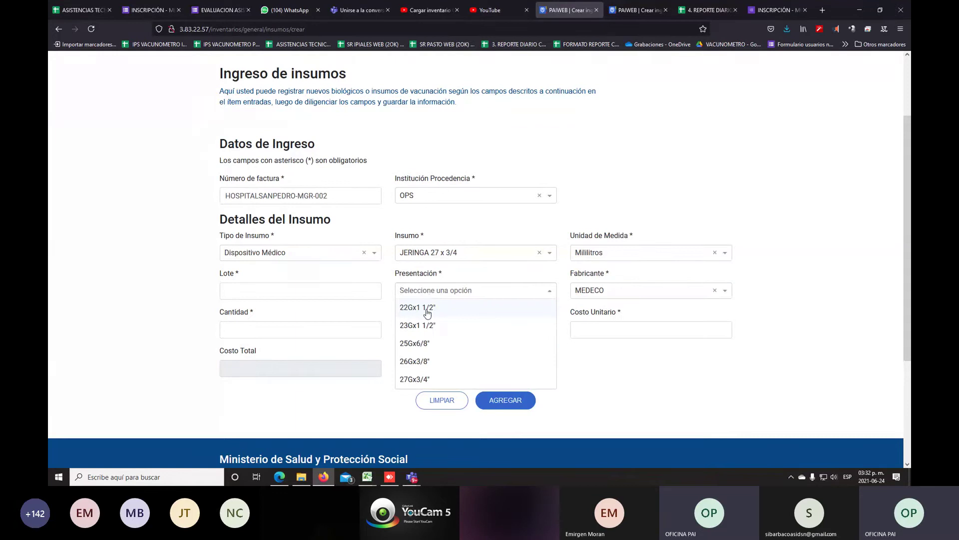
left_click(427, 308)
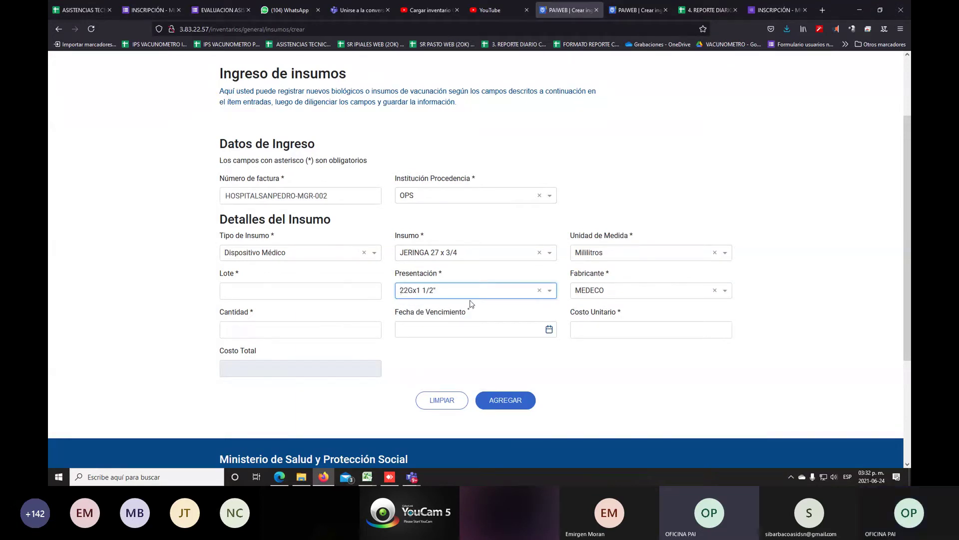
Step: Enter lot ASDEWE34434, unit cost 100, quantity 17, and set the expiry date with year 2023
left_click(319, 295)
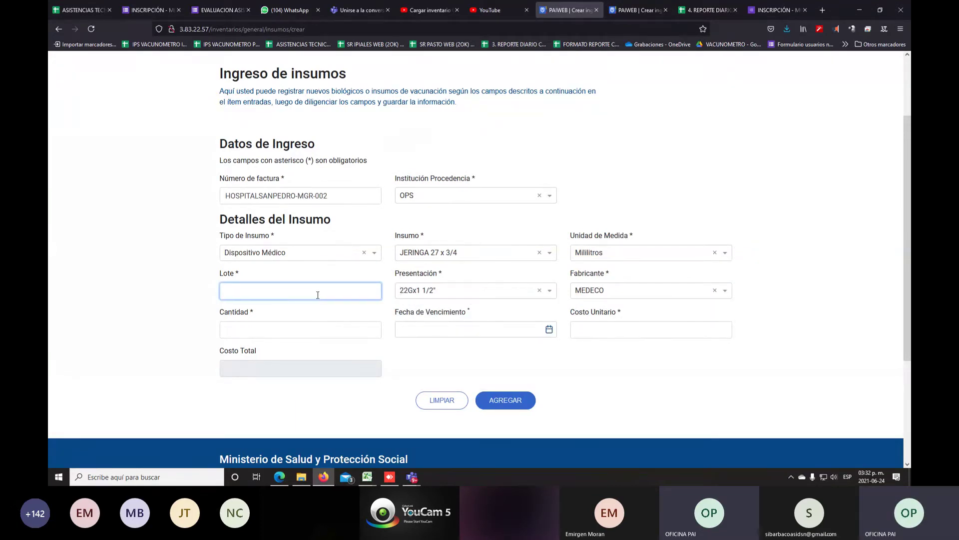
type("ASDEWE34434")
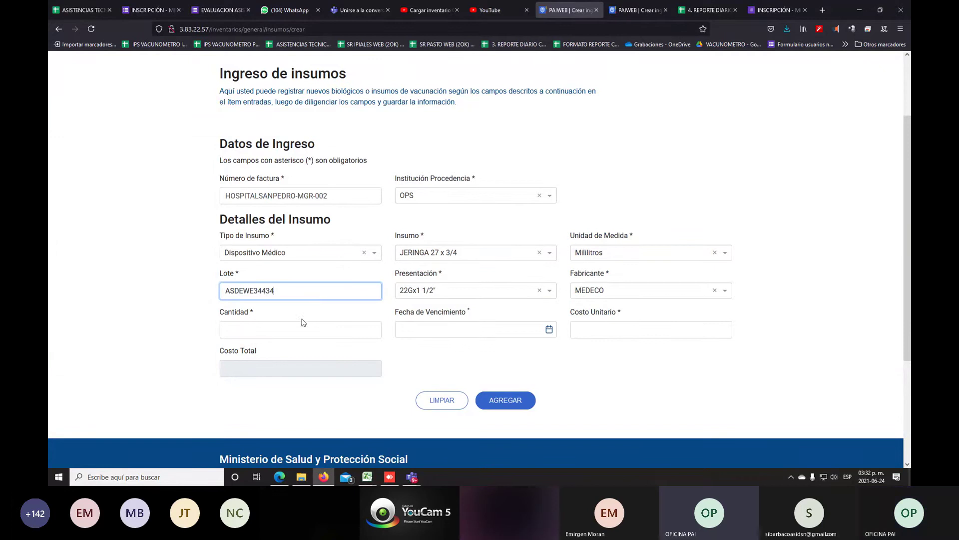
left_click(579, 333)
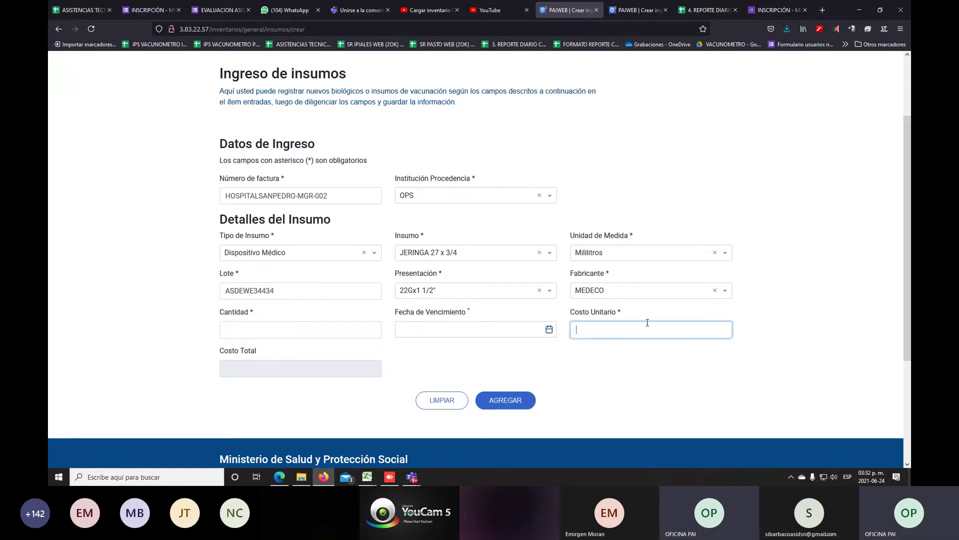
type("100")
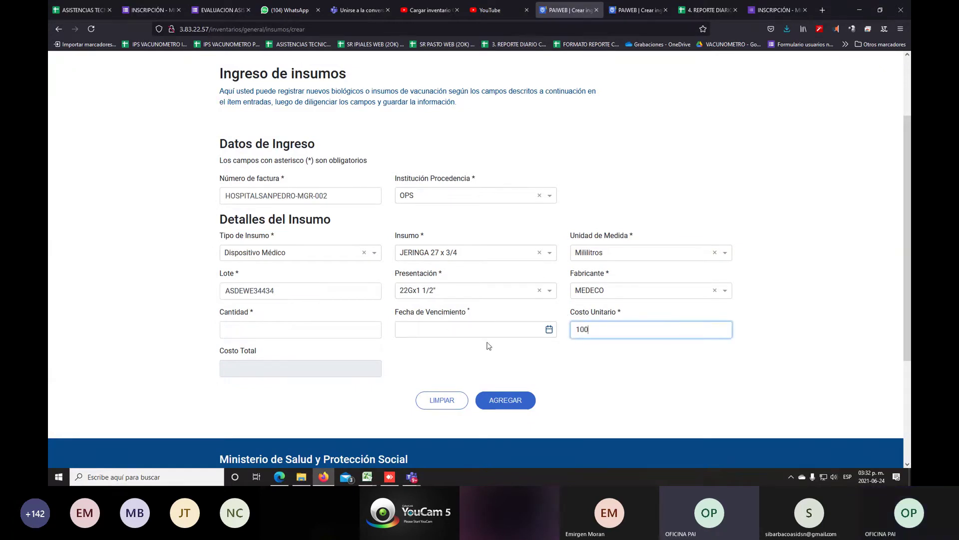
left_click(549, 329)
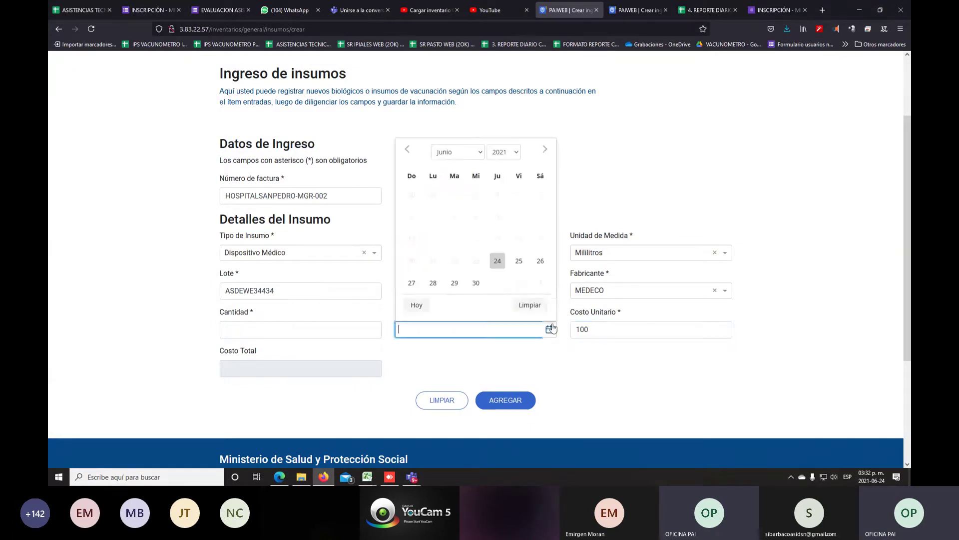
left_click(497, 262)
left_click(467, 328)
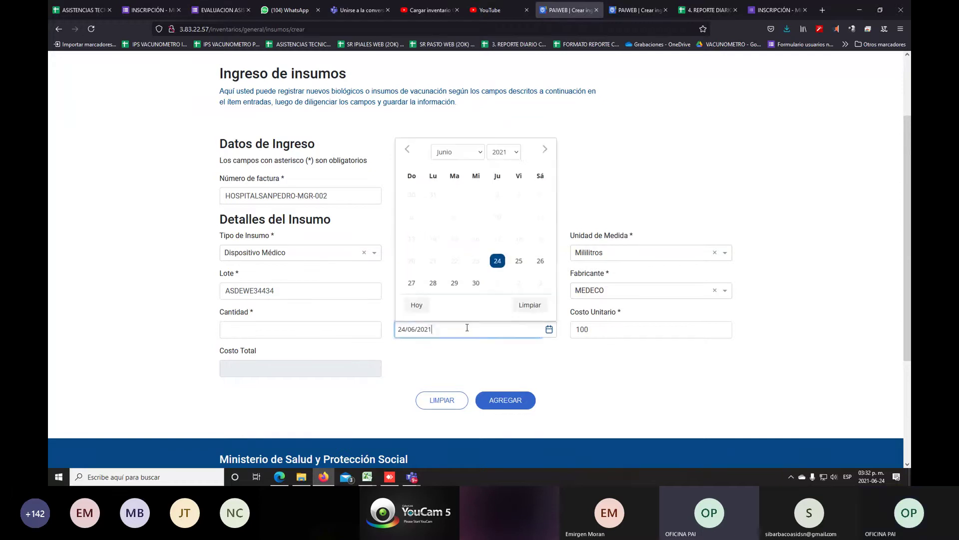
left_click(518, 153)
left_click(499, 190)
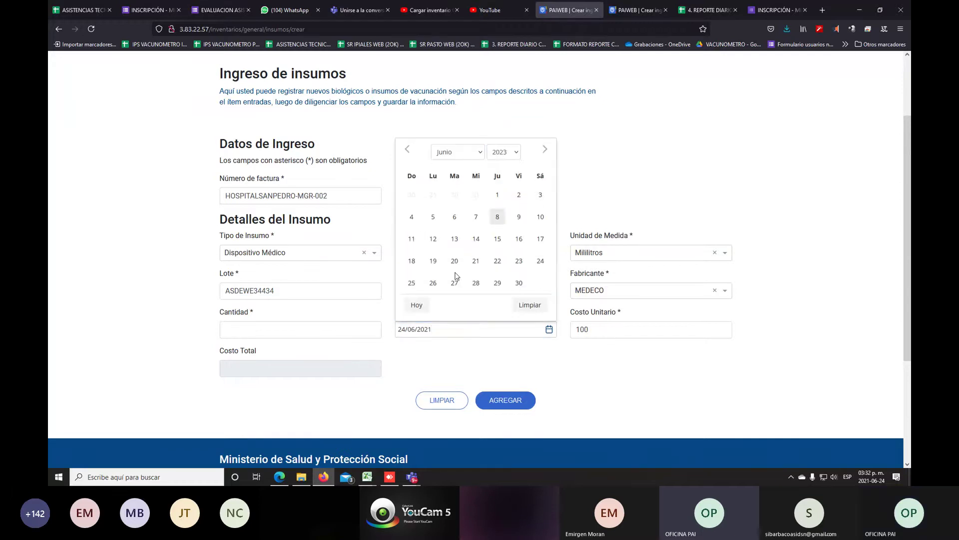
left_click(300, 333)
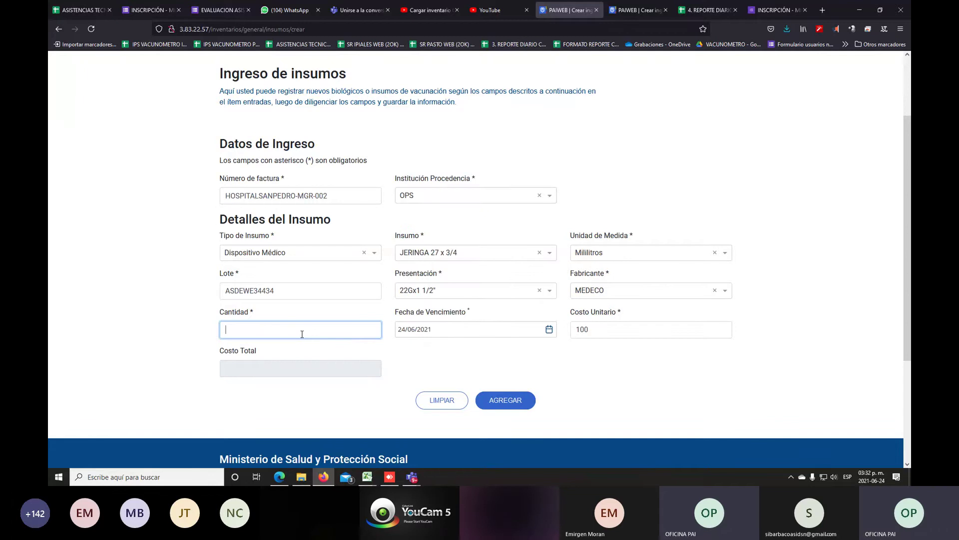
type("17")
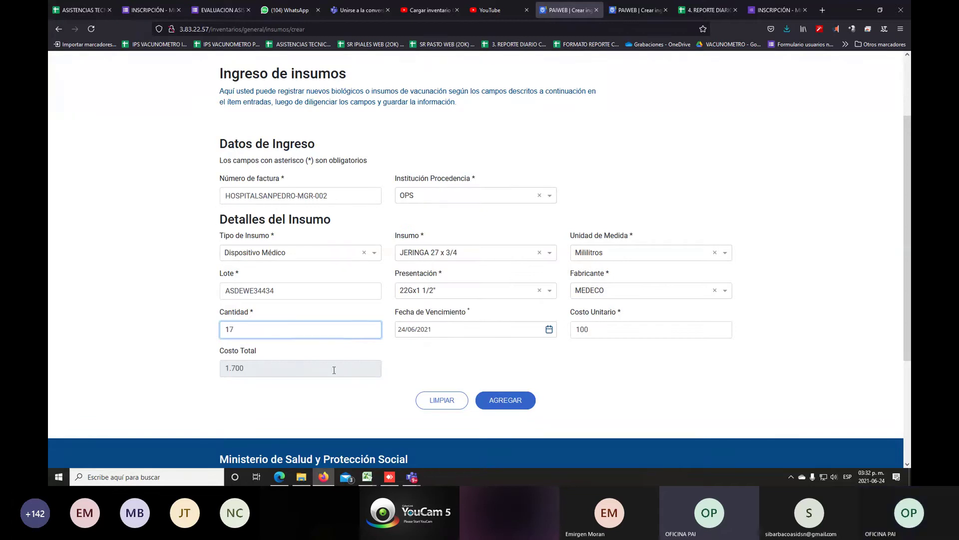
left_click(437, 363)
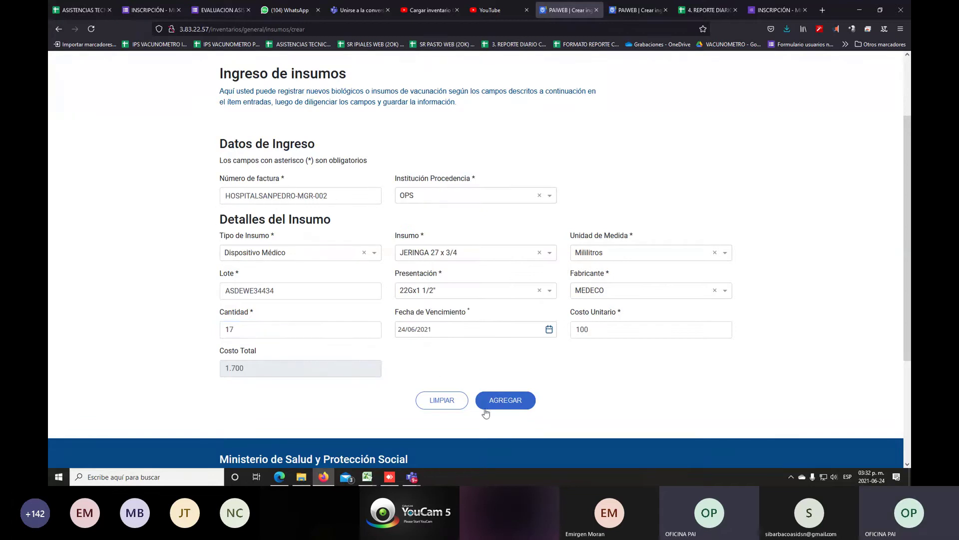
Step: Add the JERINGA line to the entry, save it, confirm creation, and accept the success message
left_click(511, 399)
scroll(525, 375, "down", 3)
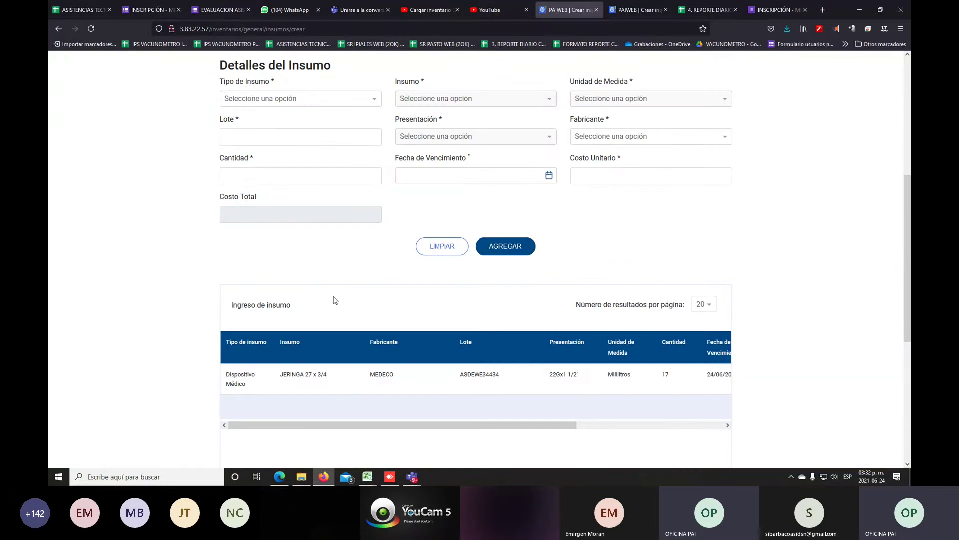
left_click_drag(547, 425, 707, 437)
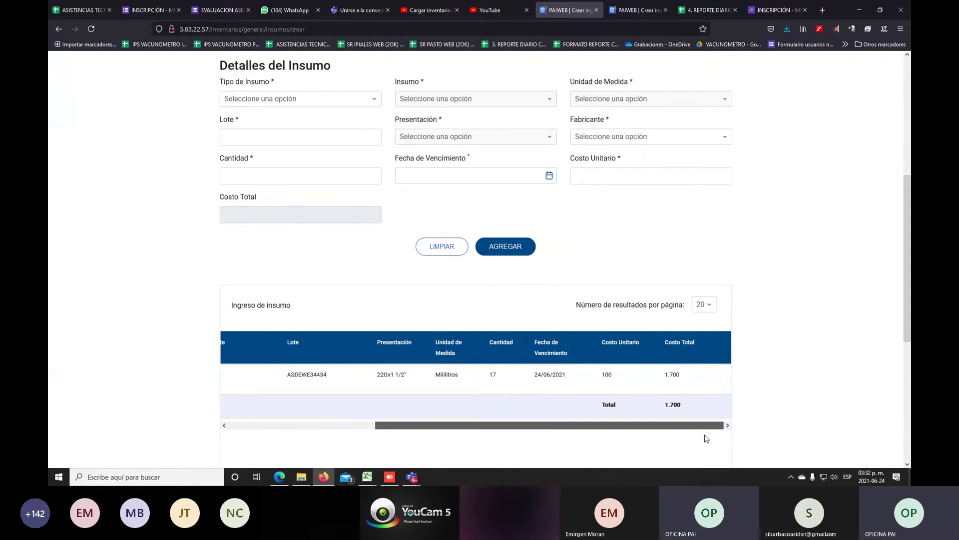
scroll(568, 345, "down", 3)
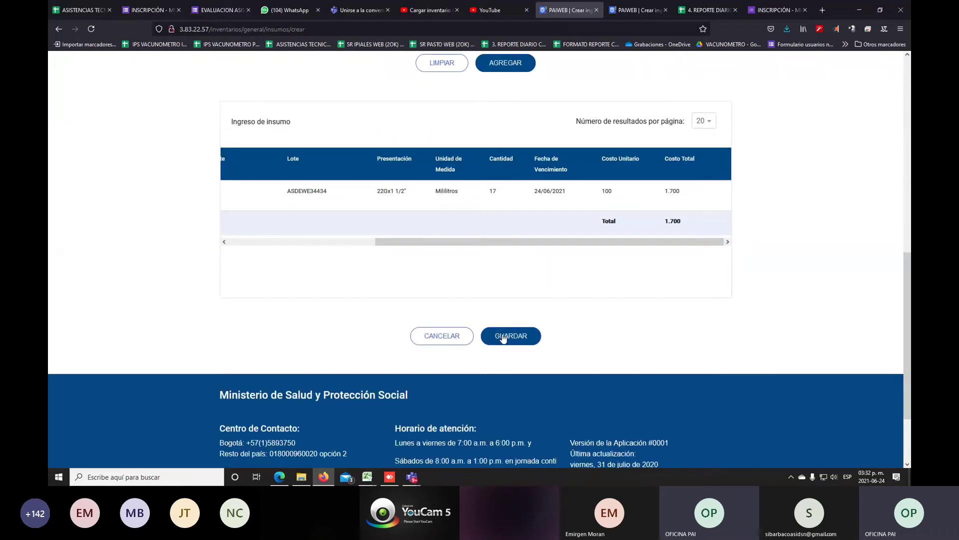
left_click(504, 338)
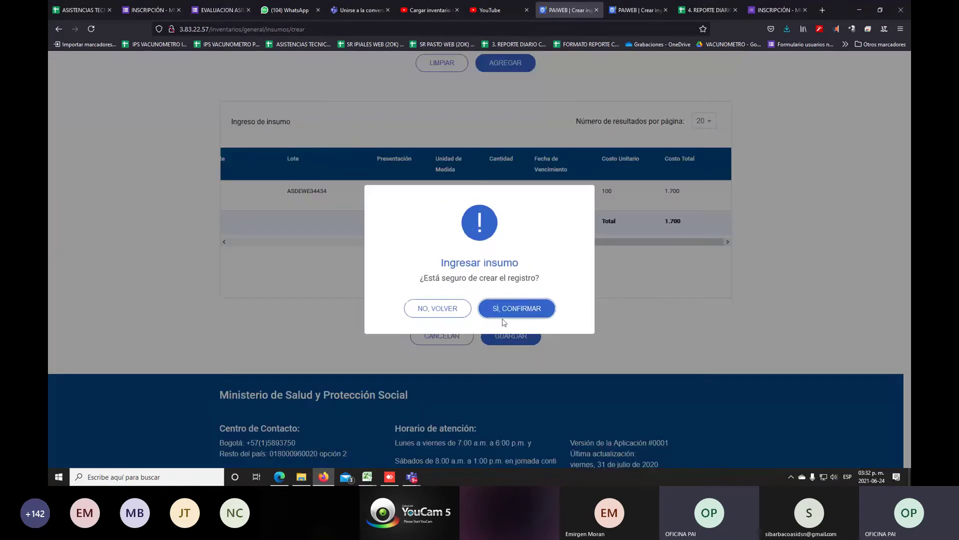
left_click(502, 309)
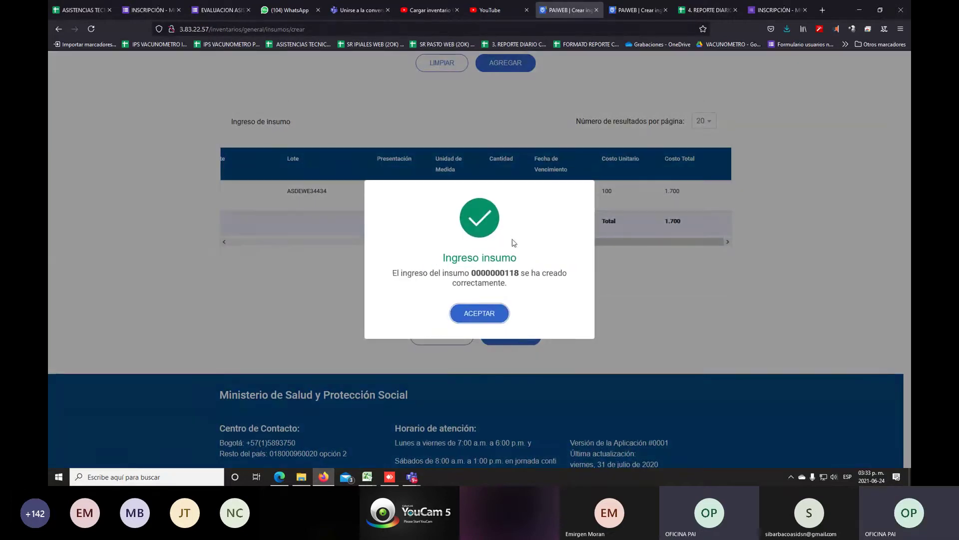
left_click(491, 314)
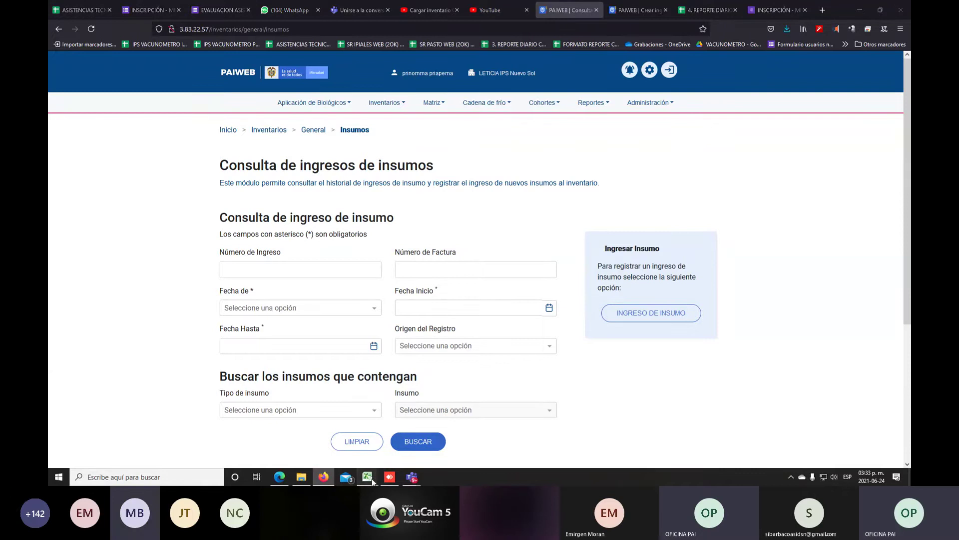
Step: Compare the Excel template with PAIWEB, then scroll the template down to OBSERVACIONES and the signature rows
mouse_move(368, 477)
left_click(501, 440)
scroll(470, 280, "up", 20)
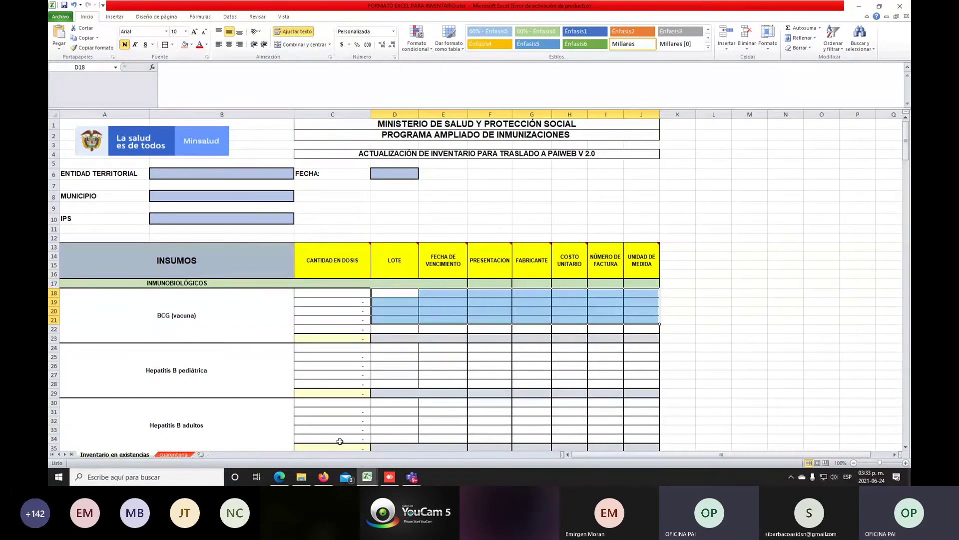
left_click(324, 477)
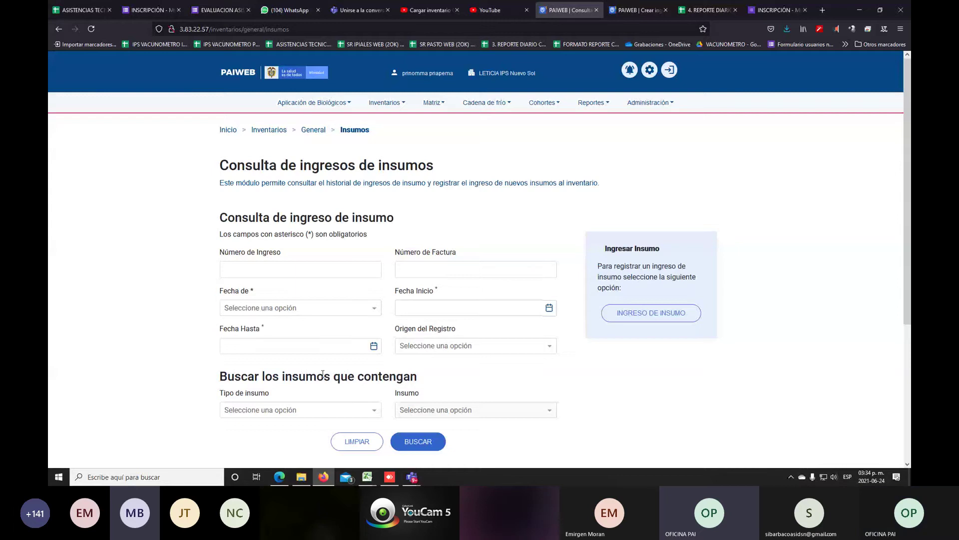
mouse_move(367, 477)
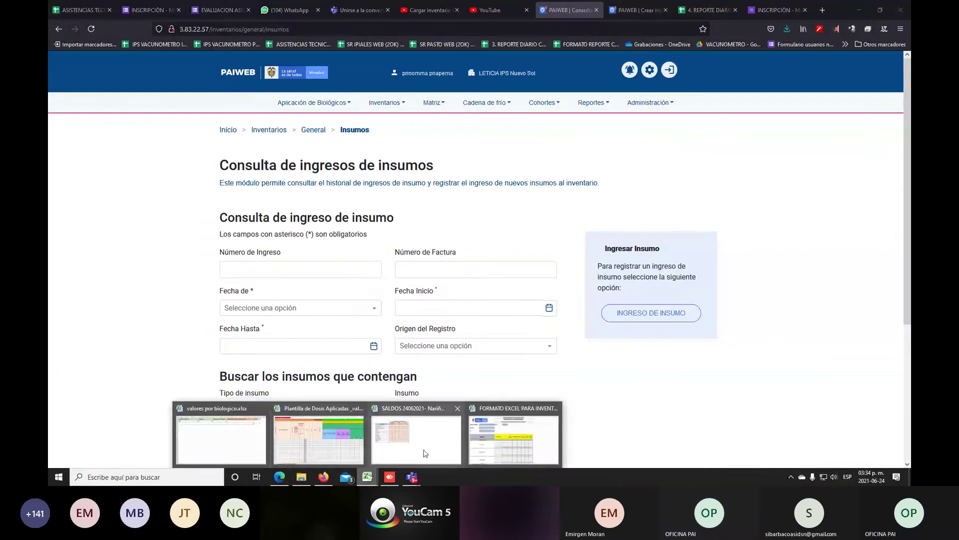
left_click(500, 435)
scroll(471, 374, "down", 20)
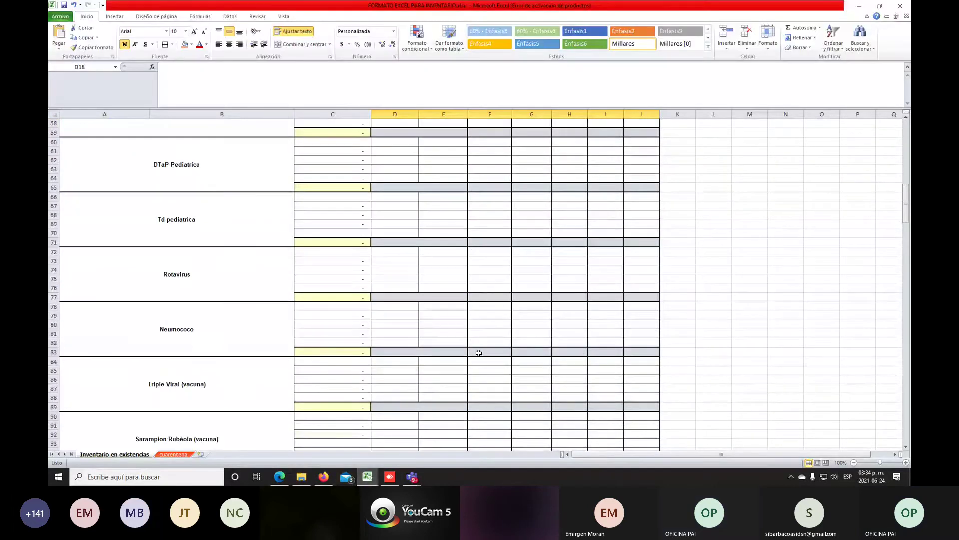
scroll(479, 354, "down", 20)
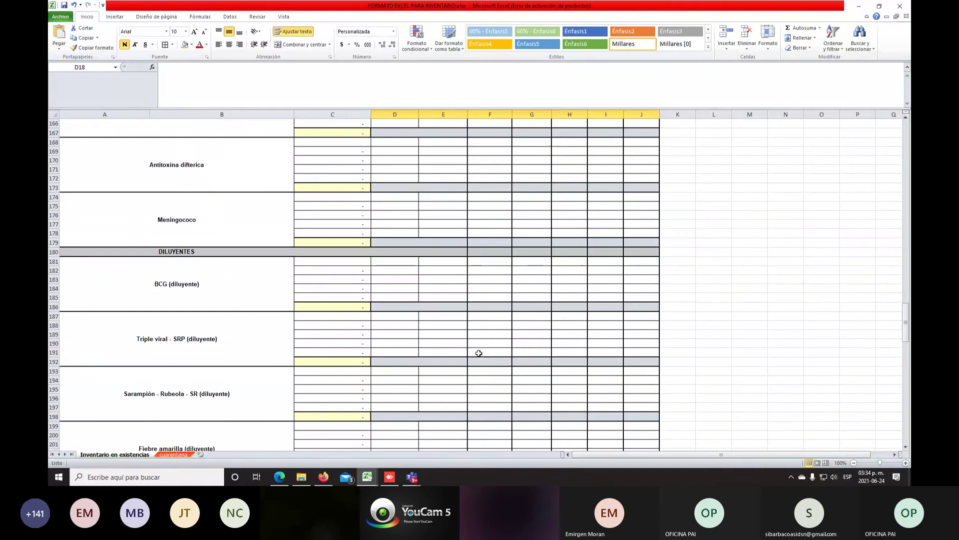
scroll(479, 353, "down", 20)
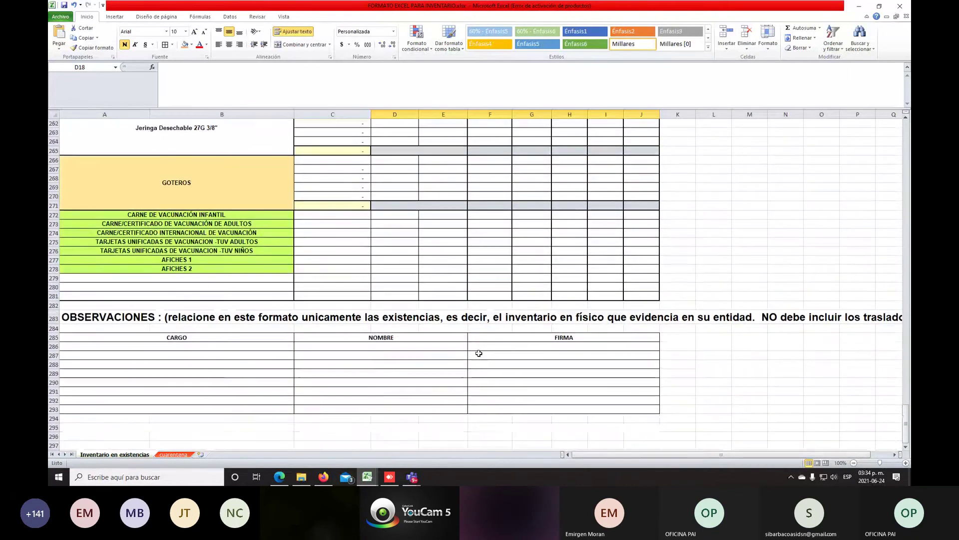
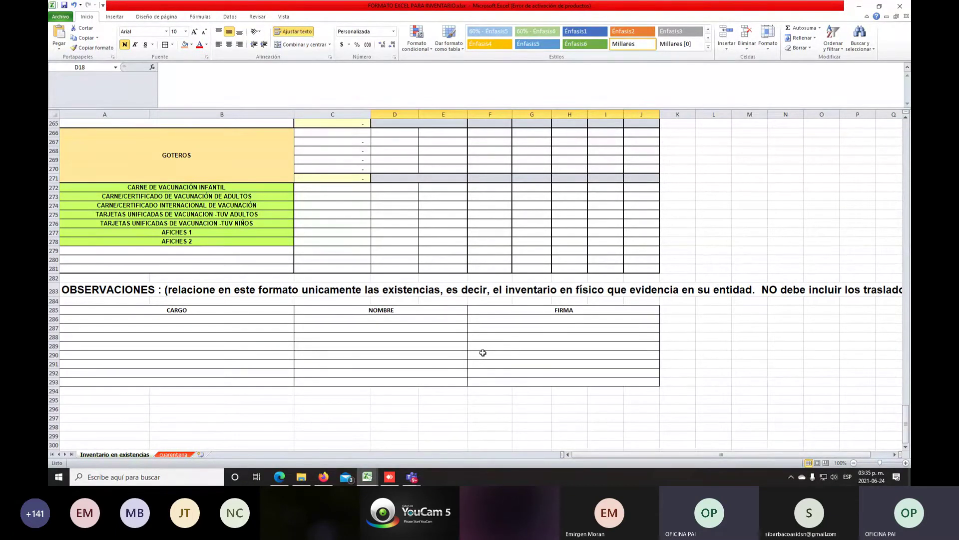
Step: Switch from the Excel inventory template back to the PAIWEB supply-entries page in Firefox
left_click(324, 477)
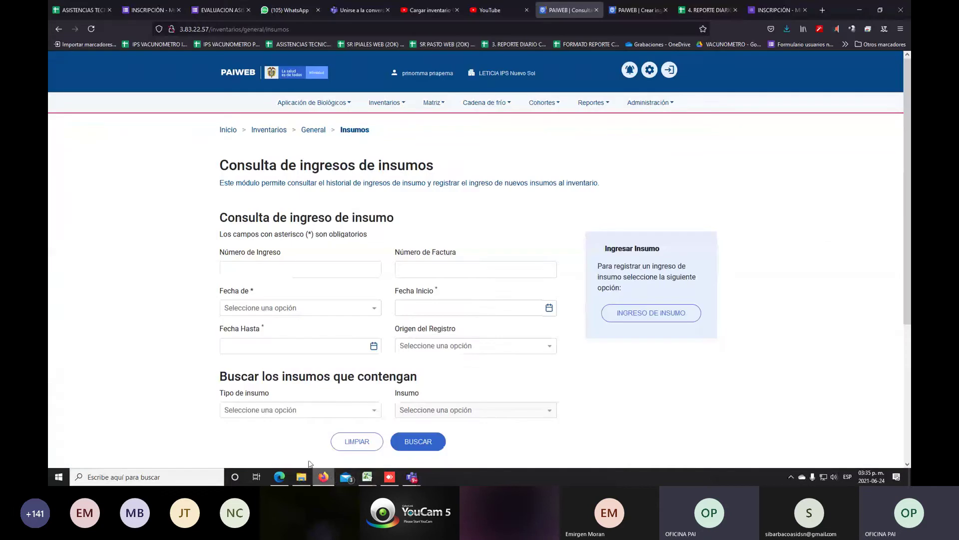
Step: Go to Inventarios > Ingreso y consulta de consumo and start a new consumption with CREAR CONSUMO
left_click(384, 107)
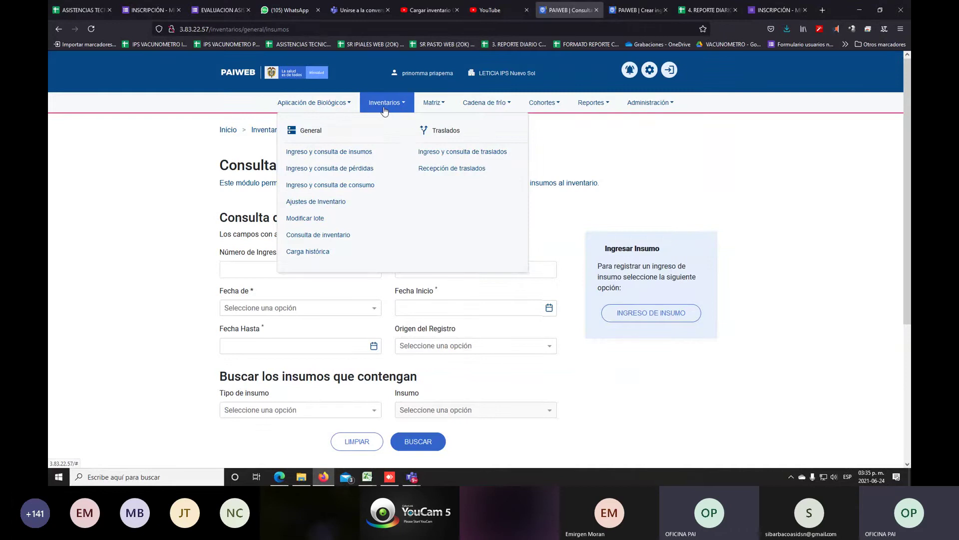
left_click(360, 186)
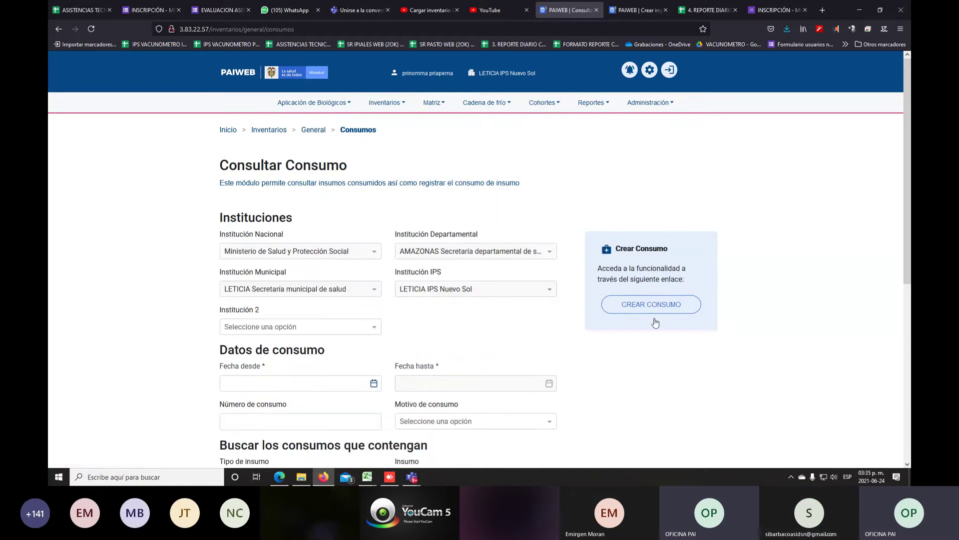
left_click(644, 312)
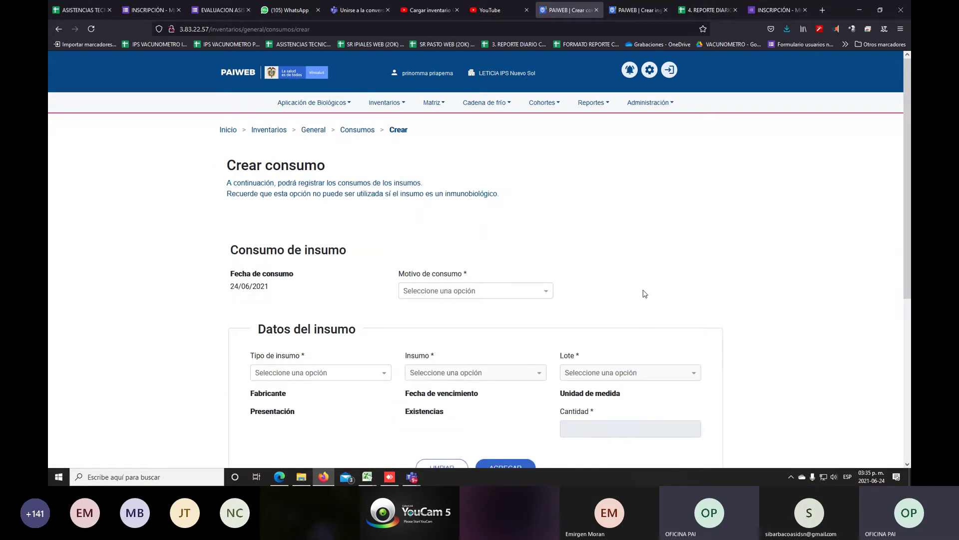
Step: Choose Entrega carnet as the consumption reason, glancing at the supply type list
scroll(647, 279, "down", 2)
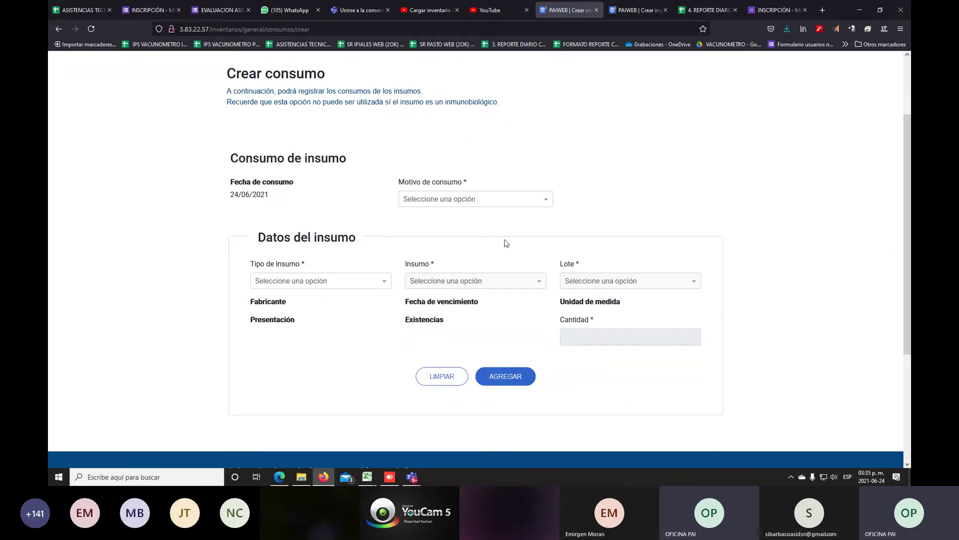
left_click(502, 201)
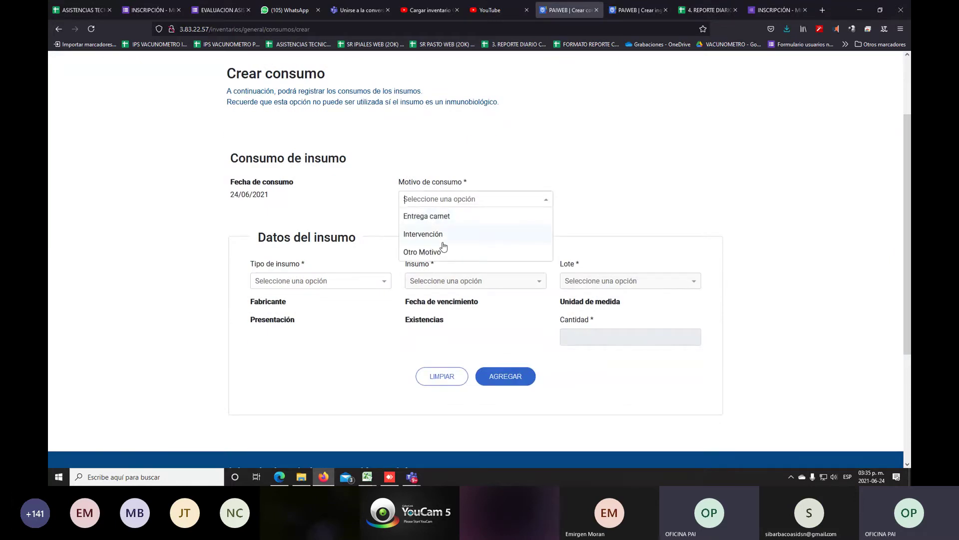
left_click(445, 218)
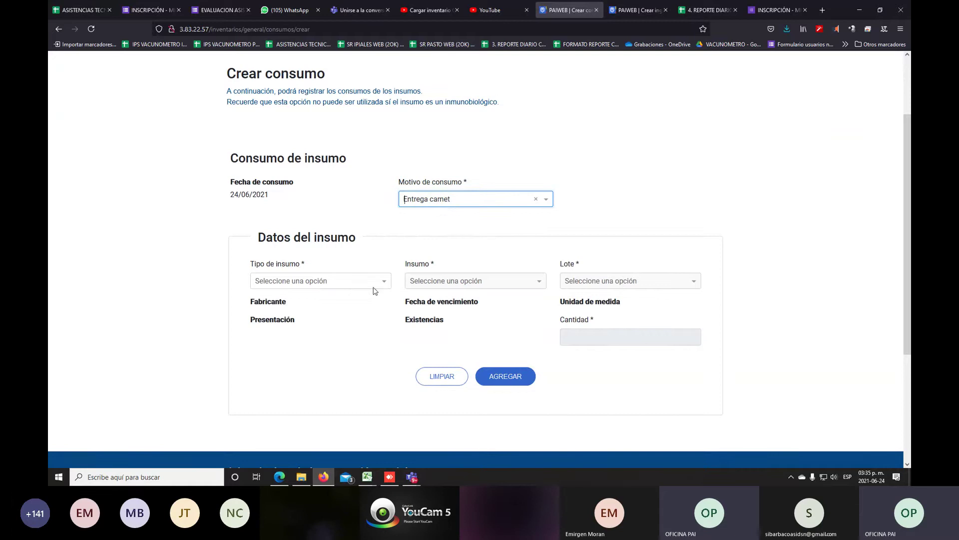
left_click(353, 285)
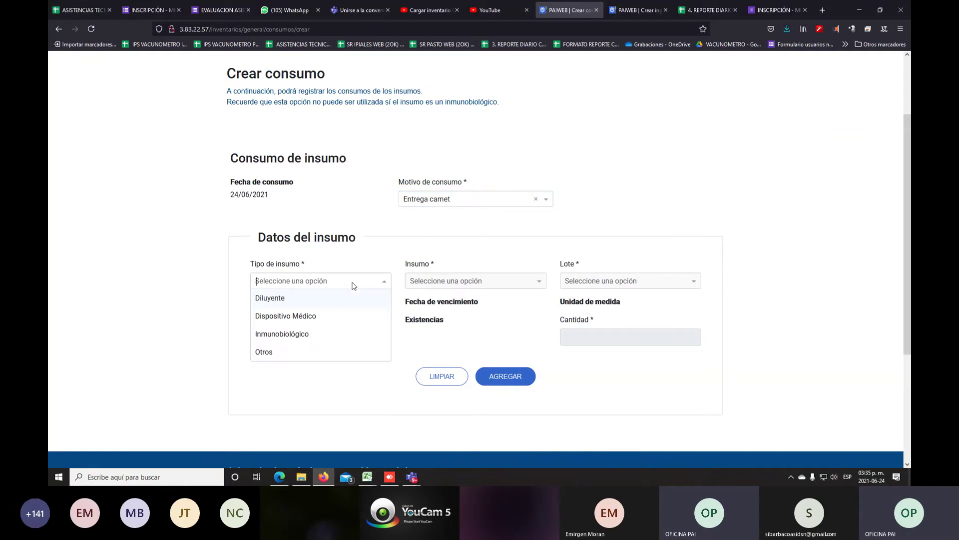
left_click(434, 259)
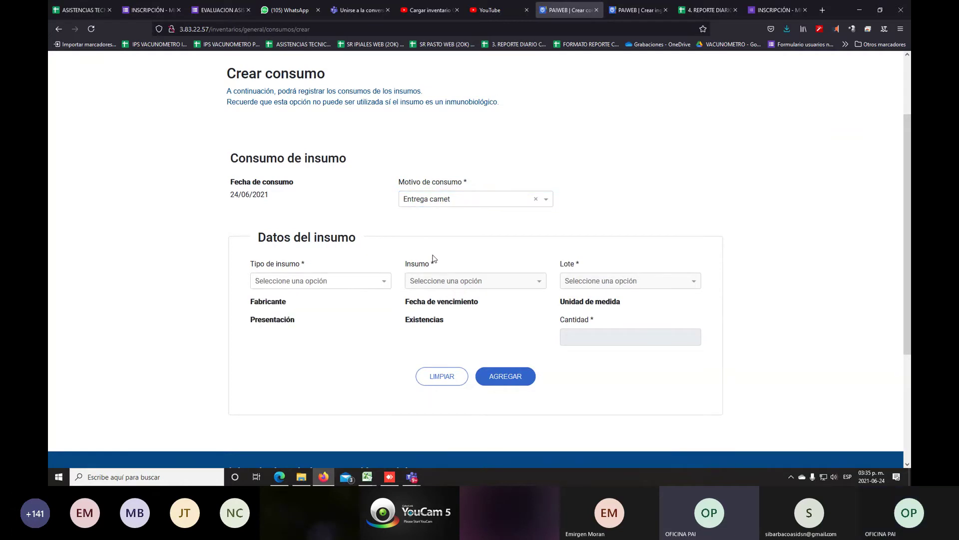
left_click(384, 286)
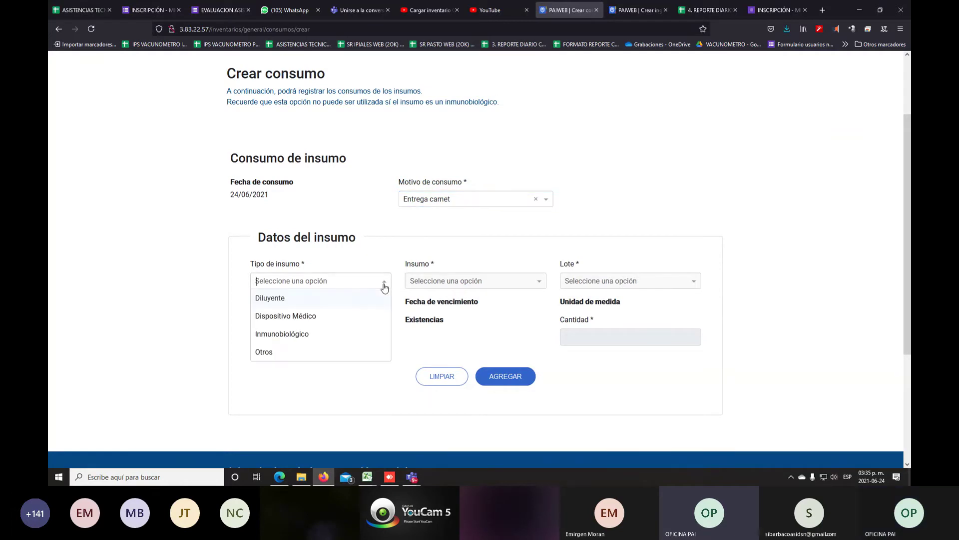
left_click(424, 255)
left_click(547, 202)
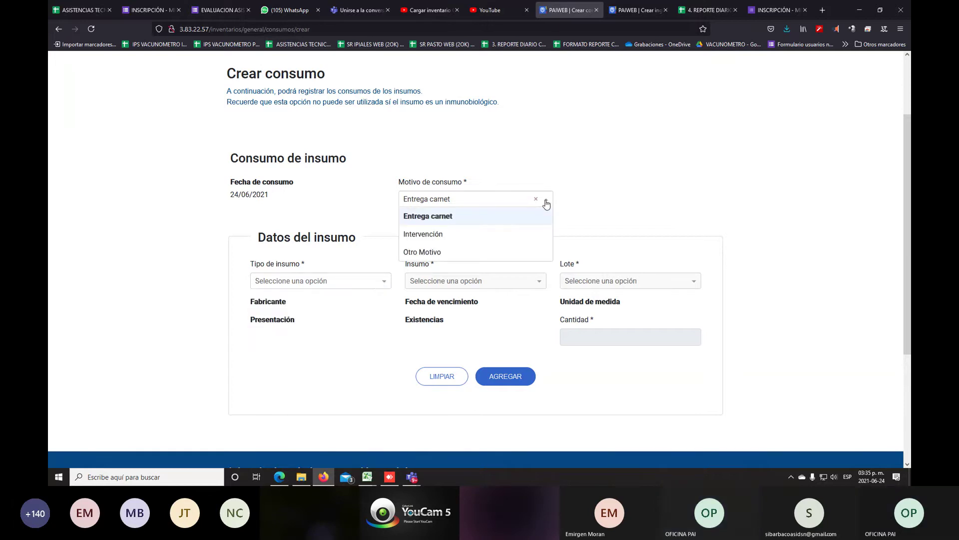
left_click(596, 196)
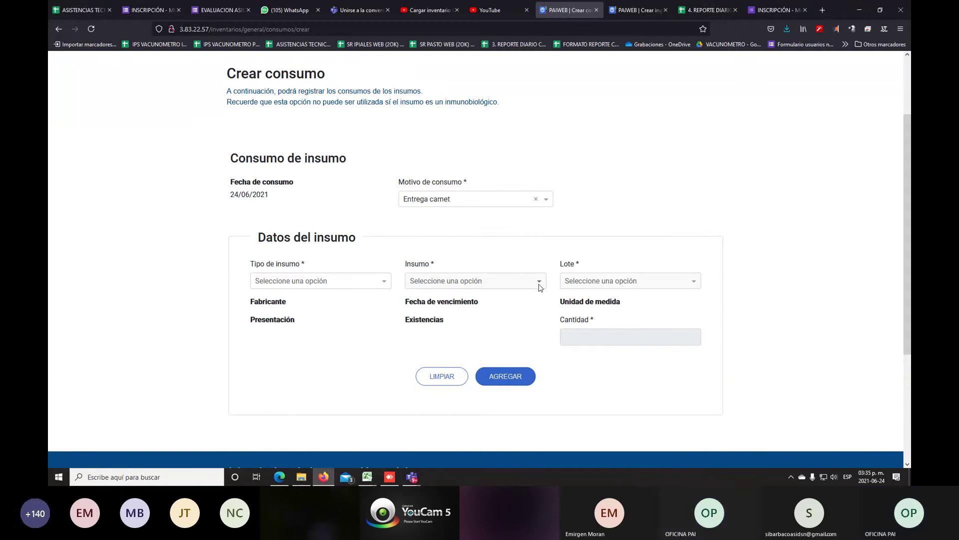
Step: Change the consumption reason from Entrega carnet to Otro Motivo
left_click(382, 288)
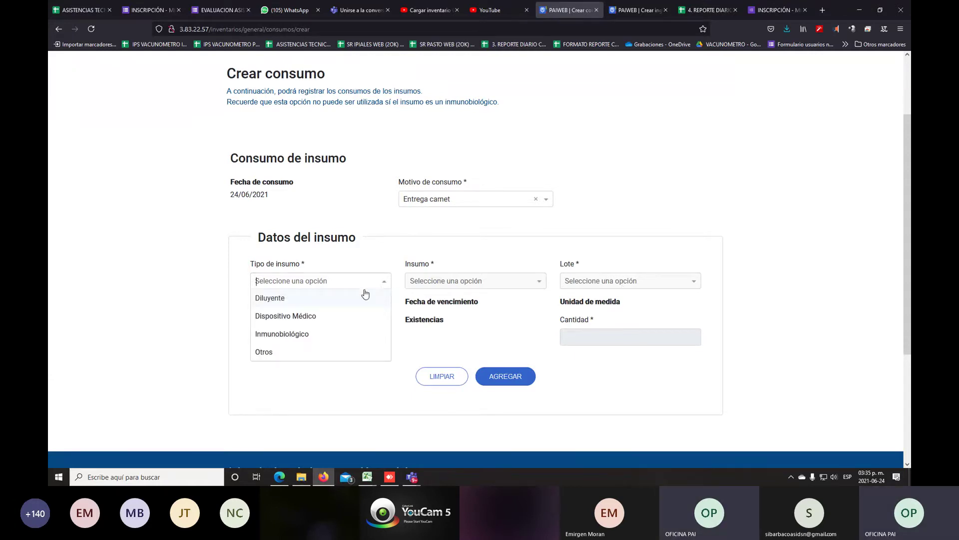
left_click(400, 254)
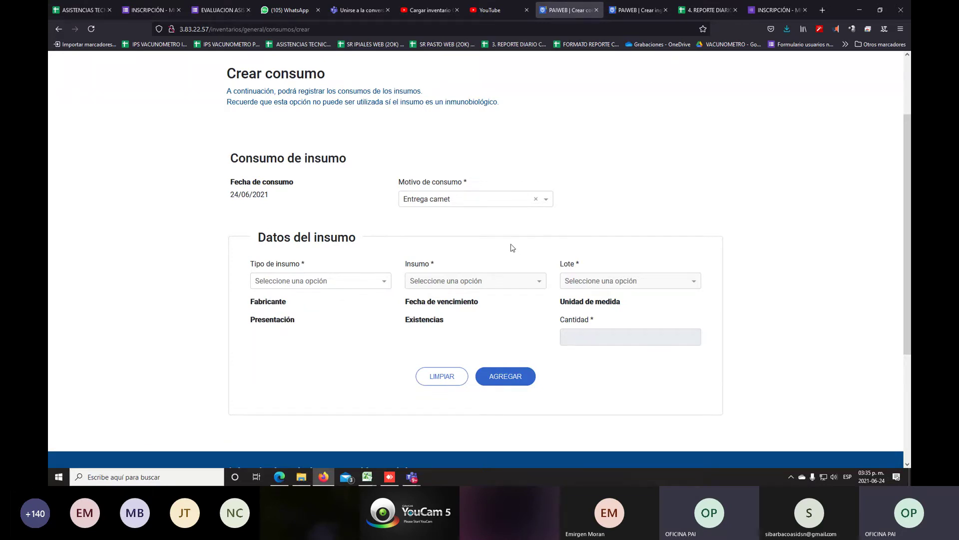
left_click(548, 203)
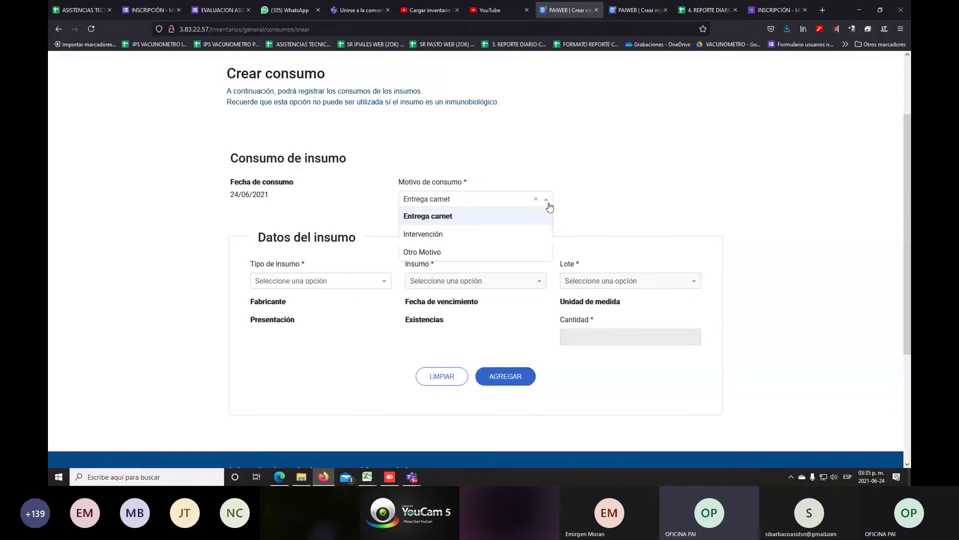
left_click(550, 206)
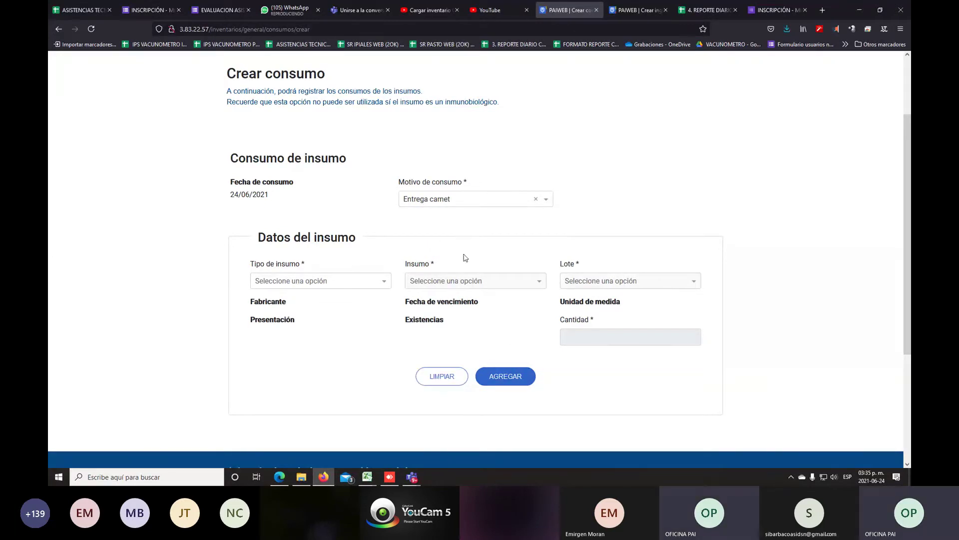
left_click(546, 204)
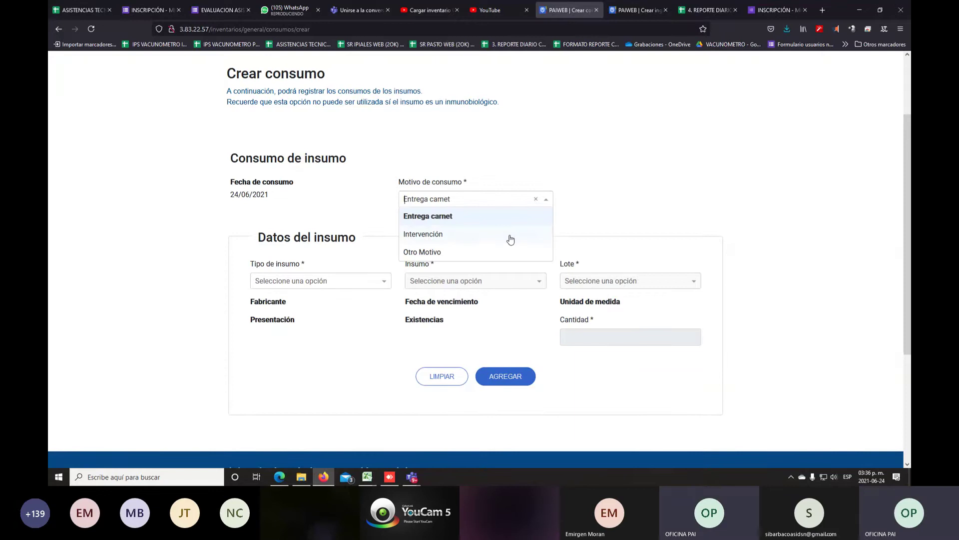
left_click(470, 255)
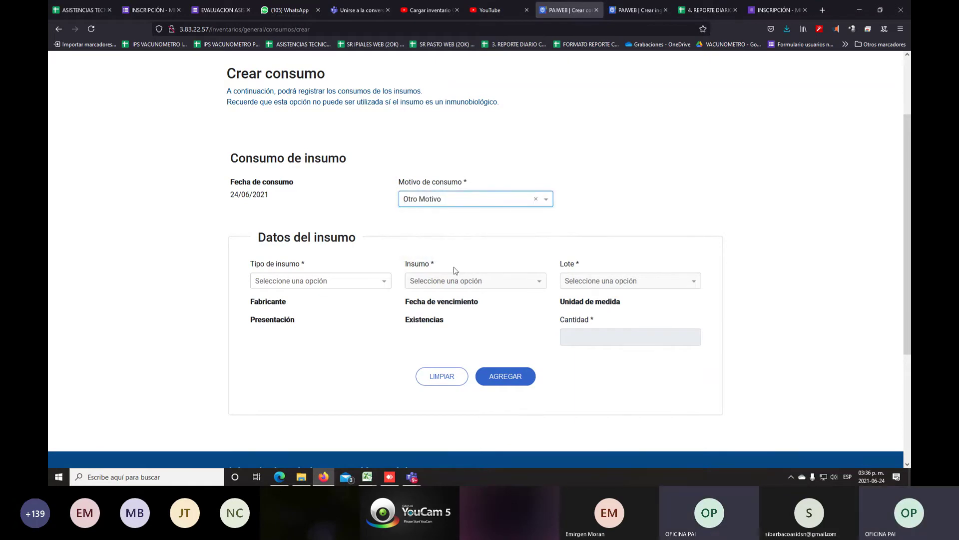
Step: Set the supply type to Otros and the supply to Carnet Vacunacion
left_click(387, 282)
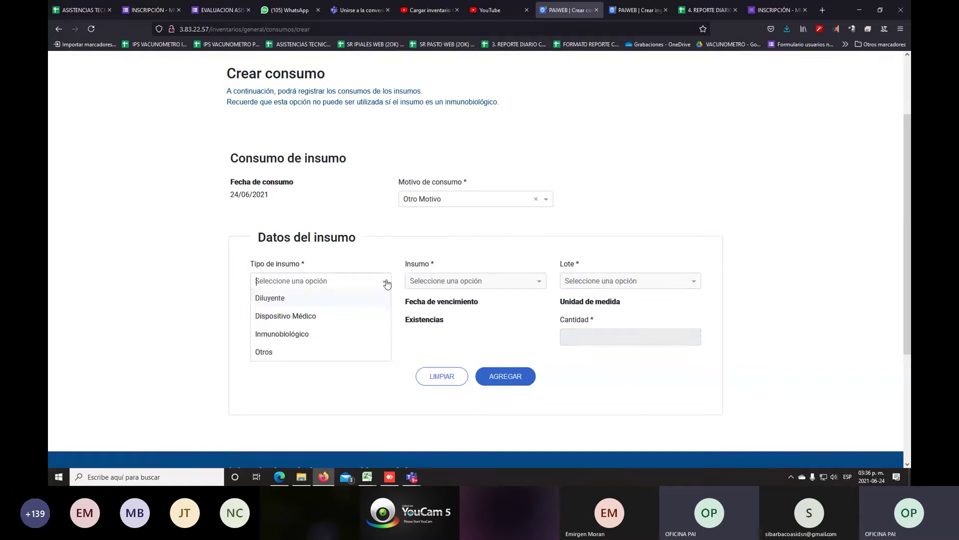
left_click(386, 282)
left_click(387, 283)
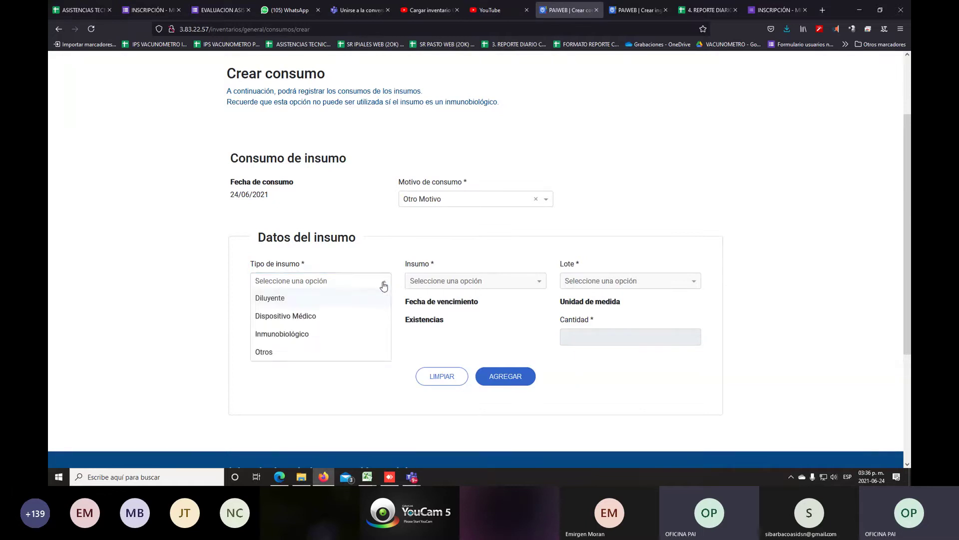
left_click(332, 352)
left_click(478, 283)
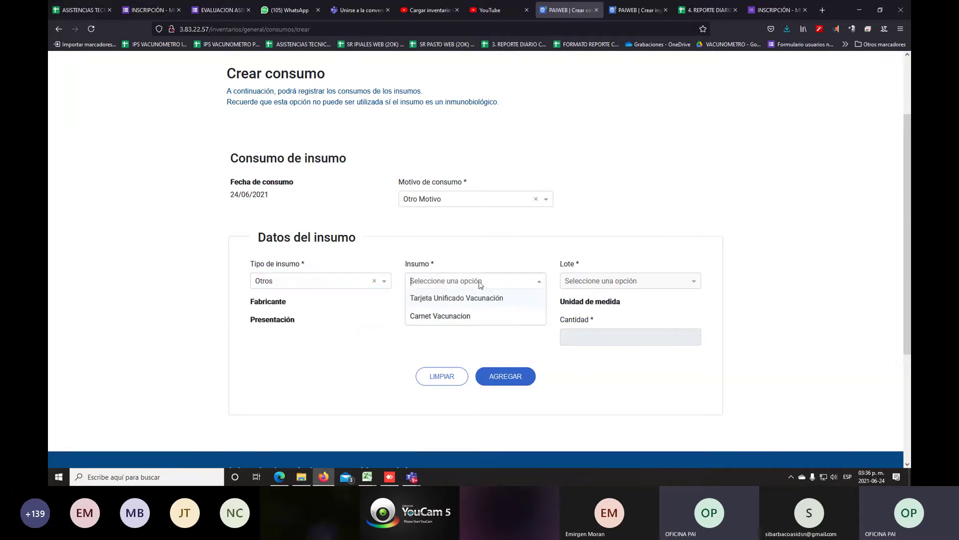
left_click(459, 317)
Step: Pick lot LOT123, enter quantity 25, and add the line to the consumption
left_click(594, 284)
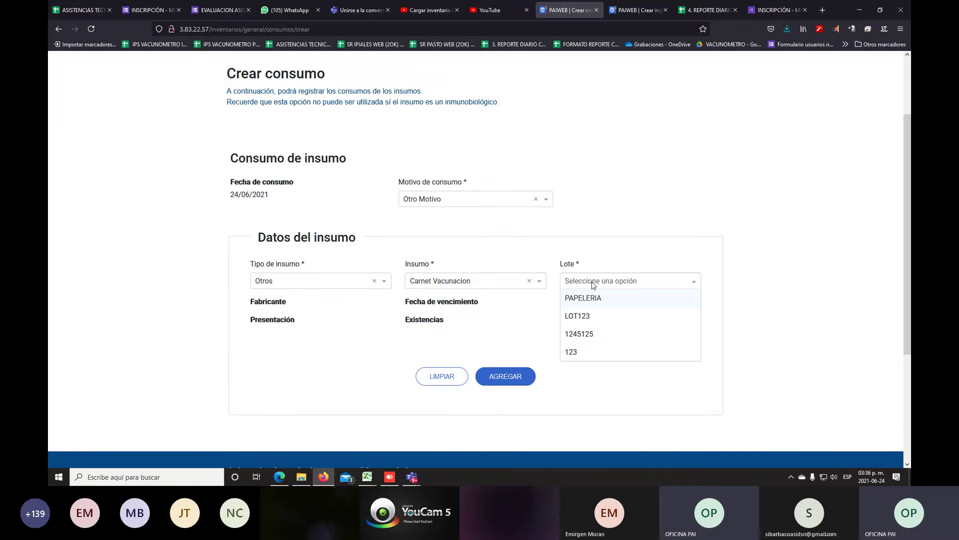
left_click(586, 317)
left_click(594, 350)
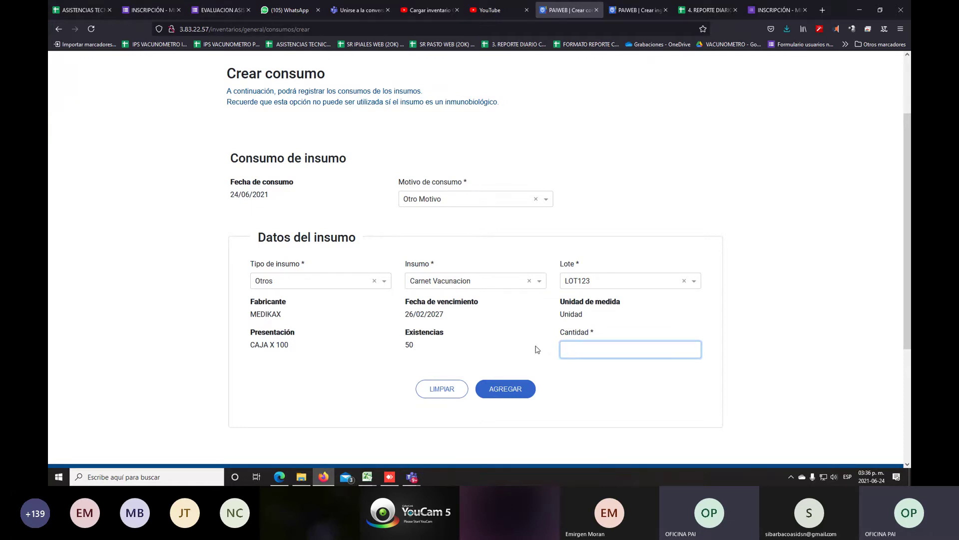
type("25")
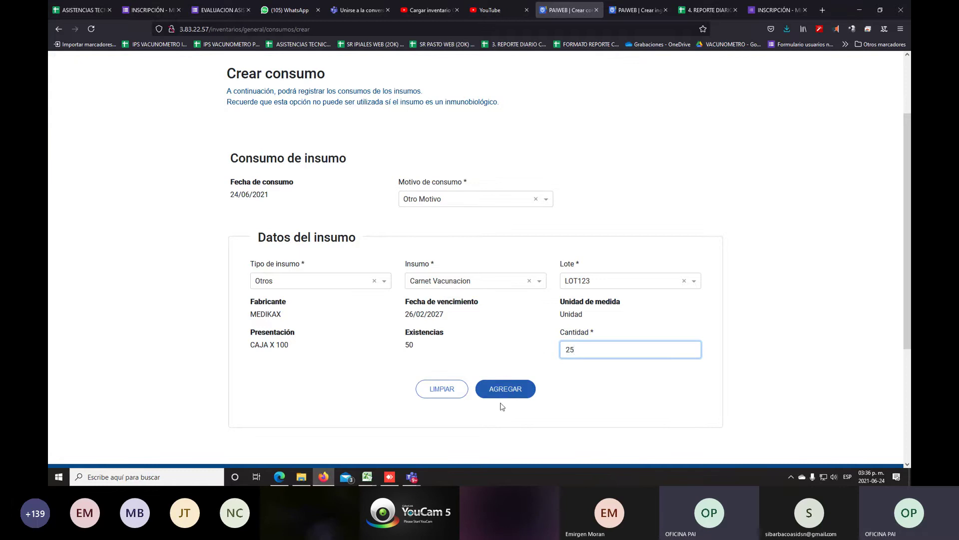
left_click(501, 392)
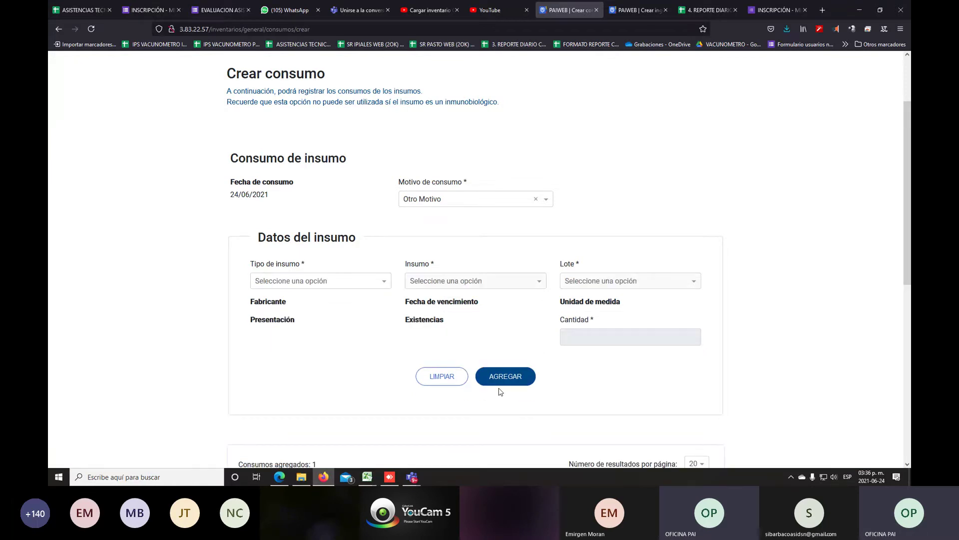
Step: Save the Carnet Vacunacion consumption, confirm its creation, and dismiss the success message
scroll(501, 391, "down", 5)
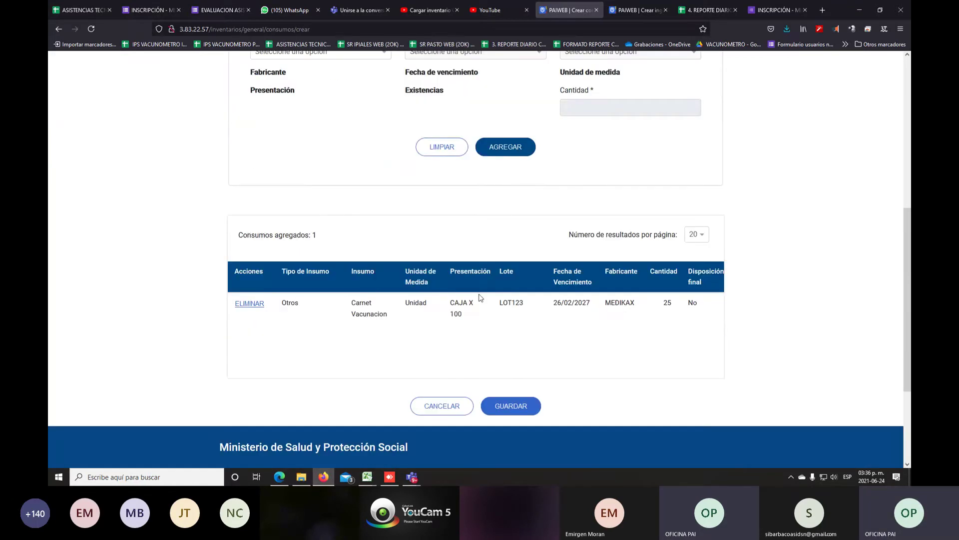
left_click(515, 405)
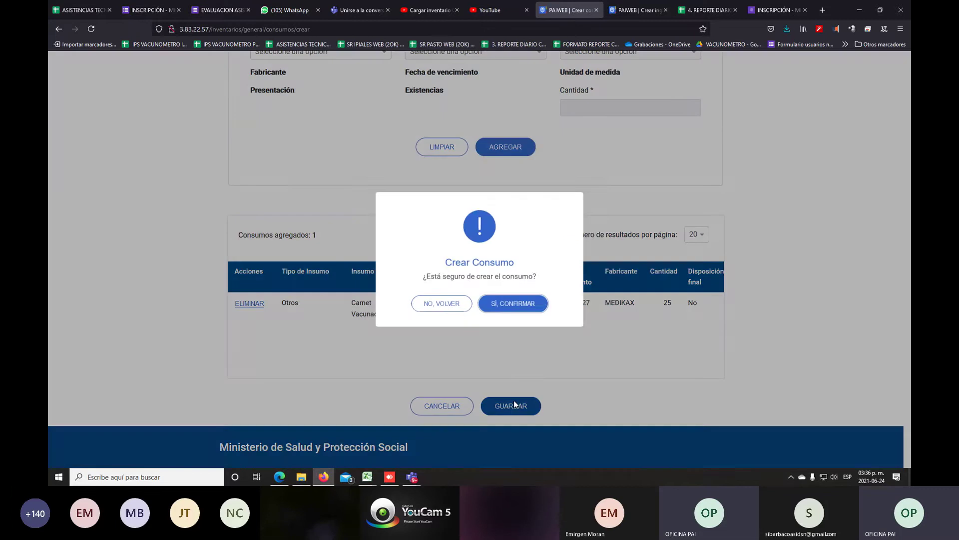
left_click(513, 306)
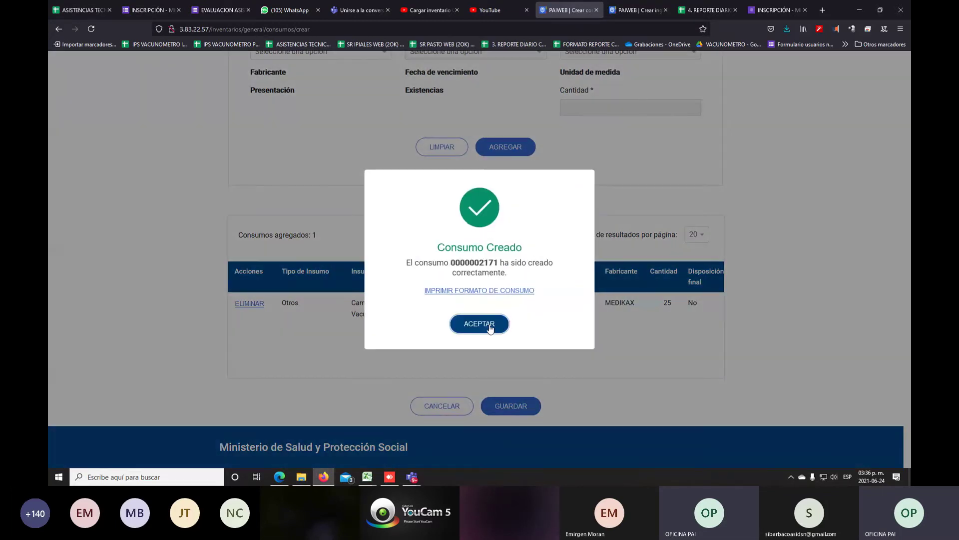
left_click(490, 327)
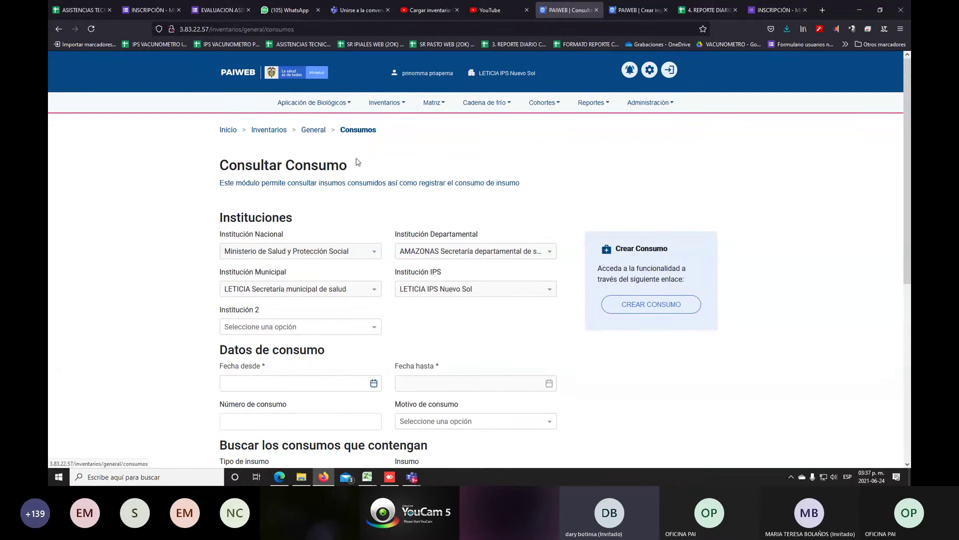
Step: Go to Inventarios > Consulta de ingresos de insumos and start a new supply entry
left_click(403, 105)
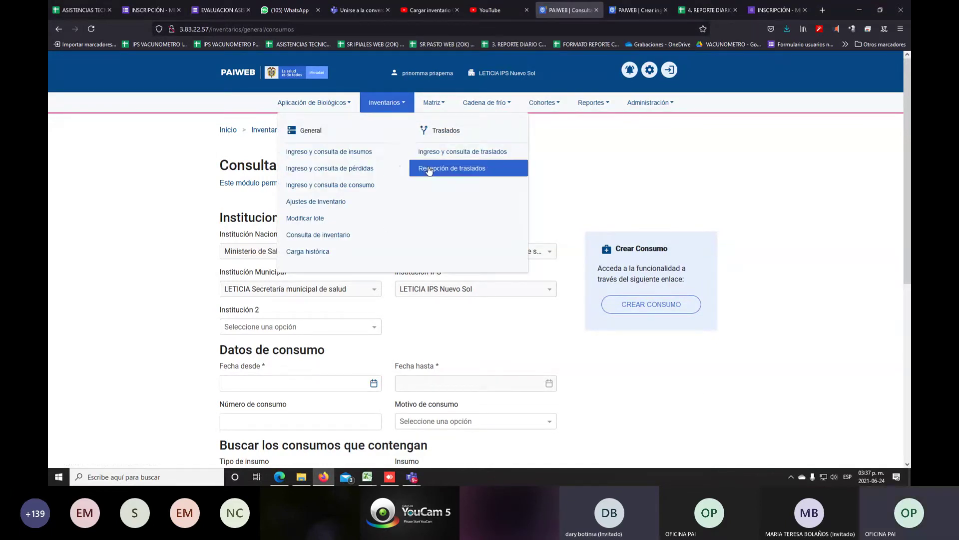
left_click(335, 157)
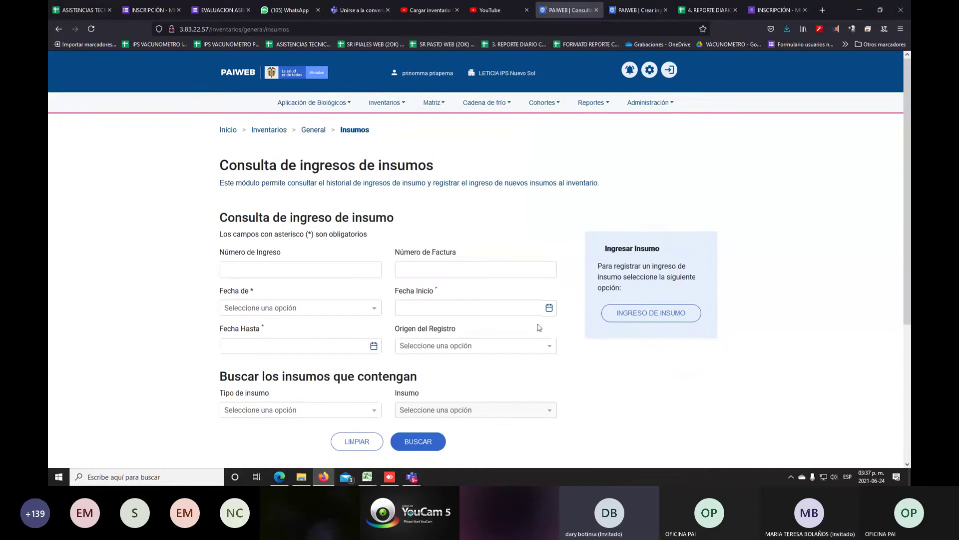
left_click(650, 317)
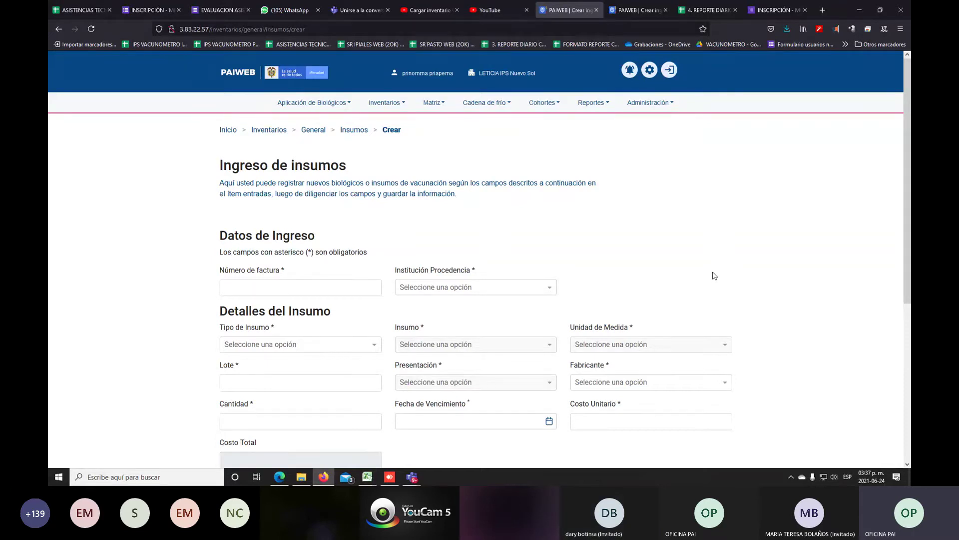
Step: Enter invoice number HOSPITALSANPEDRO-MGR-003, checking the guide PDF for the format
scroll(715, 275, "down", 3)
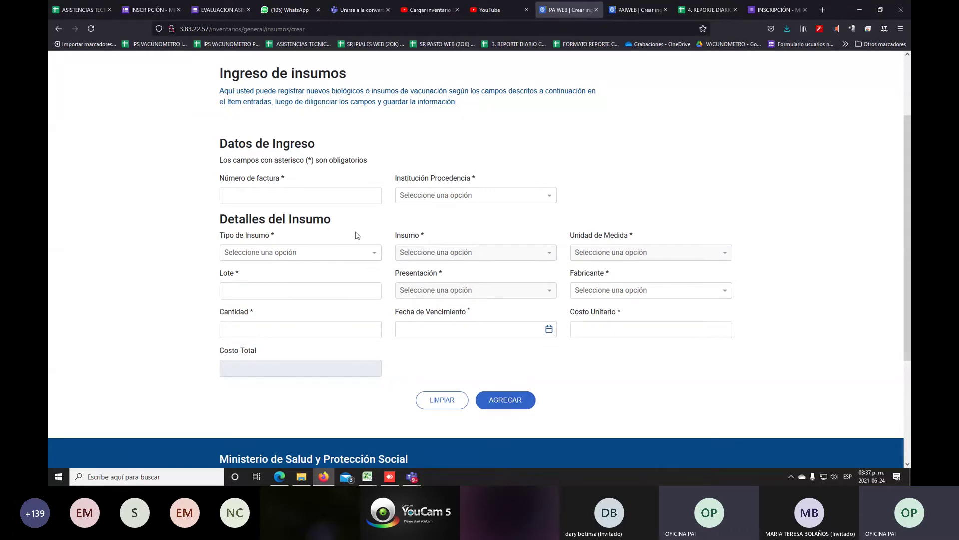
left_click(275, 193)
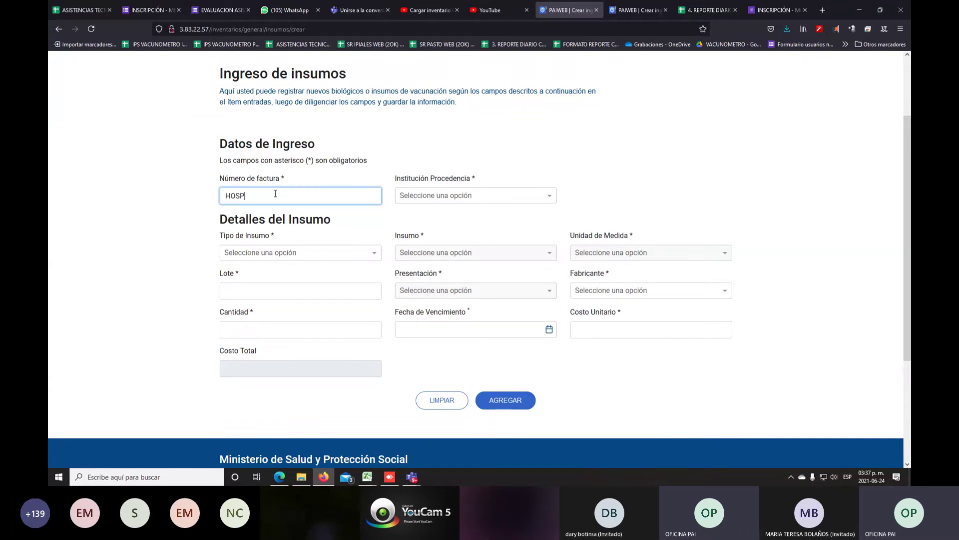
type("HOSPITALSANPEDRO-")
left_click(280, 476)
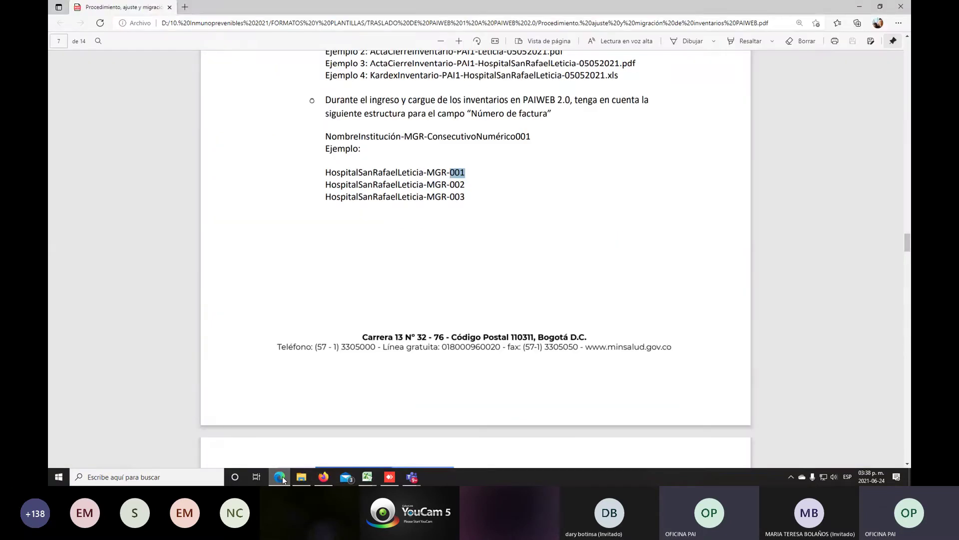
left_click(283, 479)
type("-M")
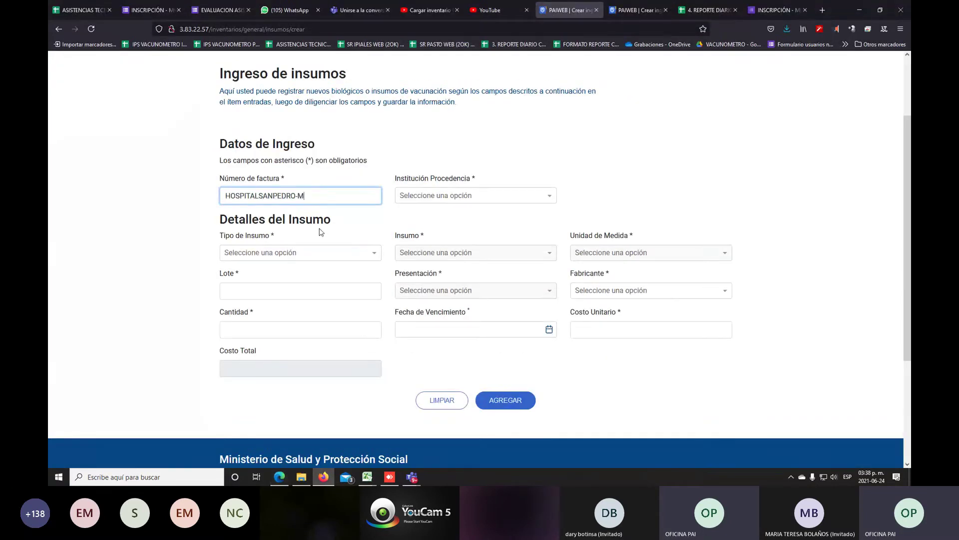
type("GR-003")
Step: Select OPS, Inmunobiológico, HEPATITIS B, Microgramos, MEDECO and Multidosis x 10 in the entry dropdowns
left_click(440, 197)
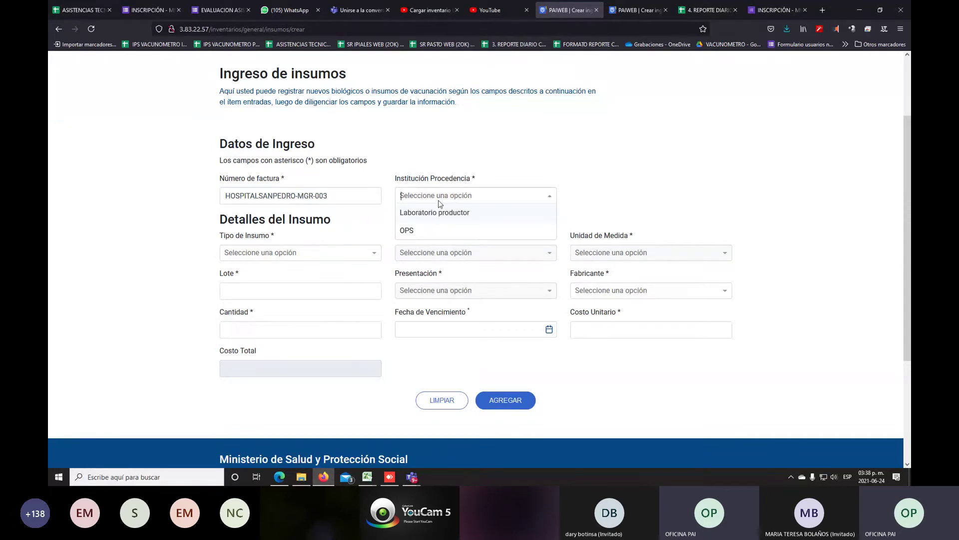
left_click(431, 231)
left_click(333, 260)
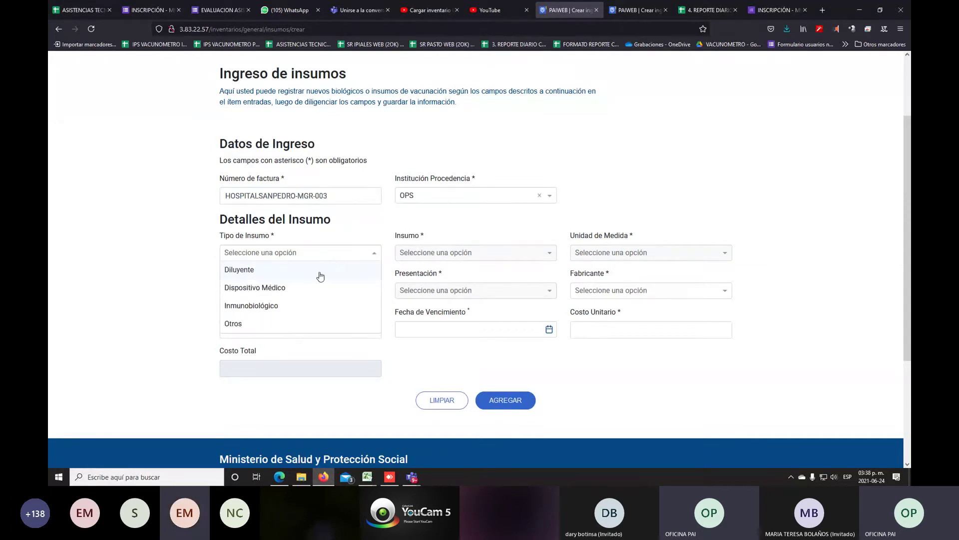
left_click(277, 308)
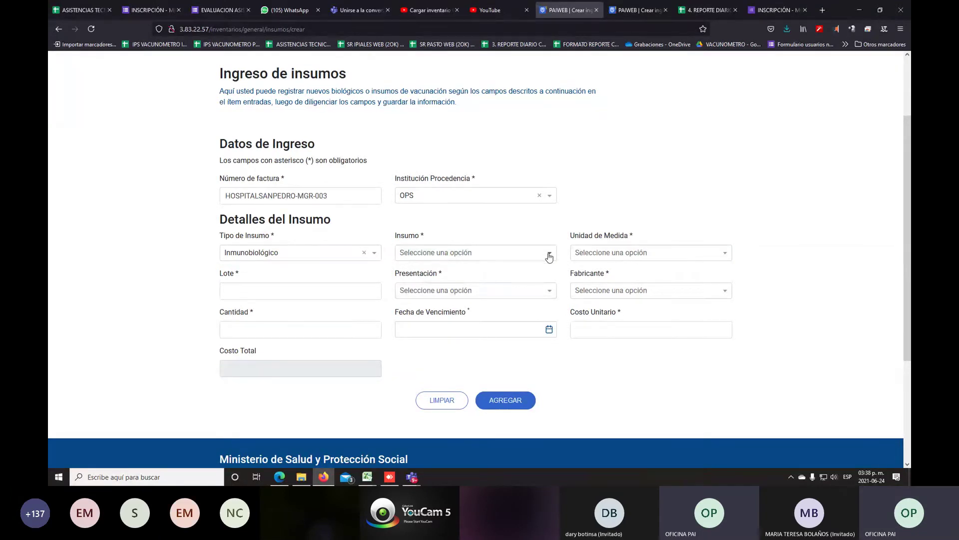
left_click(550, 257)
left_click(457, 306)
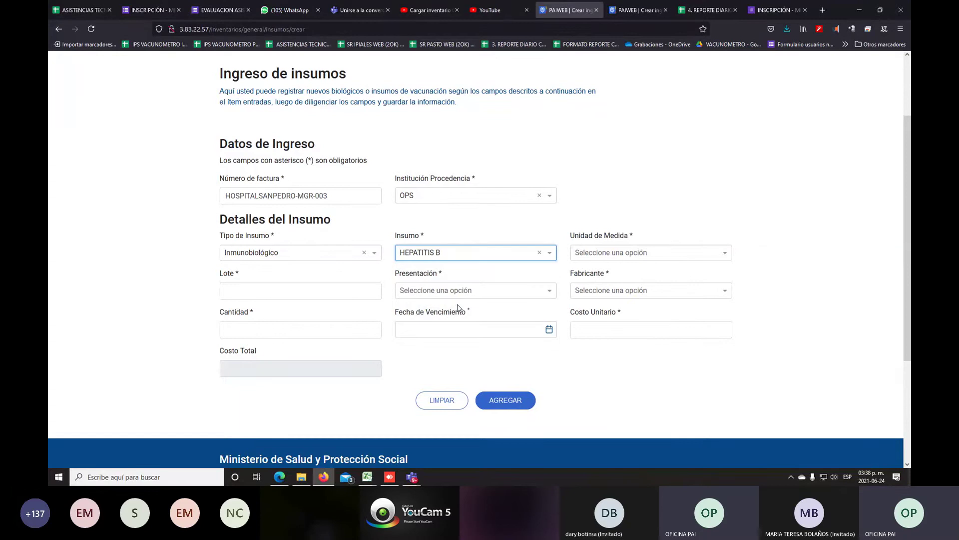
left_click(609, 257)
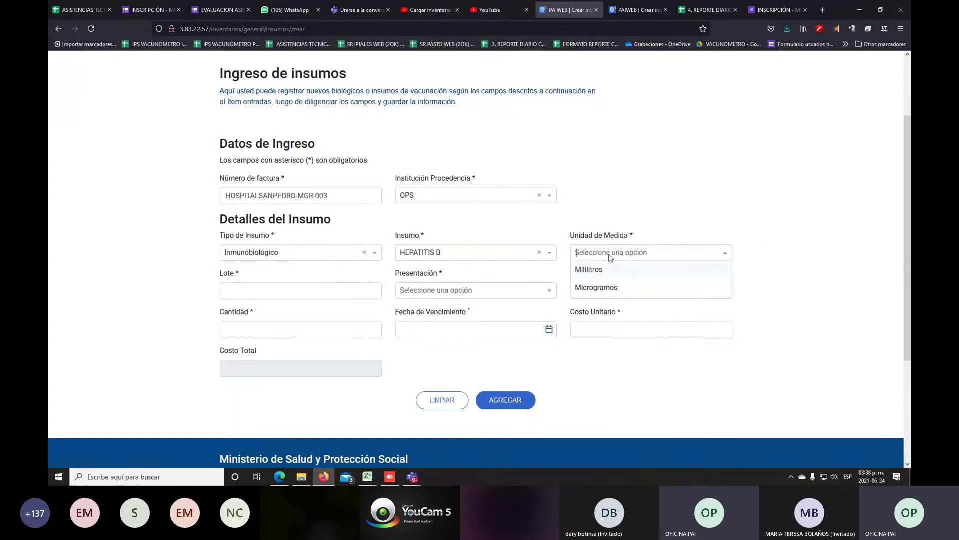
left_click(599, 286)
left_click(609, 295)
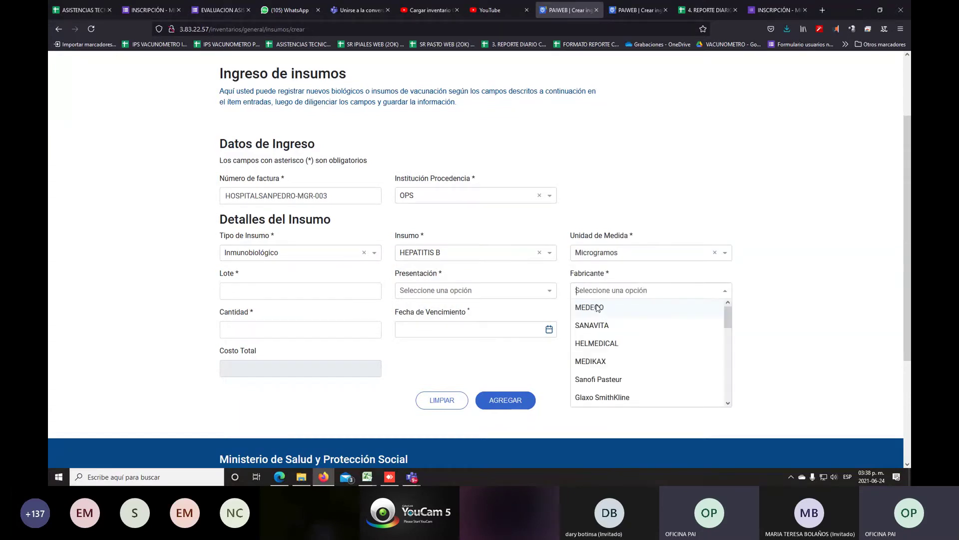
left_click(599, 306)
left_click(516, 296)
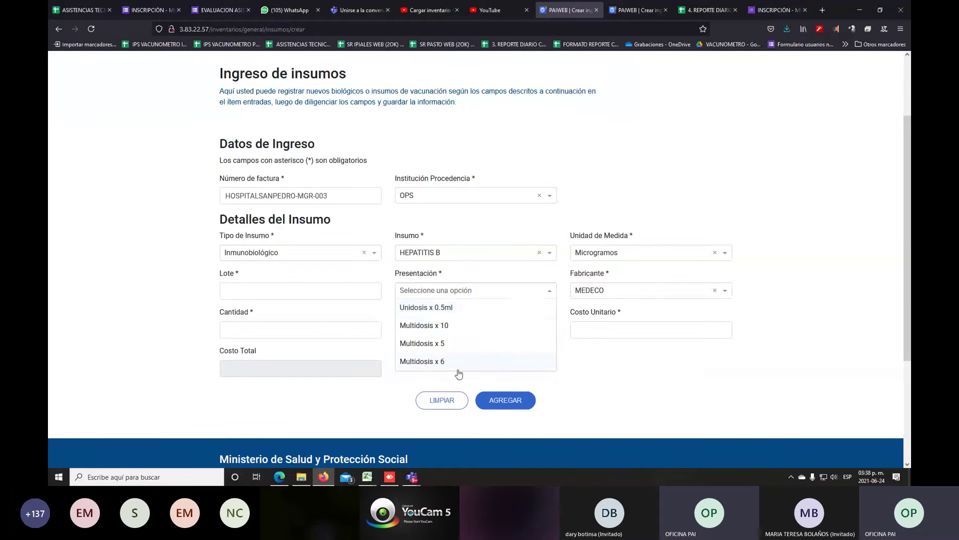
left_click(456, 326)
Step: Fill lot SFSFDS34342324, unit cost 500, an expiry date in 2023, and quantity 20
left_click(275, 294)
type("SF")
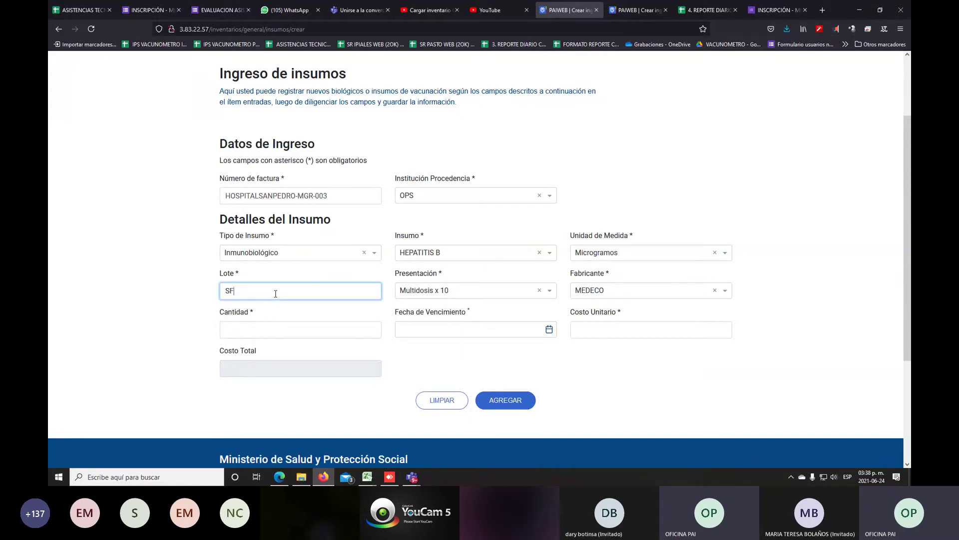
type("SFDS34342324")
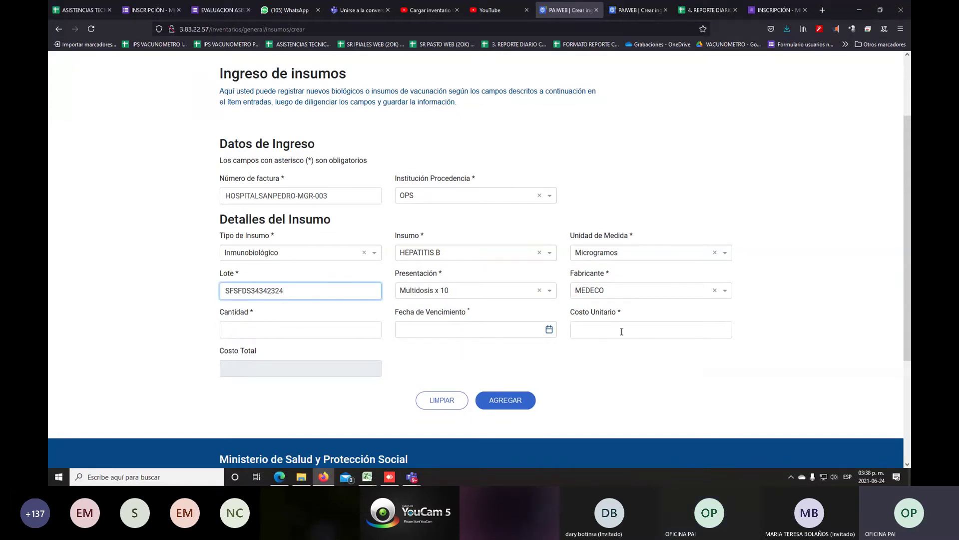
left_click(616, 328)
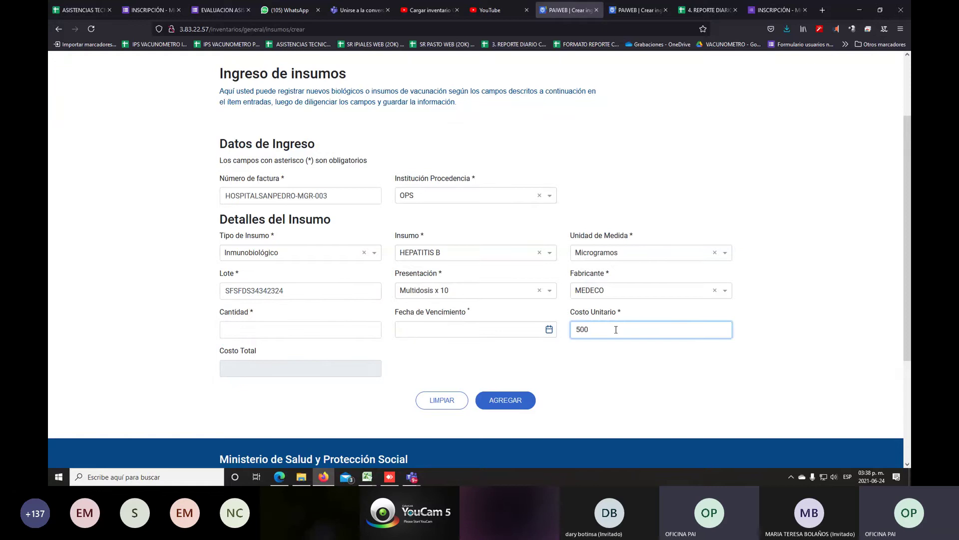
left_click(531, 332)
left_click(497, 268)
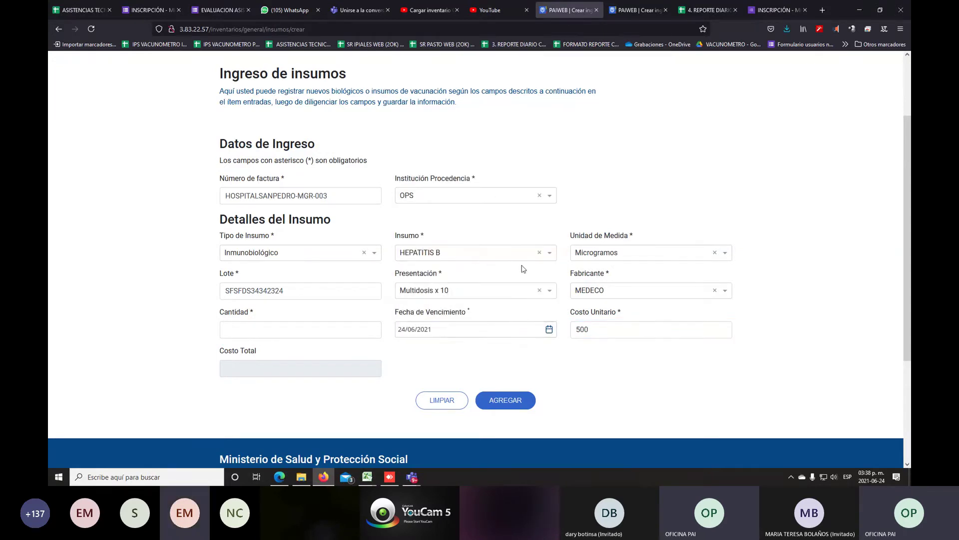
left_click(549, 330)
left_click(504, 151)
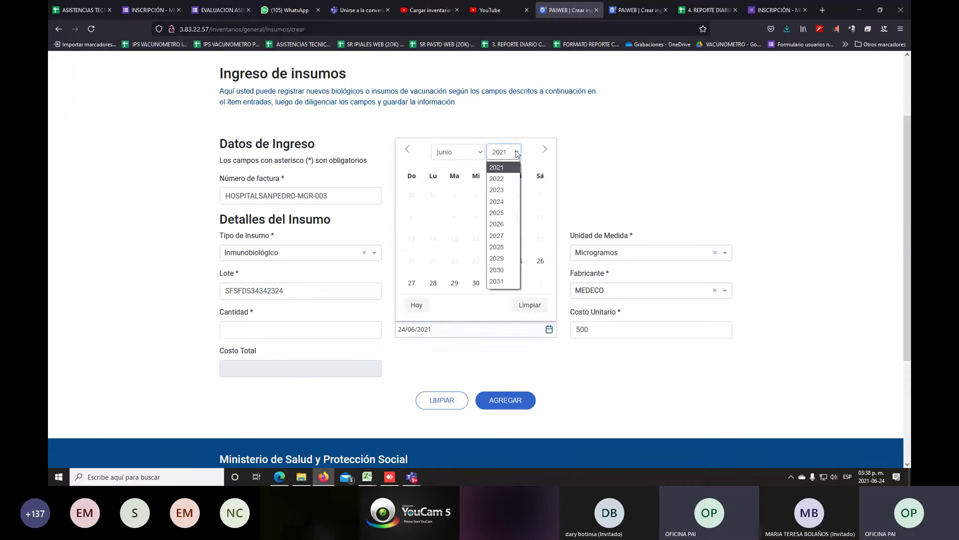
left_click(510, 189)
left_click(309, 328)
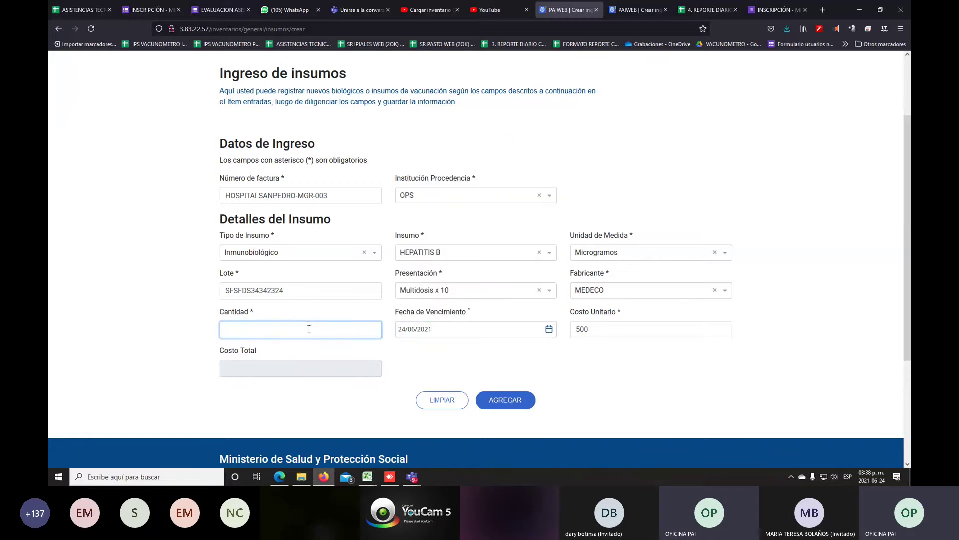
type("20")
left_click(460, 370)
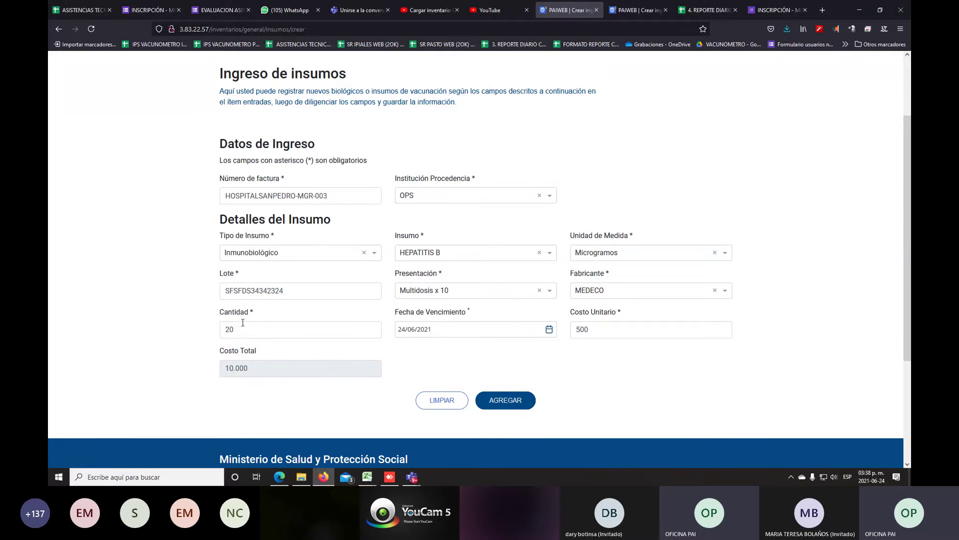
Step: Add the HEPATITIS B lot to the entry table and scroll through the table to check the new row
left_click(510, 405)
scroll(660, 370, "down", 3)
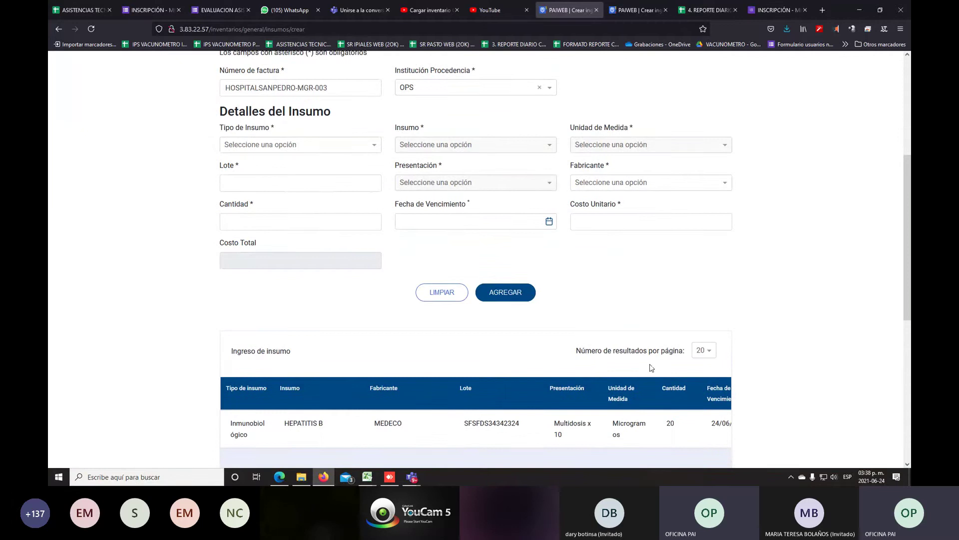
scroll(595, 353, "down", 1)
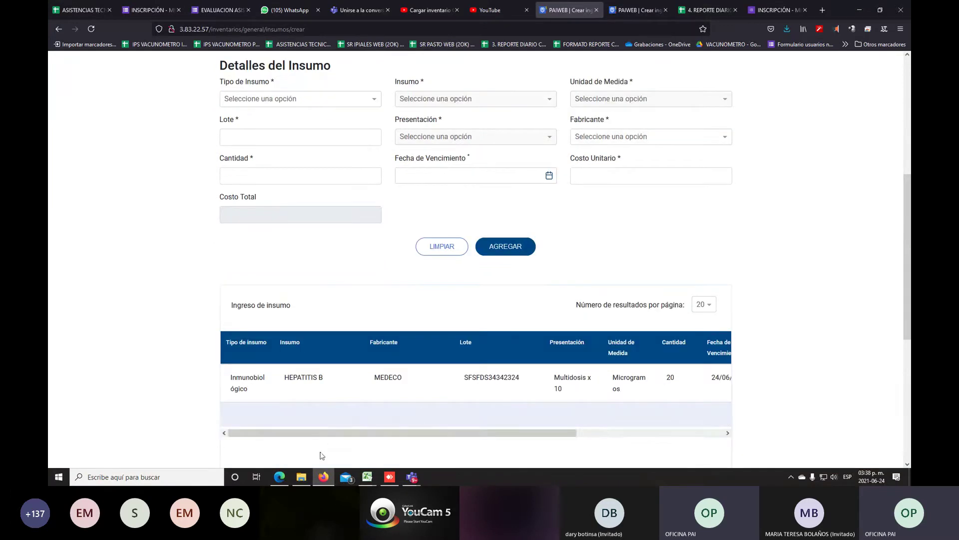
left_click_drag(332, 434, 617, 443)
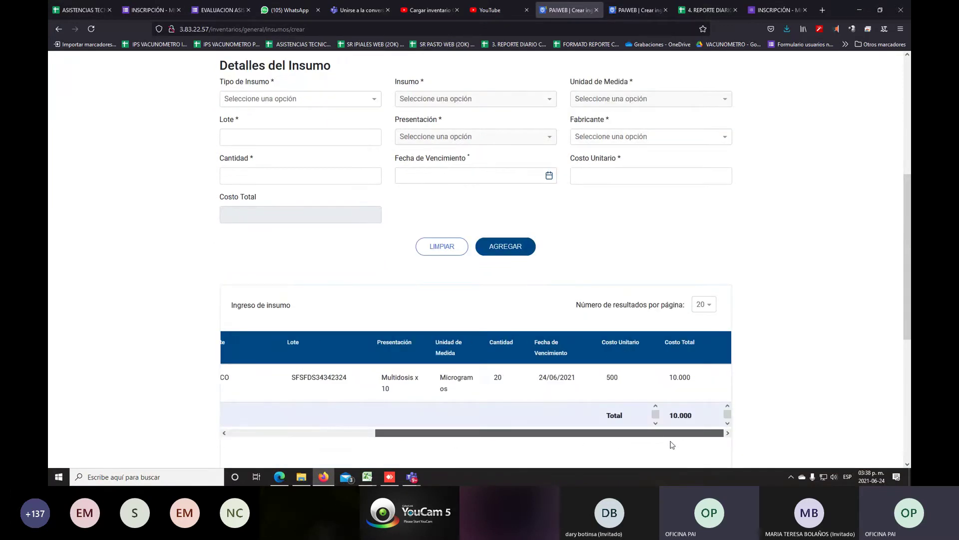
left_click_drag(488, 435, 322, 450)
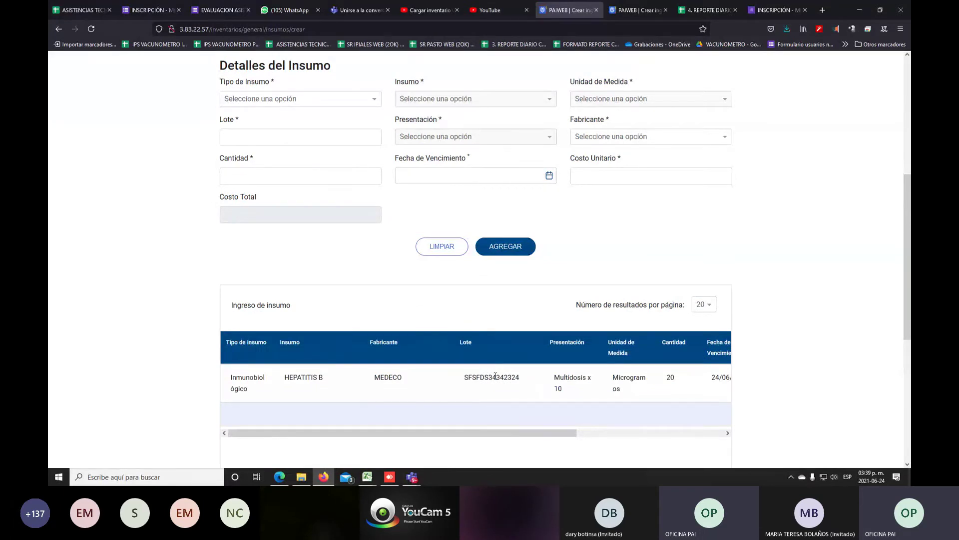
scroll(495, 374, "up", 4)
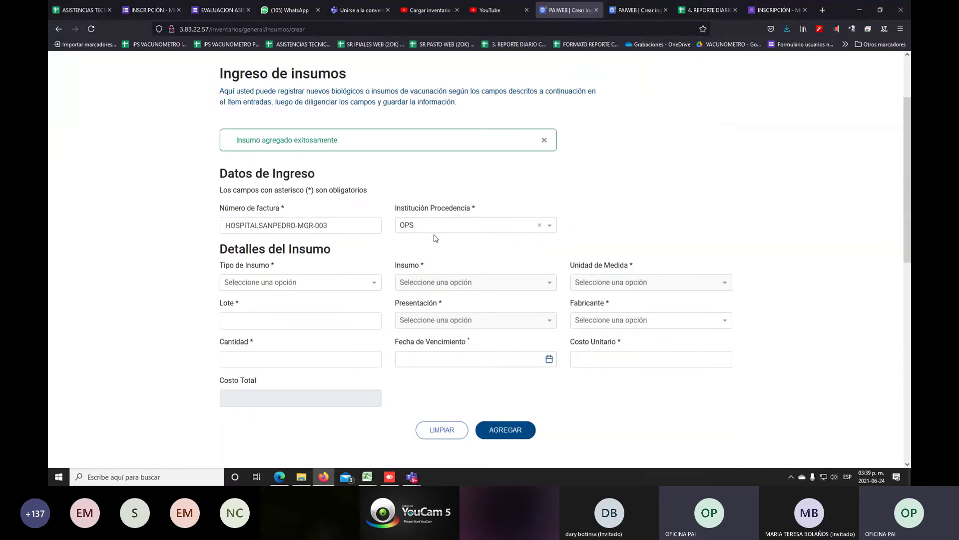
Step: Select Dispositivo Médico, JERINGA 27 x 3/4, Mililitros, SANAVITA and presentation 22Gx1 1/2"
left_click(323, 288)
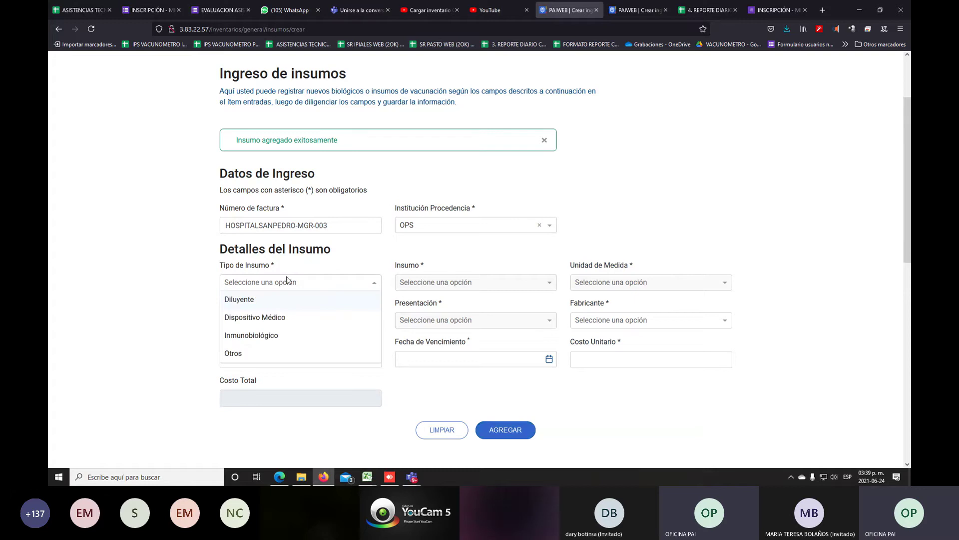
left_click(260, 324)
left_click(458, 285)
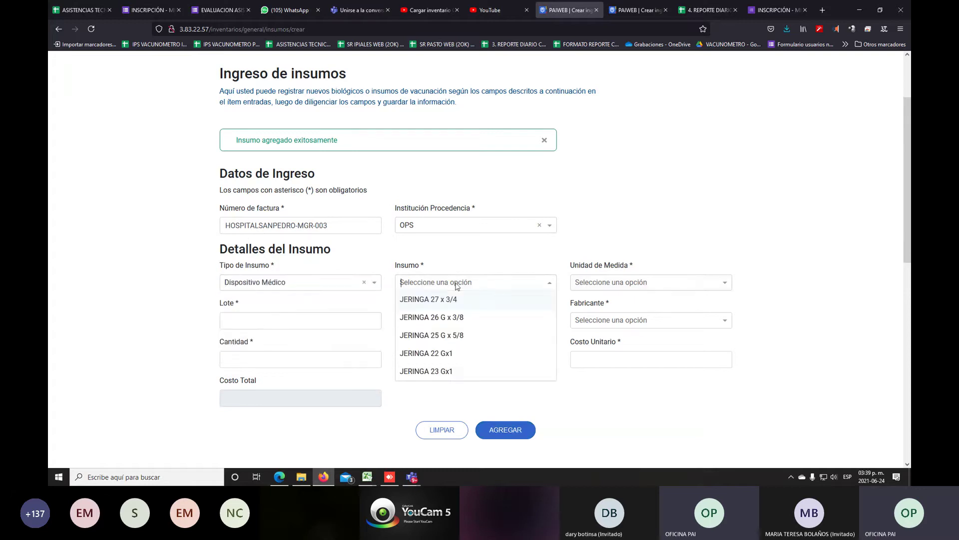
left_click(453, 302)
left_click(612, 285)
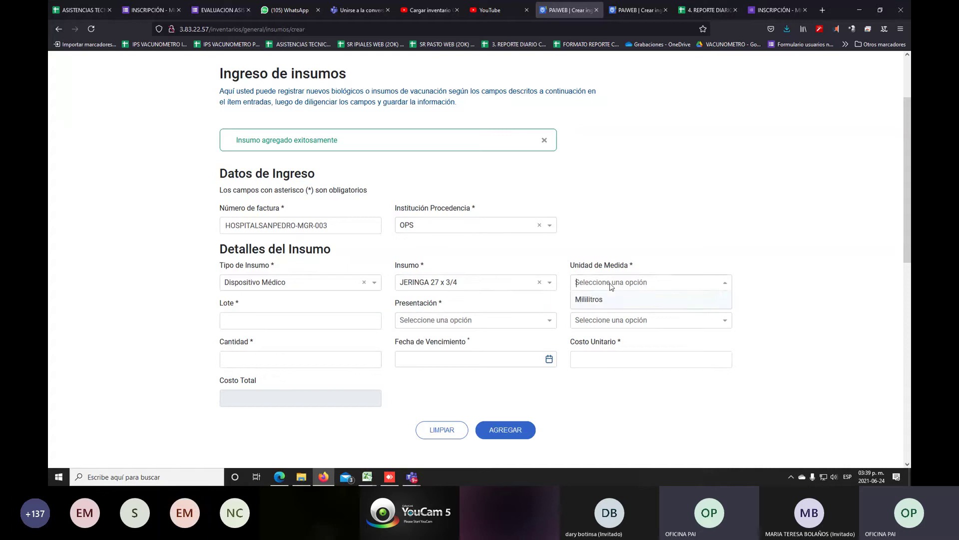
left_click(603, 303)
left_click(607, 325)
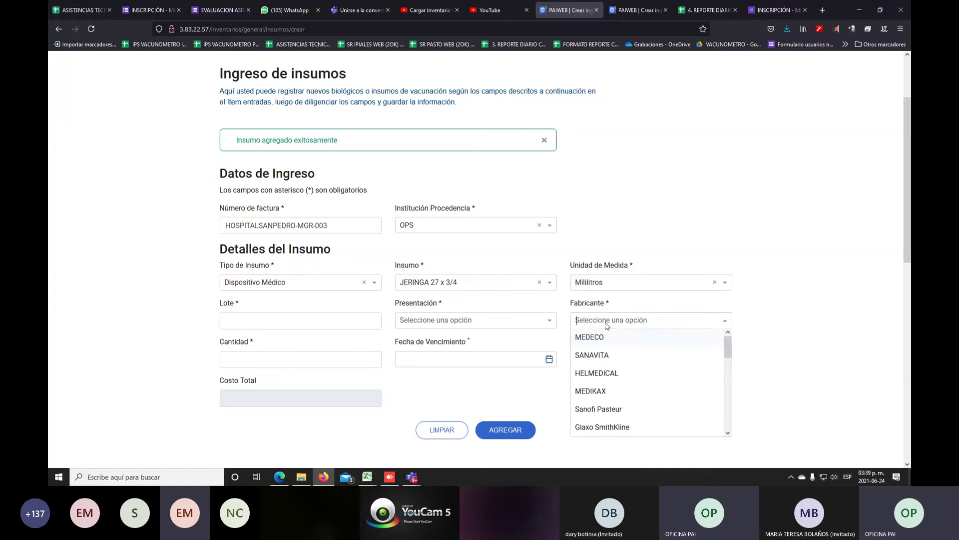
left_click(601, 355)
left_click(473, 324)
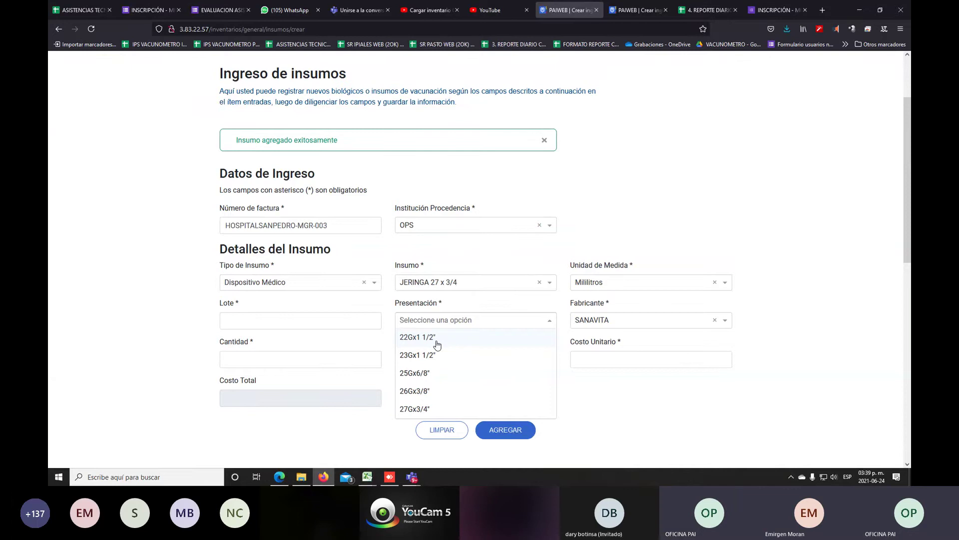
left_click(436, 338)
Step: Fill lot DASD32434, unit cost 26, expiry 25/06/2021 and quantity 23
left_click(268, 319)
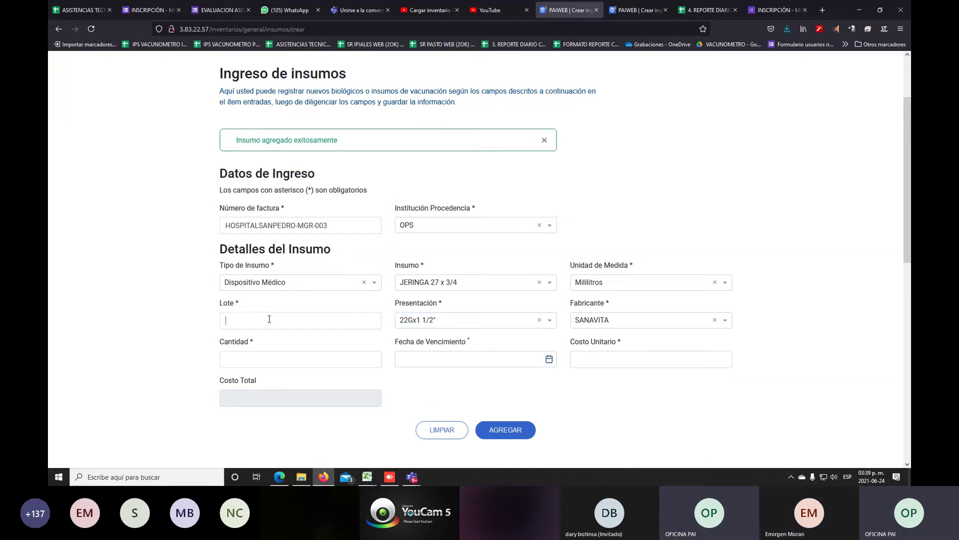
type("DASD32434")
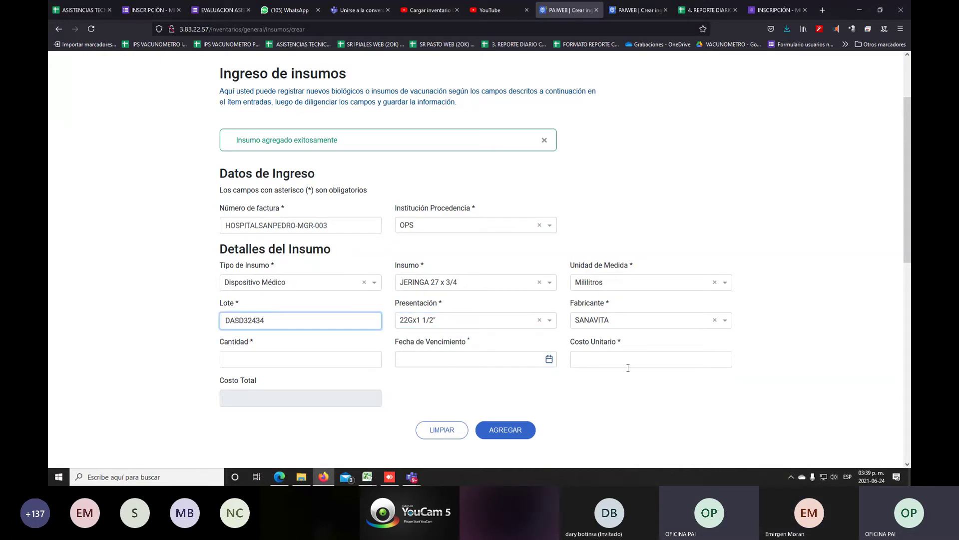
left_click(653, 360)
type("2")
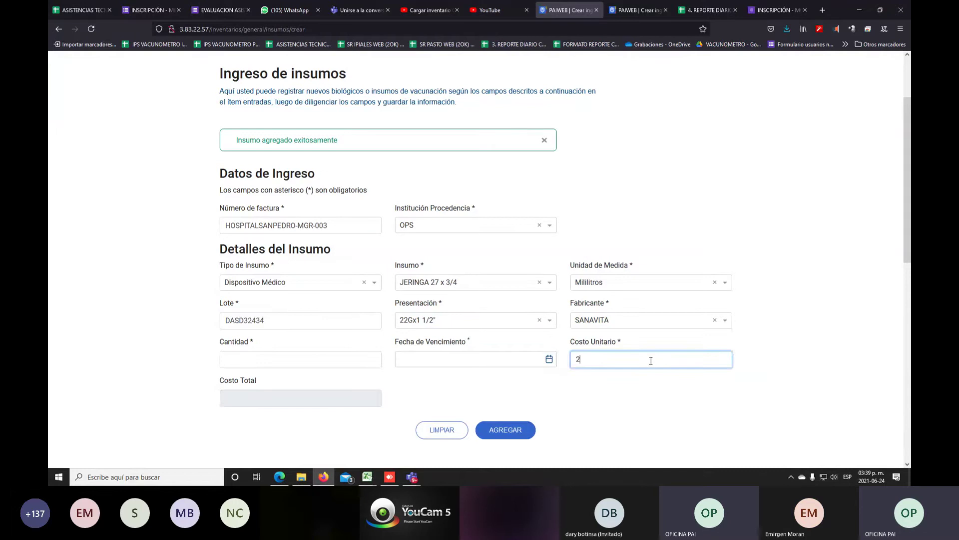
type("6")
left_click(452, 359)
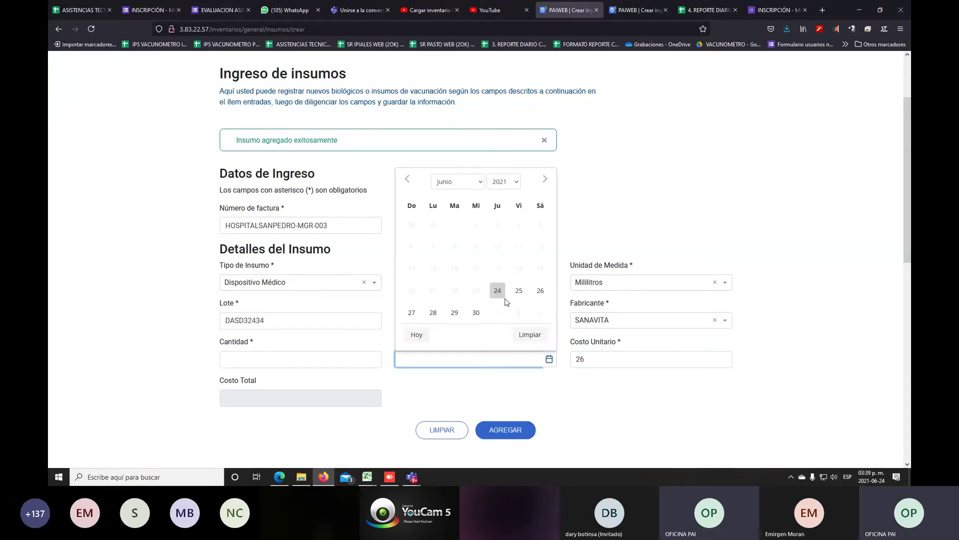
left_click(519, 290)
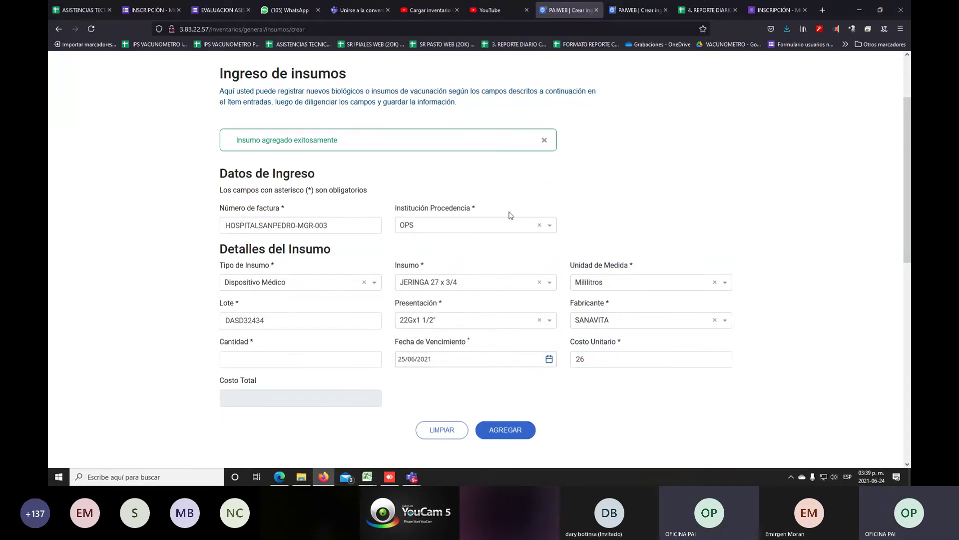
left_click(286, 361)
type("23")
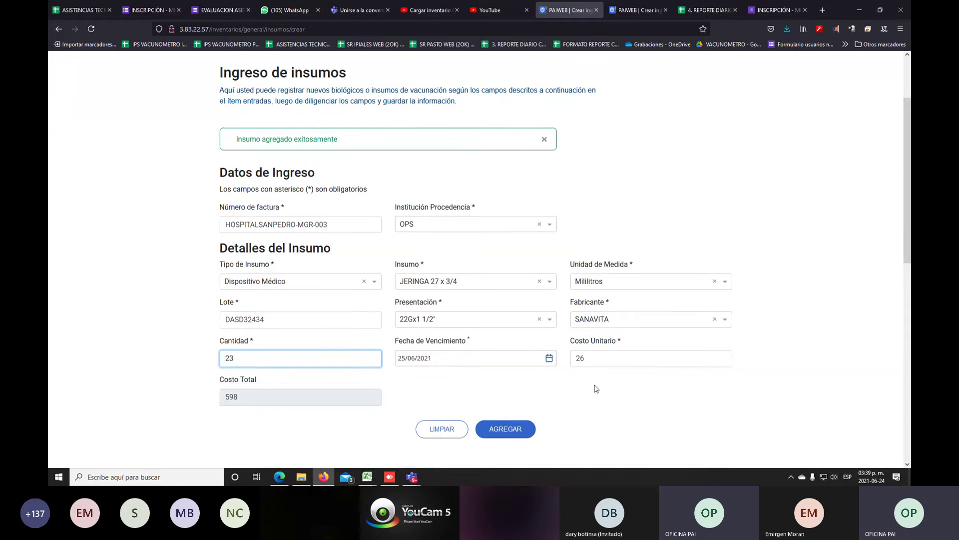
scroll(593, 388, "down", 2)
Step: Add JERINGA 27 x 3/4 lot DASD32434 below HEPATITIS B and review the row, totalling 10.598
left_click(506, 338)
scroll(664, 367, "down", 2)
scroll(664, 368, "down", 2)
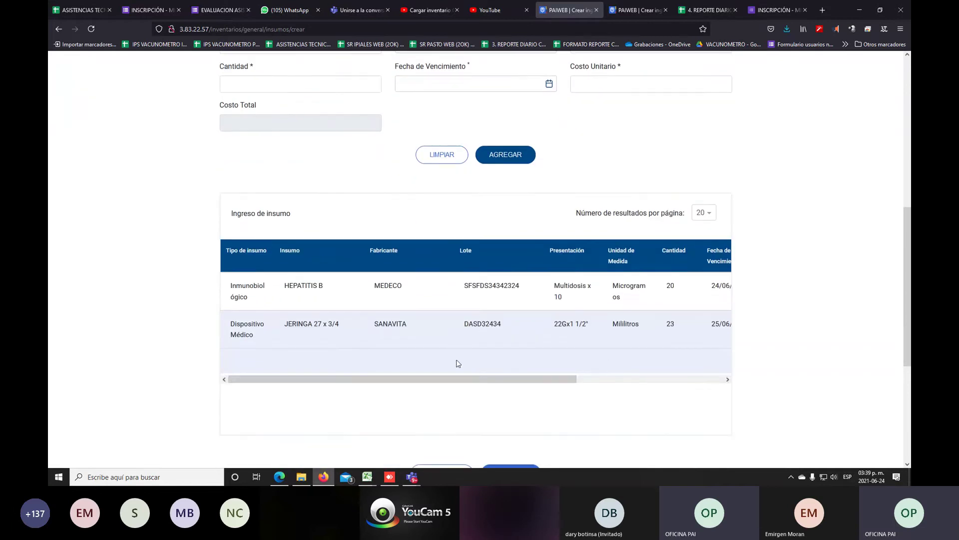
left_click_drag(527, 385, 272, 381)
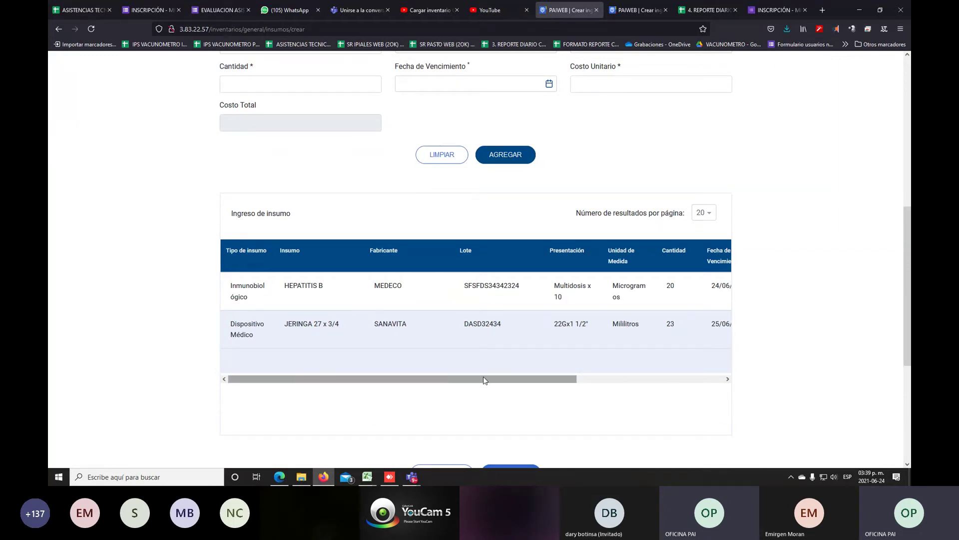
left_click_drag(487, 379, 162, 398)
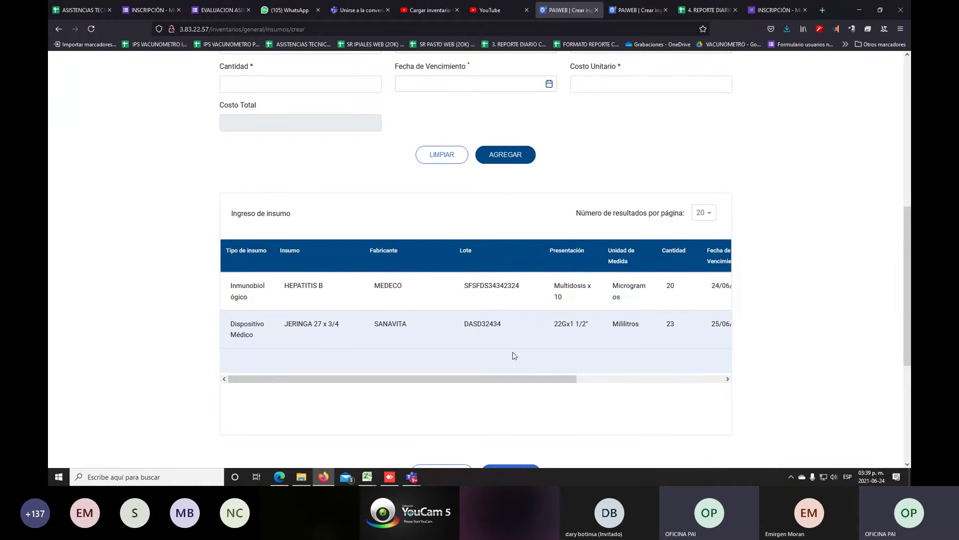
scroll(514, 353, "down", 2)
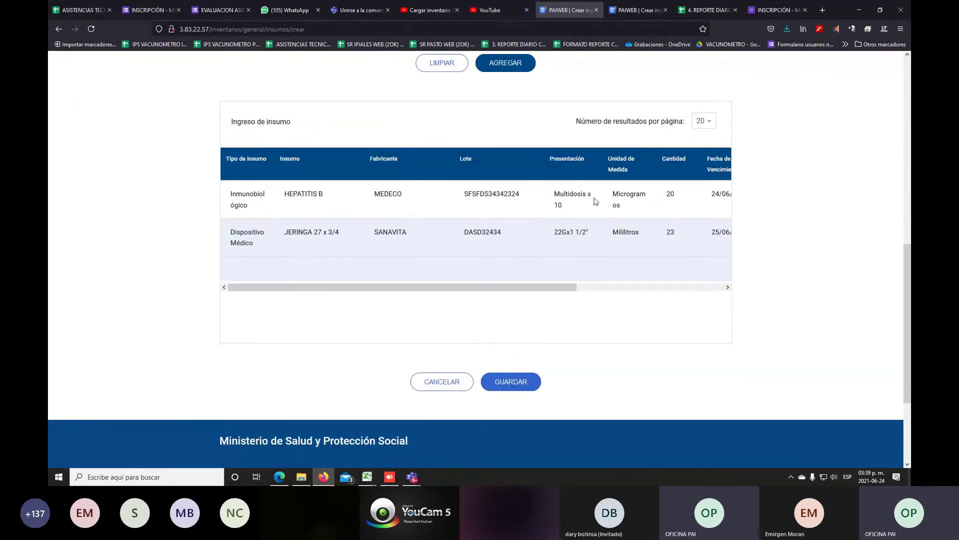
Step: Cancel the two-line entry without saving, confirming with SI, then start a new INGRESO DE INSUMO form
left_click(447, 386)
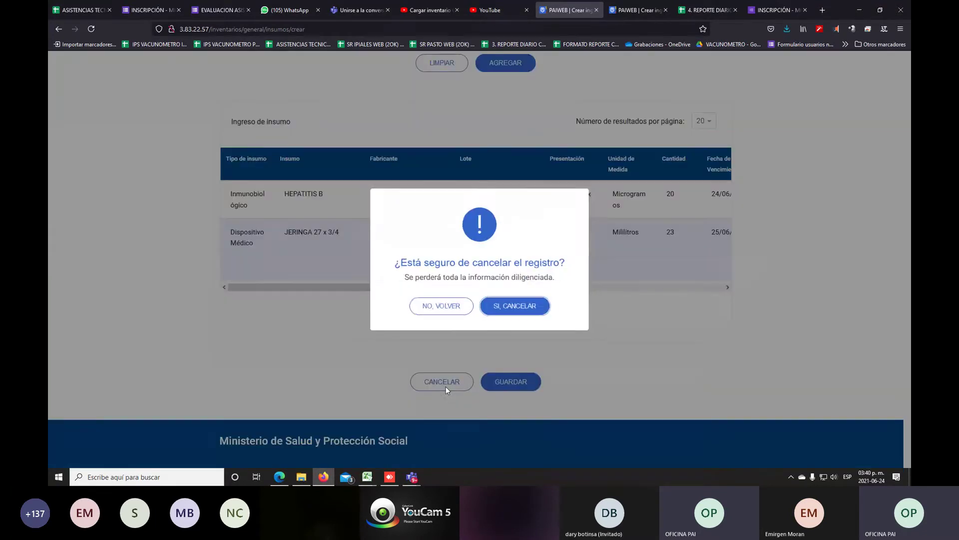
left_click(509, 313)
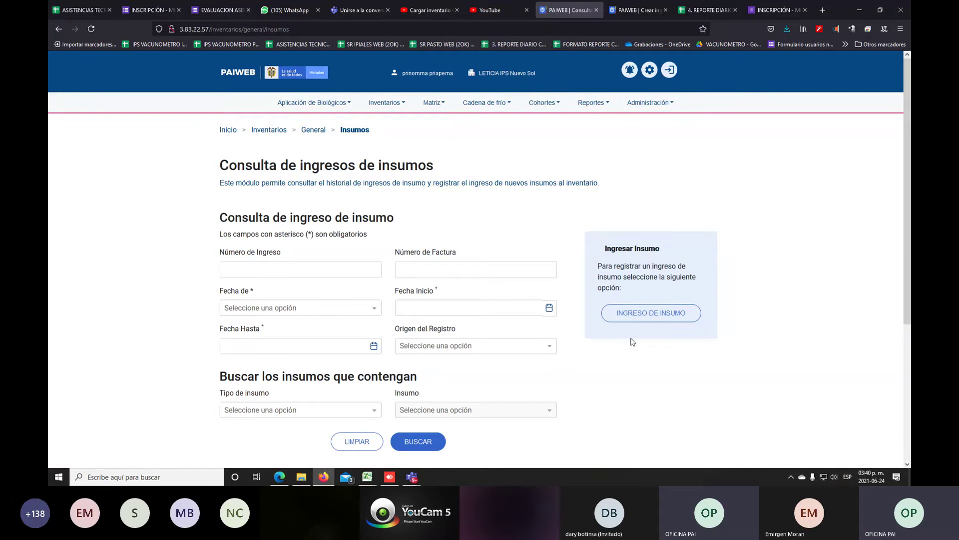
left_click(634, 313)
scroll(534, 336, "down", 2)
Step: Set Tipo de Insumo to Inmunobiológico after briefly trying Dispositivo Médico
scroll(534, 335, "down", 2)
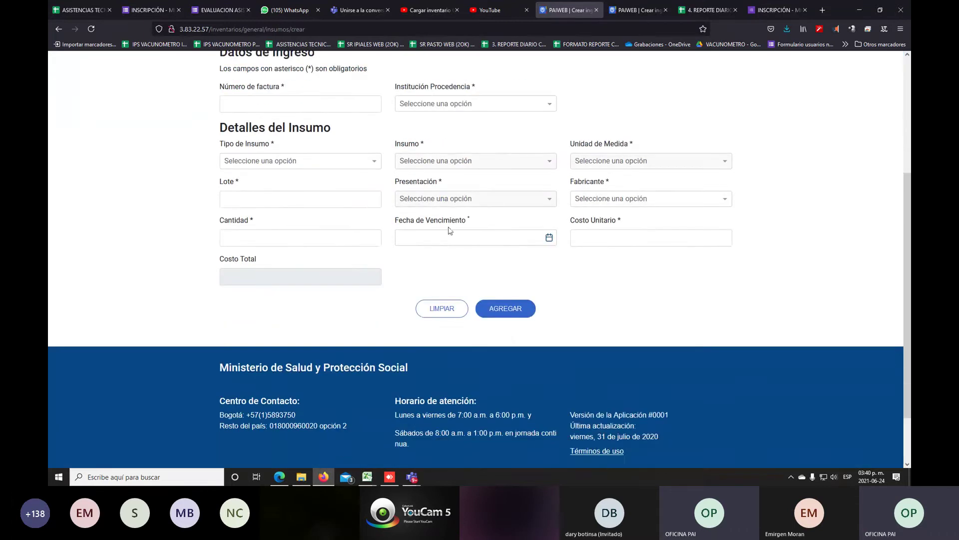
scroll(453, 230, "up", 1)
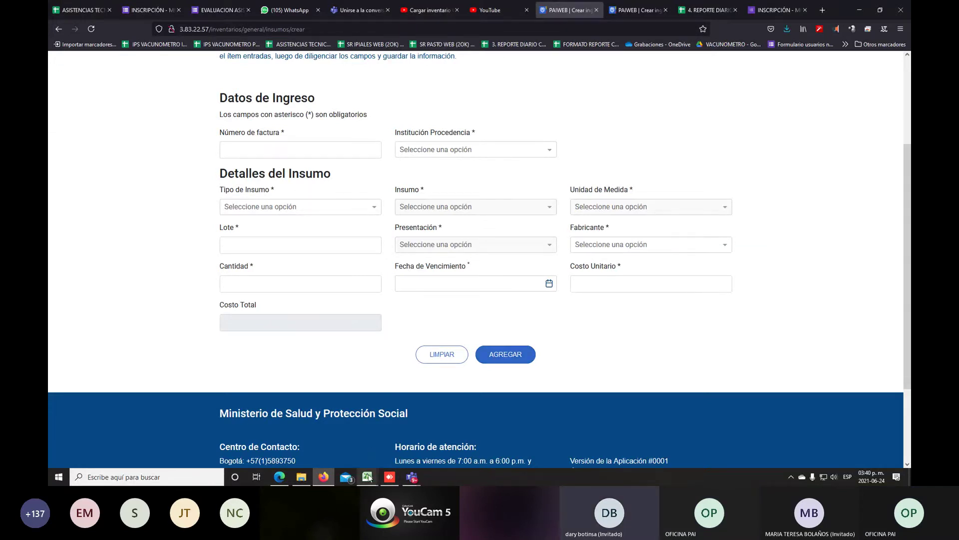
mouse_move(366, 480)
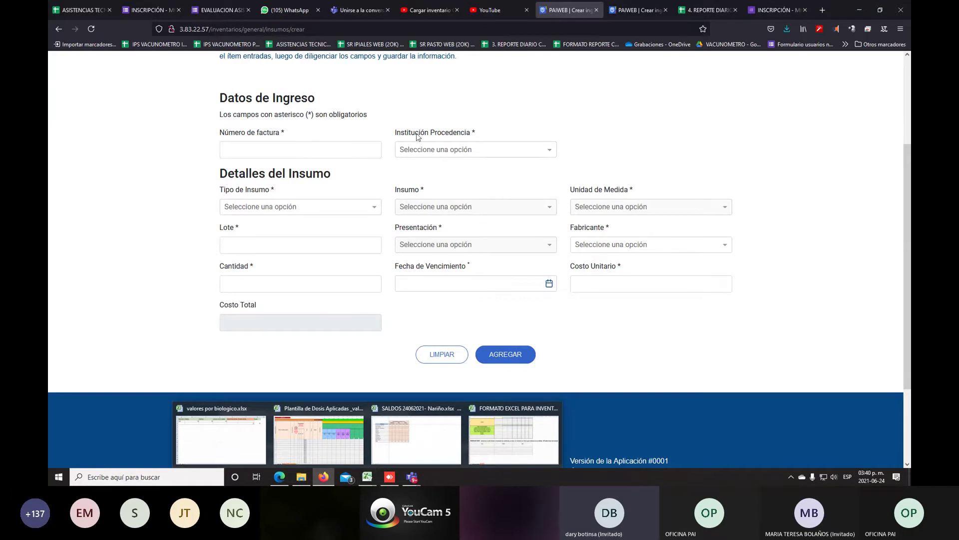
left_click(373, 206)
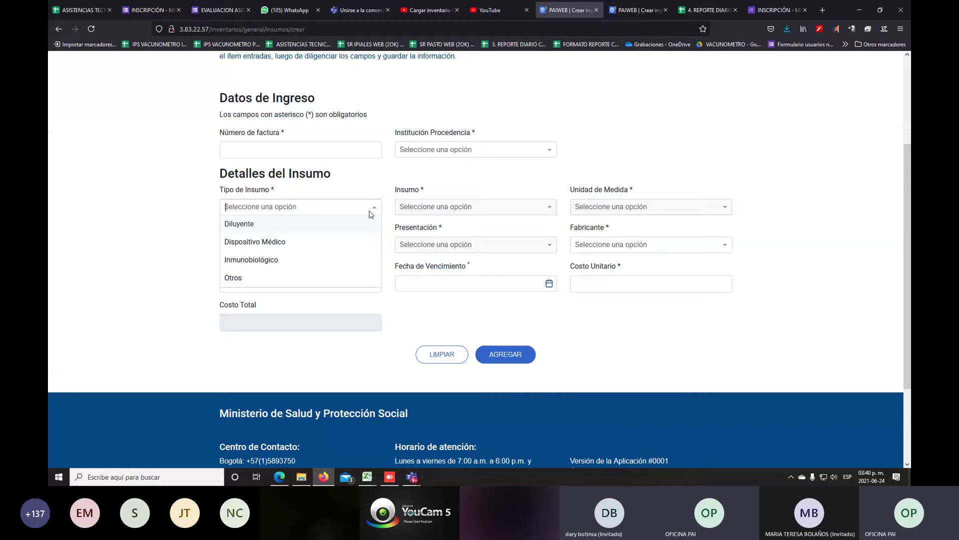
left_click(289, 242)
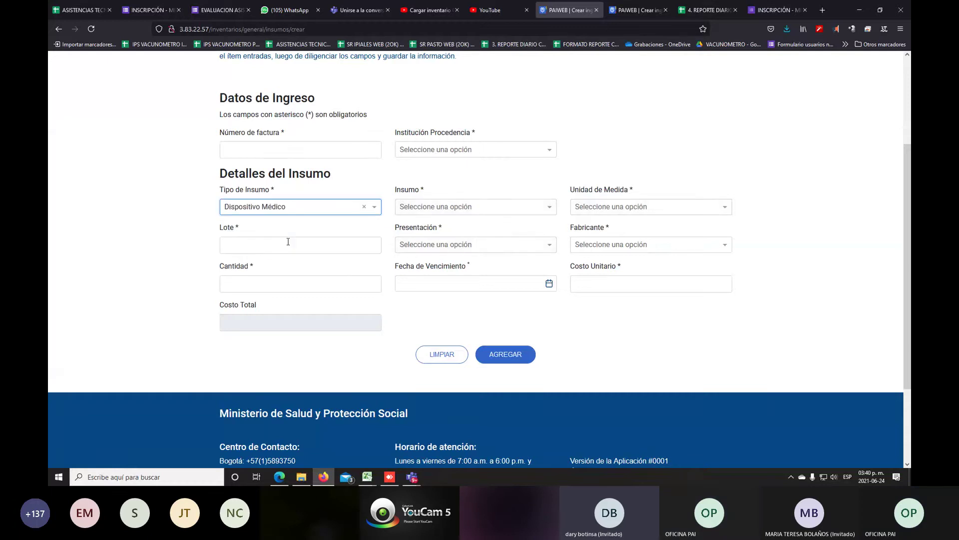
left_click(548, 215)
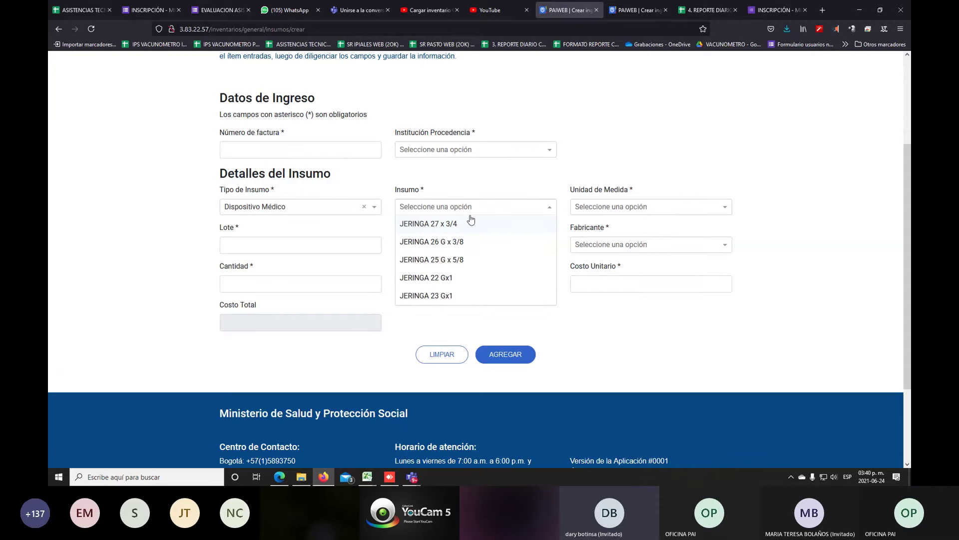
left_click(380, 214)
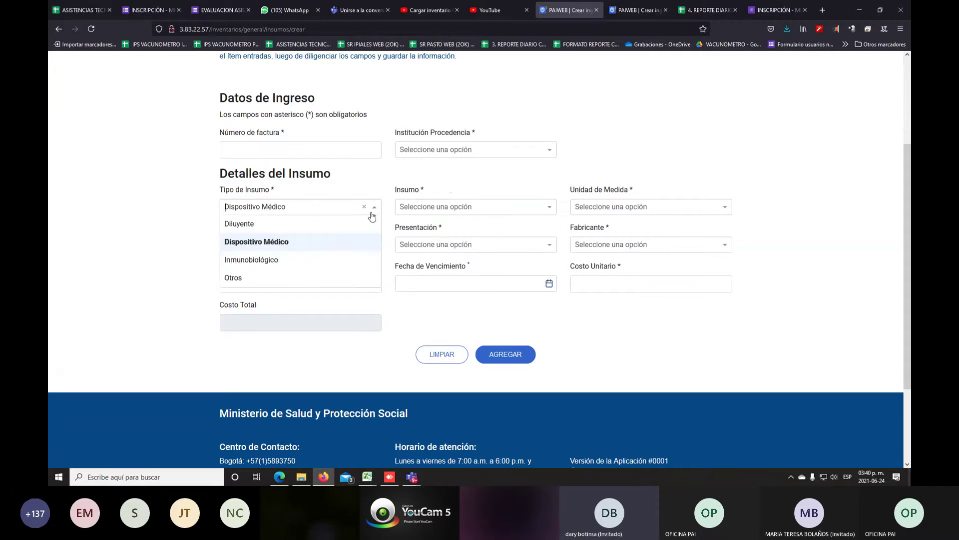
left_click(309, 265)
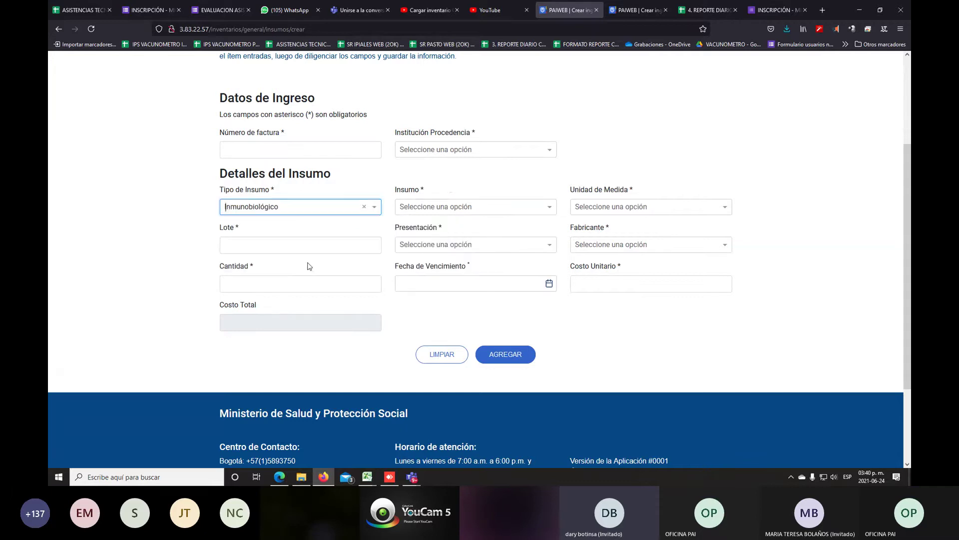
left_click(373, 212)
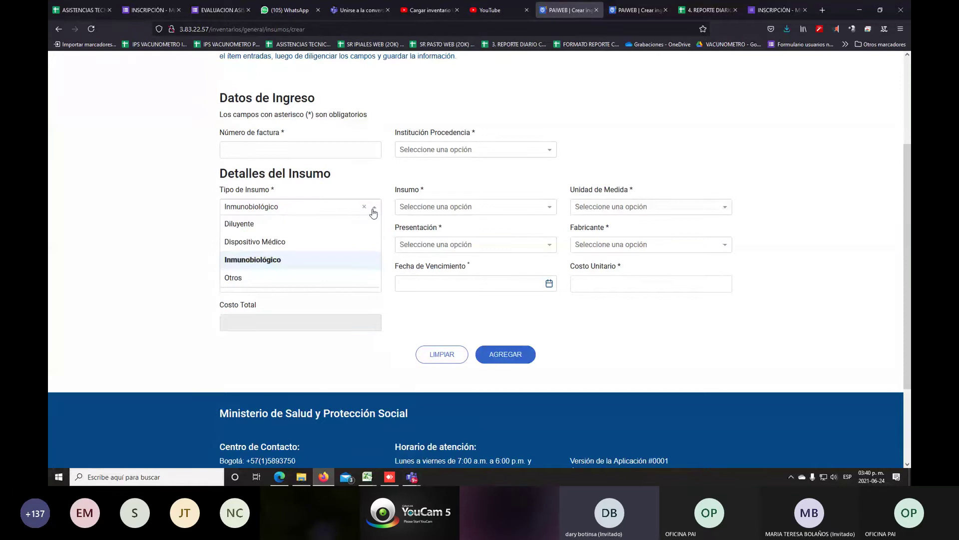
left_click(373, 213)
Step: Search 'VOP' in the Insumo list and select VOP as the supply
left_click(511, 209)
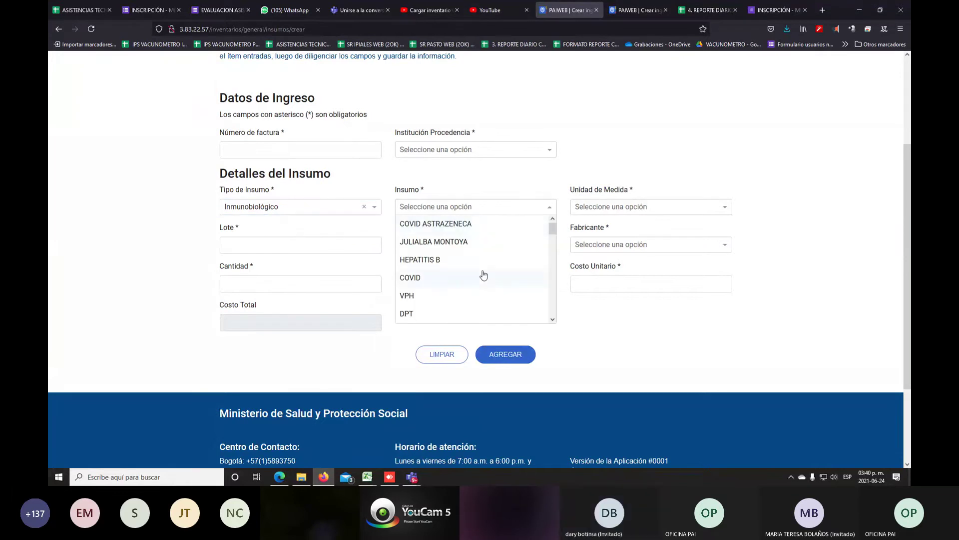
scroll(484, 275, "down", 3)
scroll(483, 274, "down", 2)
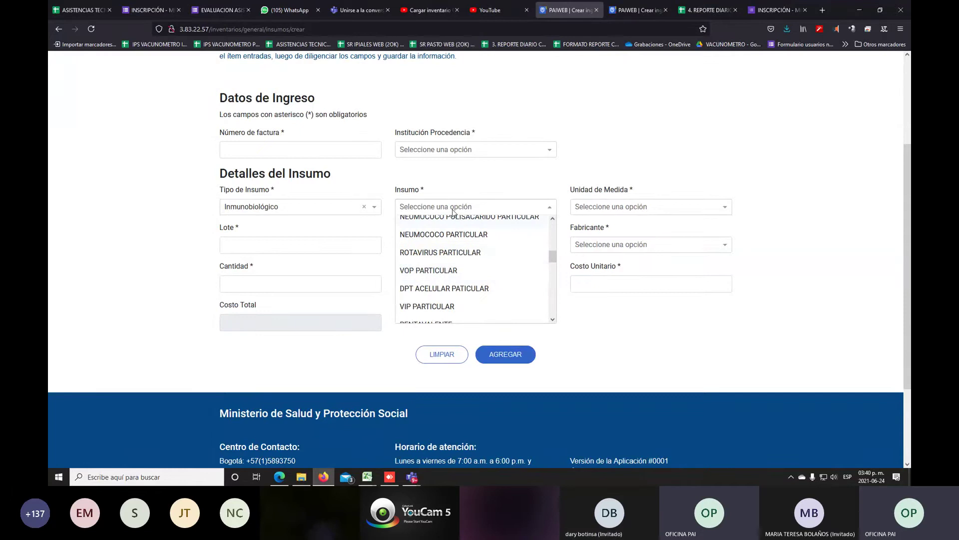
type("VOP")
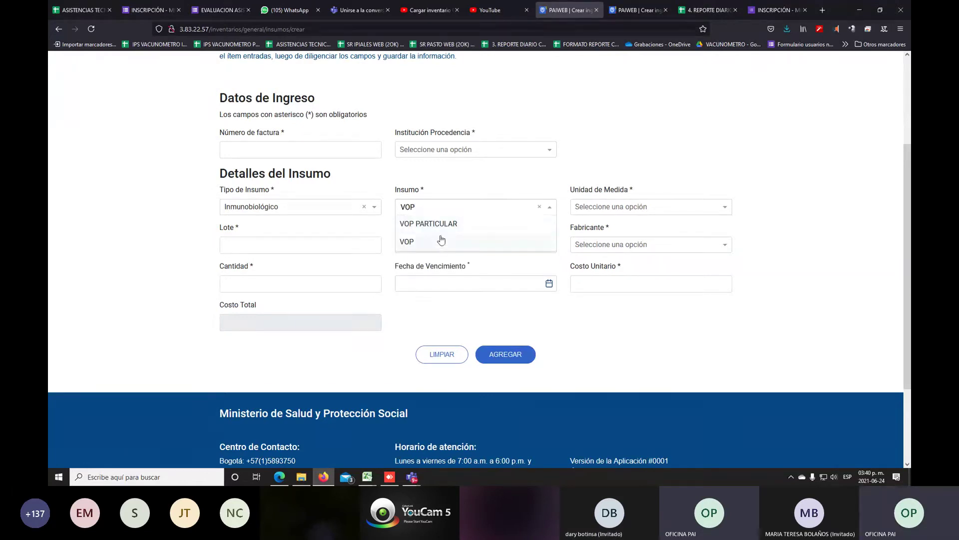
left_click(440, 242)
left_click(708, 130)
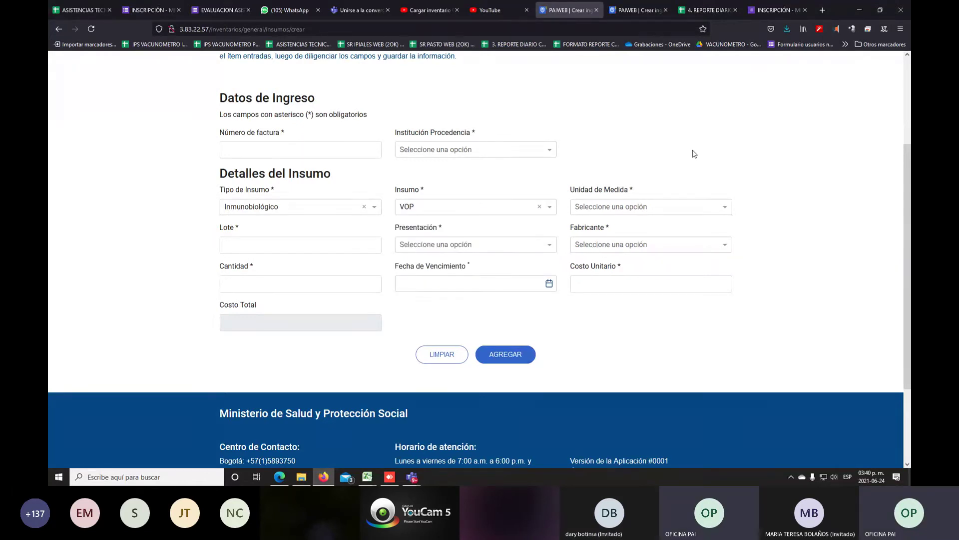
Step: Choose Millilitros as unit and SANAVITA as manufacturer, then review the Presentación options
left_click(666, 208)
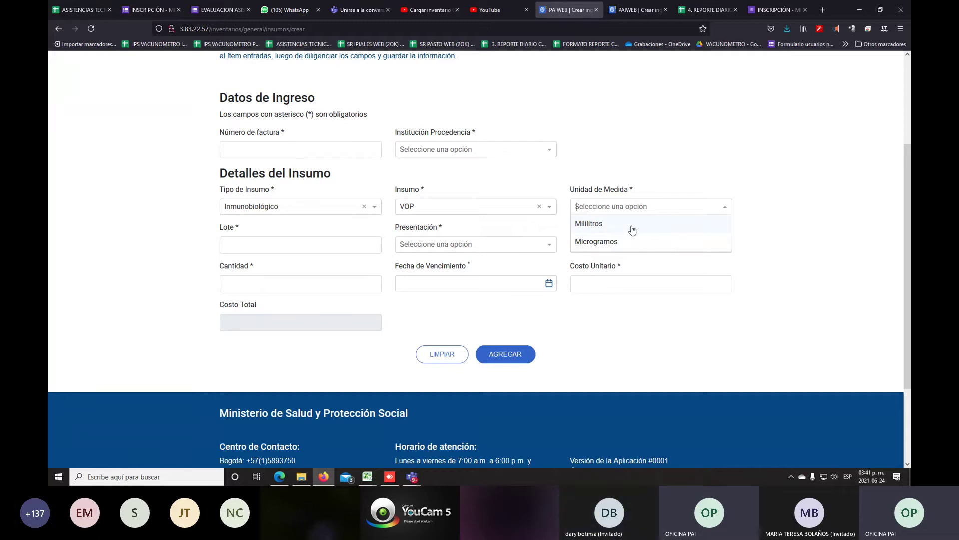
left_click(633, 230)
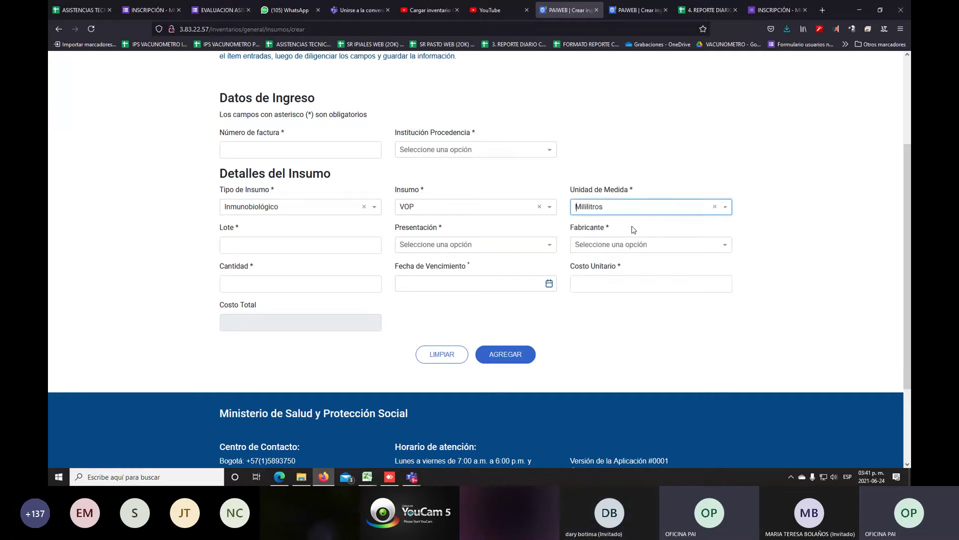
left_click(608, 250)
left_click(611, 279)
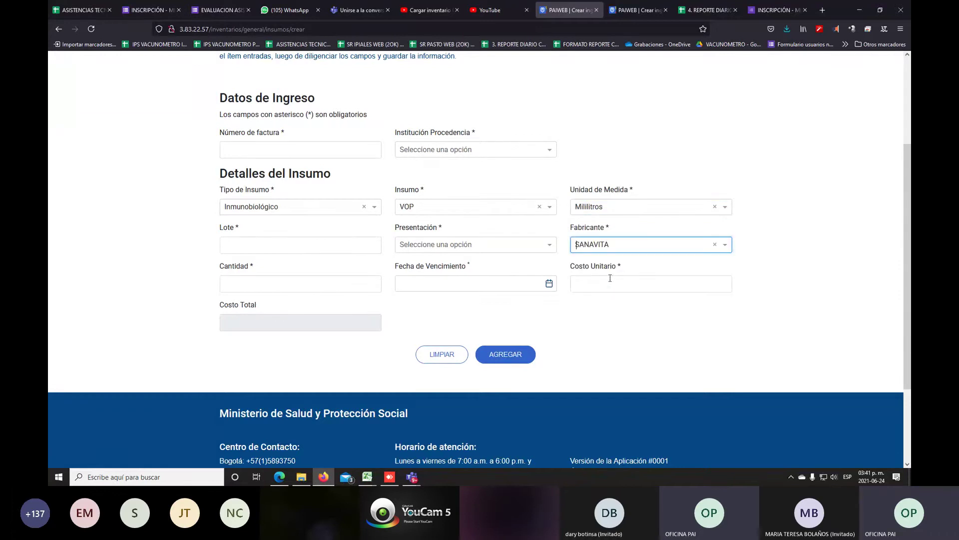
left_click(531, 249)
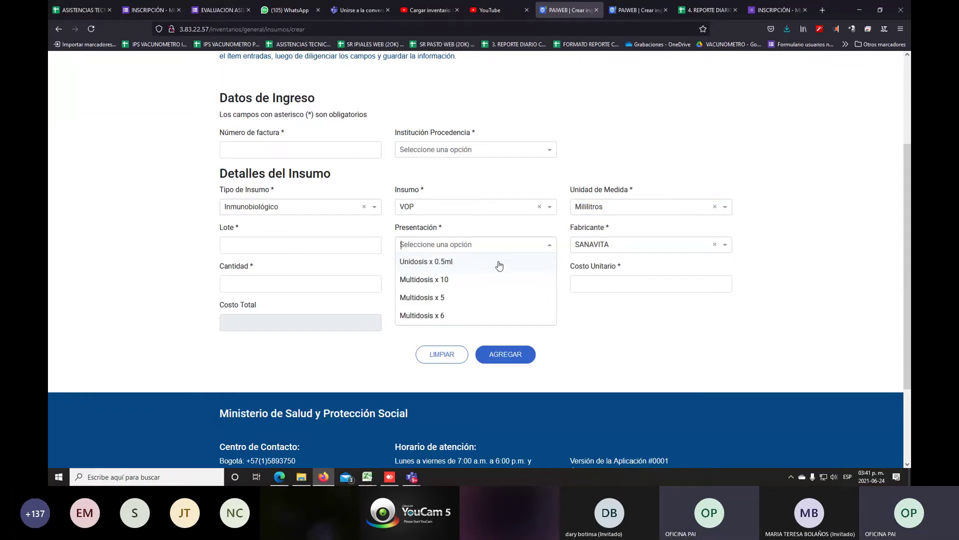
scroll(499, 266, "down", 3)
scroll(500, 268, "up", 3)
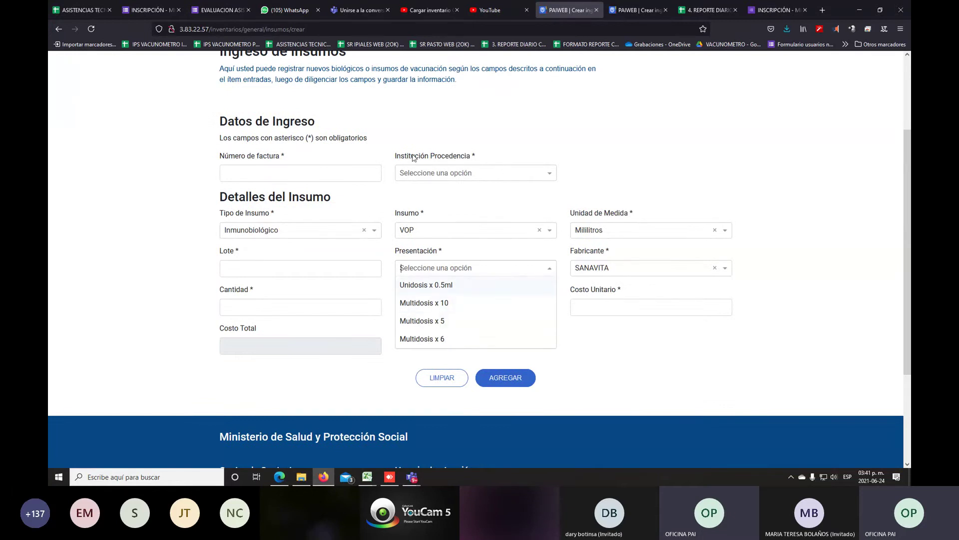
left_click(621, 11)
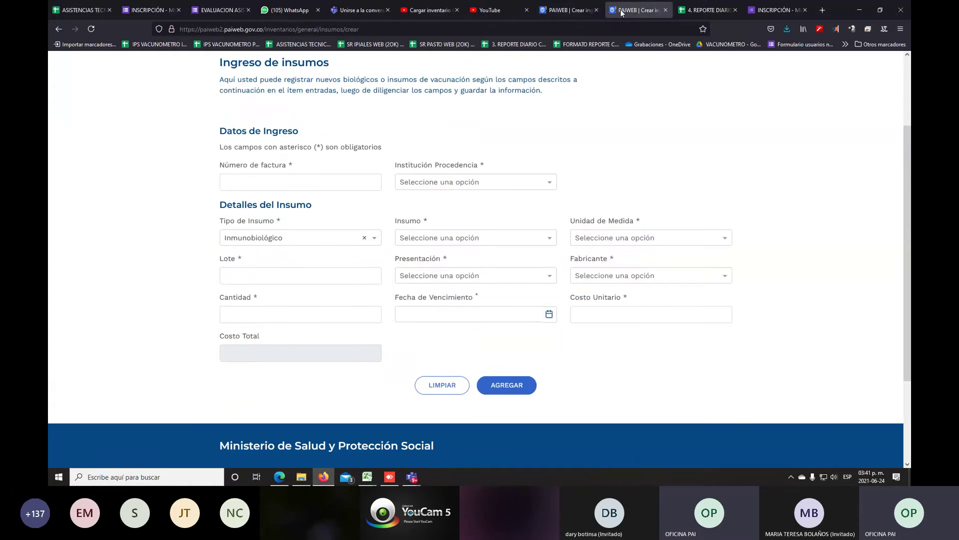
Step: Go through Inventarios > Ingreso y consulta de insumos and start a new INGRESO DE INSUMO form
scroll(663, 203, "up", 3)
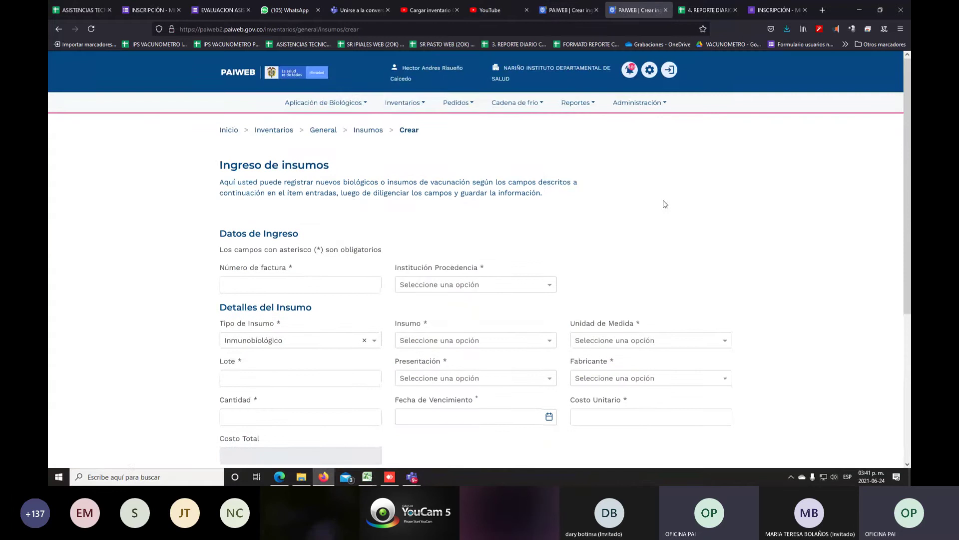
left_click(404, 103)
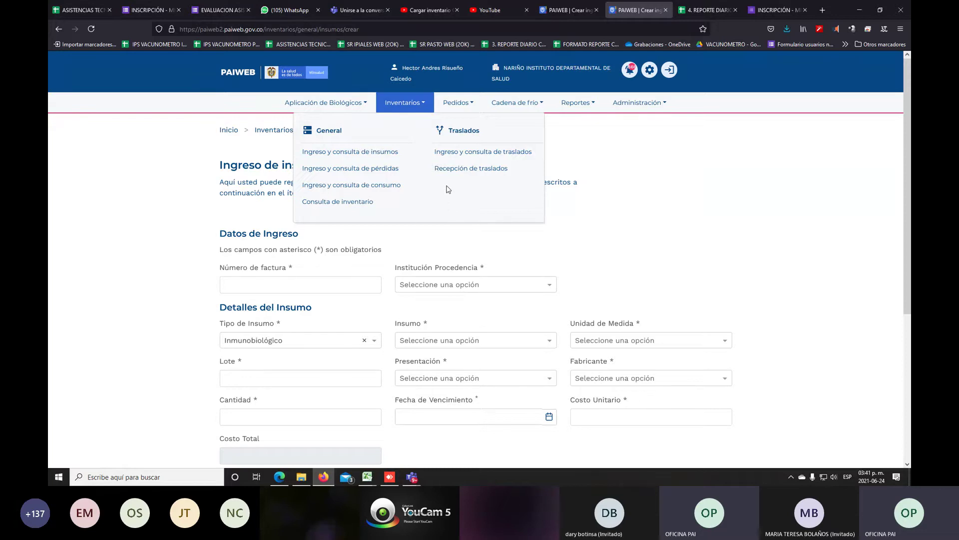
left_click(359, 157)
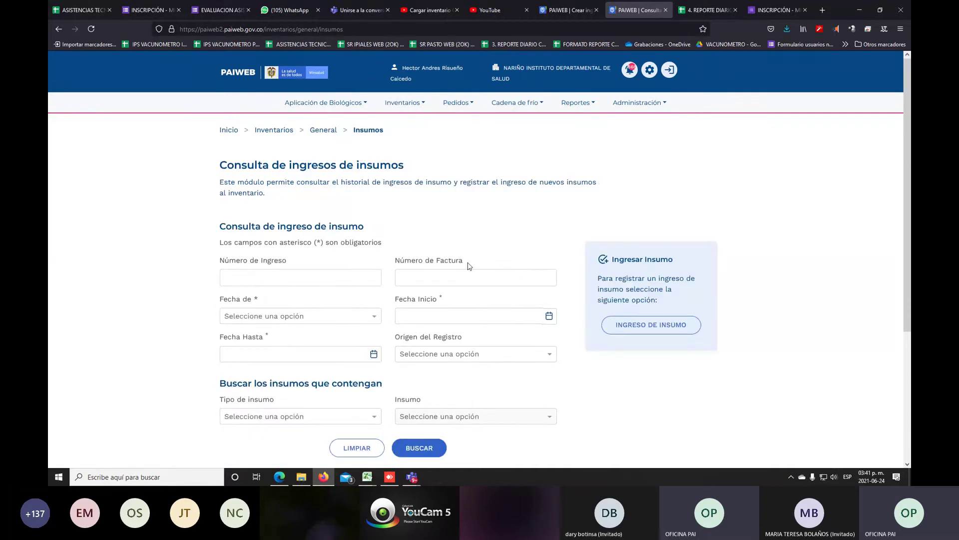
left_click(651, 324)
Step: Set type Inmunobiológico and search 'VOP' to select Antipolio oral particular (VOP)
scroll(482, 311, "down", 2)
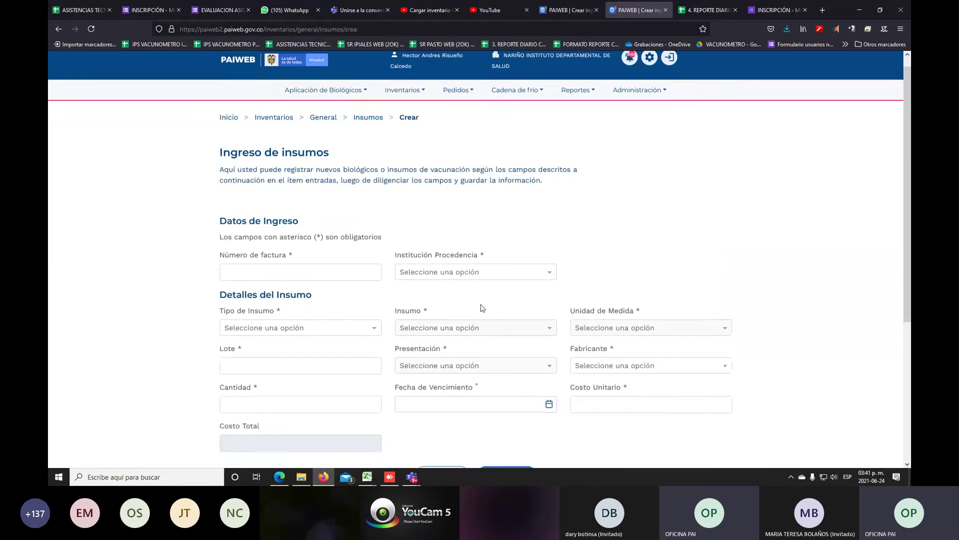
left_click(376, 240)
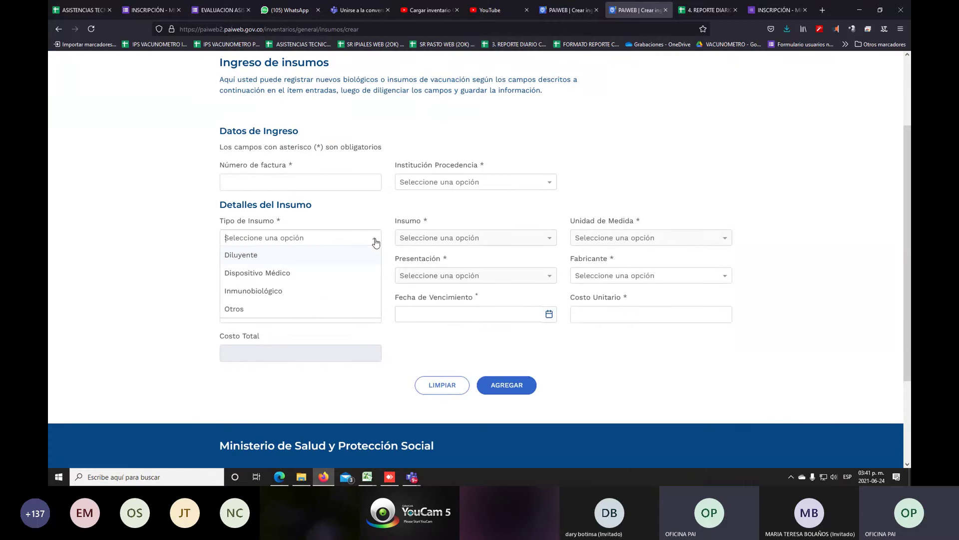
left_click(259, 295)
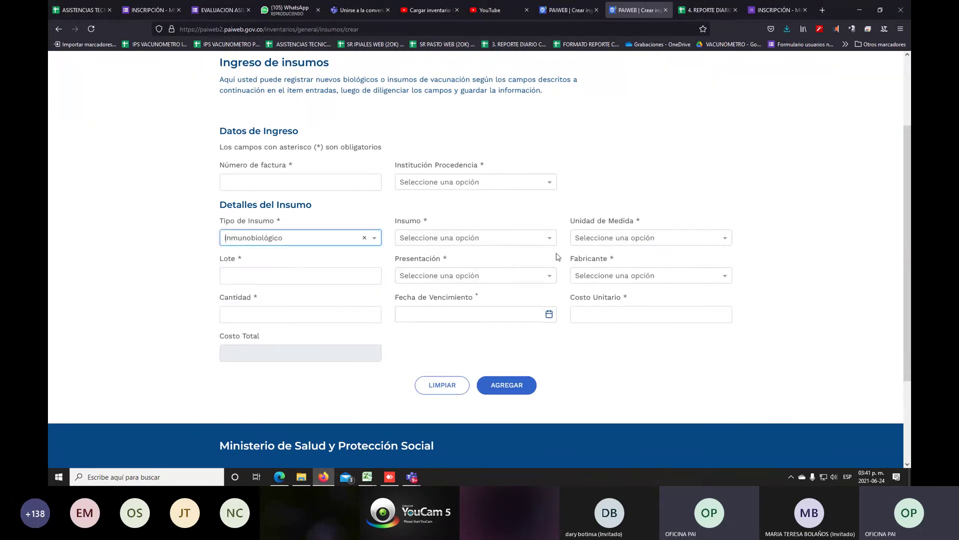
left_click(549, 239)
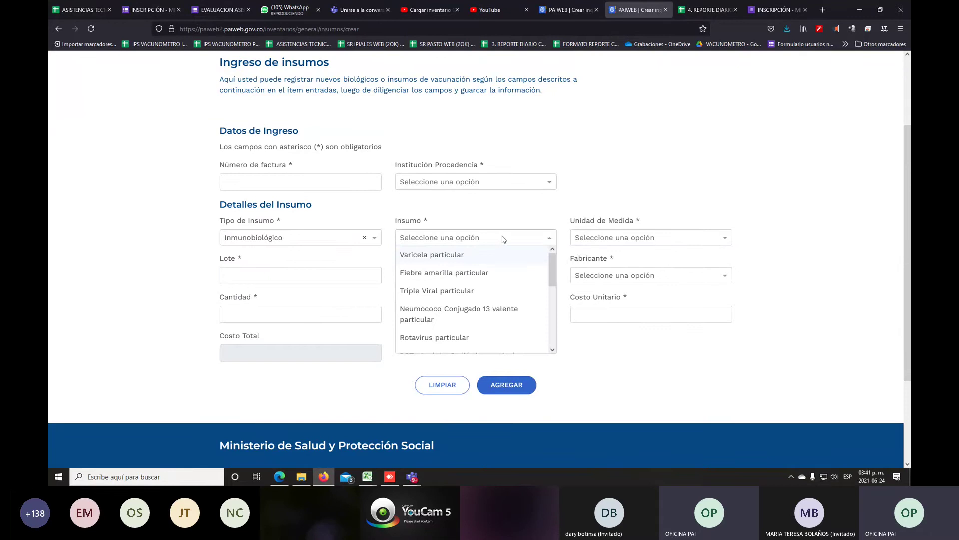
type("VOP")
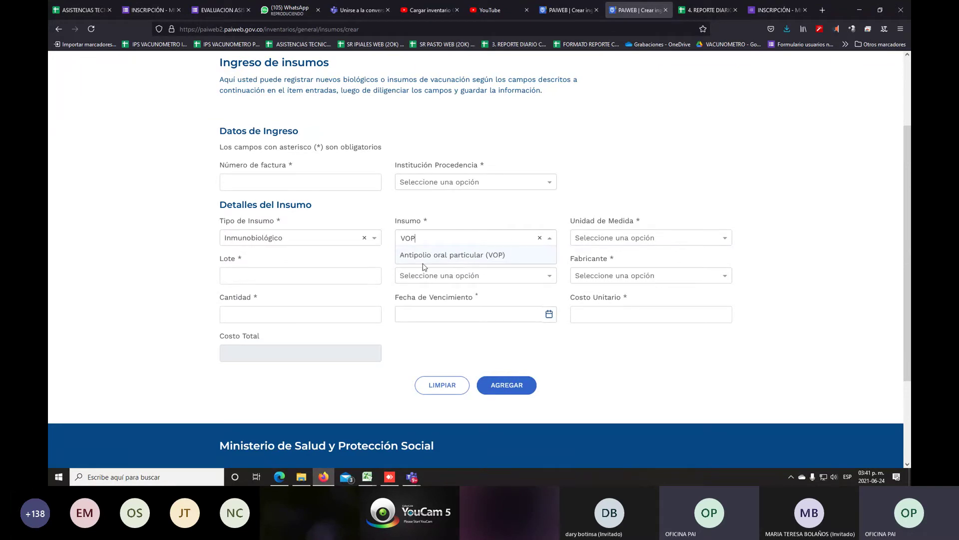
left_click(432, 257)
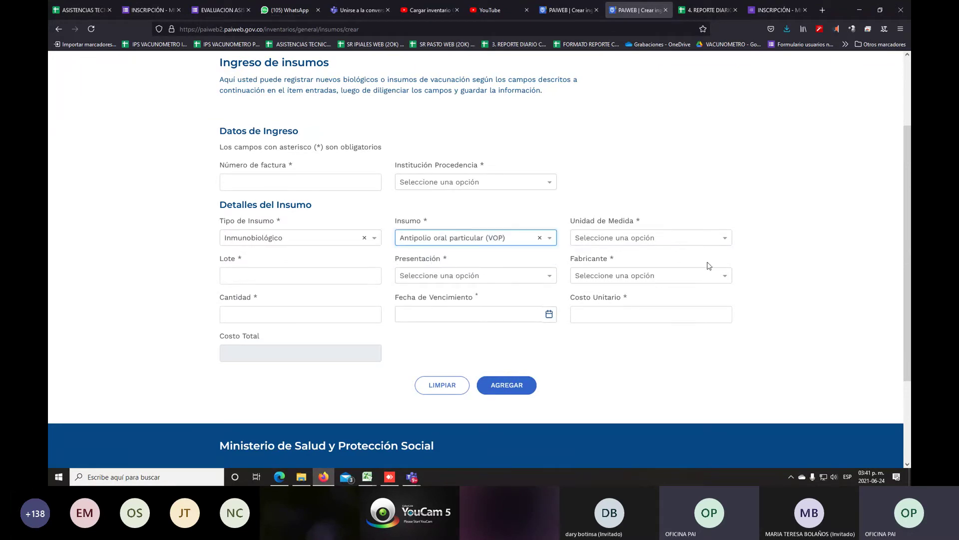
Step: Set unit Mililitros and manufacturer SANAVITA, and view the presentation options
left_click(661, 243)
left_click(643, 261)
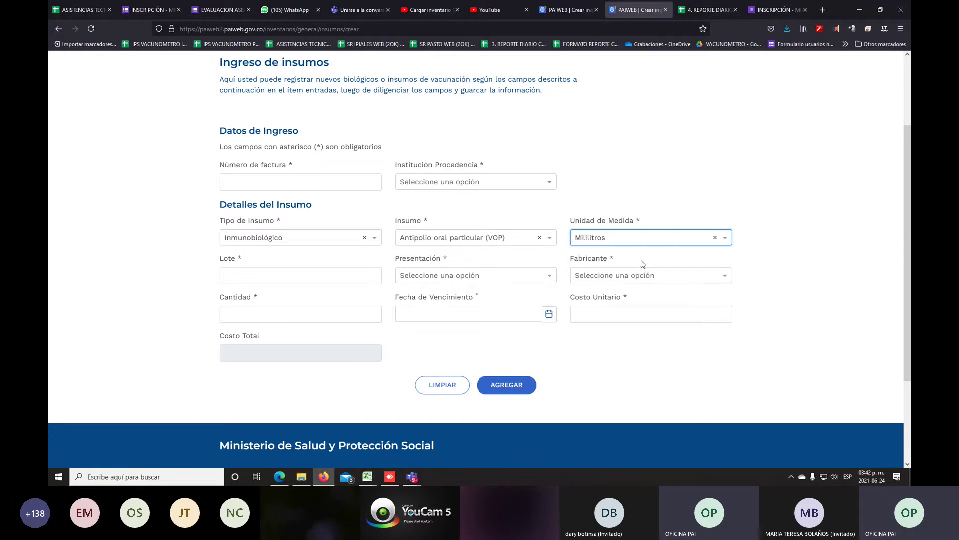
left_click(634, 277)
left_click(606, 313)
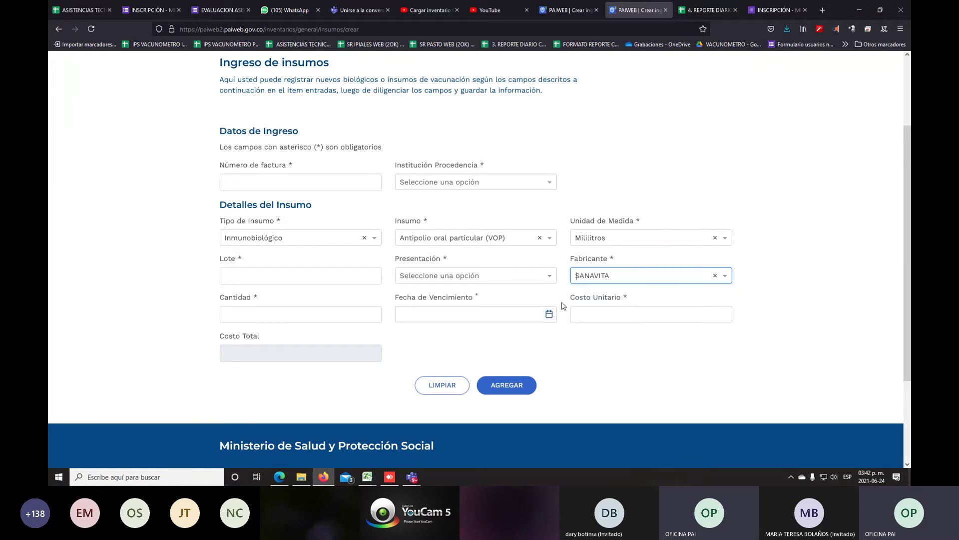
left_click(493, 281)
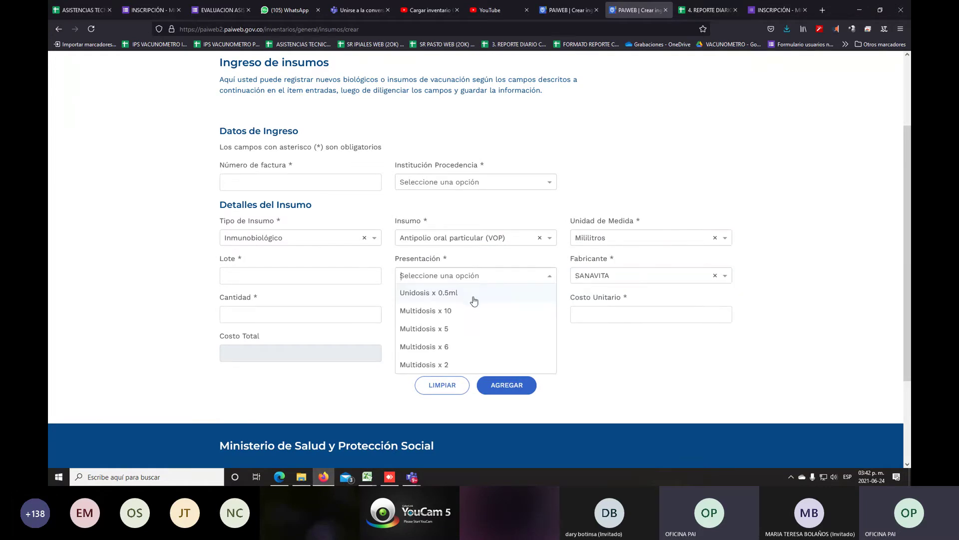
scroll(473, 298, "down", 2)
scroll(511, 306, "up", 2)
scroll(510, 306, "down", 1)
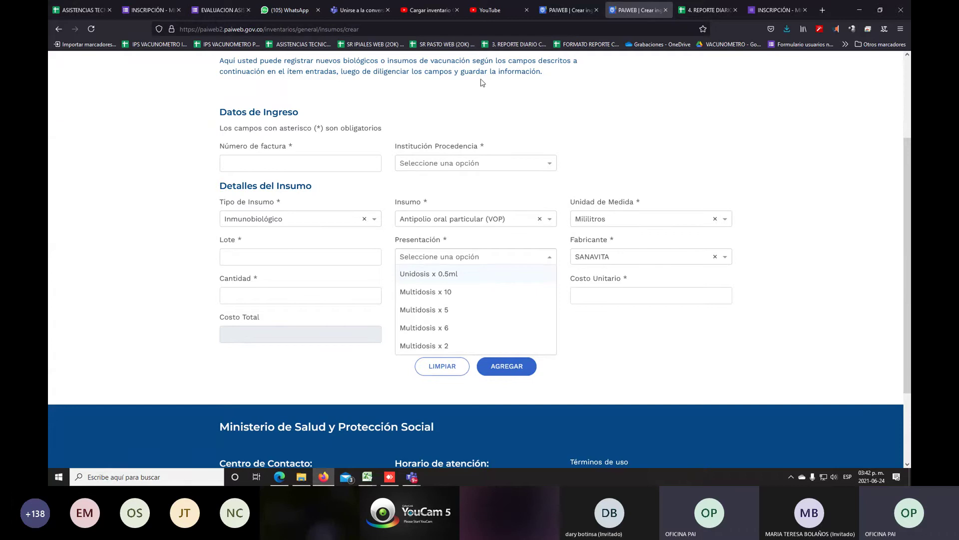
Step: Browse the supply list without changing it and keep Mililitros as the unit
left_click(552, 222)
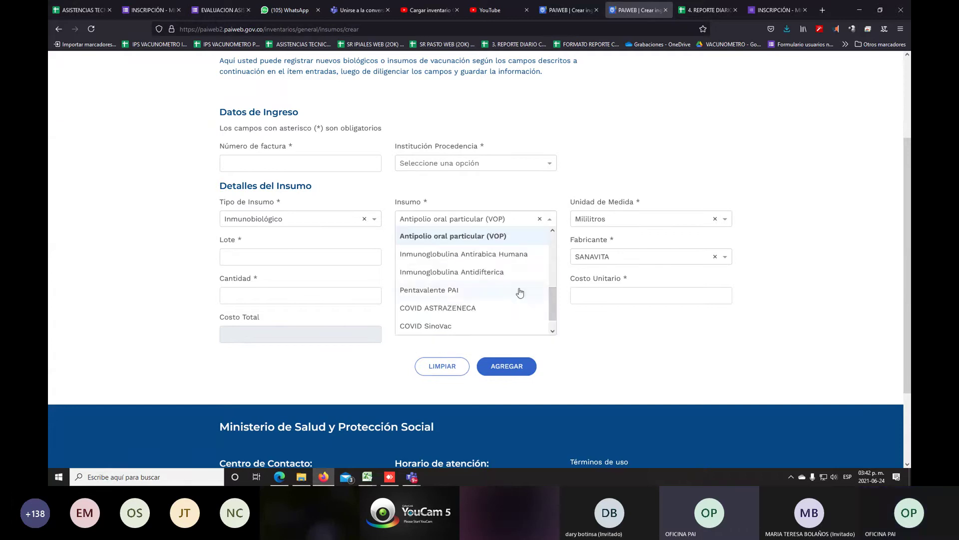
mouse_move(553, 304)
left_mouse_down()
mouse_move(550, 238)
mouse_move(553, 322)
left_mouse_up()
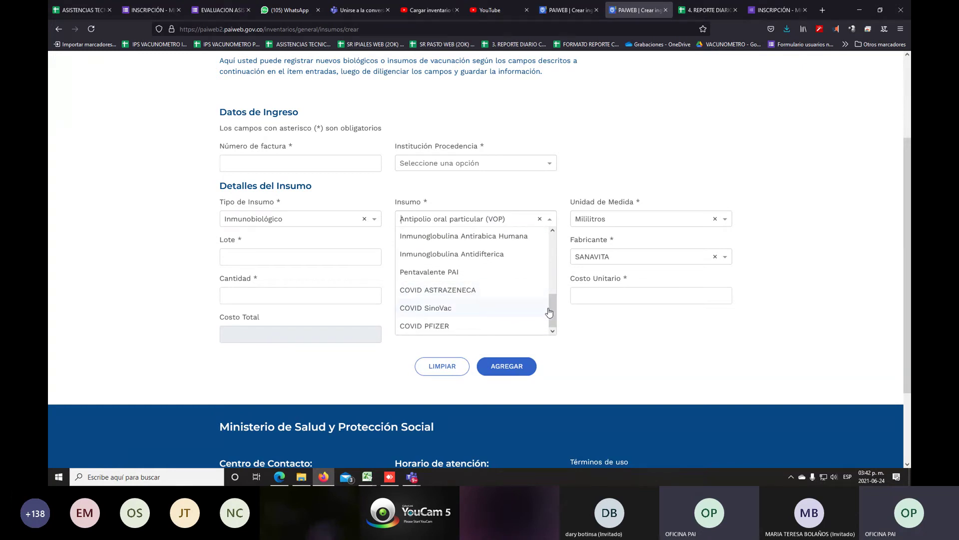
left_click_drag(552, 315, 556, 250)
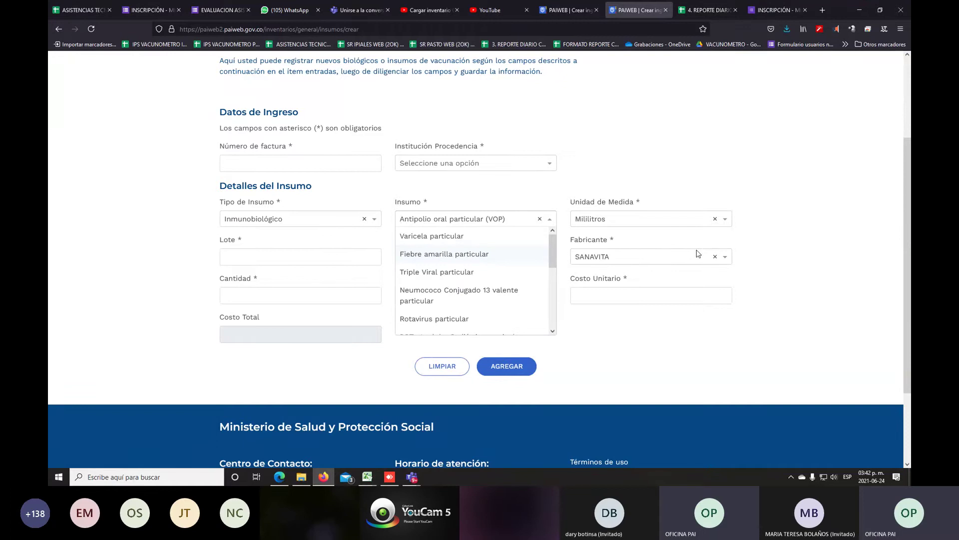
left_click(701, 179)
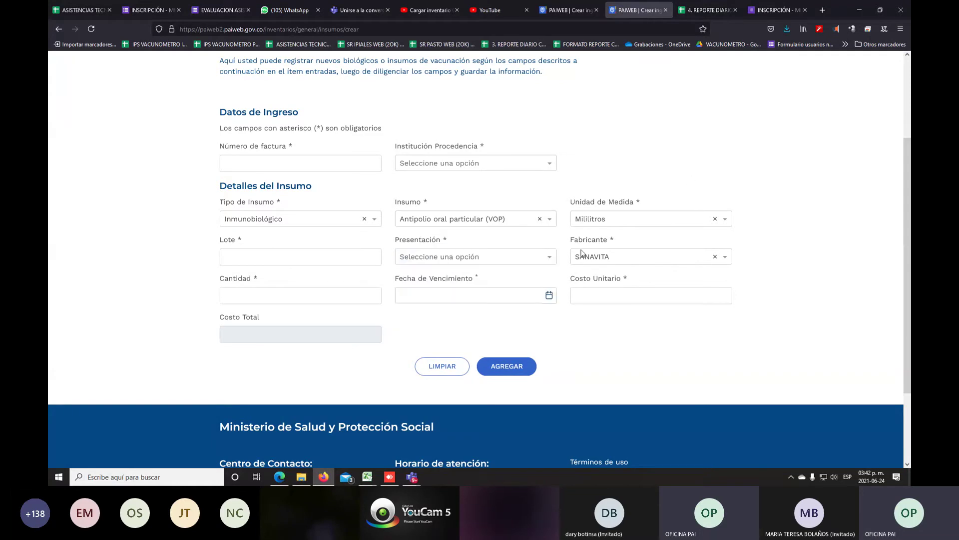
left_click(725, 220)
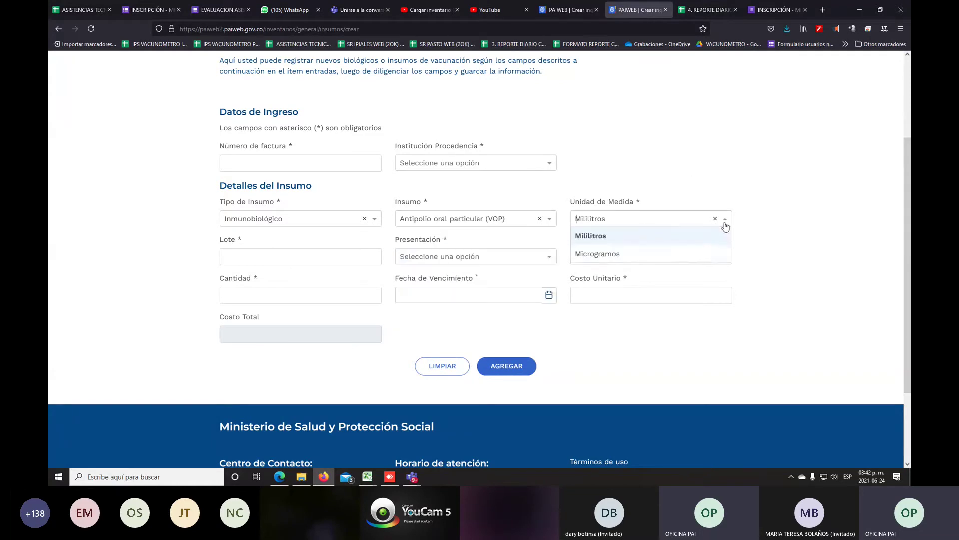
left_click(496, 242)
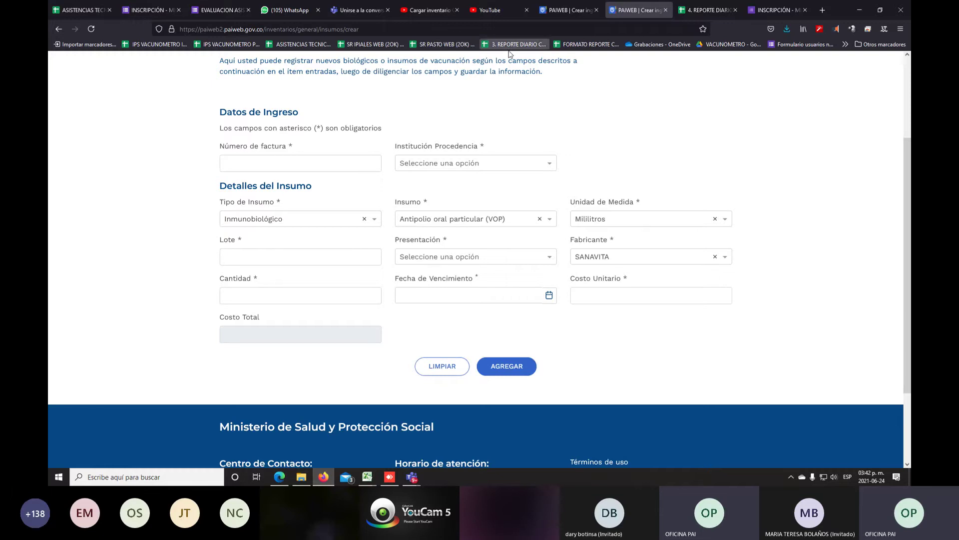
Step: In the other tab, check Presentación, Insumo and Tipo de Insumo, keeping Inmunobiológico and VOP unchanged
left_click(565, 13)
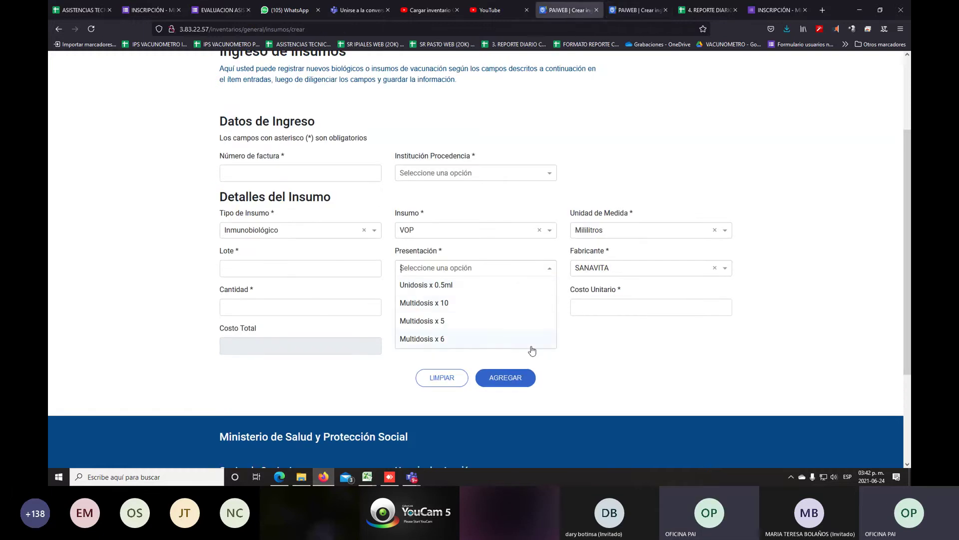
left_click(618, 345)
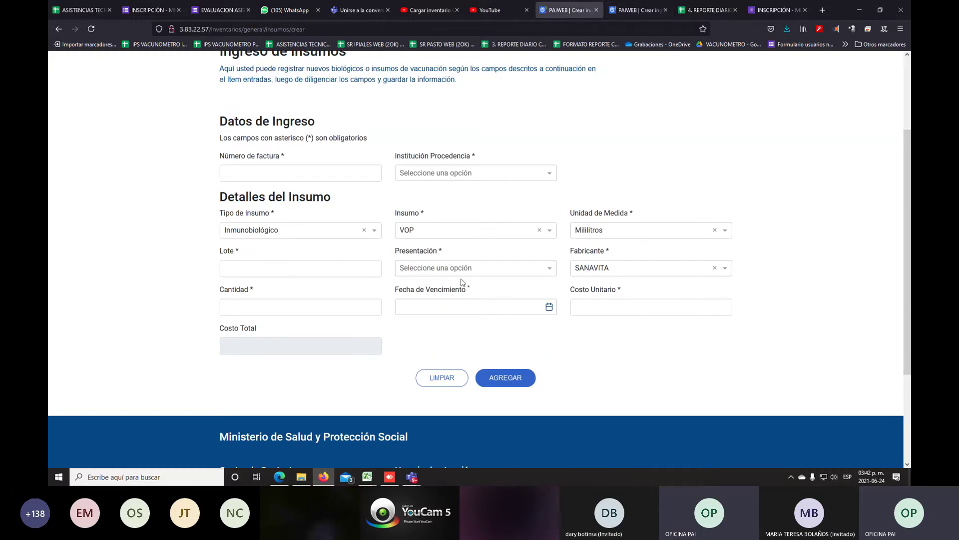
left_click(447, 272)
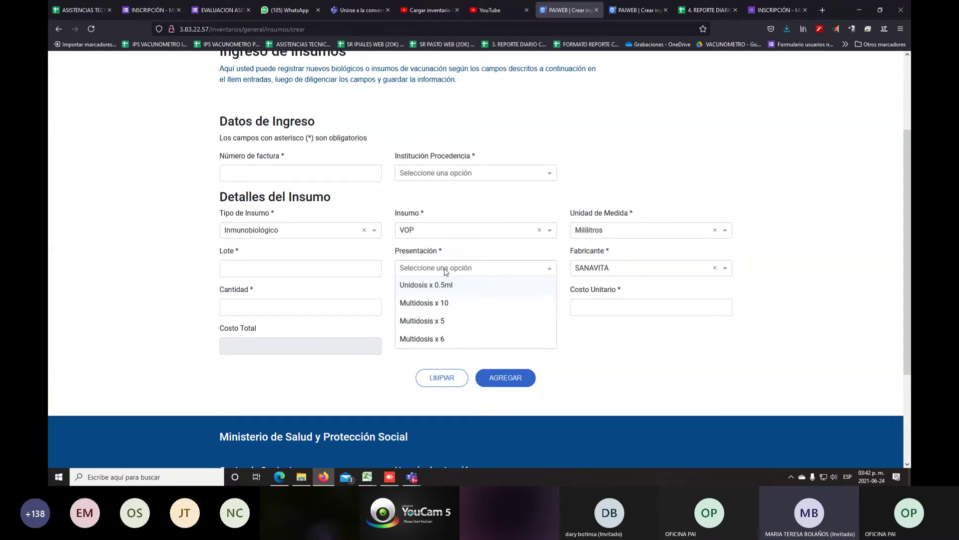
left_click(439, 232)
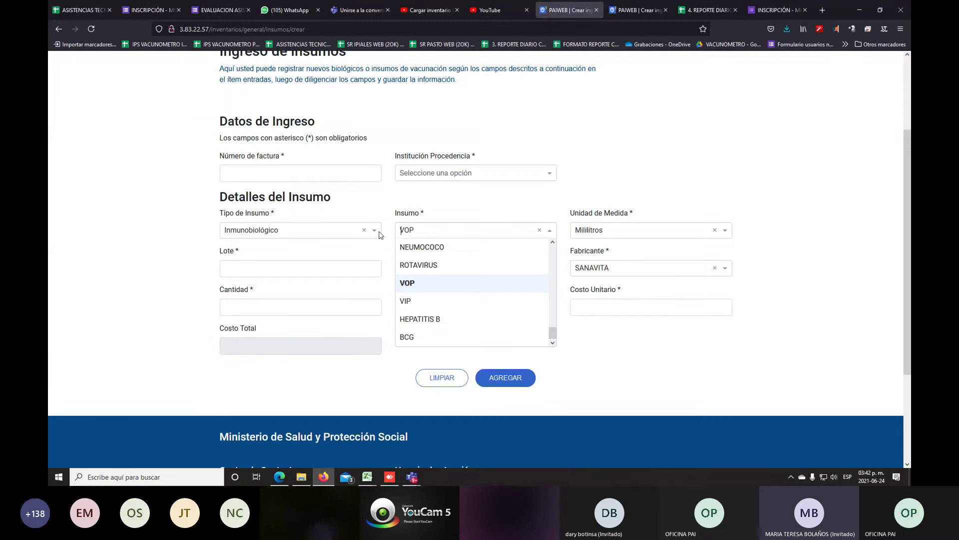
left_click(369, 235)
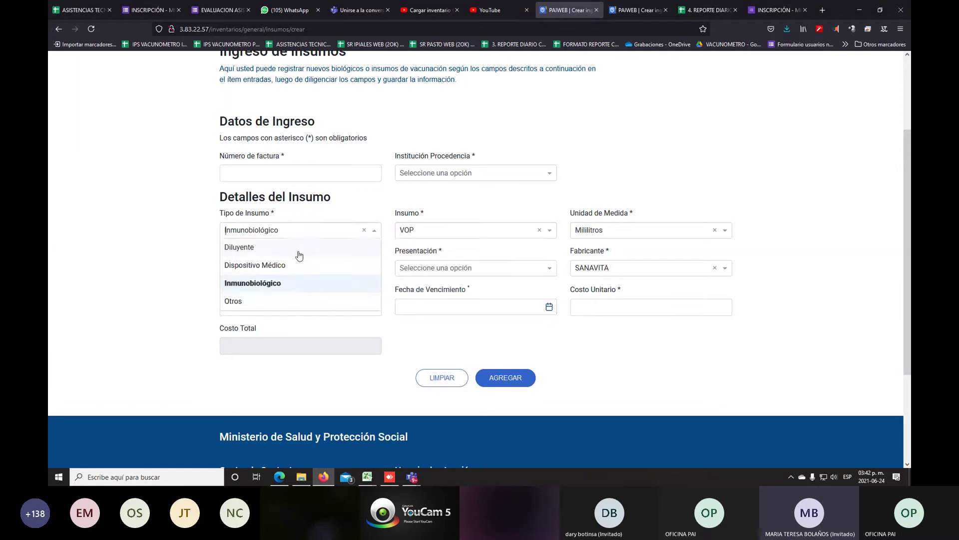
left_click(485, 211)
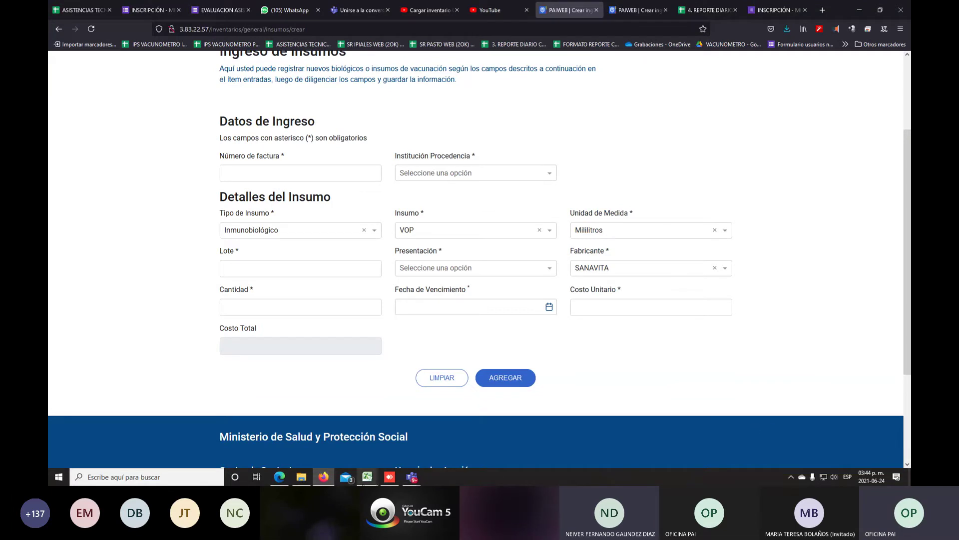
mouse_move(391, 481)
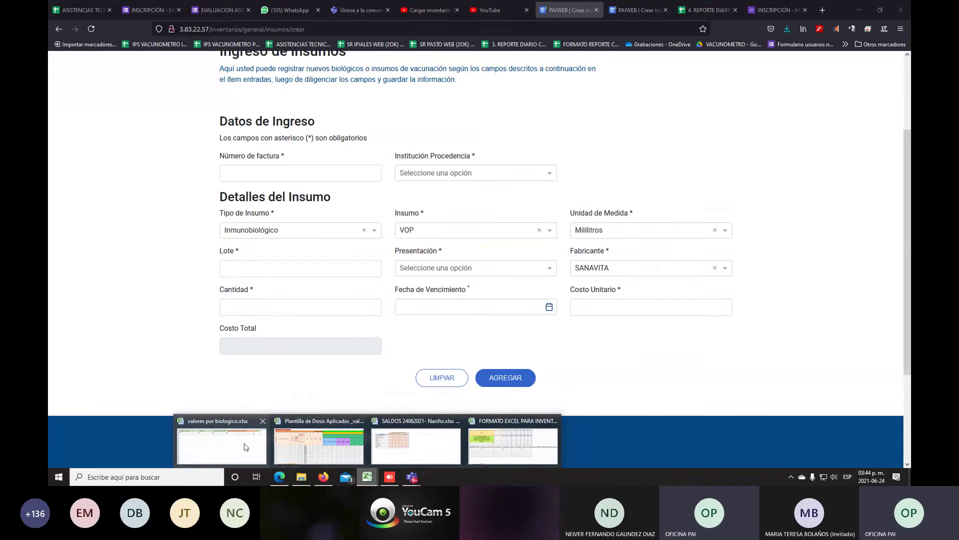
Step: In valores por biologico.xlsx, enter 80 as the PAIWEB count in B2
left_click(245, 446)
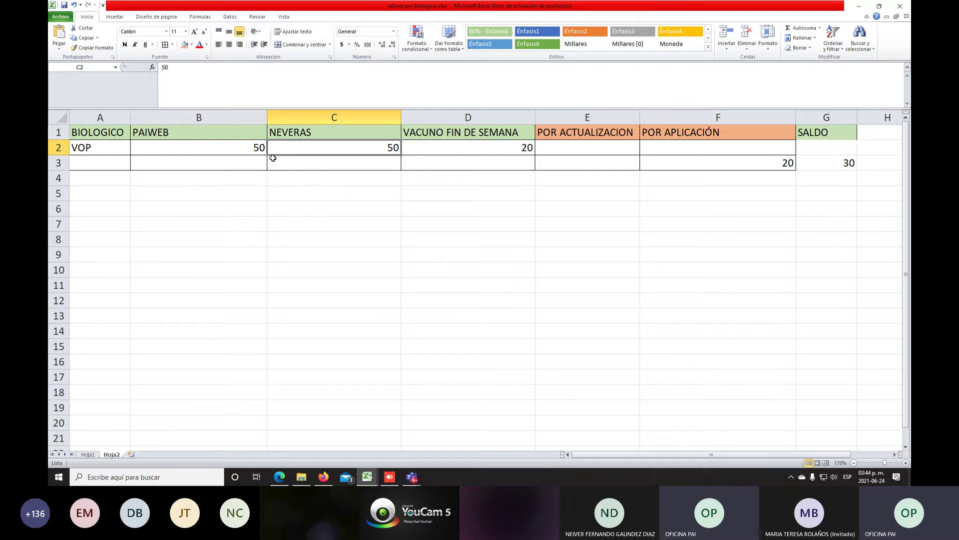
left_click(258, 151)
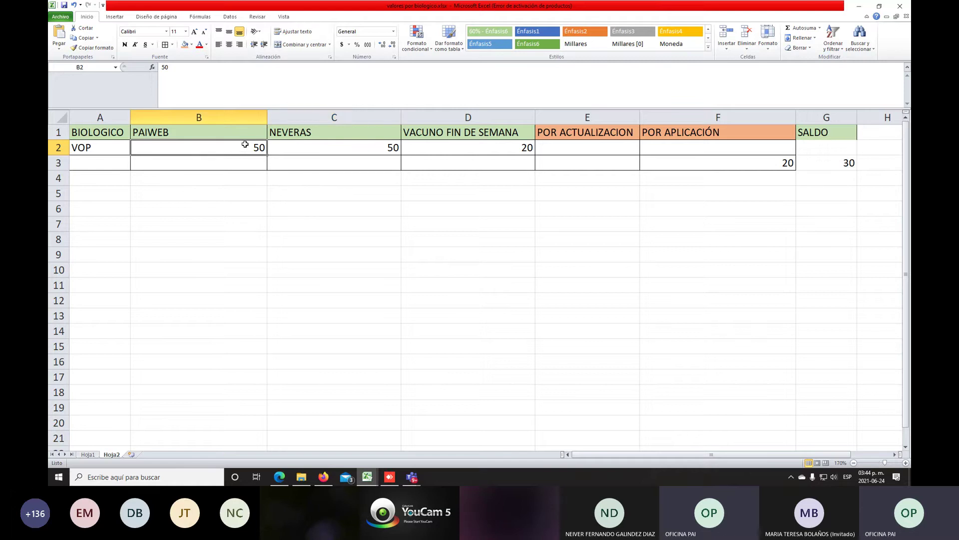
type("80")
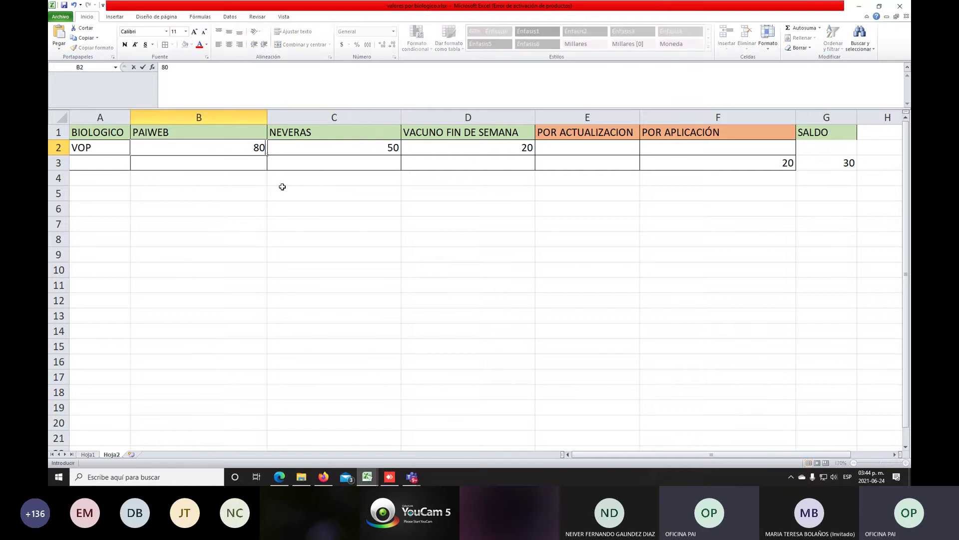
key("Return")
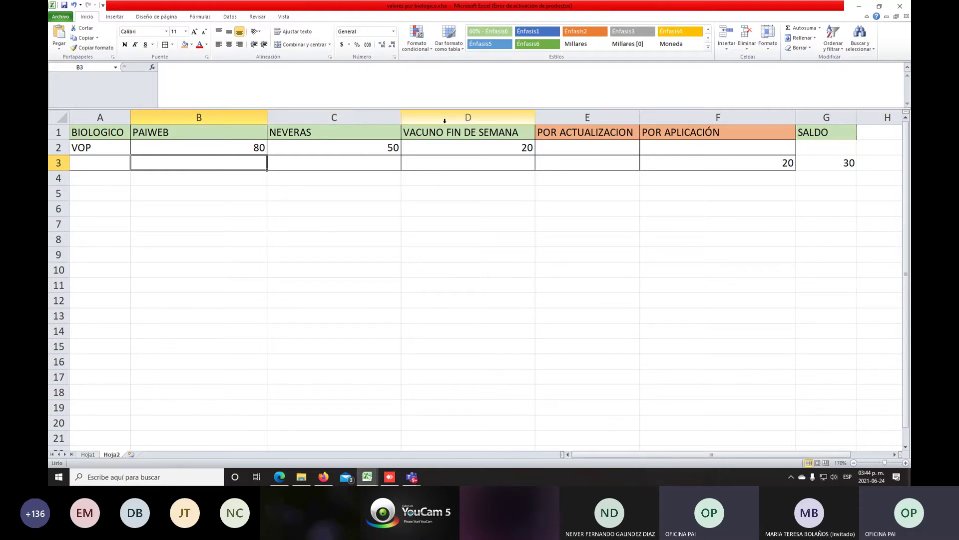
left_click(362, 144)
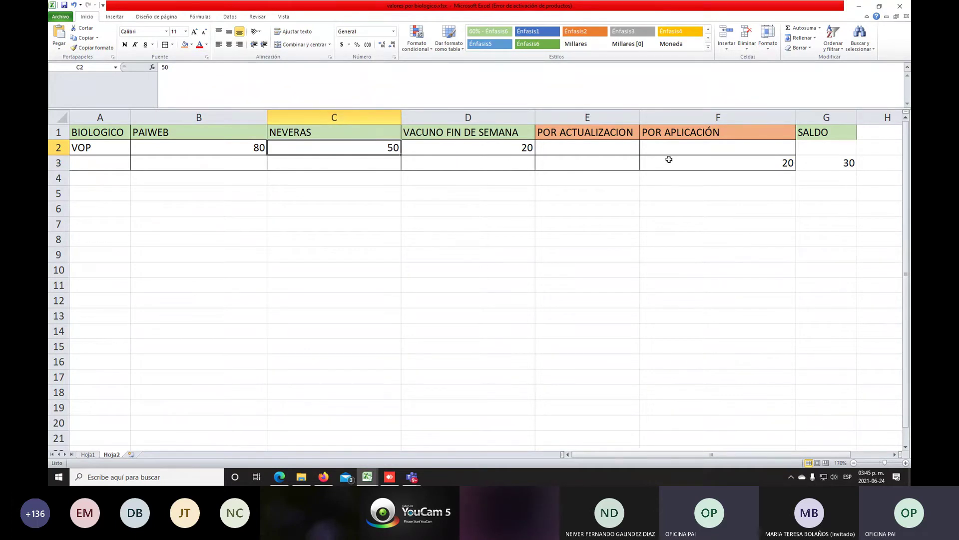
Step: Enter 30 under PAIWEB in B3 and under POR ACTUALIZACION in E3
left_click(253, 164)
type("30")
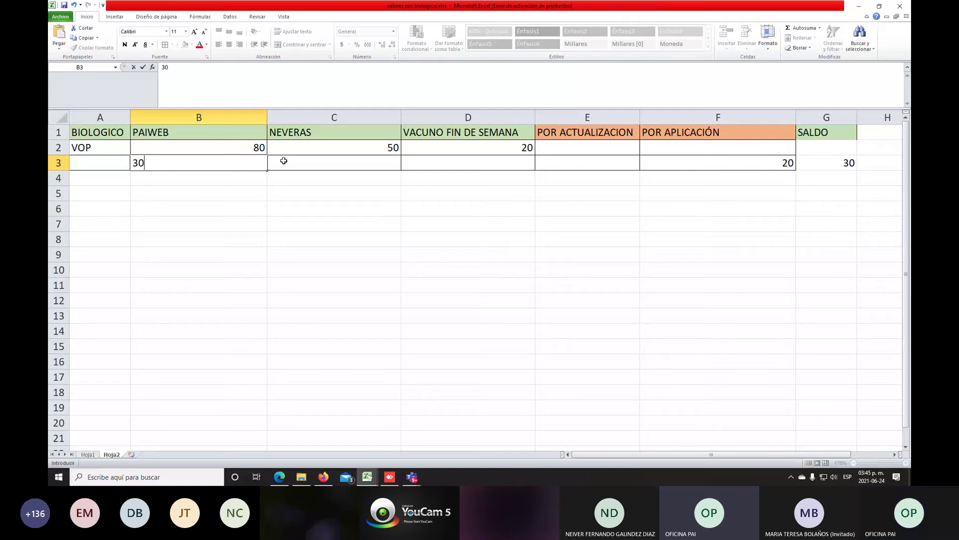
left_click(283, 161)
left_click(246, 161)
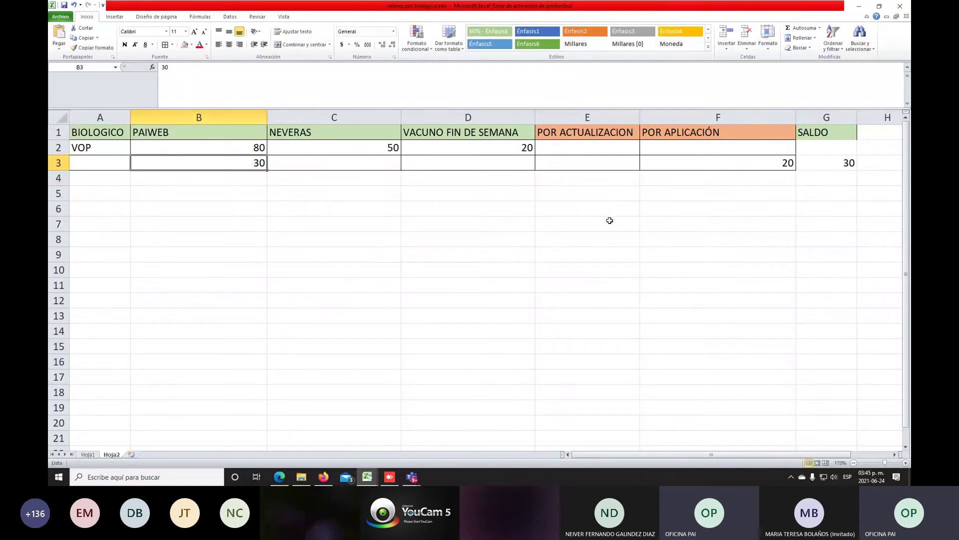
left_click(560, 160)
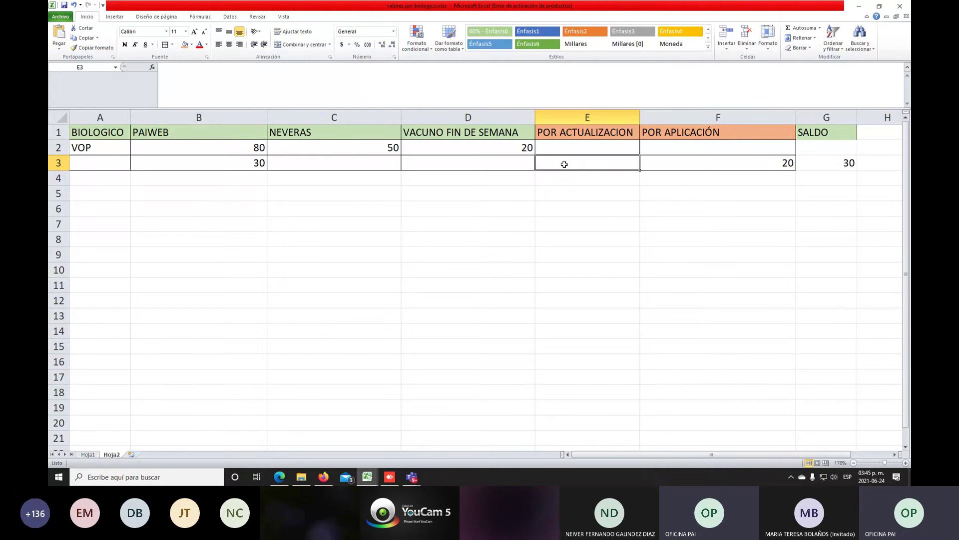
type("30")
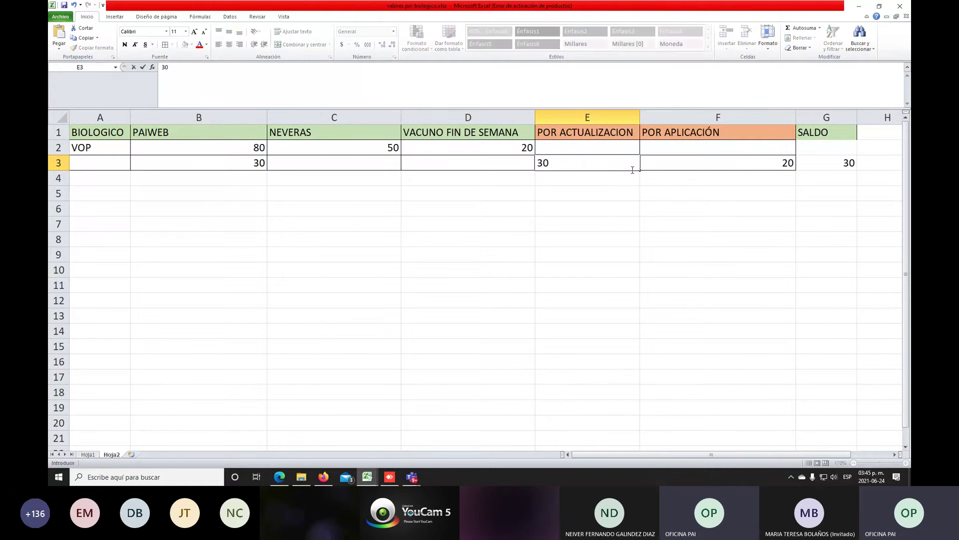
key("Return")
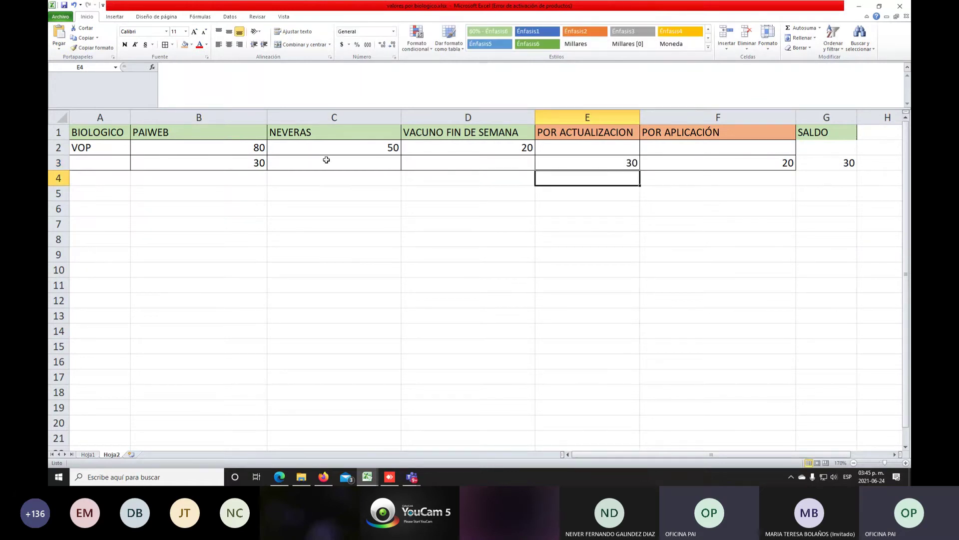
Step: Select both PAIWEB values to check their 110 total against NEVERAS 50 and POR ACTUALIZACION 30
left_click_drag(241, 161, 225, 145)
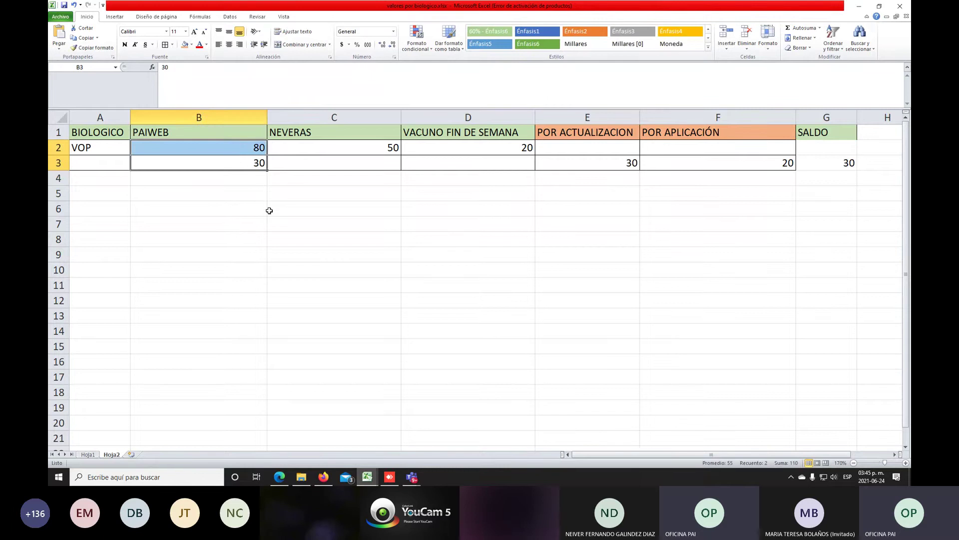
left_click(239, 163)
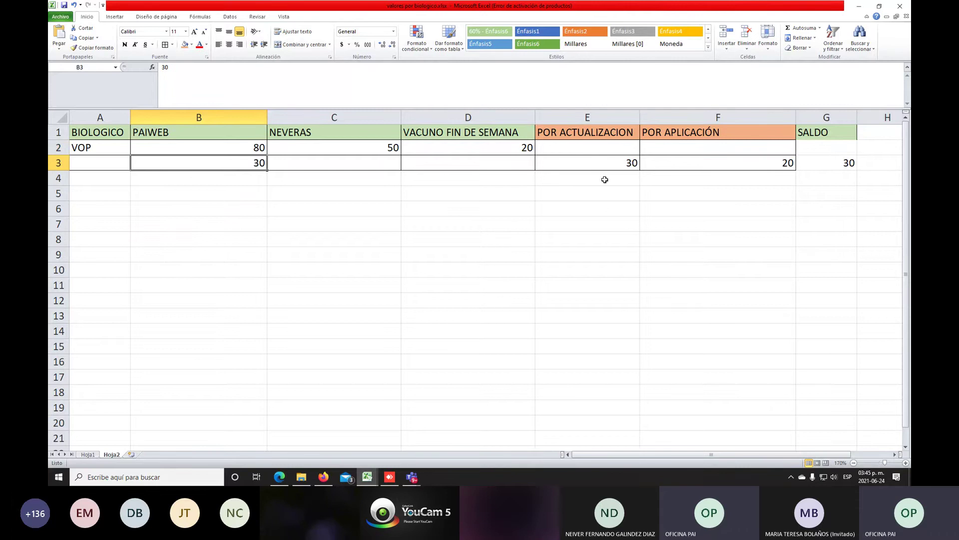
left_click(589, 160)
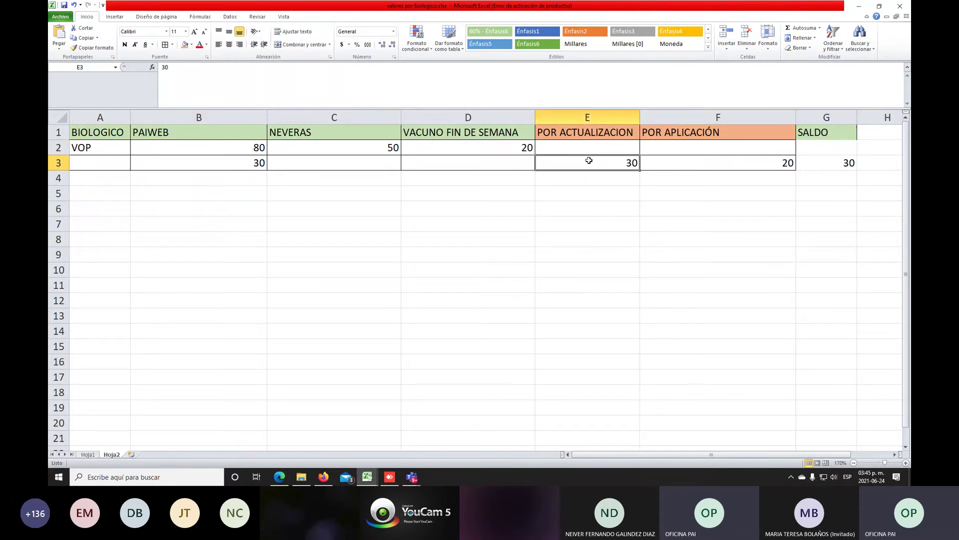
left_click(325, 146)
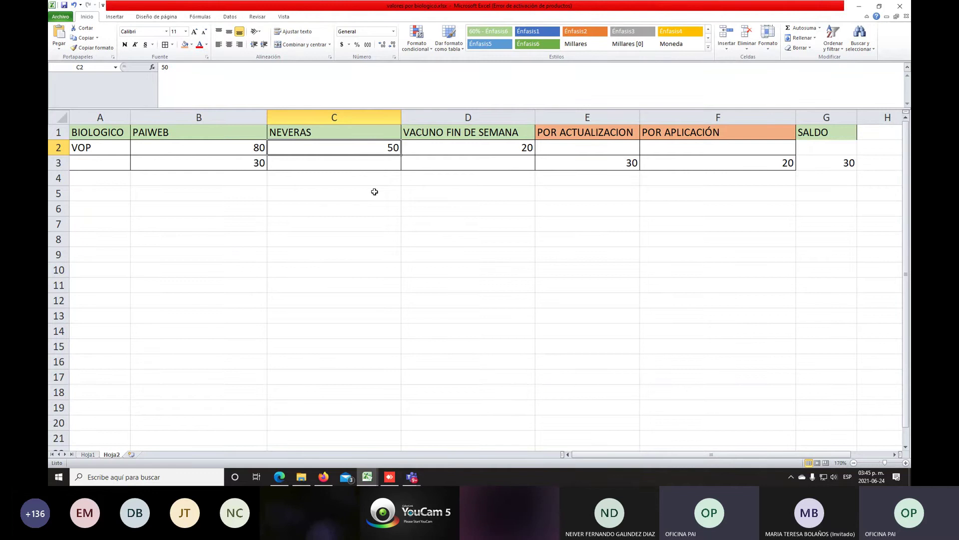
left_click(257, 163)
left_click_drag(244, 150, 242, 164)
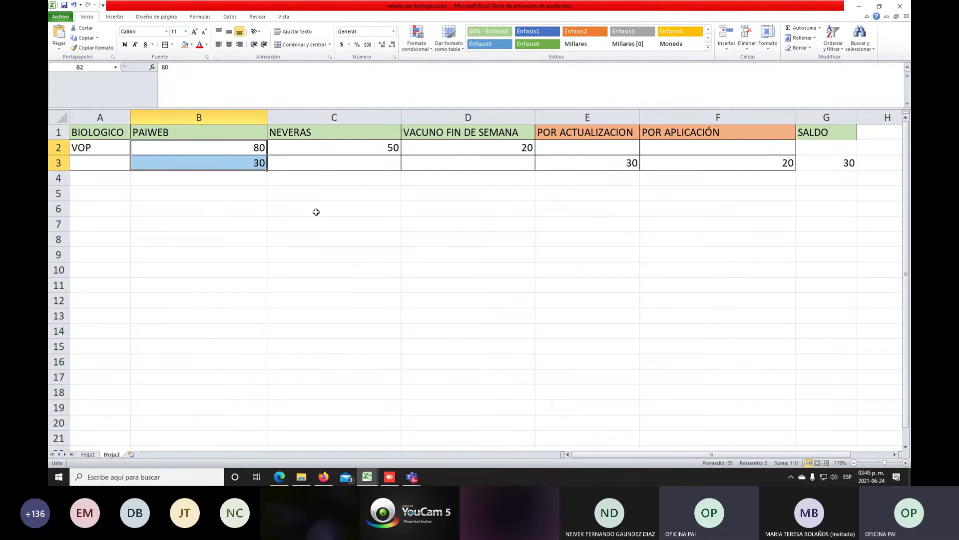
left_click(587, 168)
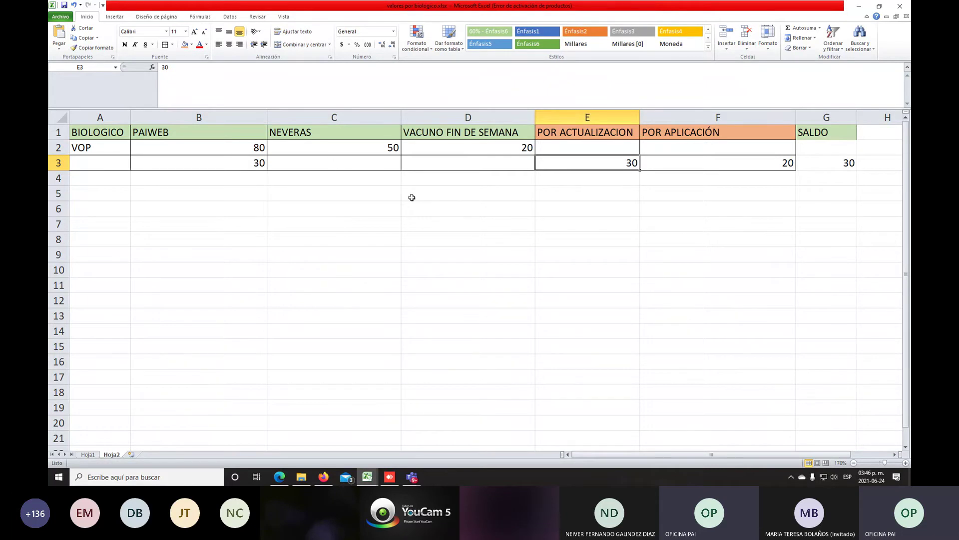
left_click(418, 168)
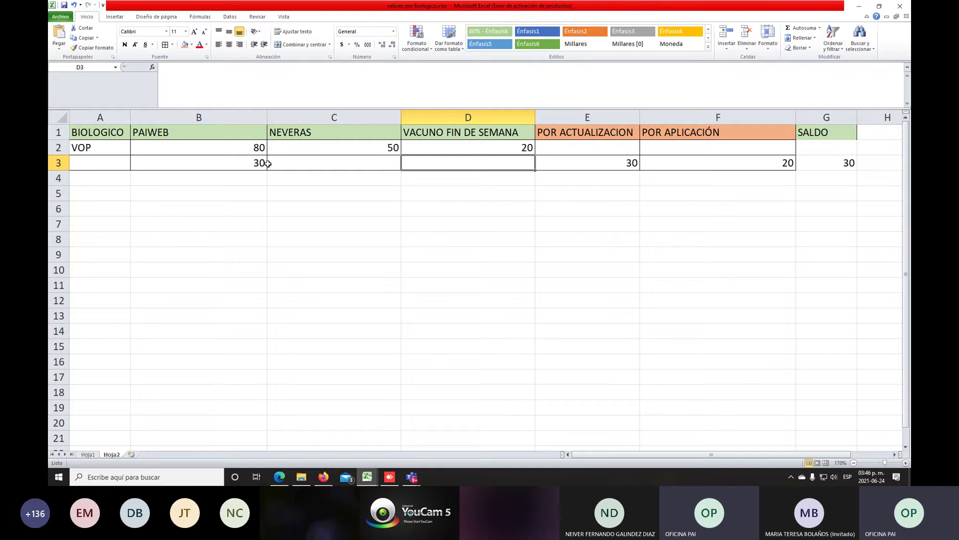
left_click(255, 144)
left_click_drag(255, 143, 252, 160)
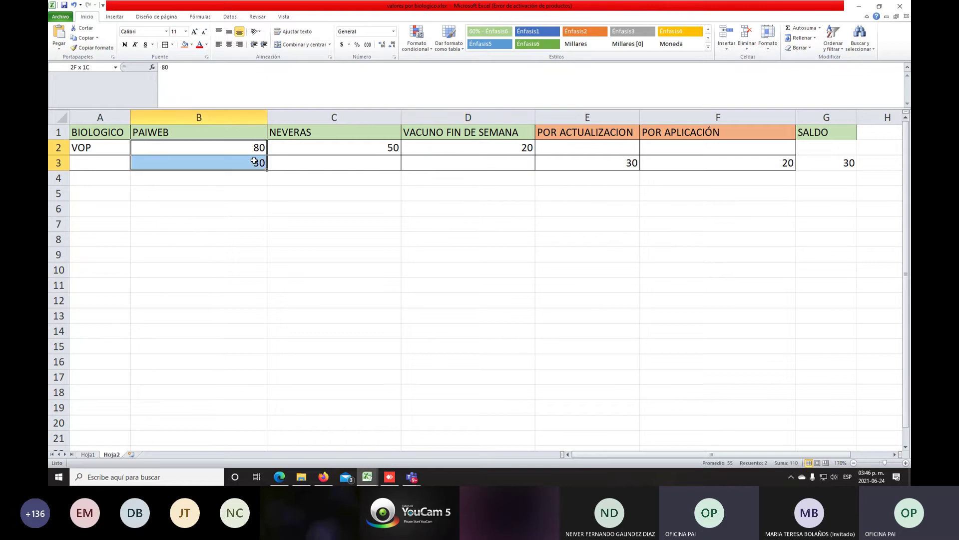
Step: Lower VACUNO FIN DE SEMANA in D2 and POR APLICACIÓN in F3 to 10
left_click(456, 146)
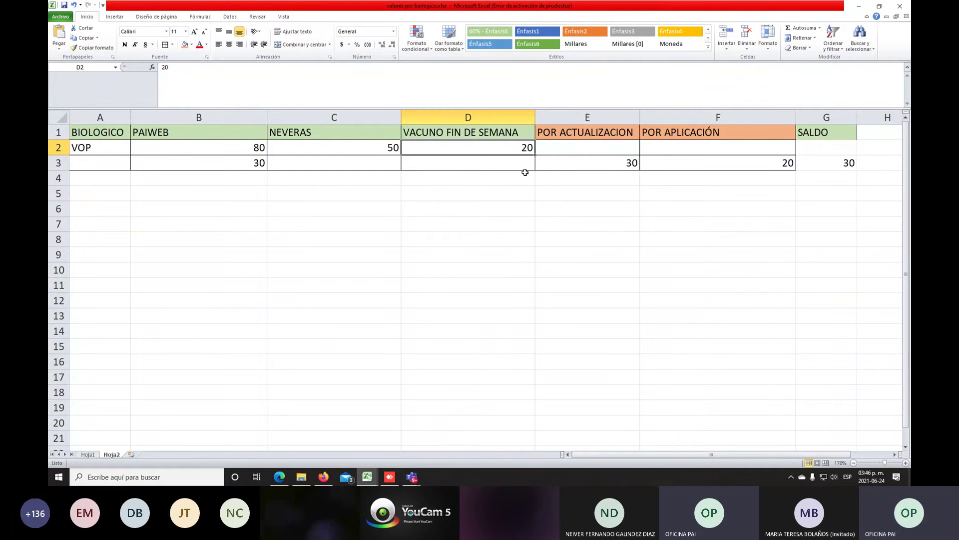
type("10")
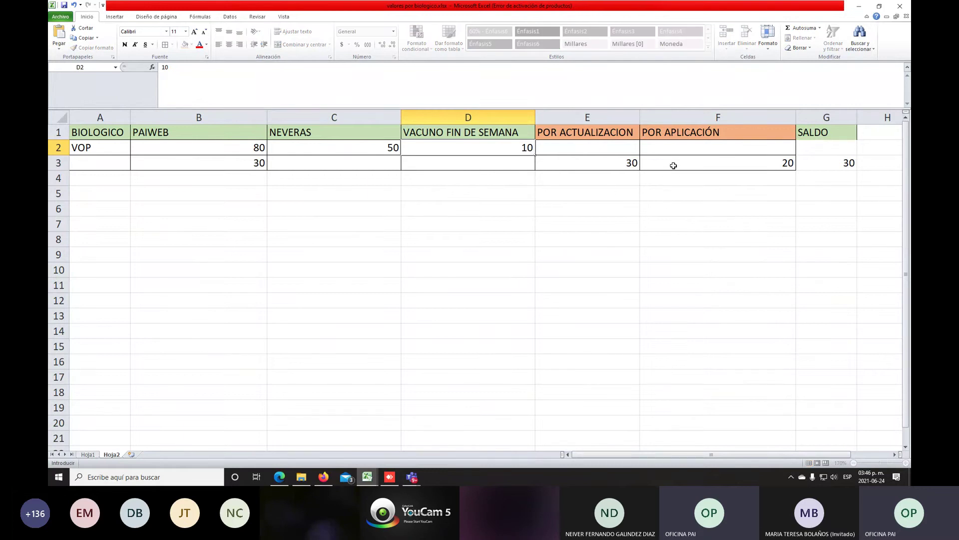
left_click(676, 165)
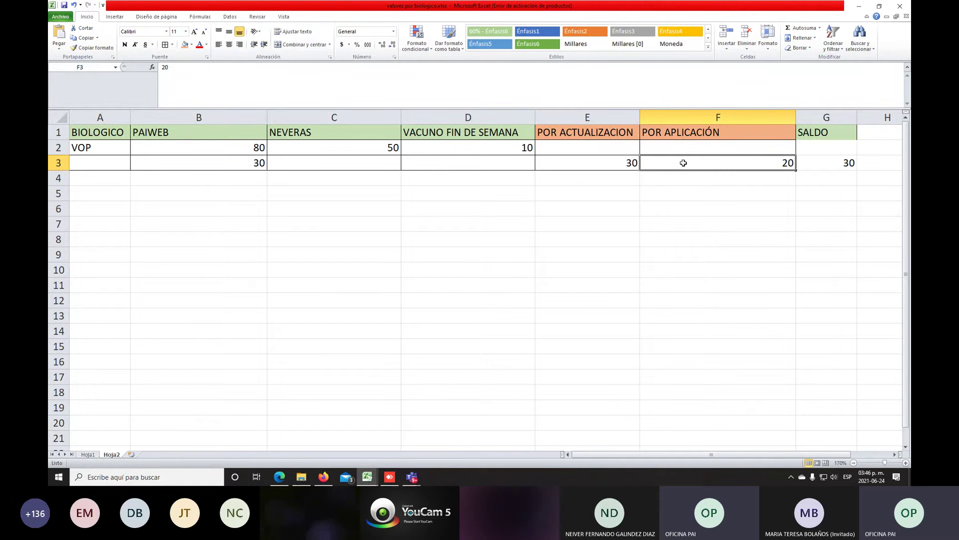
type("10")
left_click(705, 181)
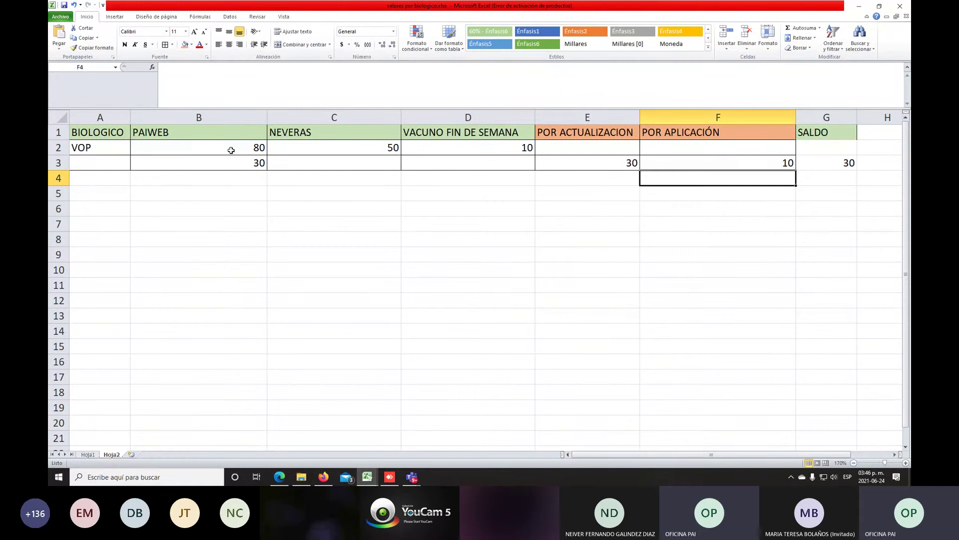
left_click_drag(232, 150, 232, 165)
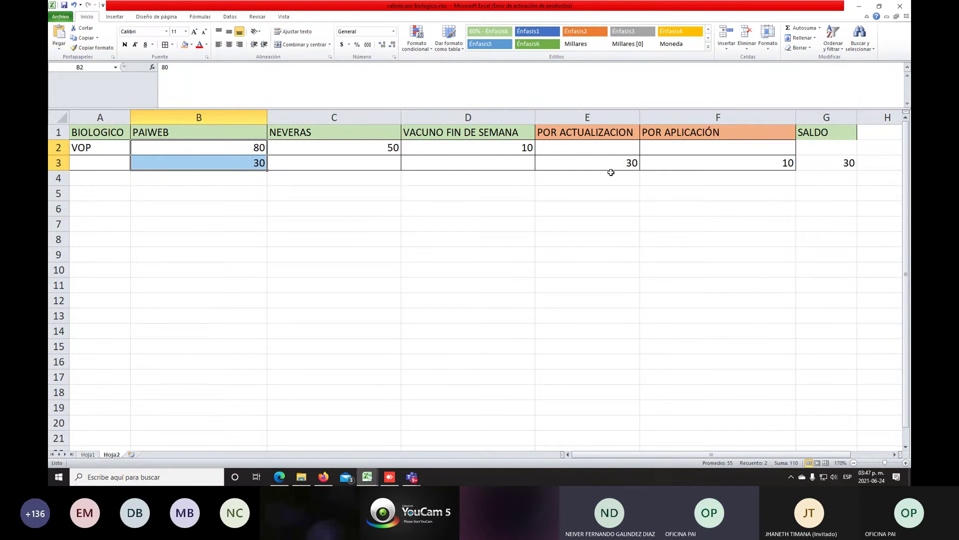
left_click(597, 164)
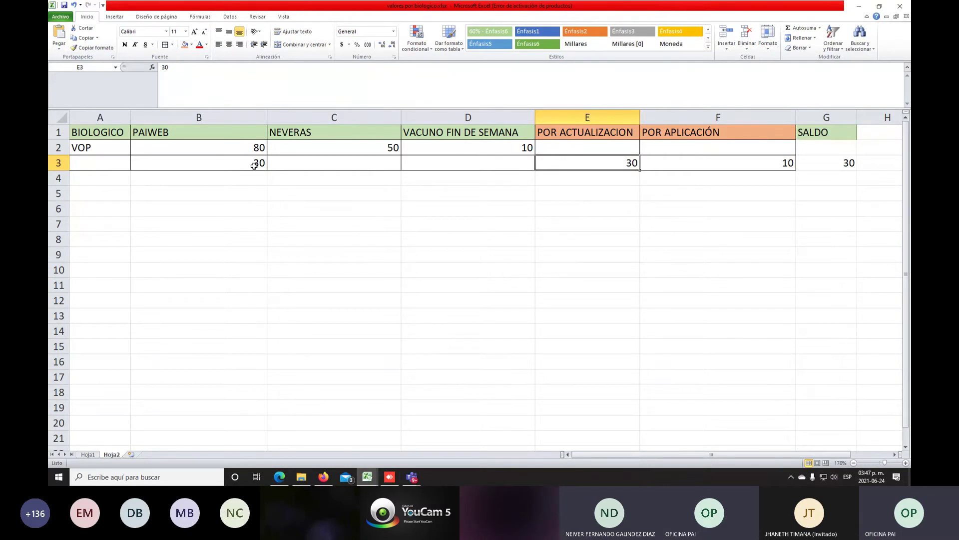
Step: Total the PAIWEB values 80 and 30 and compare them with NEVERAS 50, SALDO 30 and POR APLICACIÓN 10
left_click(227, 150)
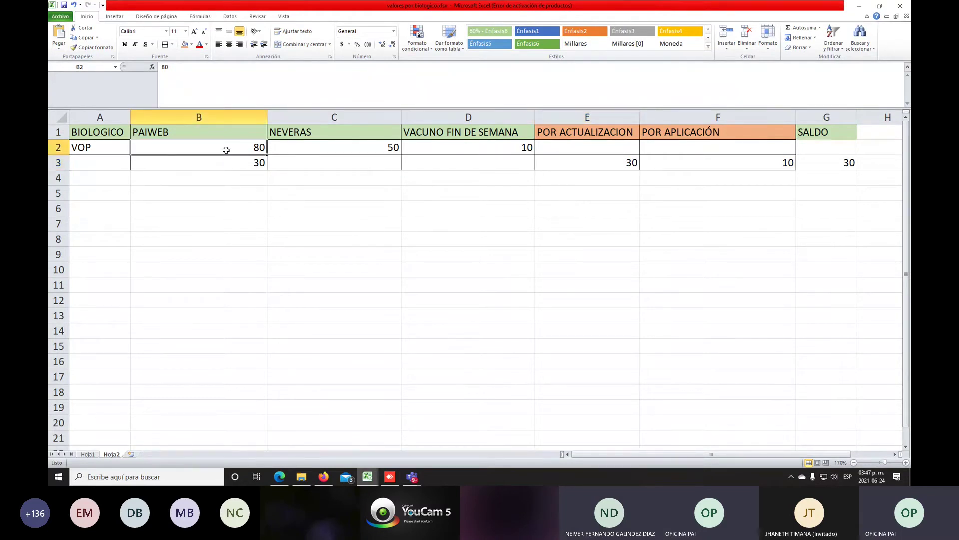
left_click_drag(226, 150, 227, 162)
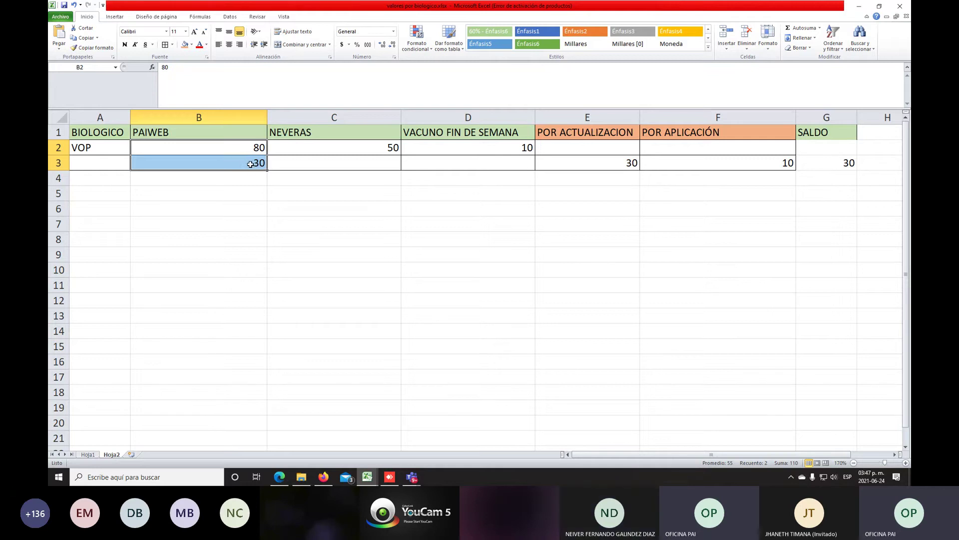
left_click(249, 161)
left_click(345, 150)
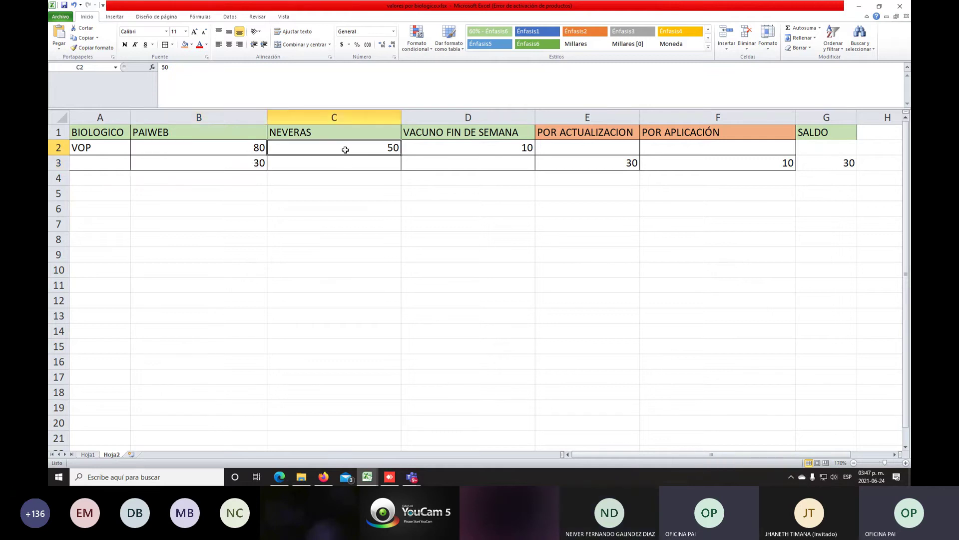
left_click(254, 145)
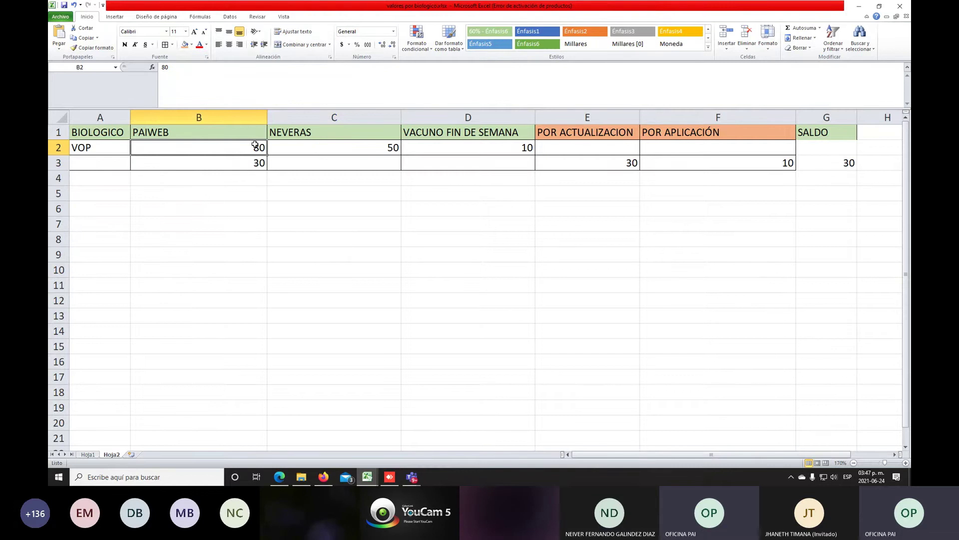
left_click(246, 165)
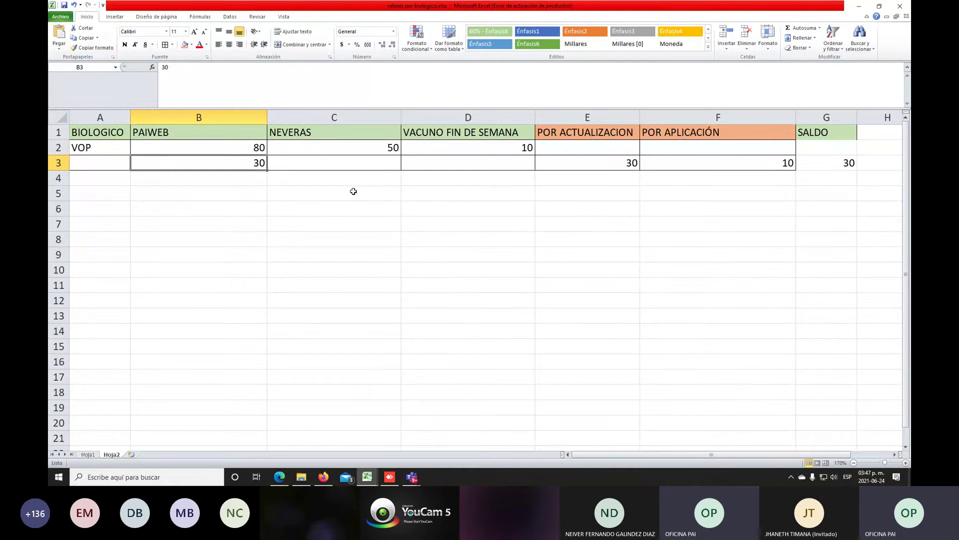
left_click_drag(222, 149, 223, 164)
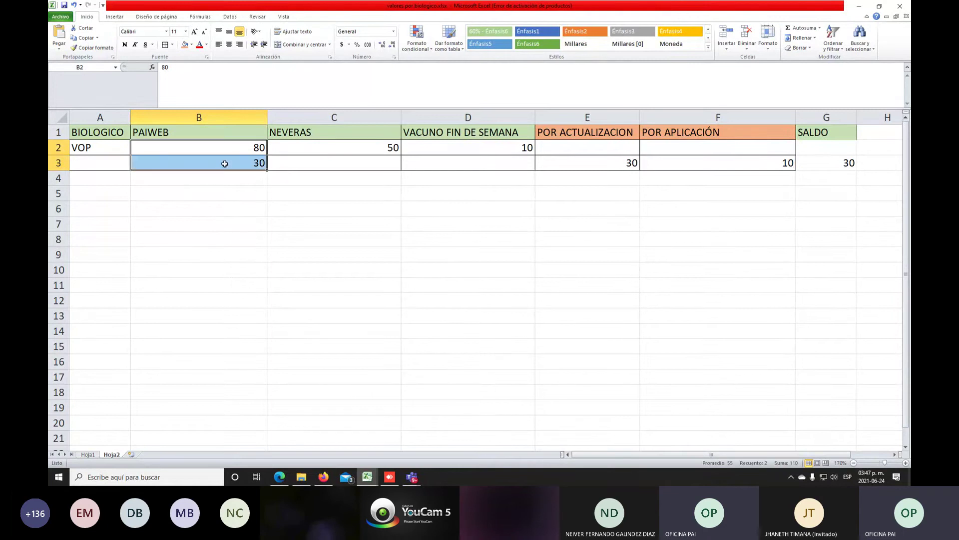
left_click(592, 164)
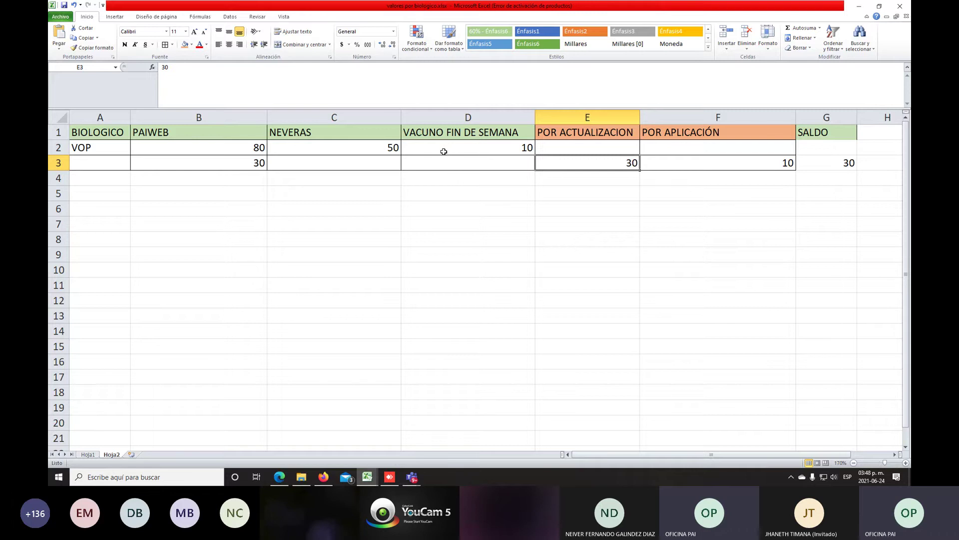
left_click(816, 165)
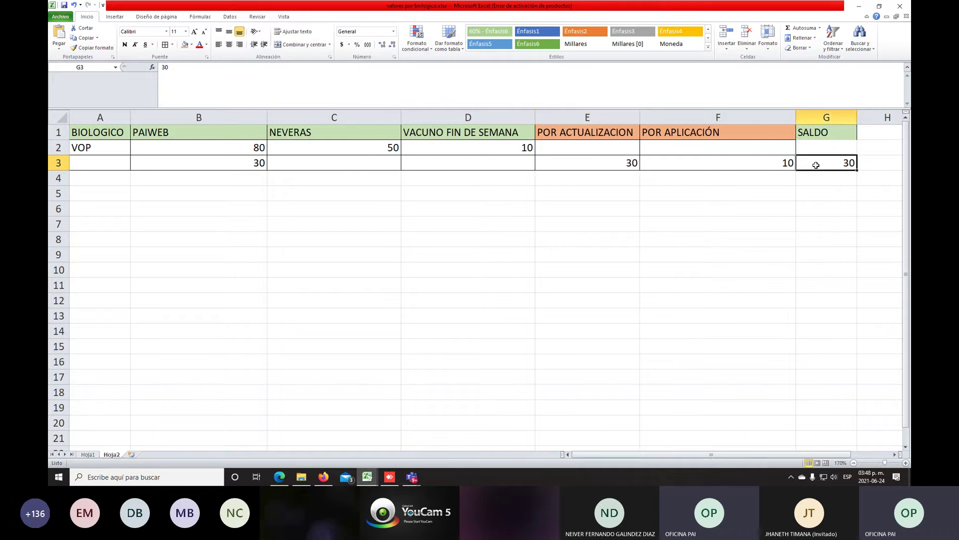
left_click(690, 167)
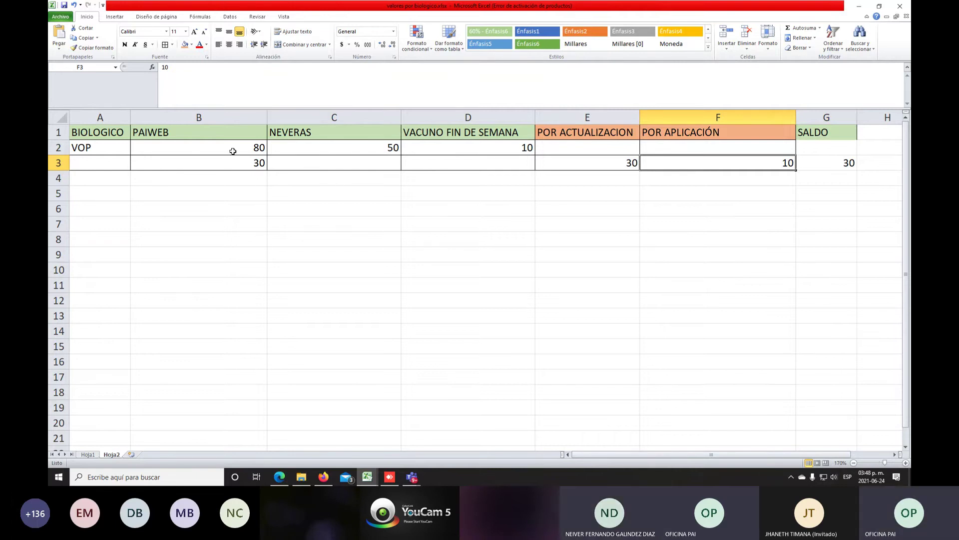
Step: Compare PAIWEB 30 in B3 with POR ACTUALIZACION 30 in E3, then return to the PAIWEB form
left_click_drag(234, 152, 242, 160)
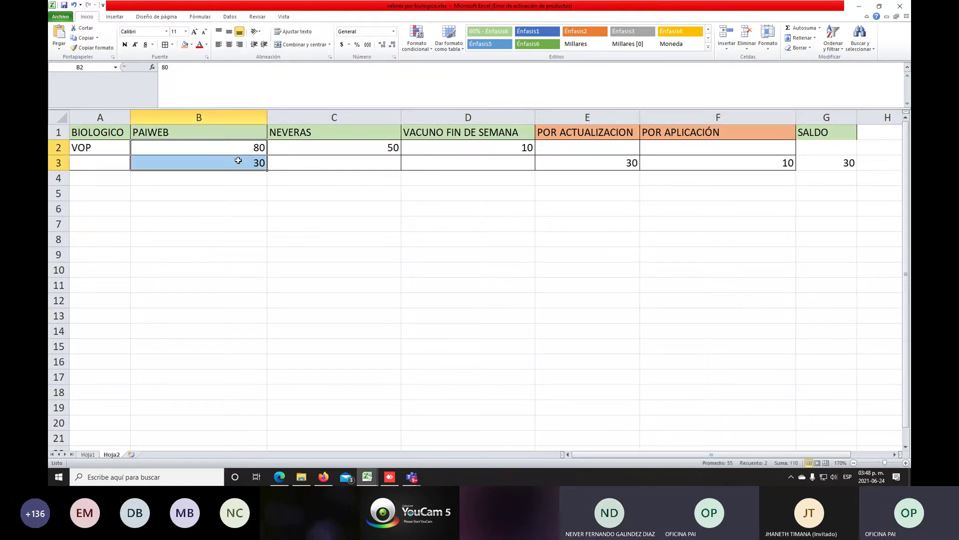
left_click(242, 161)
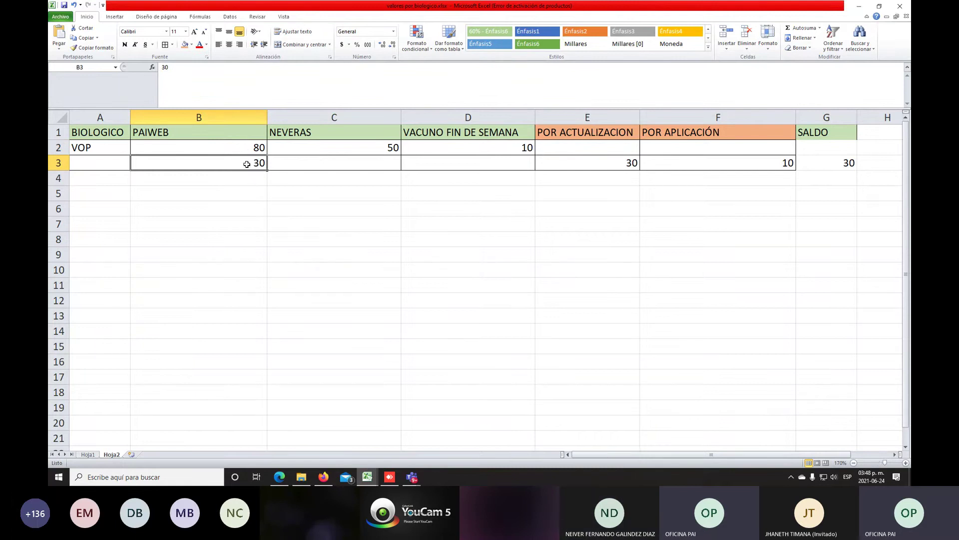
left_click(576, 165)
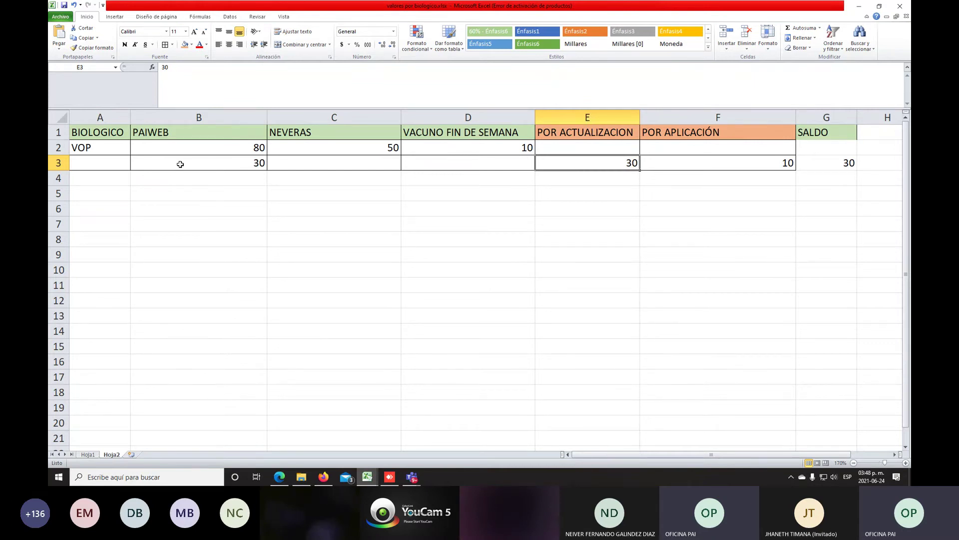
left_click(182, 168)
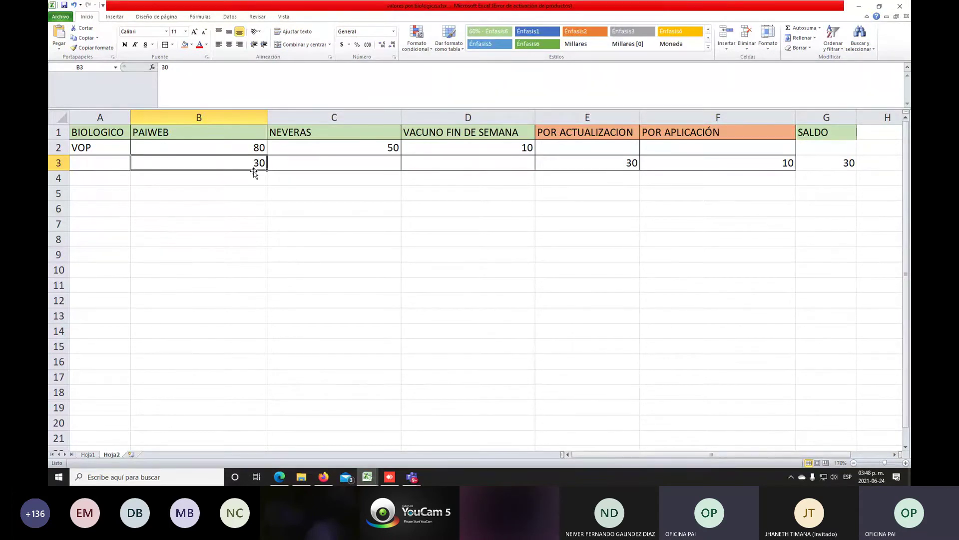
left_click(585, 163)
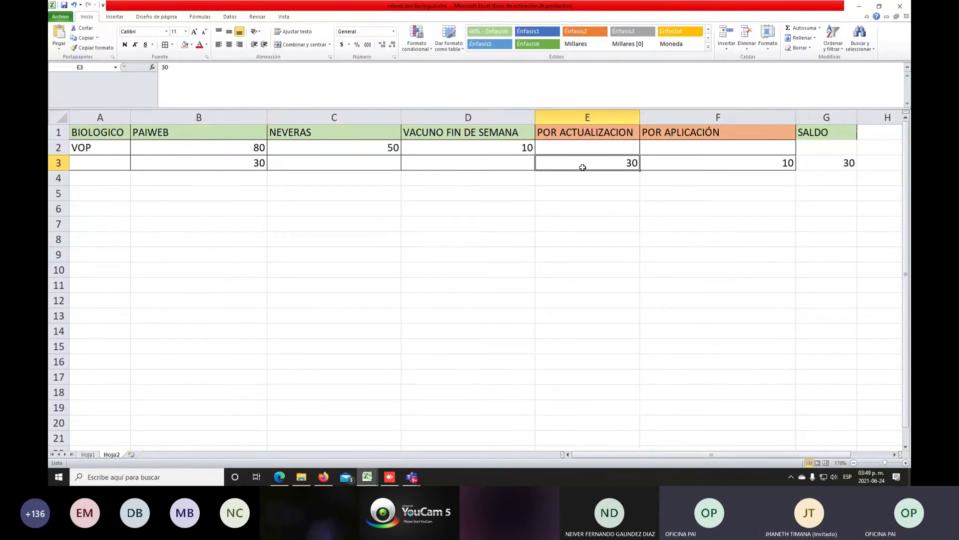
left_click(325, 480)
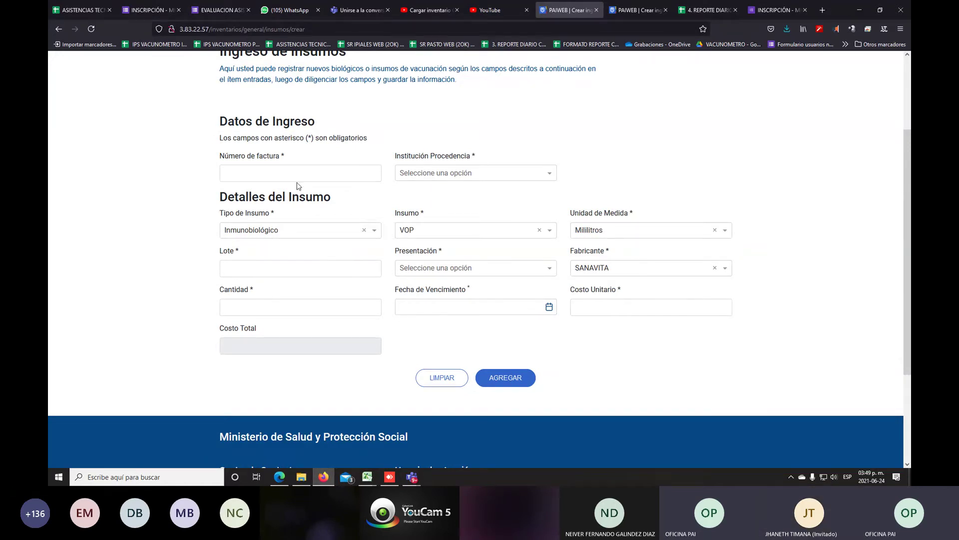
left_click(282, 175)
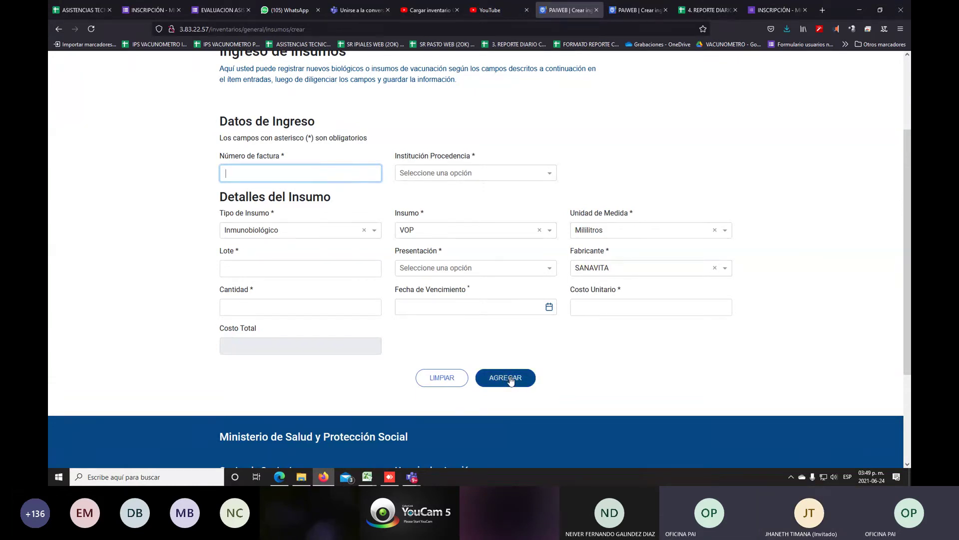
scroll(559, 357, "down", 3)
scroll(555, 352, "up", 3)
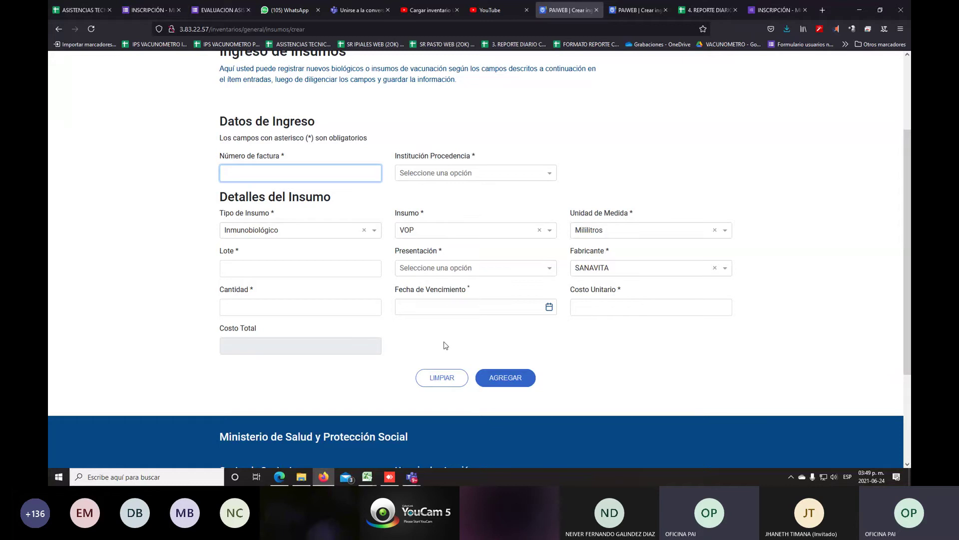
scroll(420, 370, "down", 3)
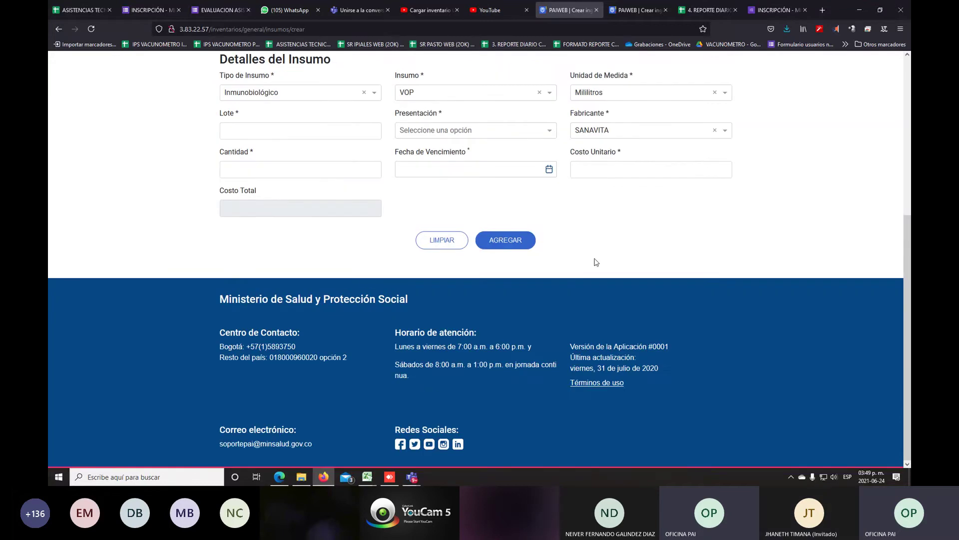
scroll(518, 274, "up", 2)
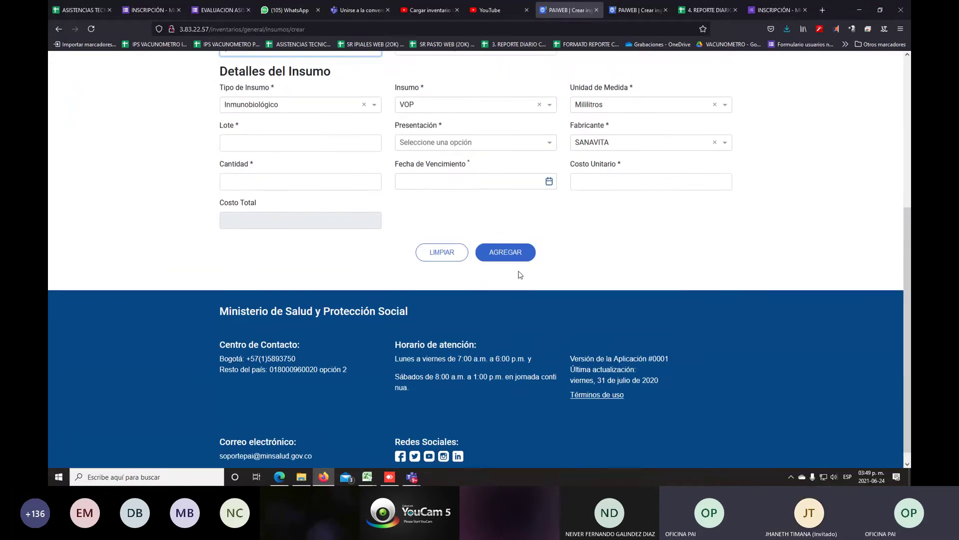
left_click(320, 134)
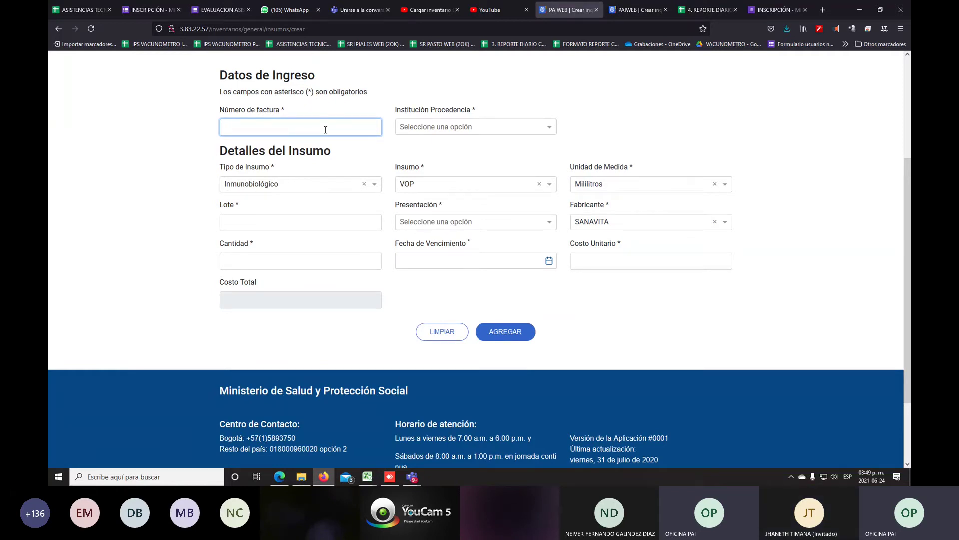
Step: Enter the invoice number ending SANPEDRO-MGR-004, checking it against the naming guide
type("HOSPIATL SAN")
key("BackSpace")
key("BackSpace")
key("BackSpace")
key("BackSpace")
key("BackSpace")
key("BackSpace")
type("SA")
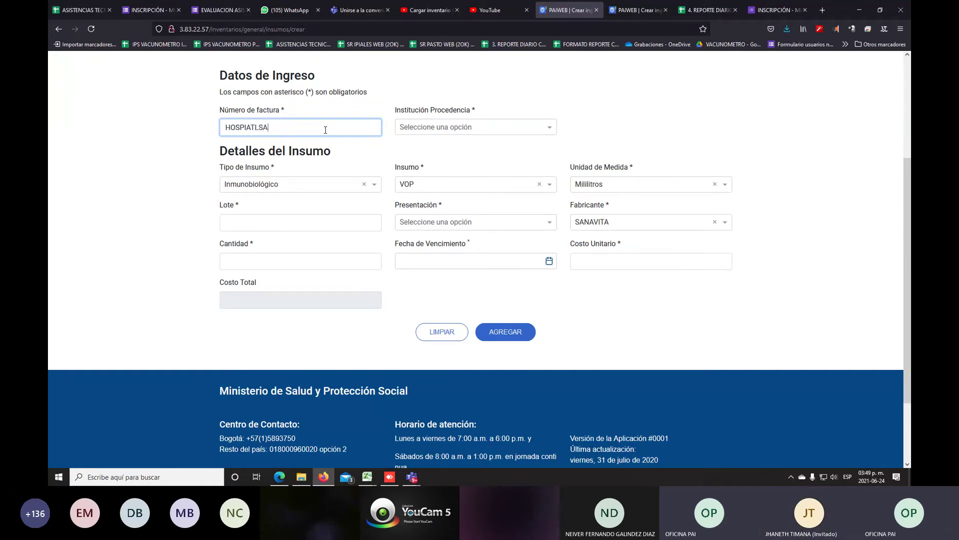
type("NPEDRO-")
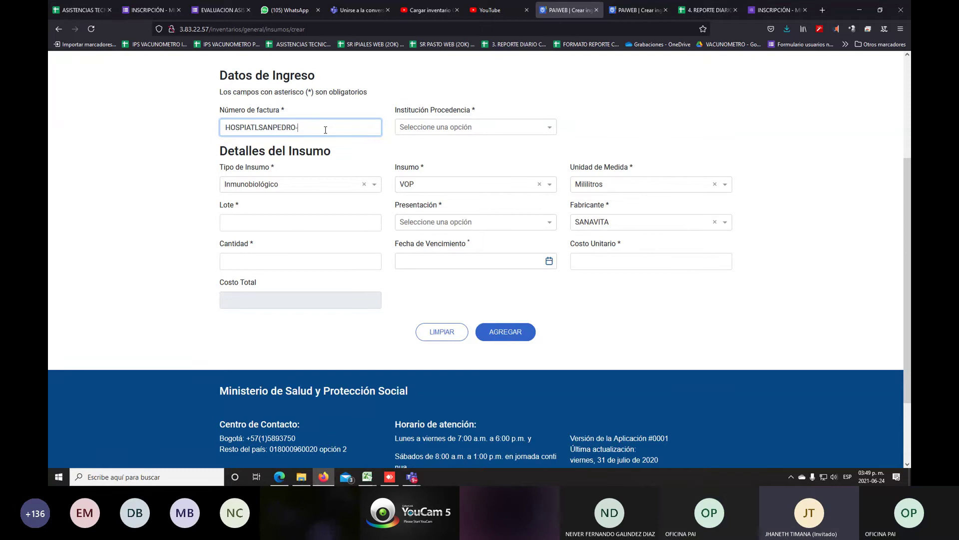
left_click(279, 483)
left_click(279, 483)
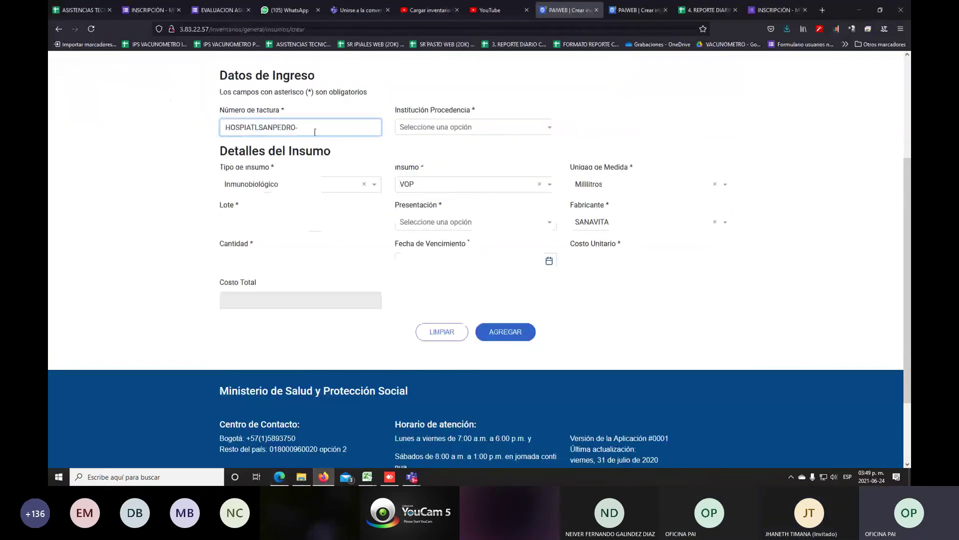
type("MGR-0")
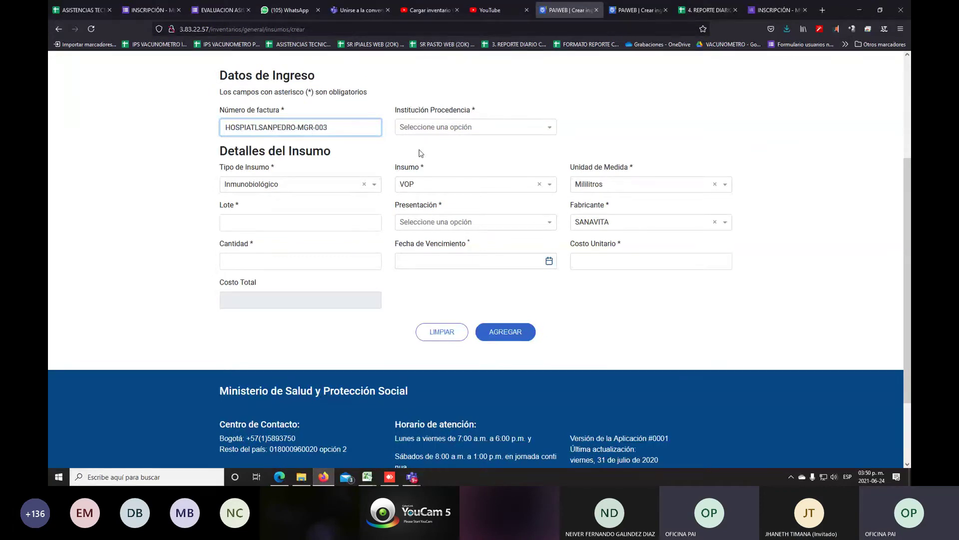
type("04")
Step: Set the originating institution to OPS and the supply type to Inmunobiológico
left_click(467, 128)
left_click(475, 162)
left_click(347, 189)
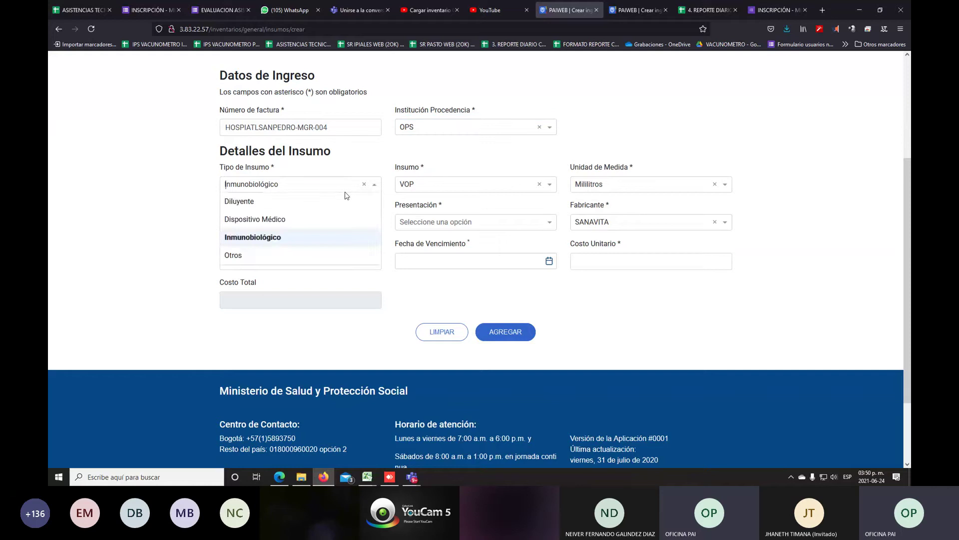
left_click(330, 200)
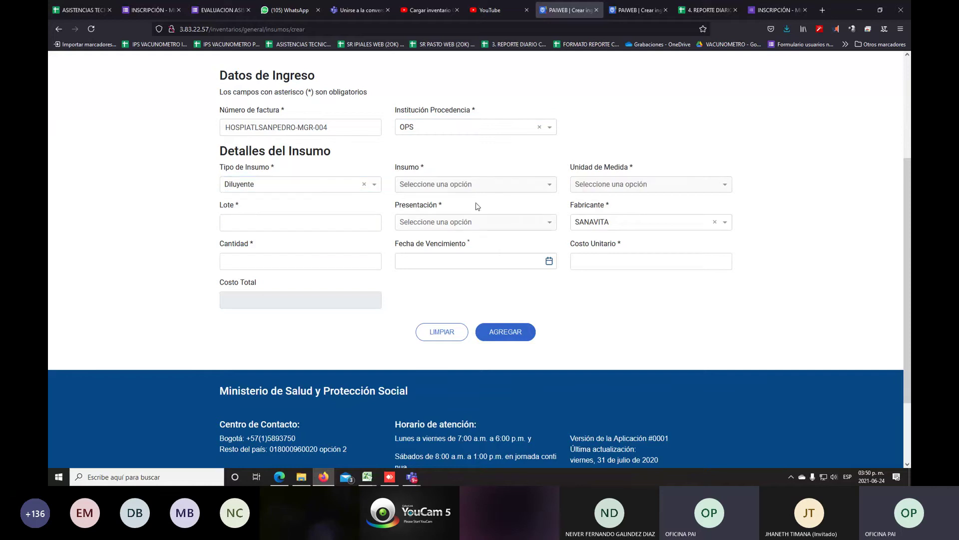
left_click(375, 191)
left_click(310, 237)
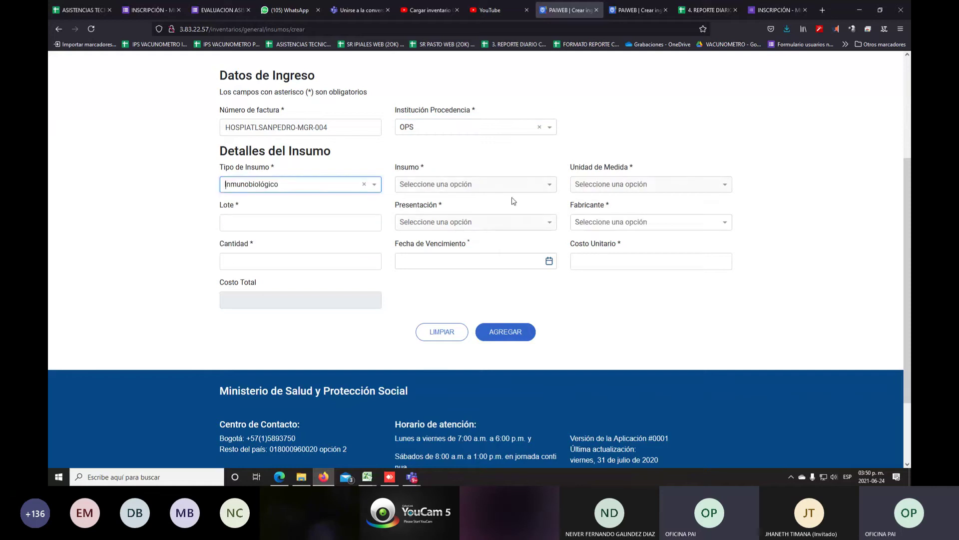
Step: Choose supply PENTAVALENTE, unit Mililitros, manufacturer MEDECO and presentation Multidosis x 10
left_click(549, 185)
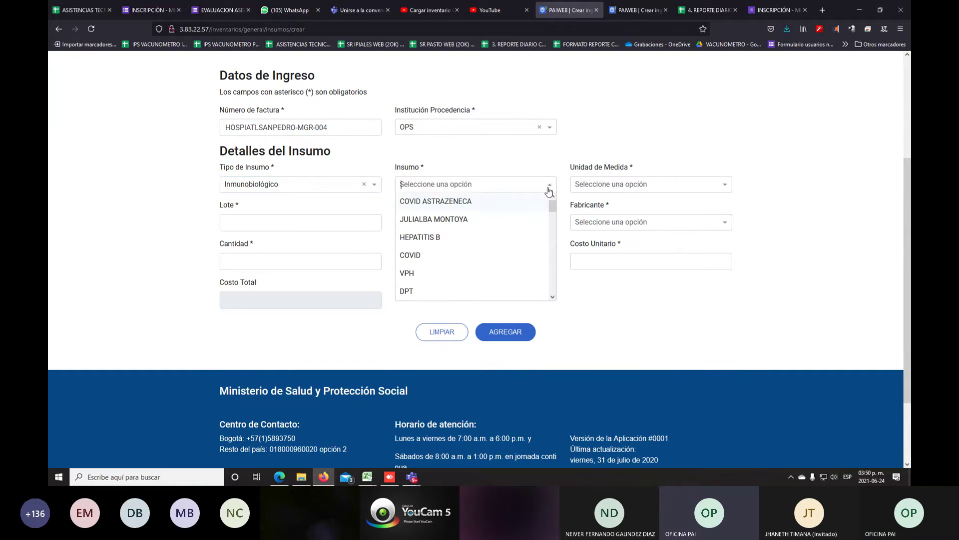
scroll(468, 278, "down", 3)
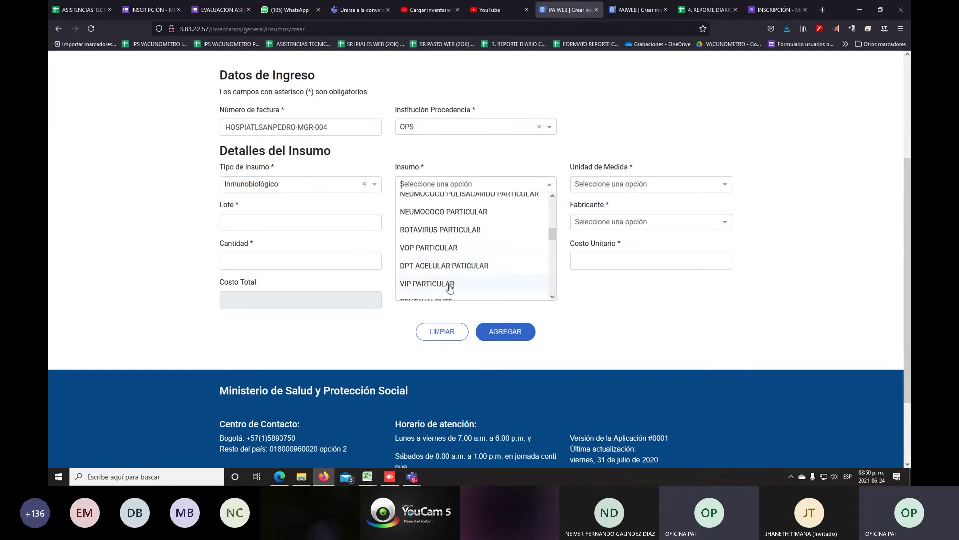
scroll(452, 289, "down", 2)
left_click(444, 261)
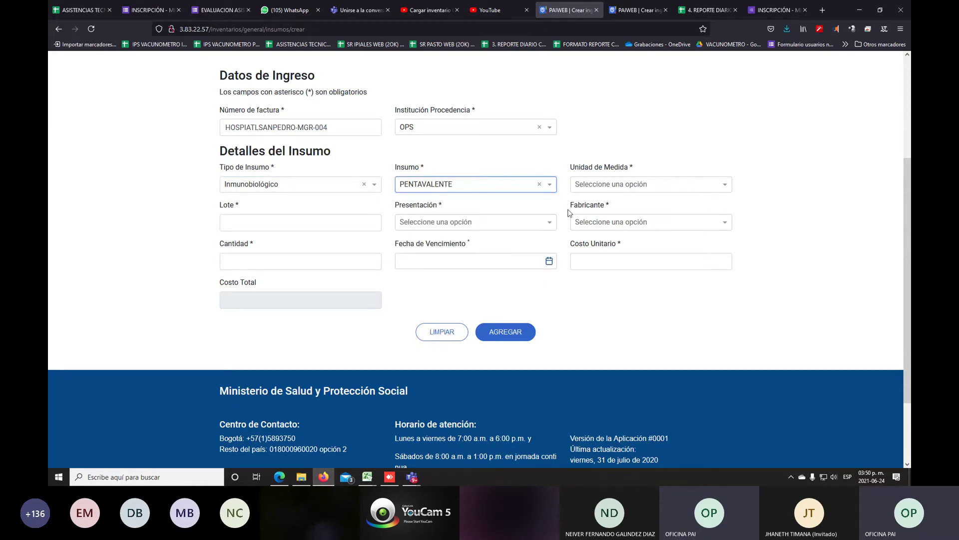
left_click(624, 183)
left_click(614, 202)
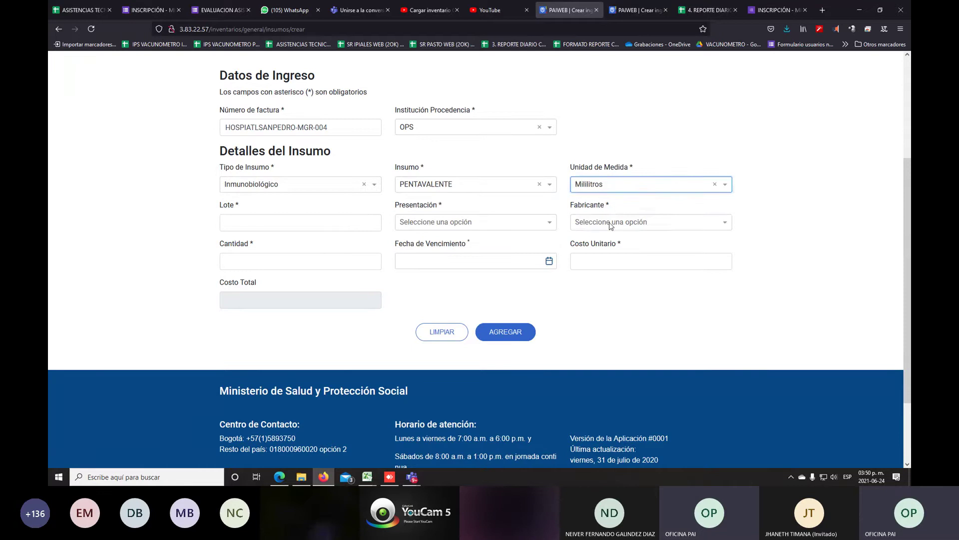
left_click(611, 225)
left_click(605, 239)
left_click(476, 230)
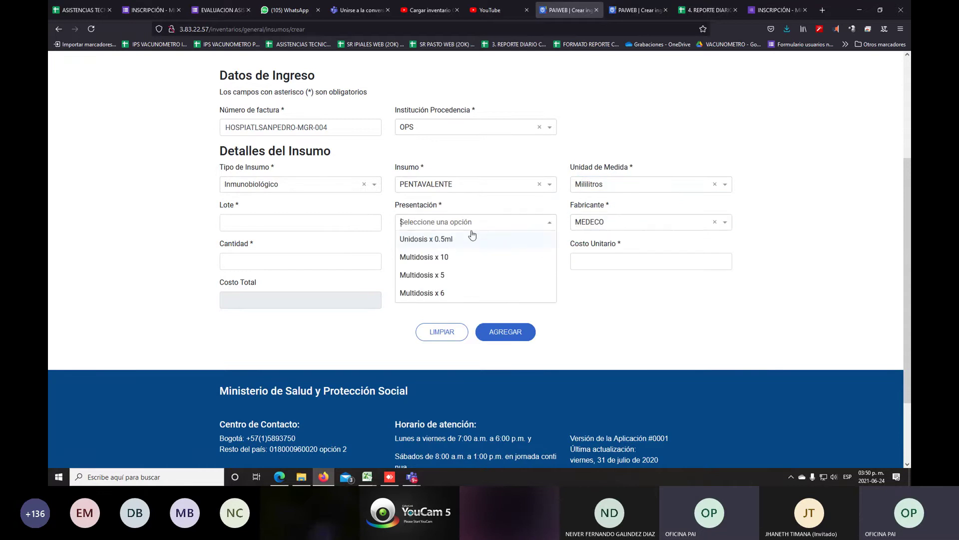
left_click(444, 257)
Step: Enter lot SADAS324432 and unit cost 300
left_click(301, 224)
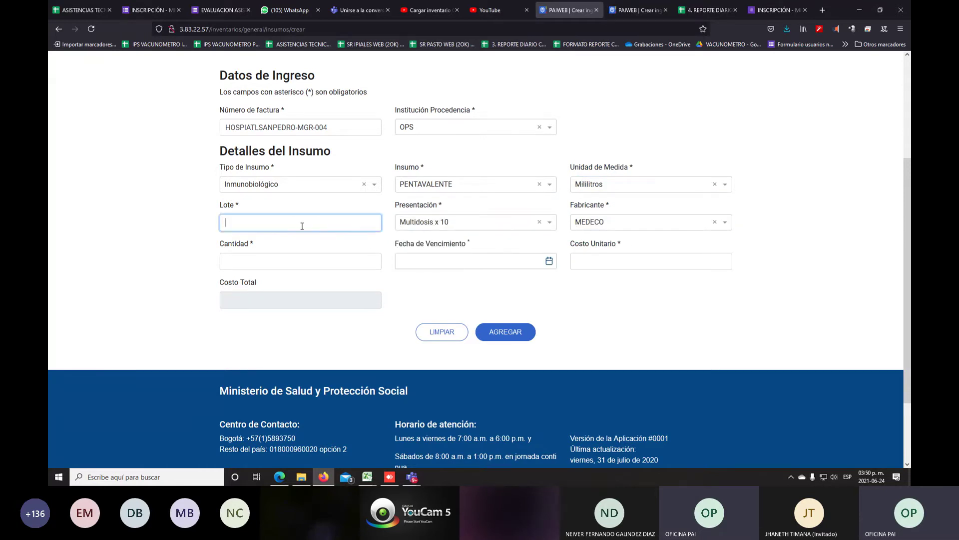
type("SADAS324432")
left_click(603, 263)
type("30")
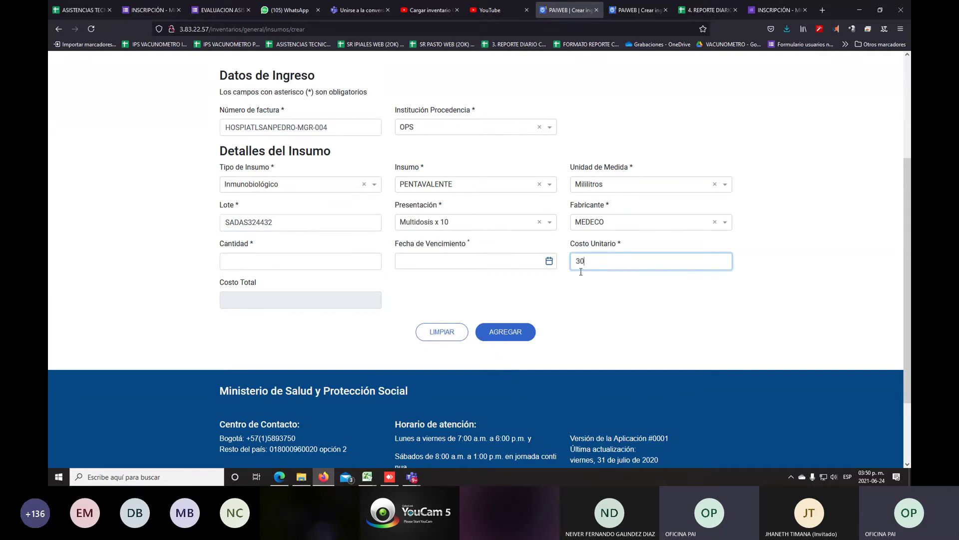
type("0")
Step: Set expiry to 24/06/2021 and quantity 15, then add the lot to the entry table
left_click(548, 261)
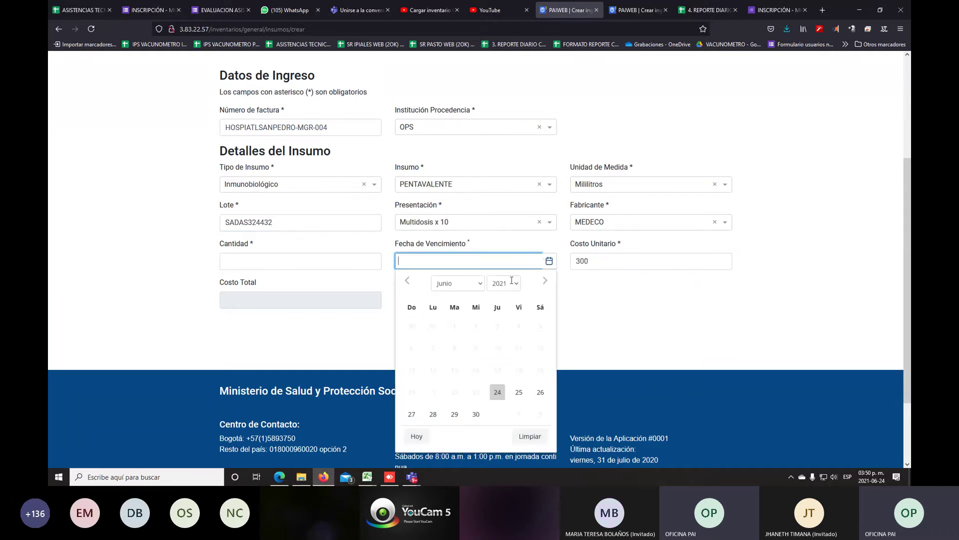
left_click(495, 397)
left_click(290, 264)
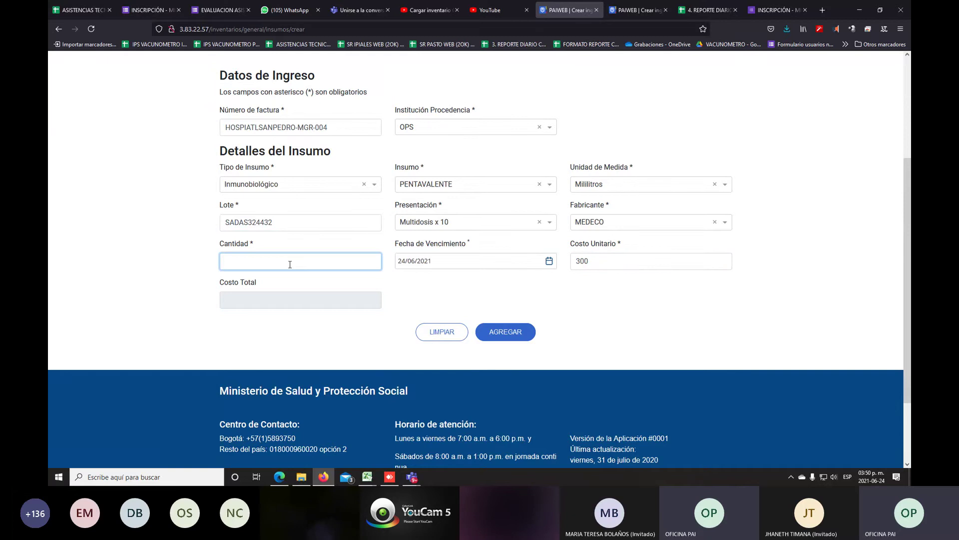
left_click(548, 261)
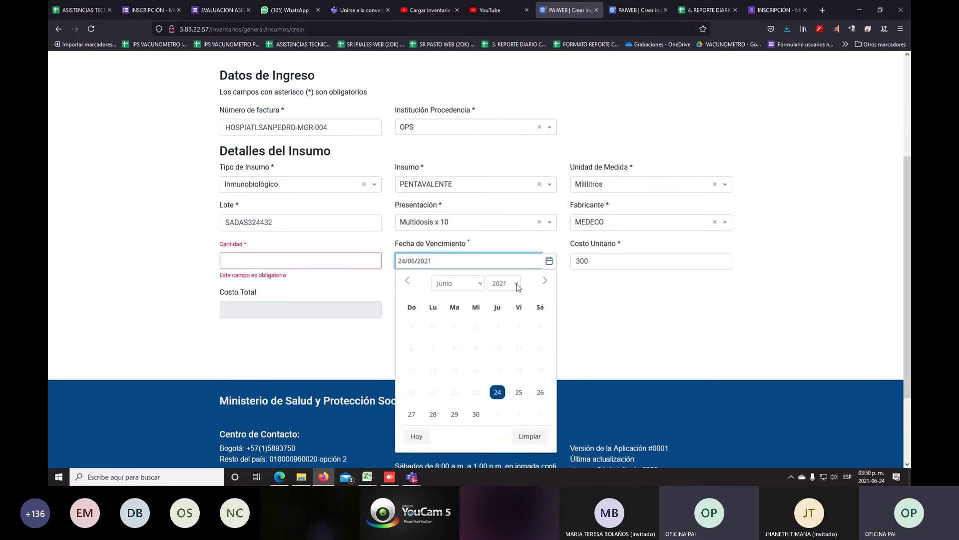
left_click(517, 287)
left_click(501, 311)
left_click(324, 264)
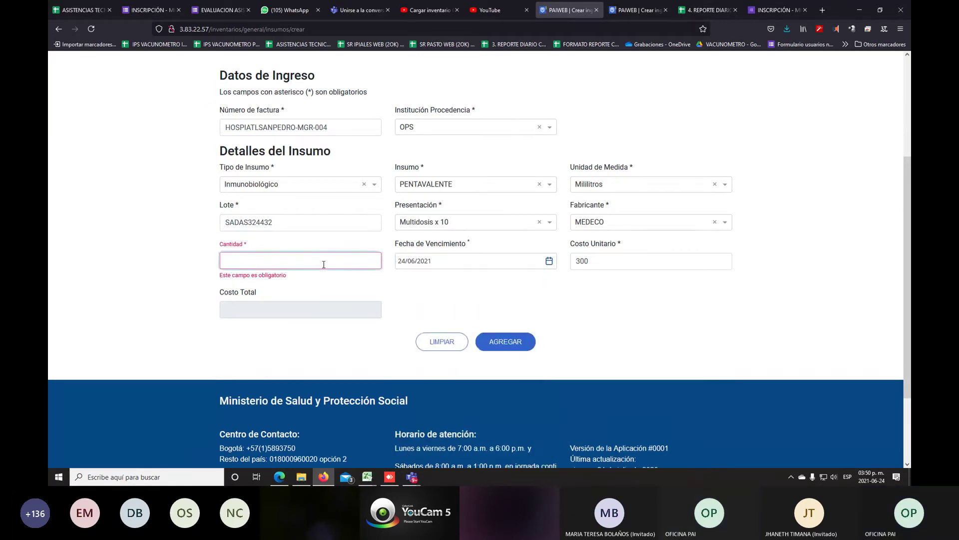
type("15")
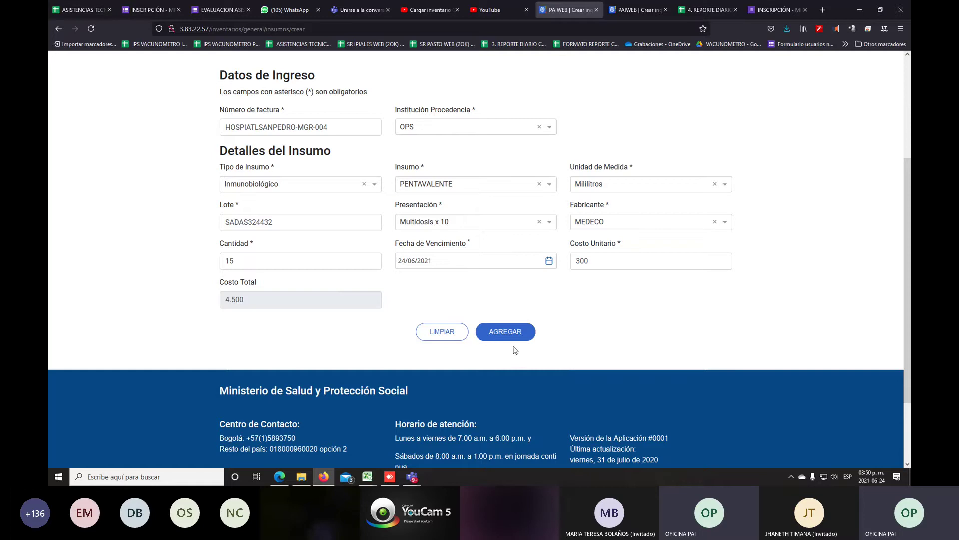
left_click(508, 342)
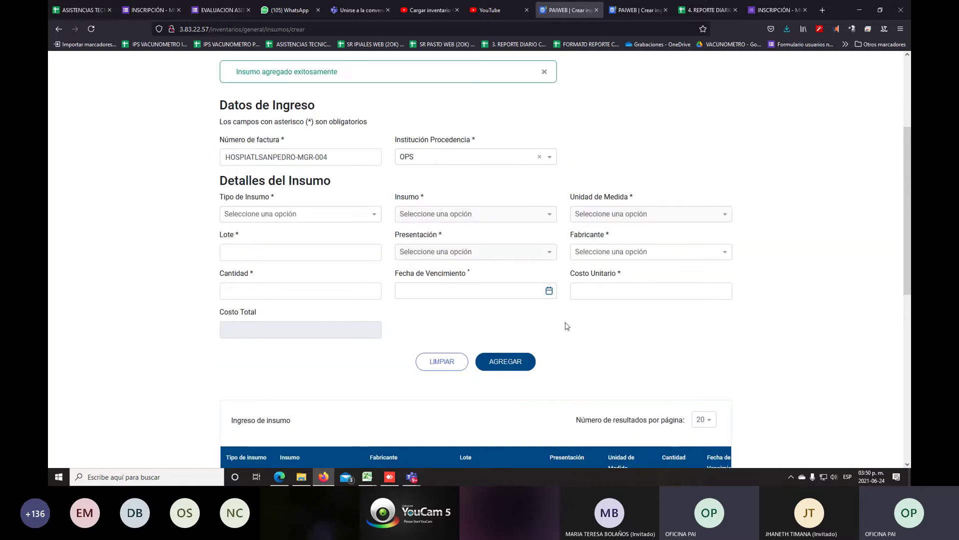
Step: Scroll down to the entry table's new PENTAVALENTE row and save the entry with GUARDAR
scroll(573, 313, "down", 3)
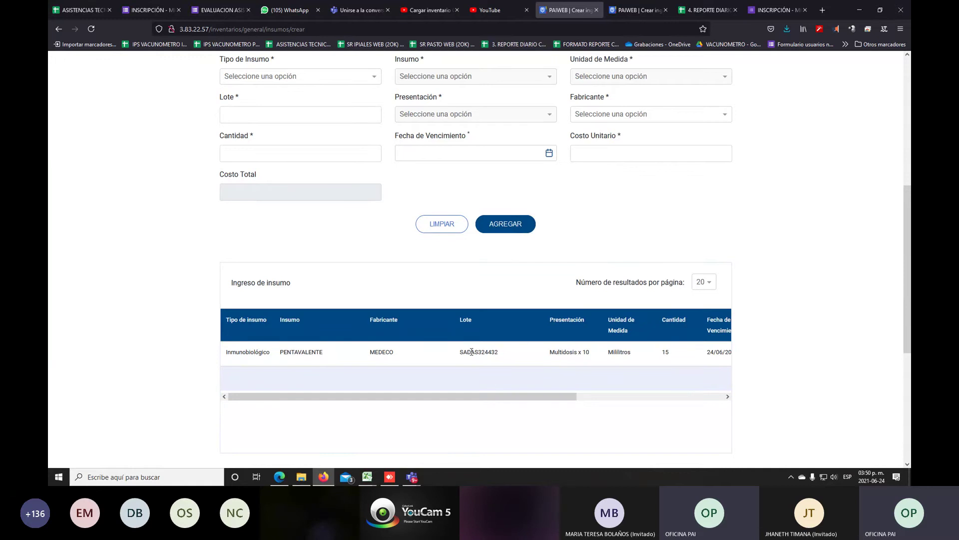
scroll(469, 410, "down", 2)
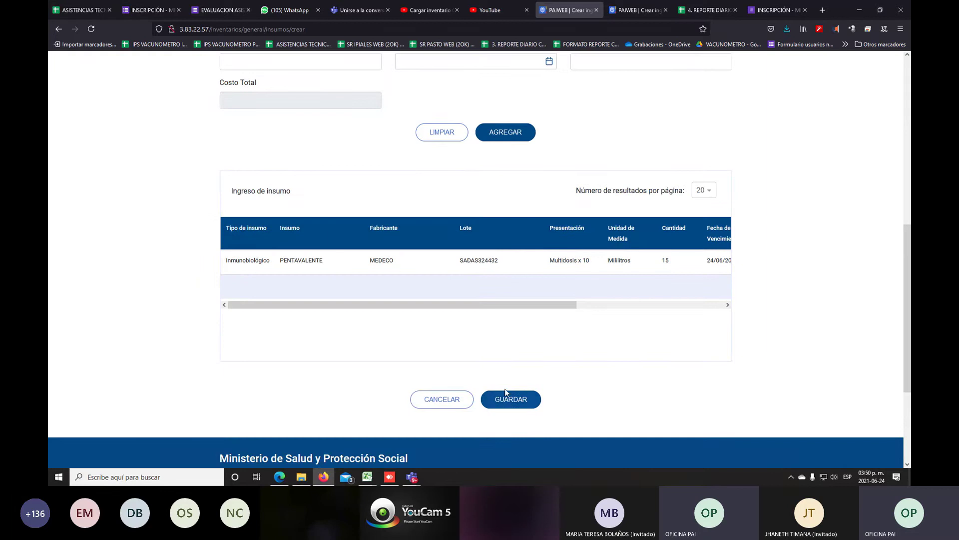
left_click(507, 402)
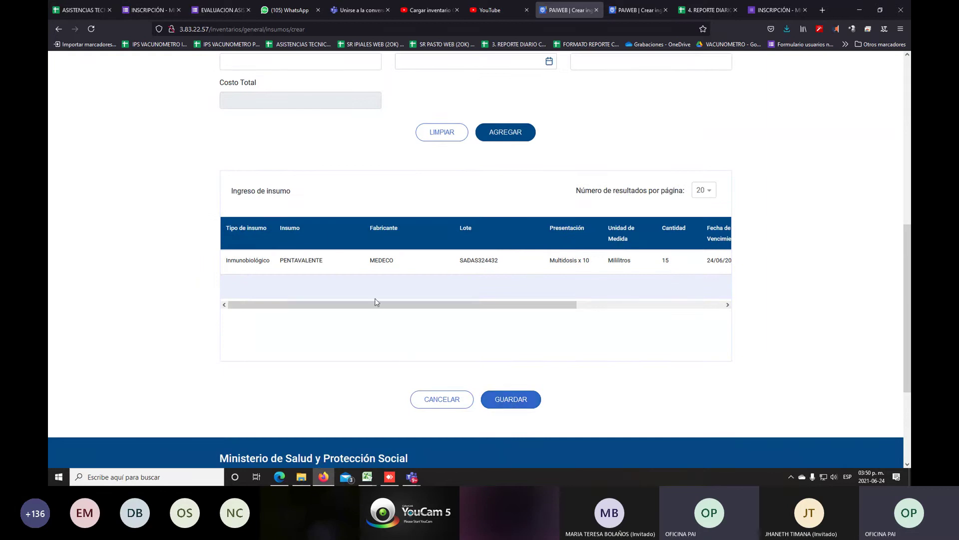
Step: Bring up the FORMATO EXCEL template, scroll to its header rows, then go back to PAIWEB
mouse_move(367, 481)
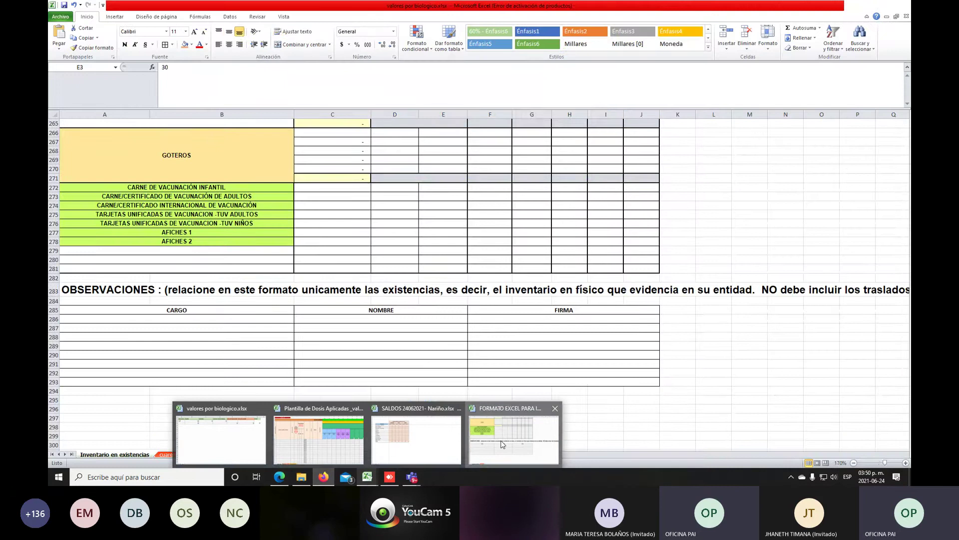
left_click(503, 444)
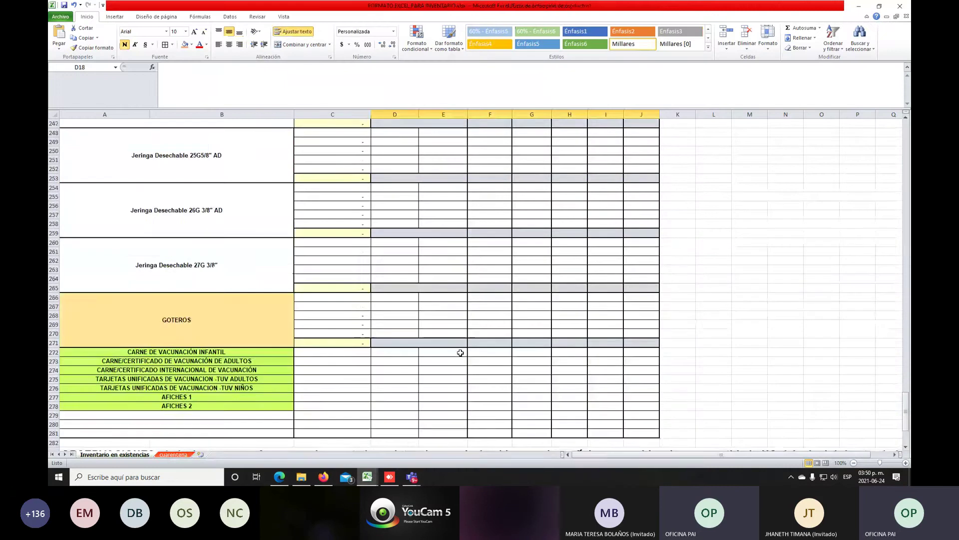
scroll(464, 344, "up", 20)
scroll(472, 340, "up", 20)
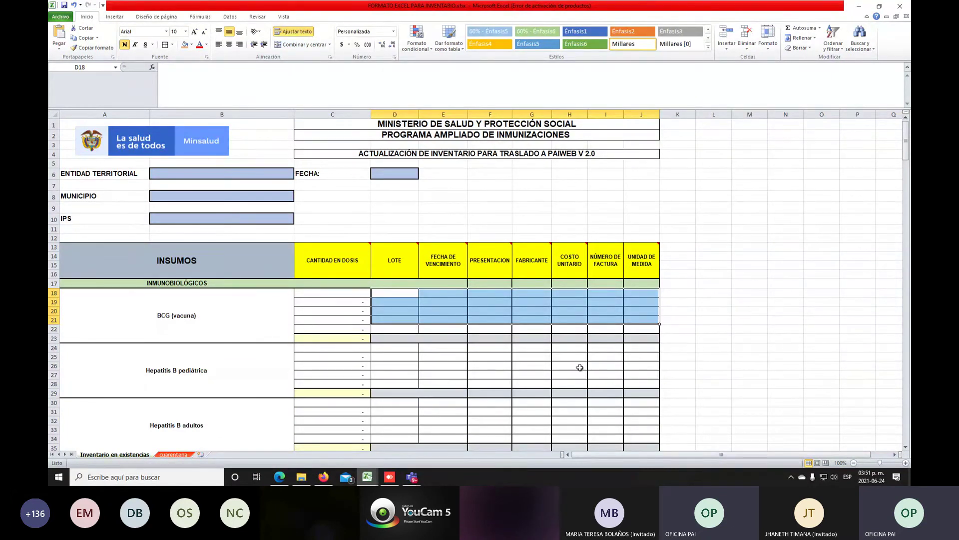
left_click(323, 478)
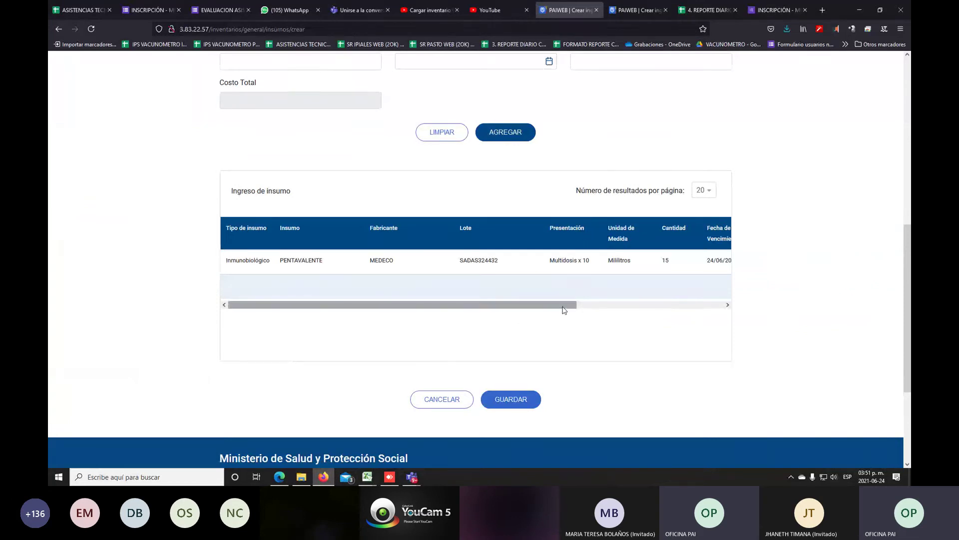
Step: Scroll the entry table right to show expiry 24/06/2021, unit cost 300 and total 4.500, and save
left_click_drag(563, 310, 517, 327)
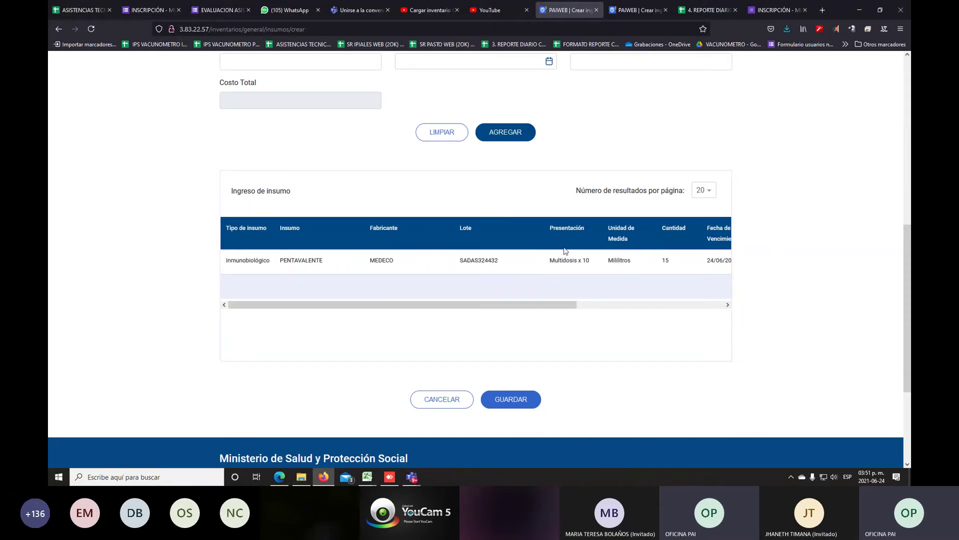
left_click(523, 403)
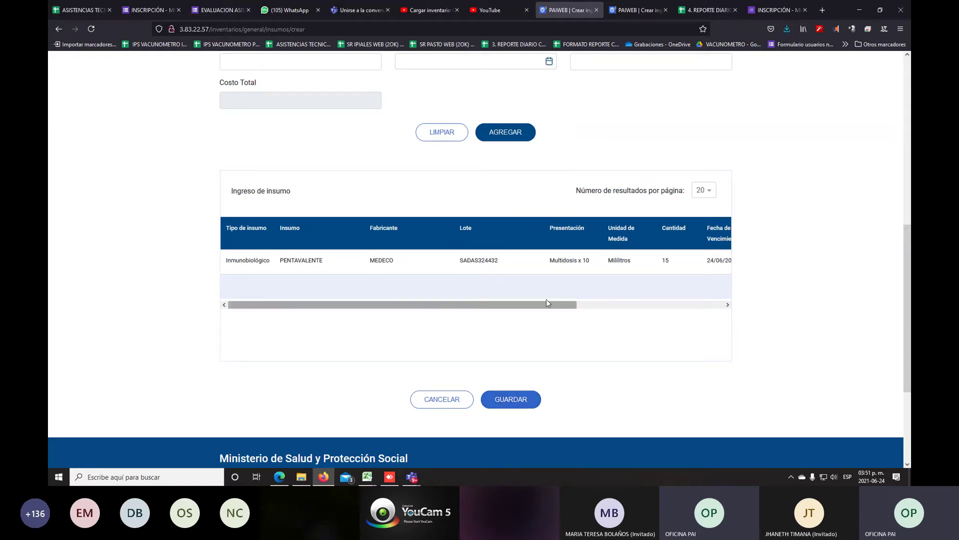
left_click_drag(544, 307, 664, 322)
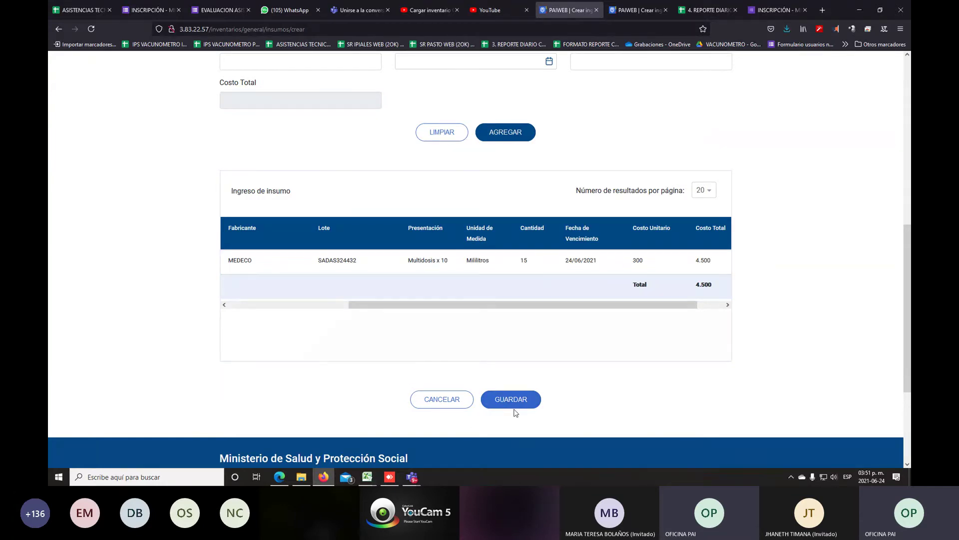
mouse_move(368, 477)
left_click(496, 439)
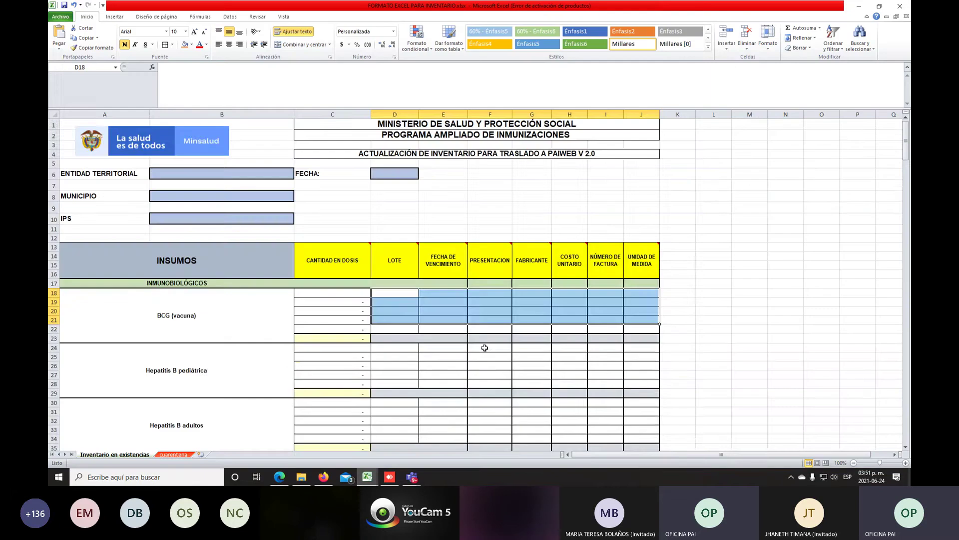
scroll(475, 297, "down", 20)
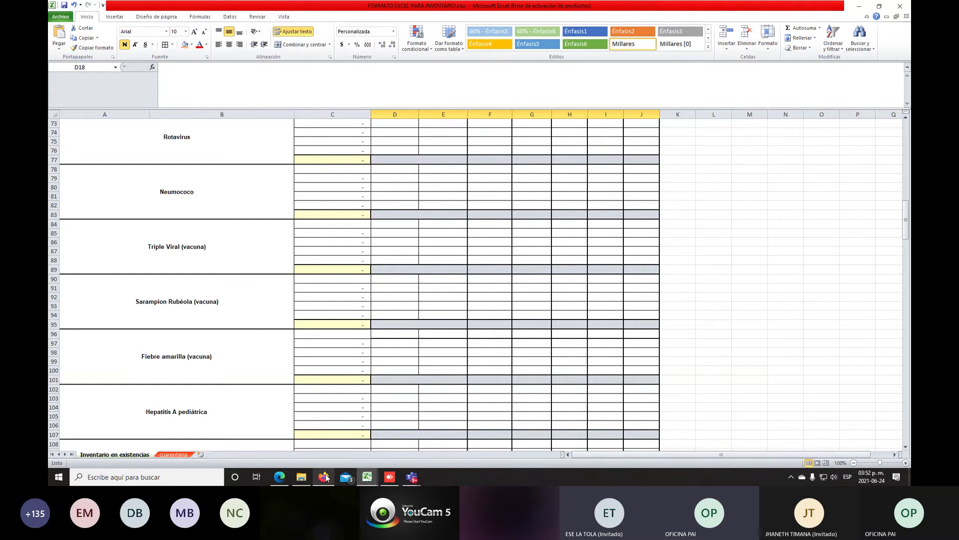
mouse_move(325, 477)
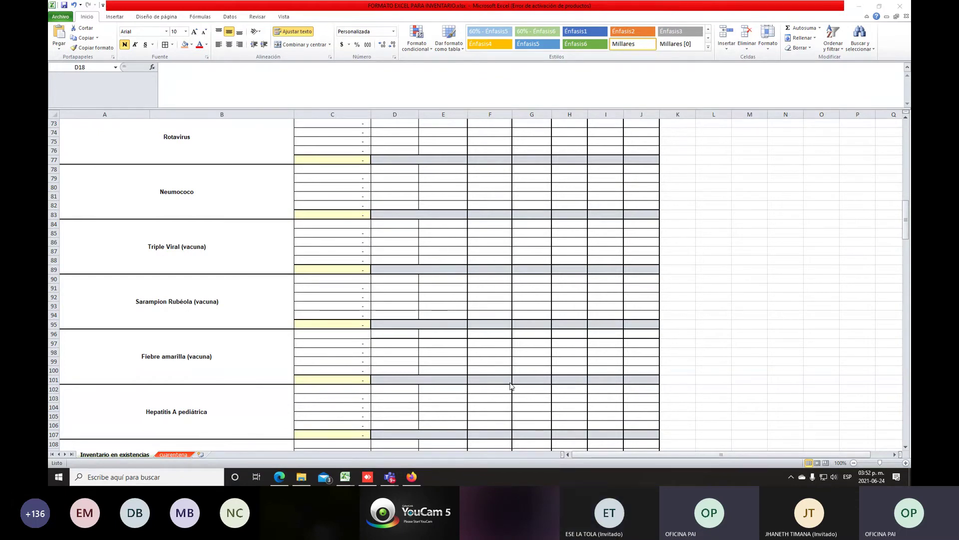
scroll(420, 347, "up", 16)
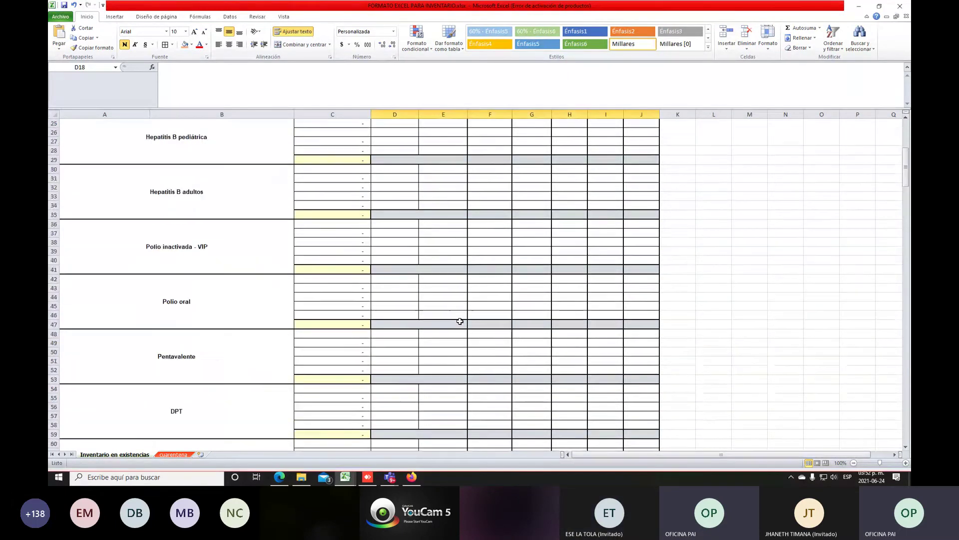
scroll(460, 321, "up", 8)
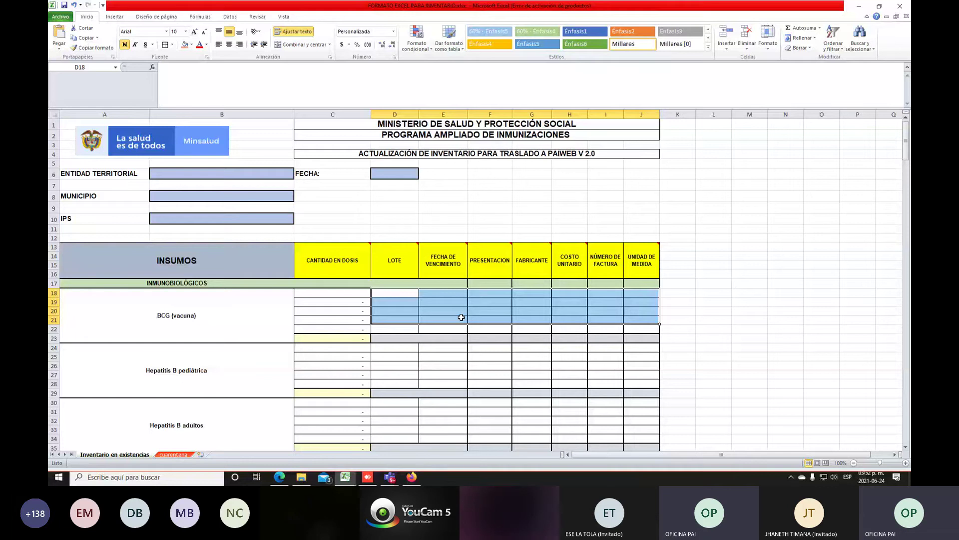
Step: Select the BCG row D18:J18, then scroll down to the VPH rows and back to the top
left_click_drag(398, 293, 651, 292)
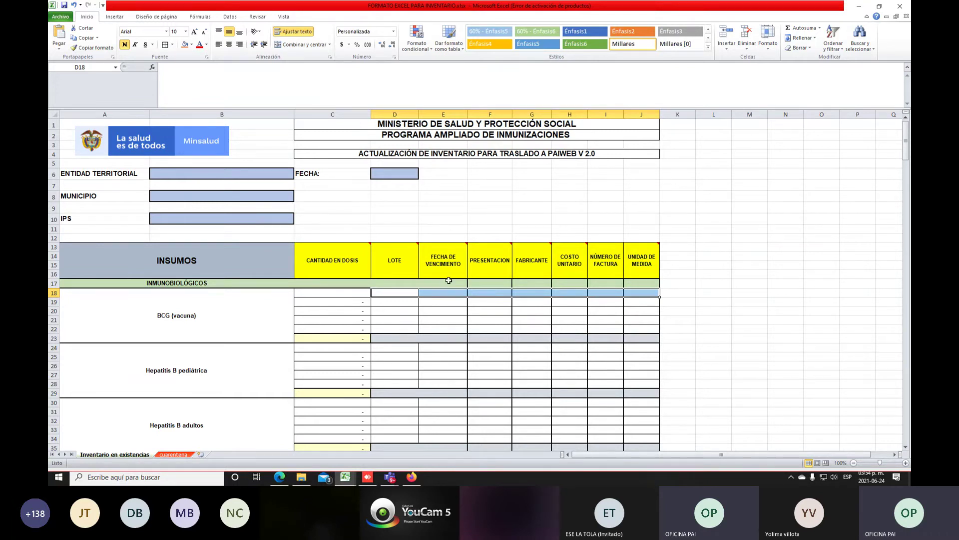
mouse_move(454, 273)
scroll(402, 330, "down", 5)
scroll(402, 330, "down", 20)
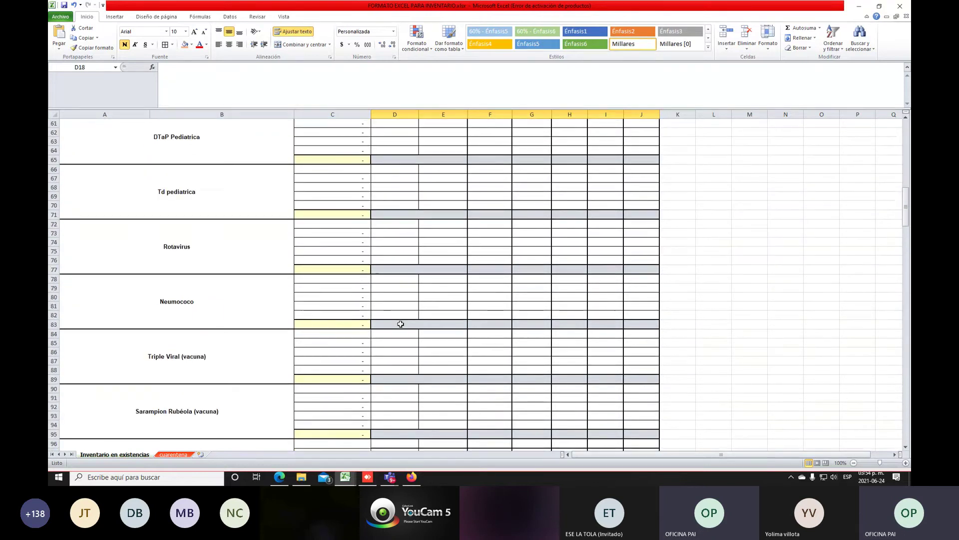
scroll(458, 337, "up", 20)
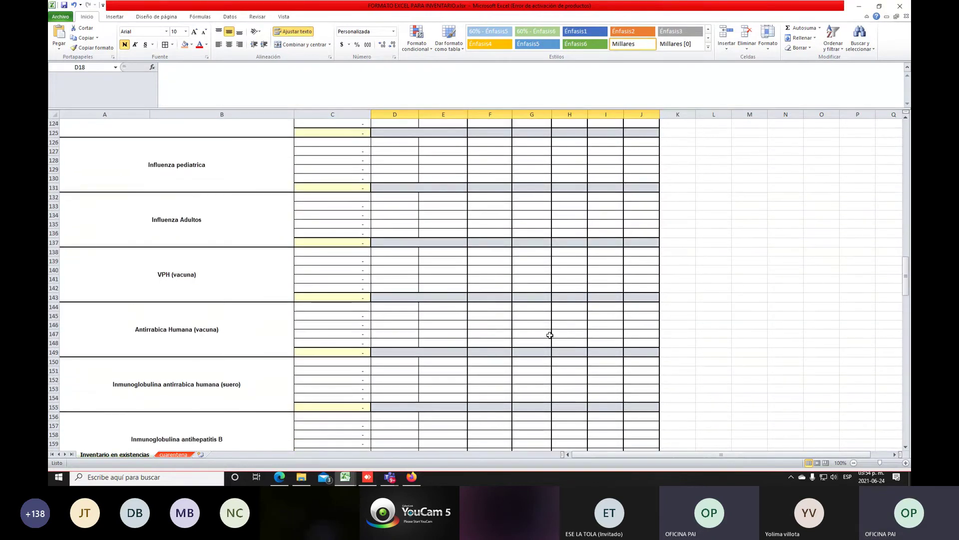
scroll(543, 316, "up", 3)
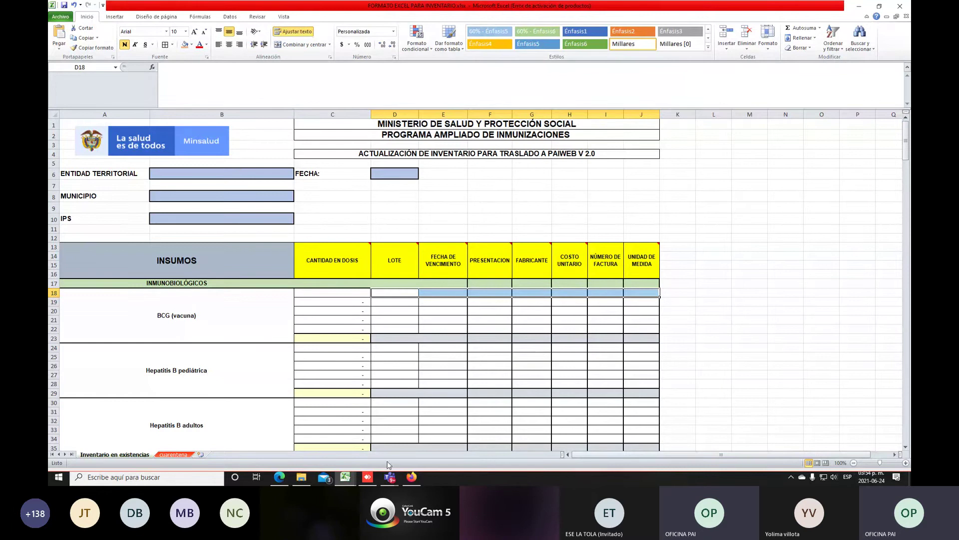
mouse_move(280, 481)
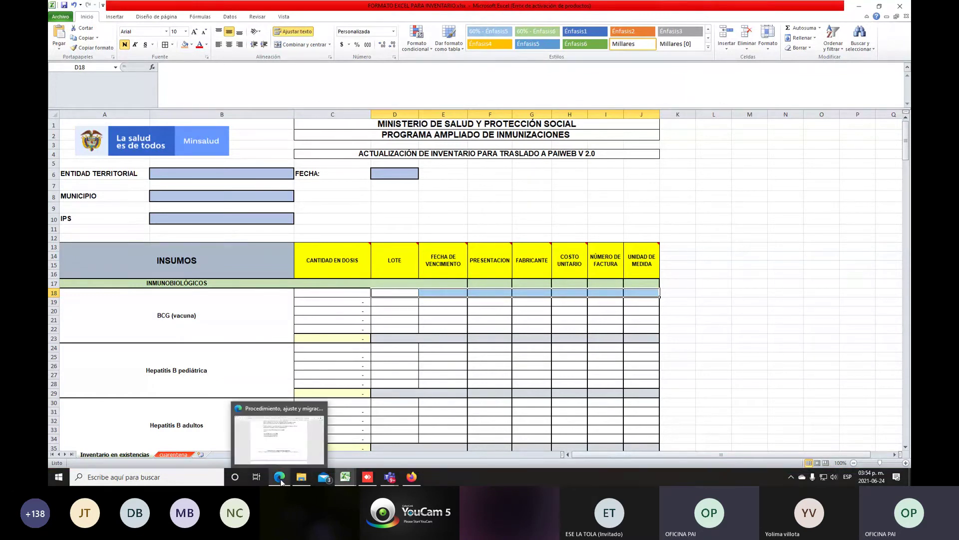
Step: Go to Inventarios > Ingreso y consulta de insumos, briefly checking the Excel template
left_click(413, 480)
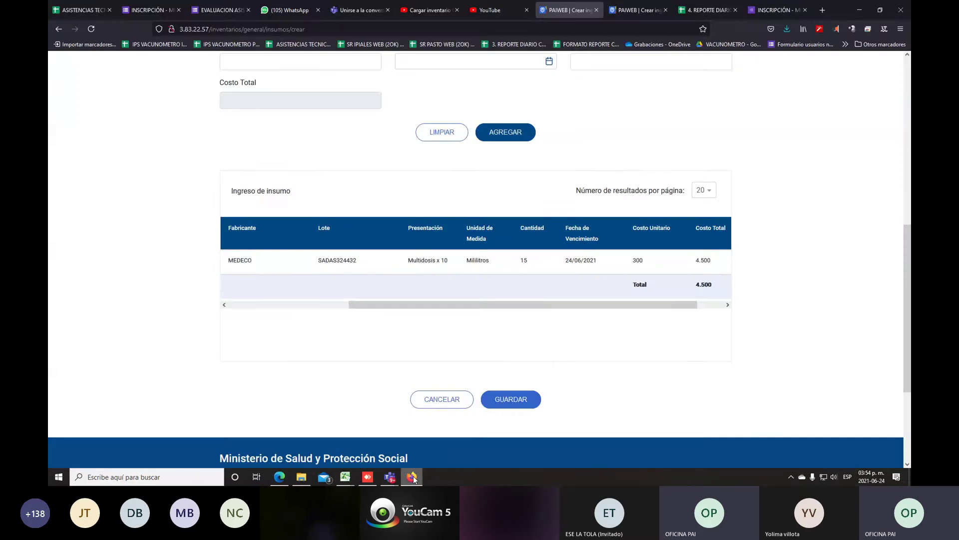
scroll(718, 232, "up", 10)
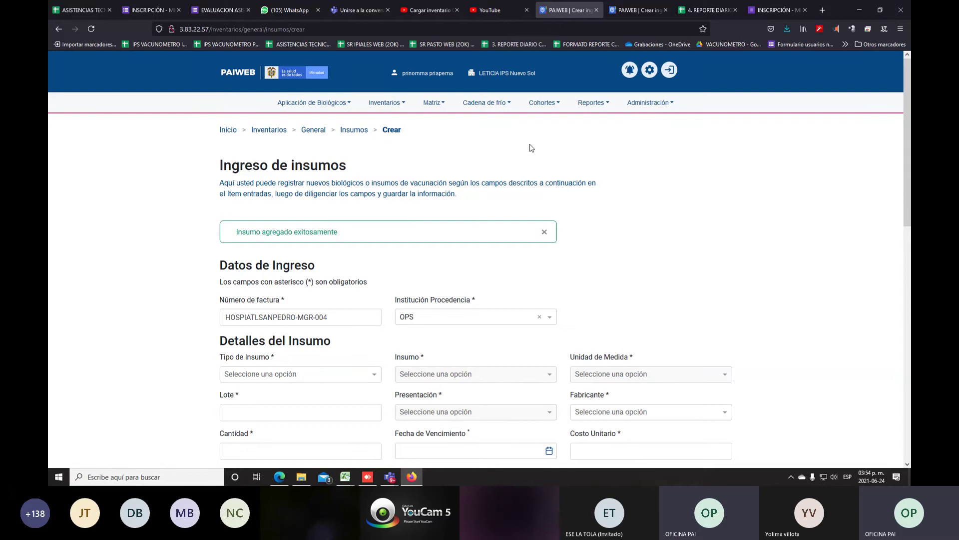
left_click(393, 109)
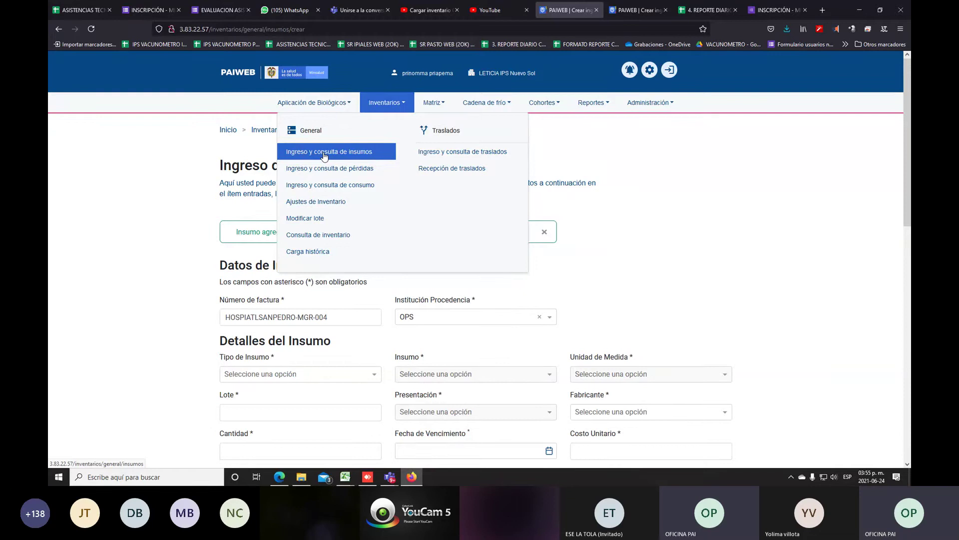
left_click(324, 152)
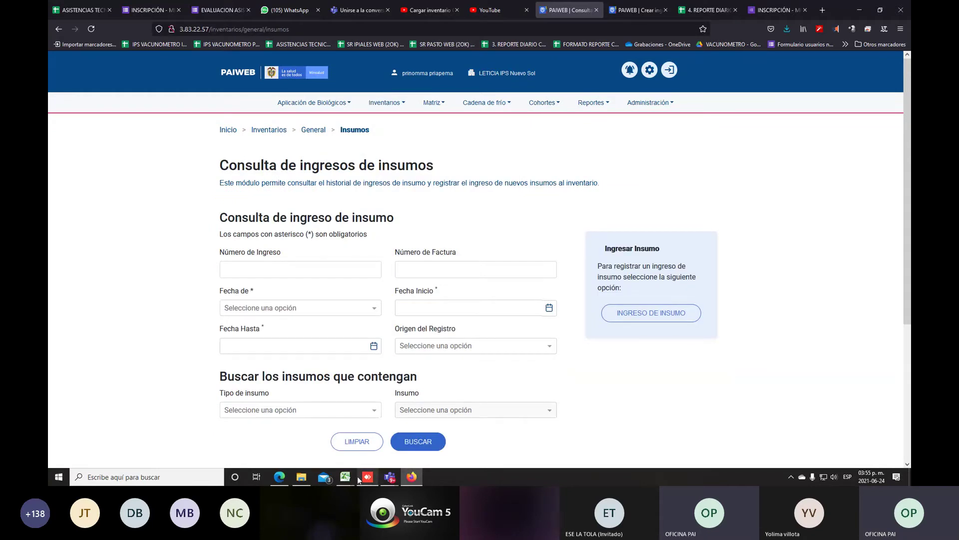
mouse_move(352, 475)
left_click(493, 457)
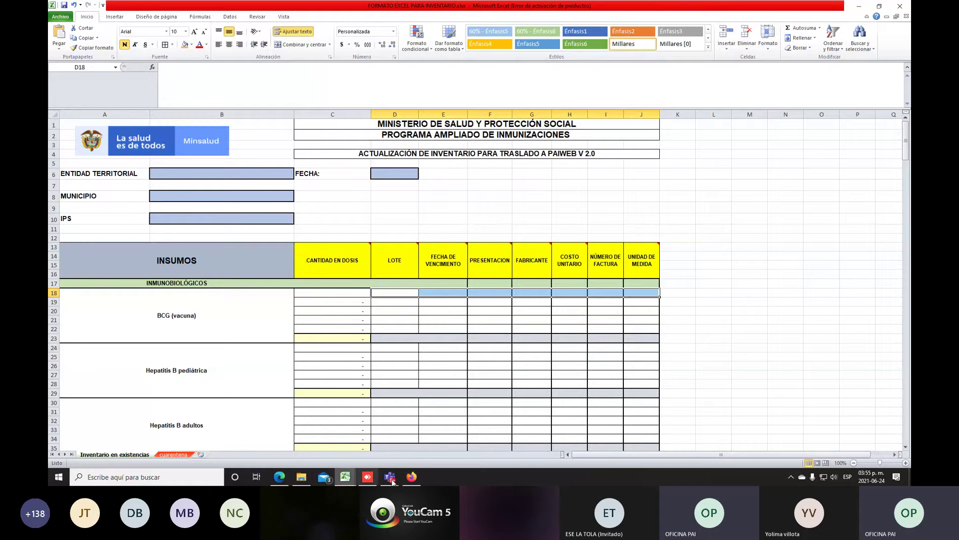
left_click(411, 477)
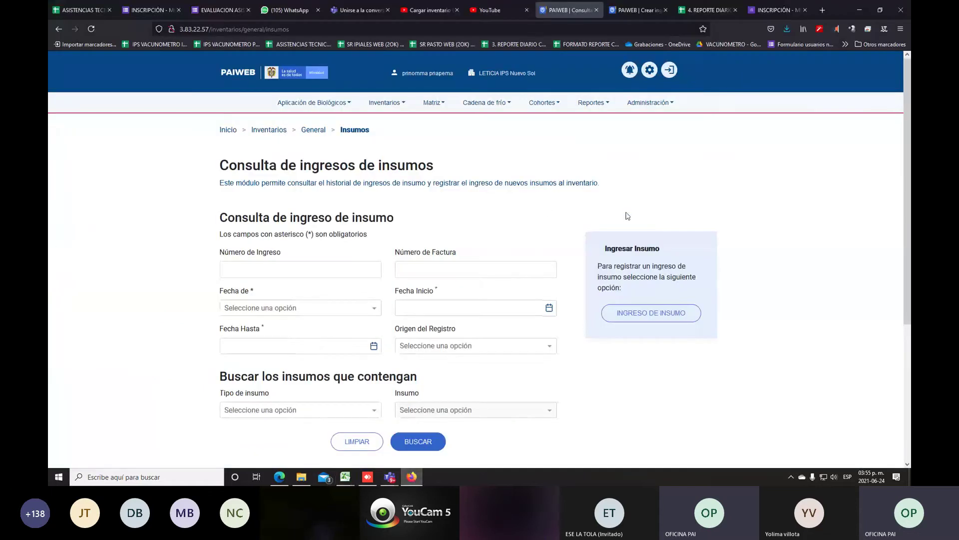
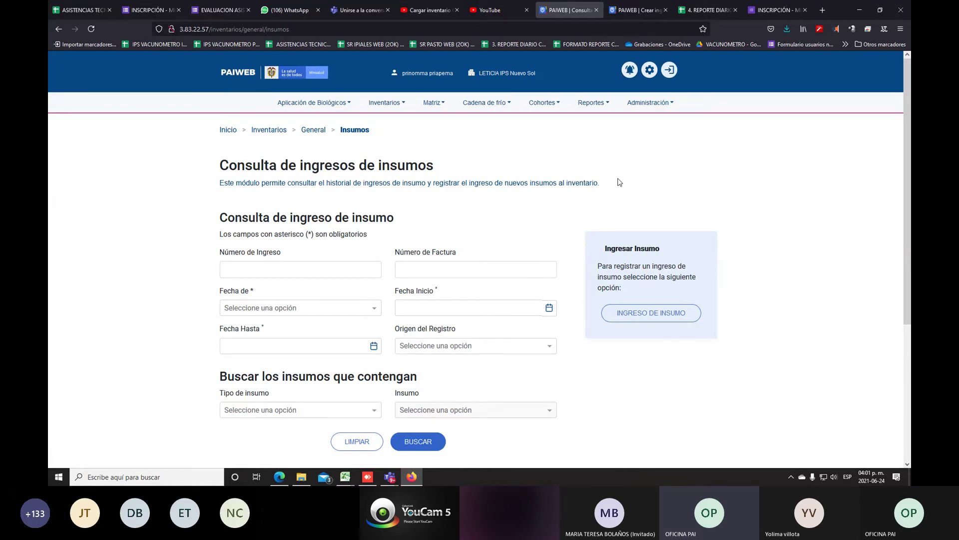
Step: Check today's date on the system calendar, then close it again
left_click(870, 477)
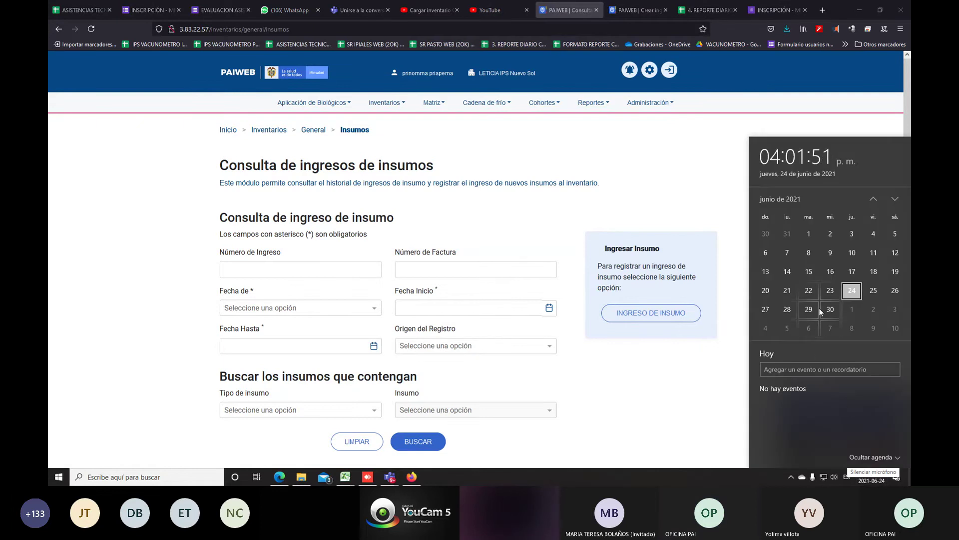
left_click(687, 190)
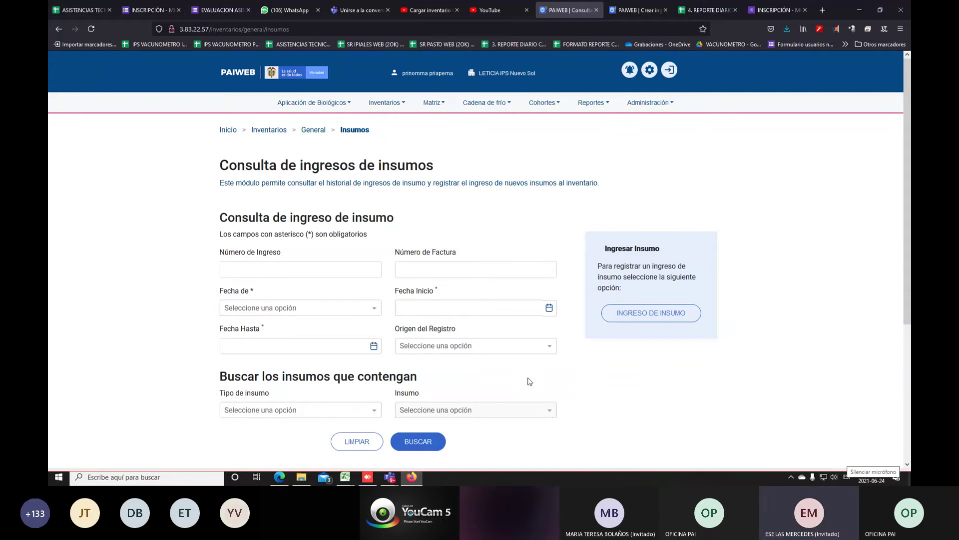
mouse_move(346, 477)
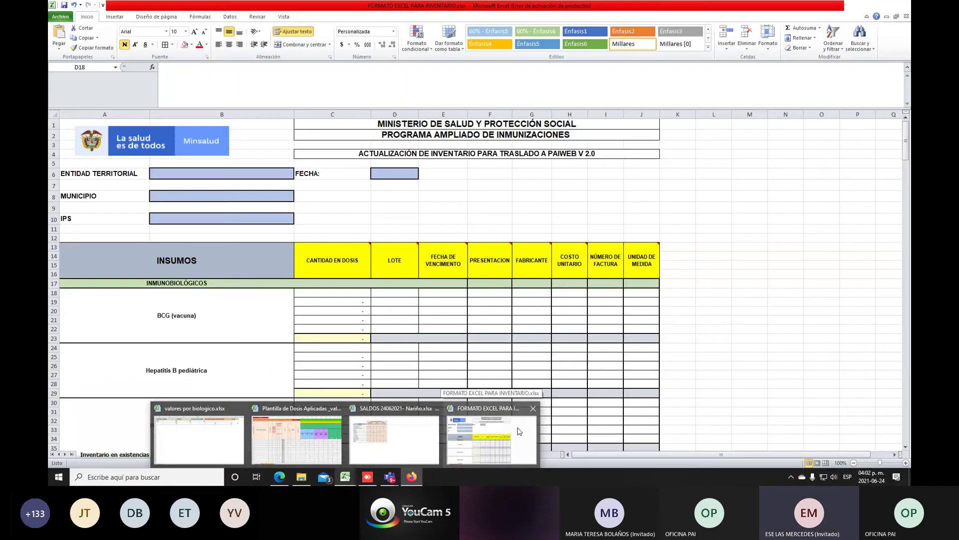
Step: Give the inventory template's title cells C1:J4 a light green fill and save the workbook
left_click(518, 431)
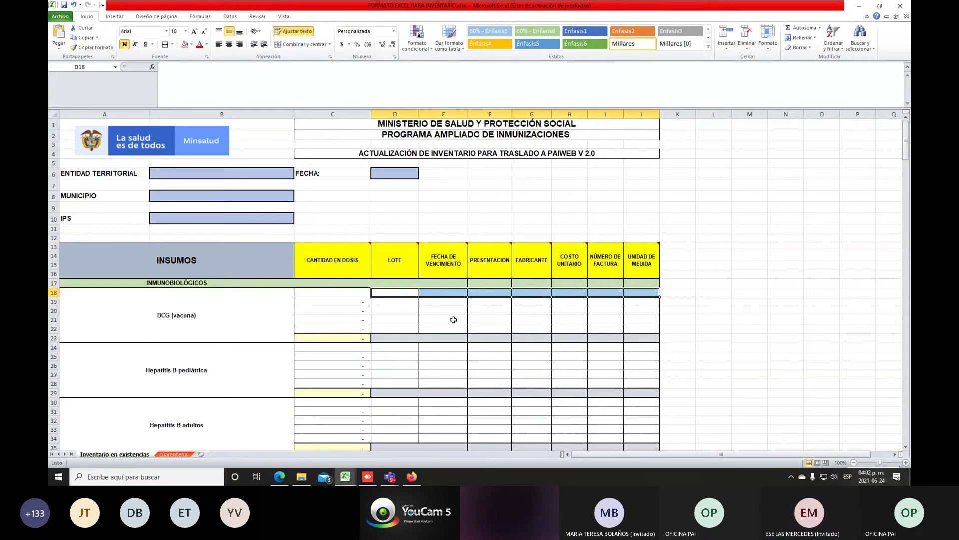
left_click_drag(325, 126, 327, 152)
left_click(191, 44)
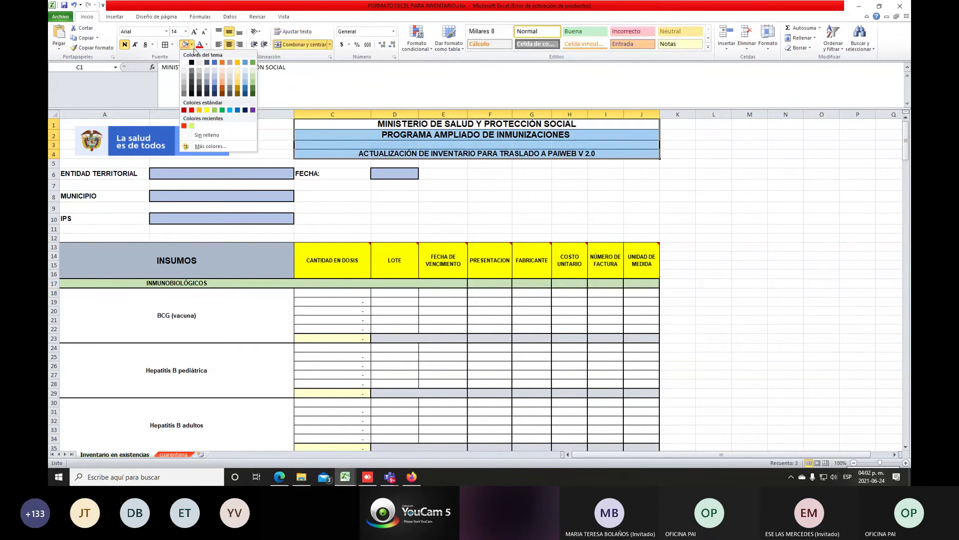
left_click(253, 88)
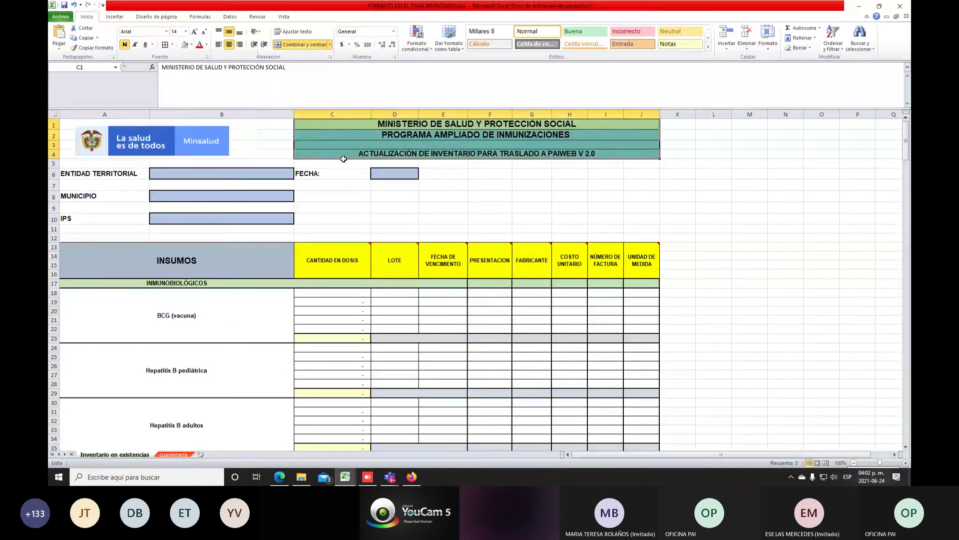
left_click(191, 44)
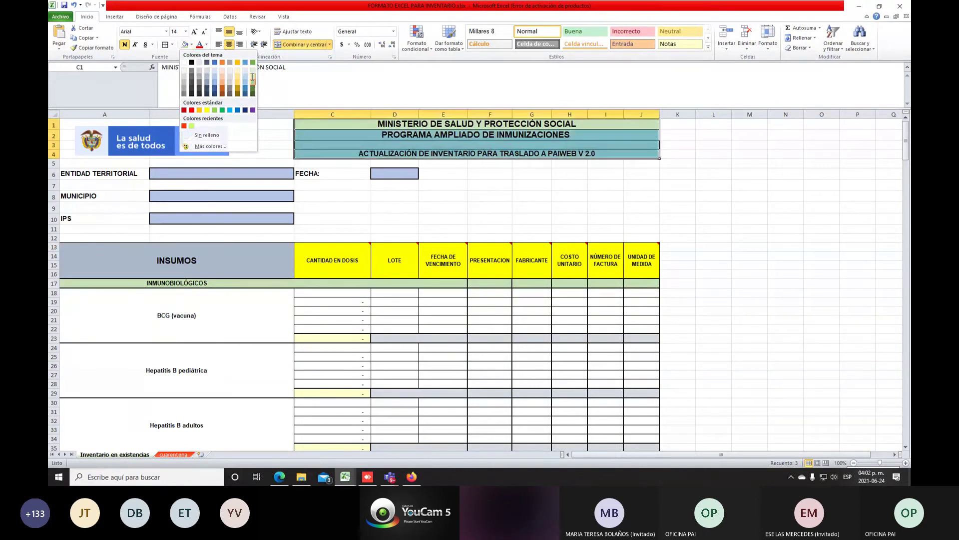
left_click(253, 80)
left_click(522, 188)
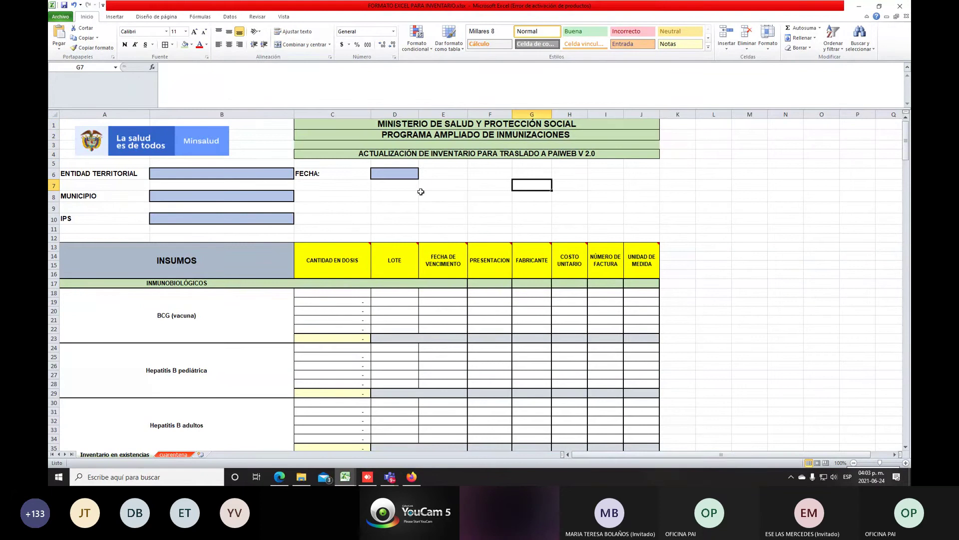
left_click(64, 5)
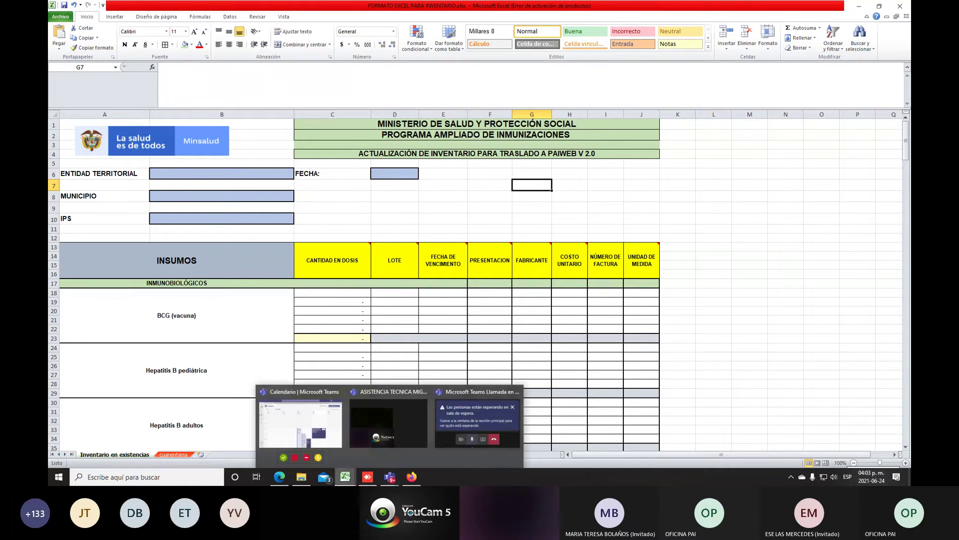
Step: Minimise Excel and return to the PAIWEB insumos page in the browser
mouse_move(298, 482)
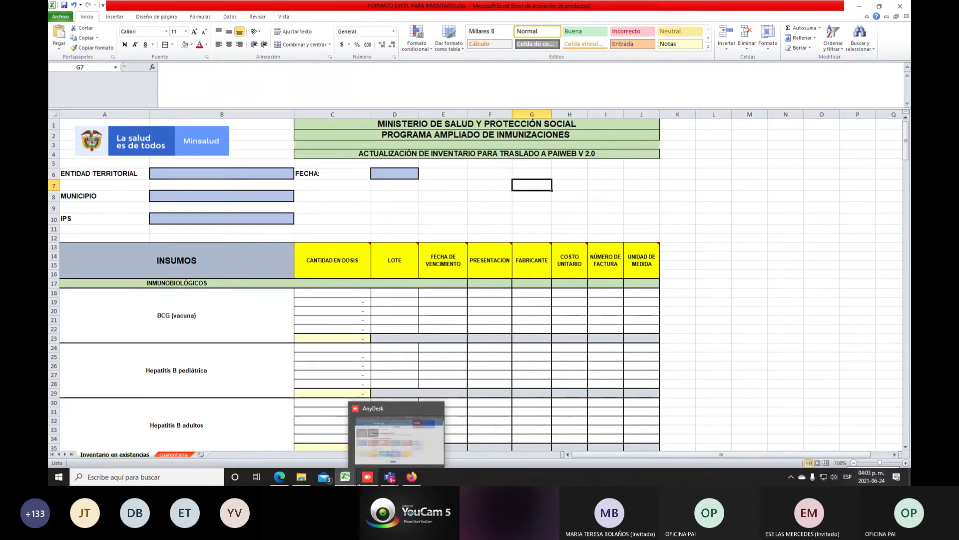
mouse_move(349, 480)
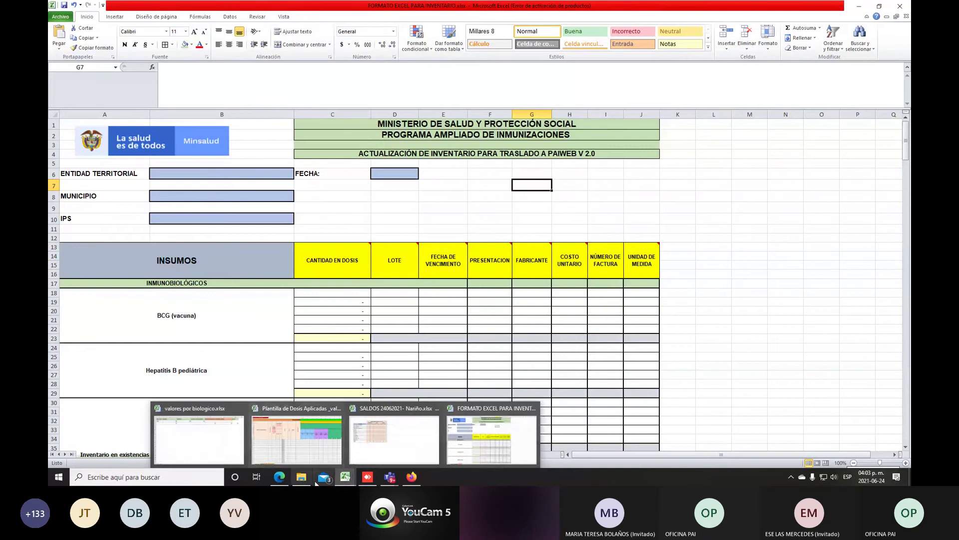
left_click(346, 481)
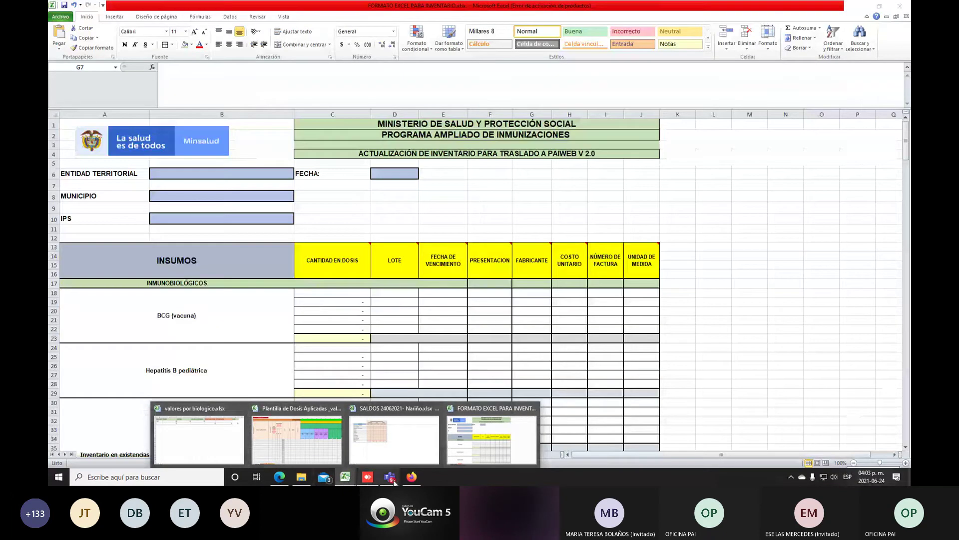
left_click(412, 477)
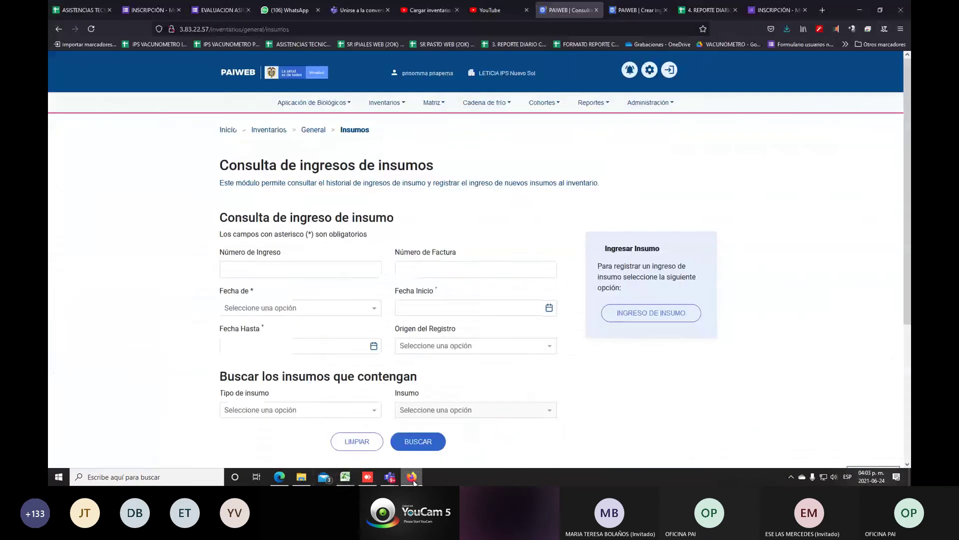
Step: In ASISTENCIAS TECNICAS 2021, select the whole 24 June evaluation-form URL from cell I114
left_click(94, 9)
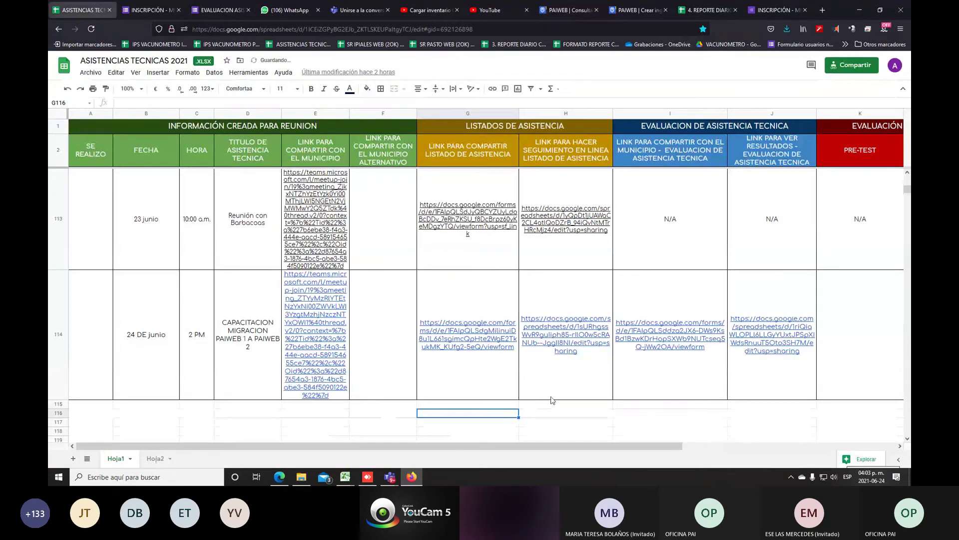
mouse_move(551, 402)
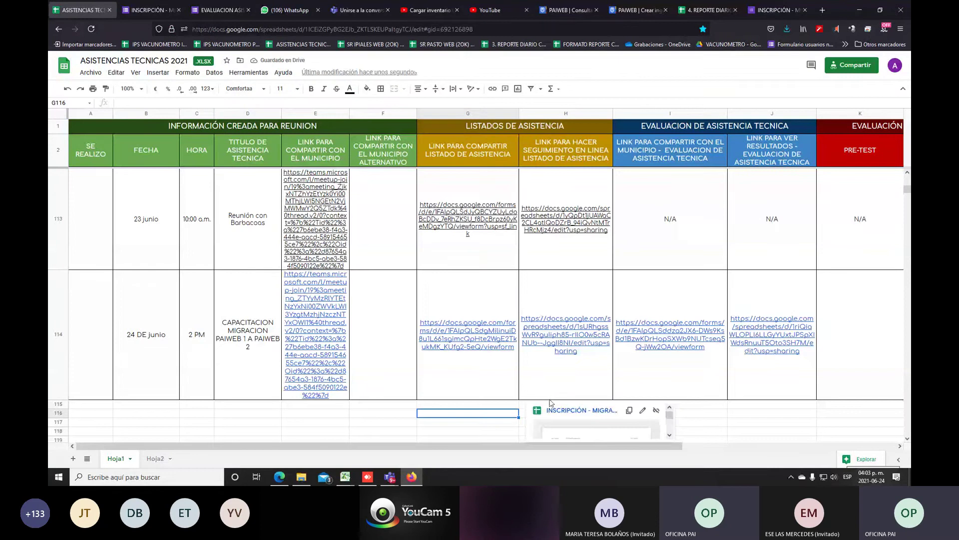
left_click(710, 405)
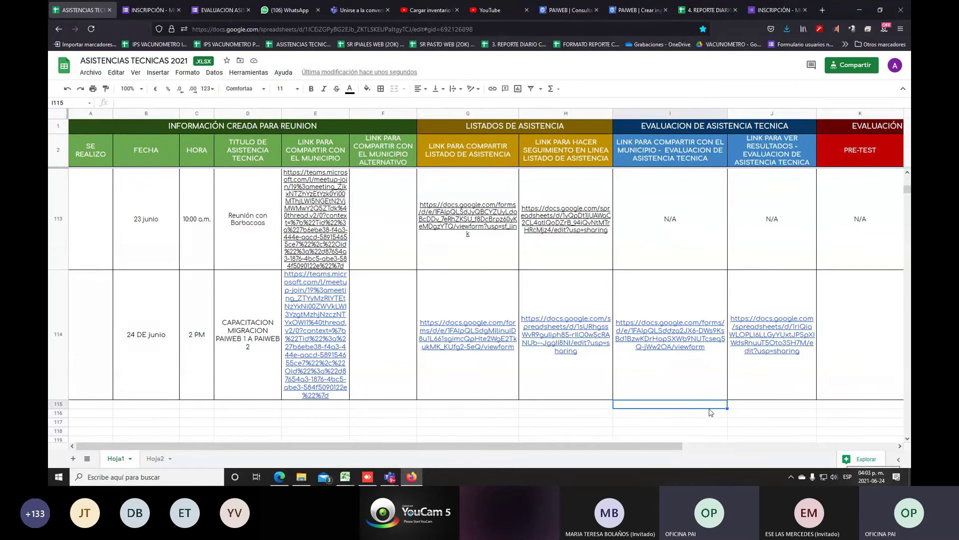
key("Up")
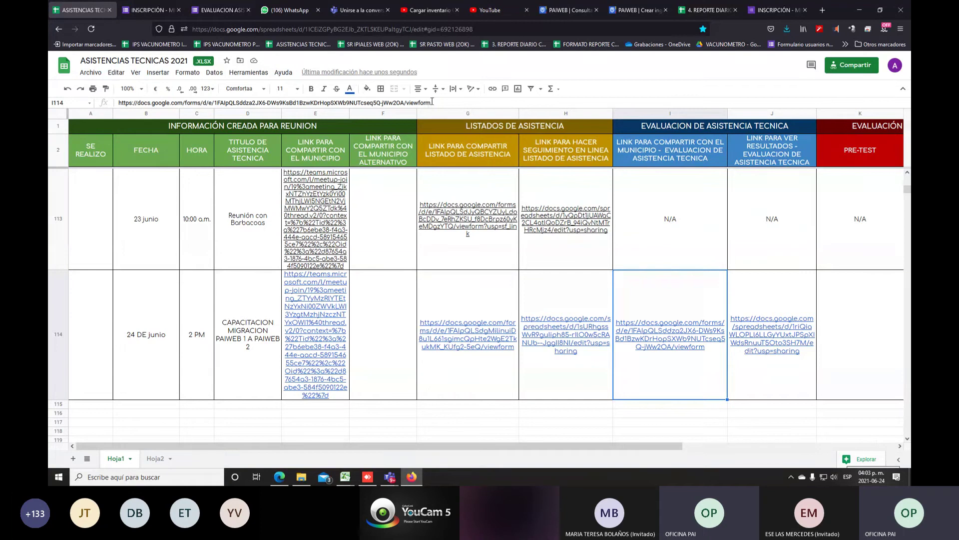
left_click_drag(431, 103, 388, 103)
key("ctrl+a")
key("ctrl+c")
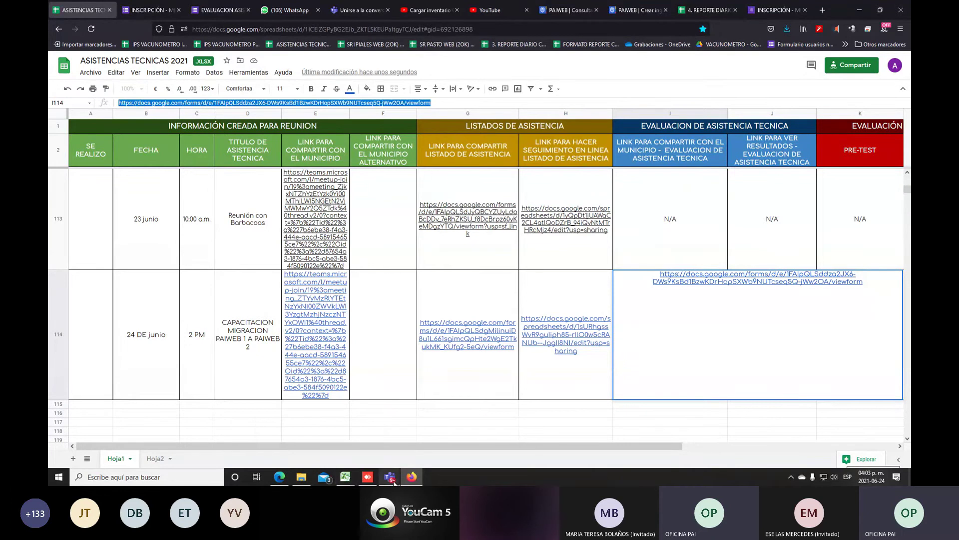
mouse_move(389, 481)
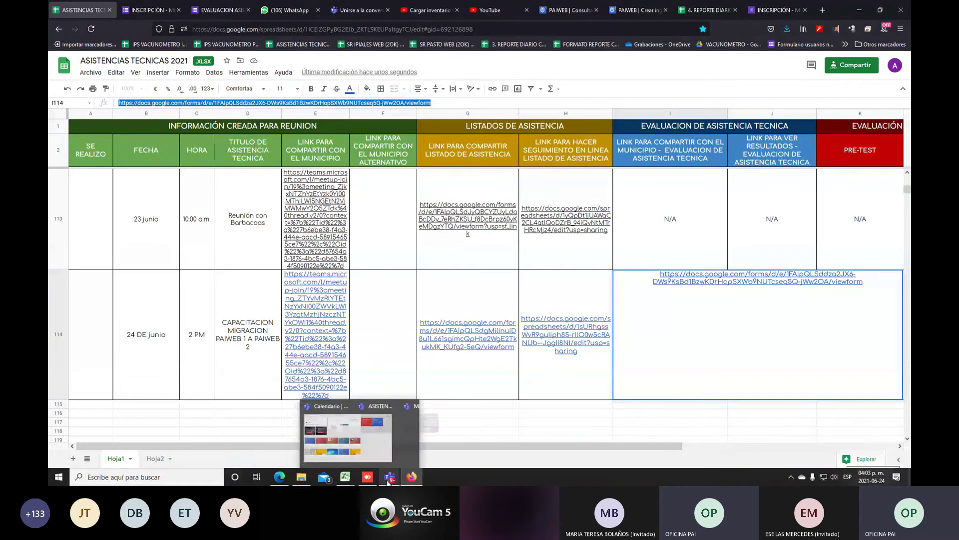
Step: In WhatsApp Web, search the chat list for the recipient contact's name
left_click(286, 11)
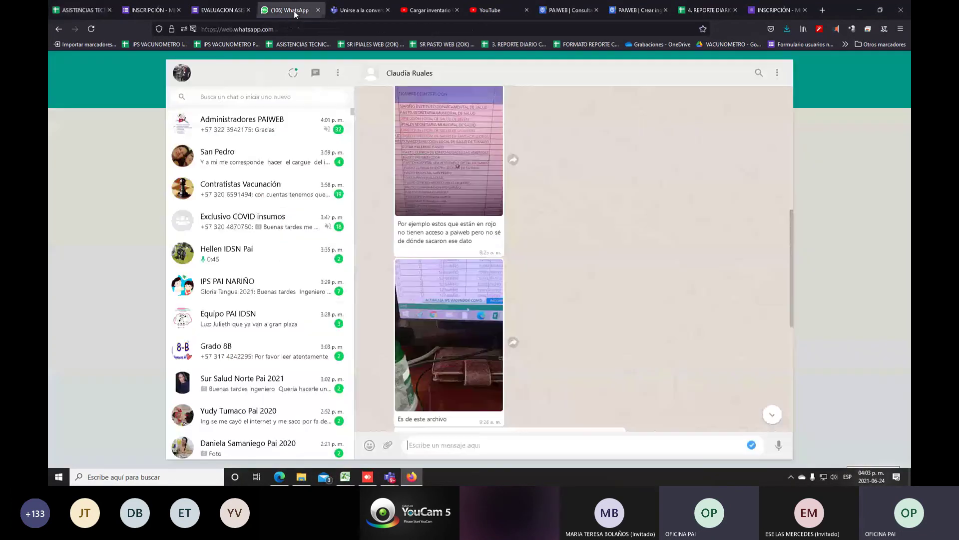
left_click(218, 97)
type("CLUDI")
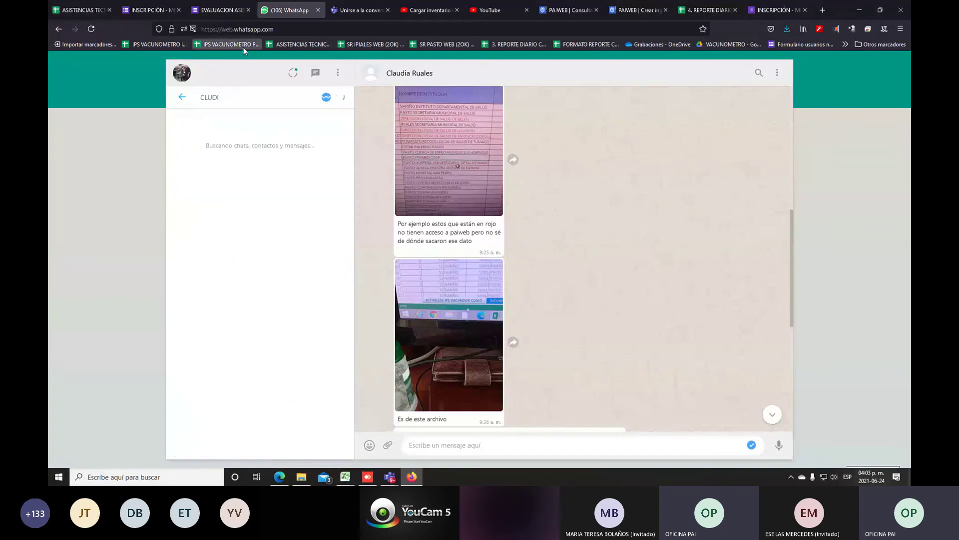
key("BackSpace")
key("BackSpace")
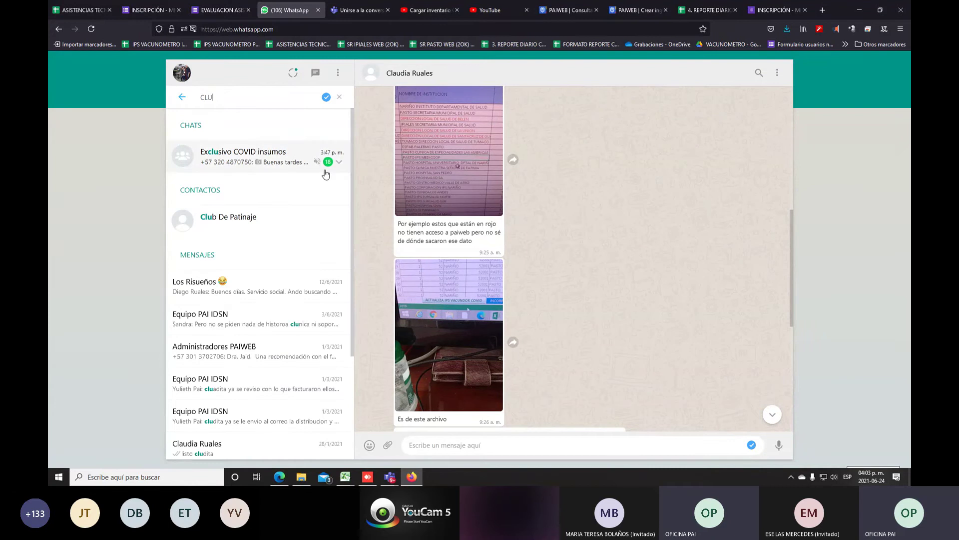
key("BackSpace")
type("AID")
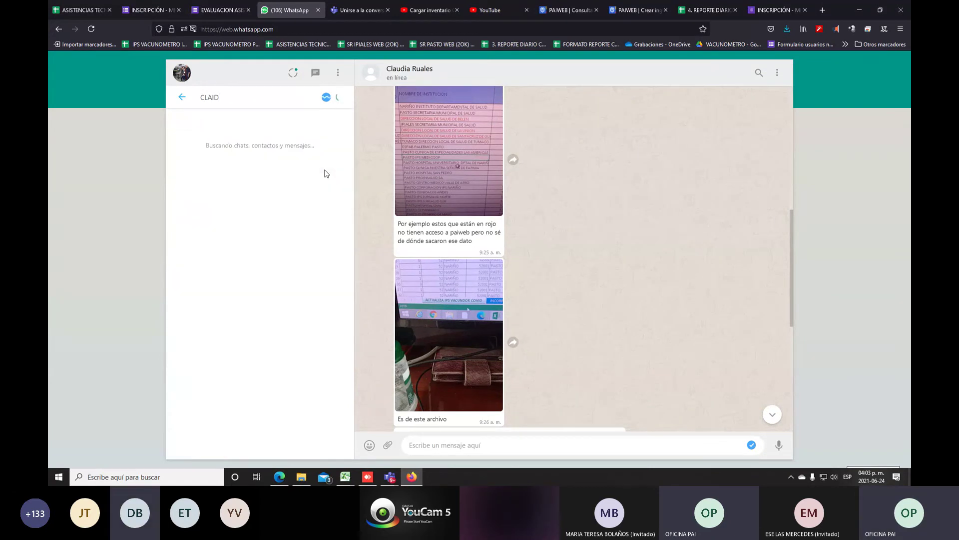
key("BackSpace")
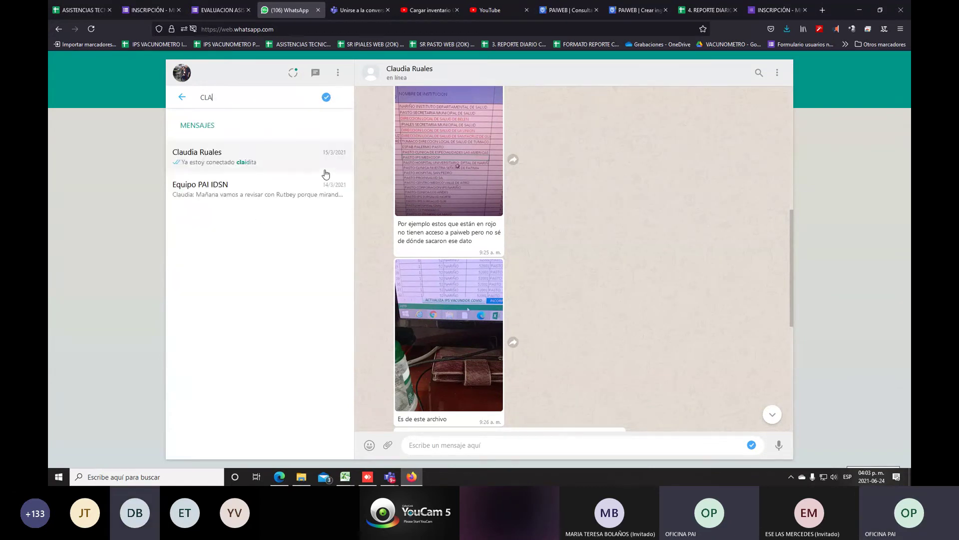
type("U")
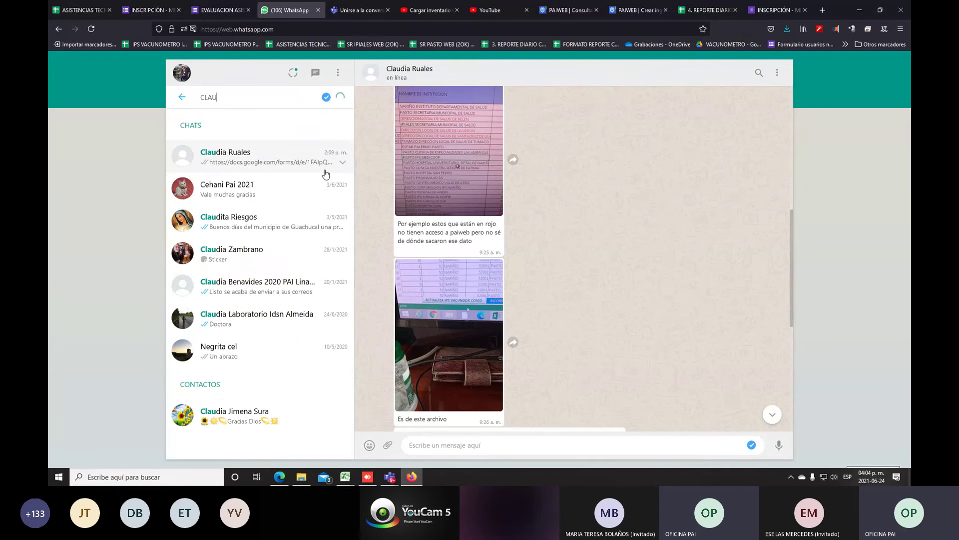
Step: Paste the Google Forms evaluation link into the chat and send it
left_click(476, 446)
key("ctrl+v")
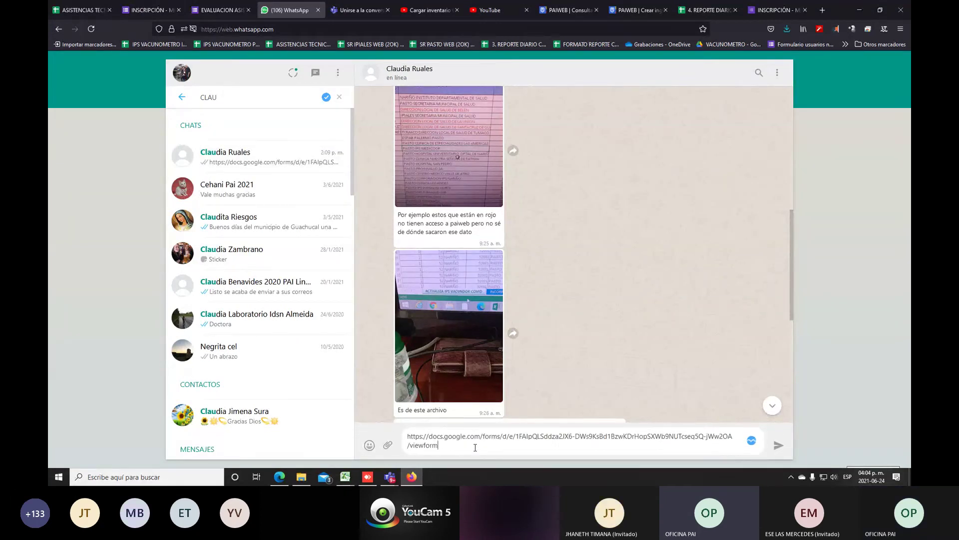
key("Return")
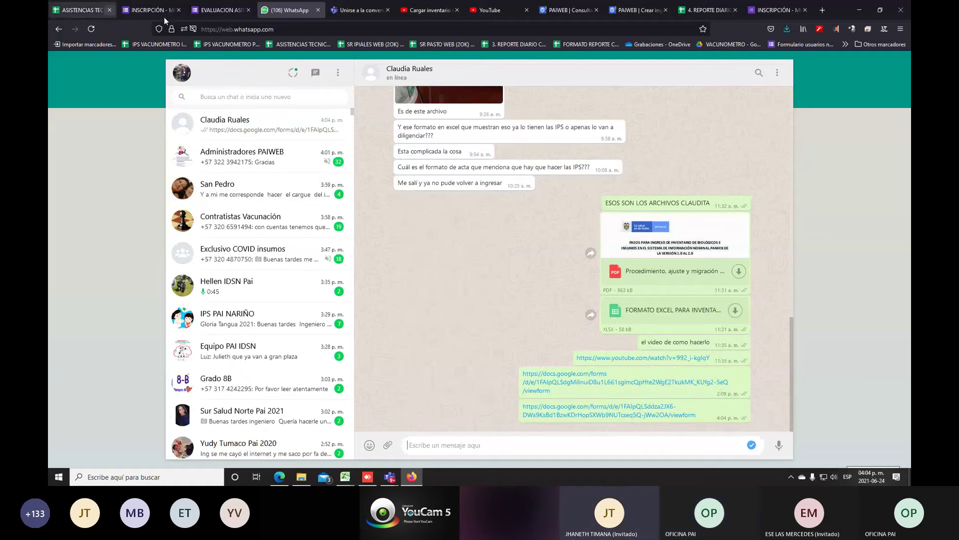
Step: On the Crear insumo form, review the Unidad de Medida options Mililitros and Microgramos, keeping Mililitros
left_click(625, 11)
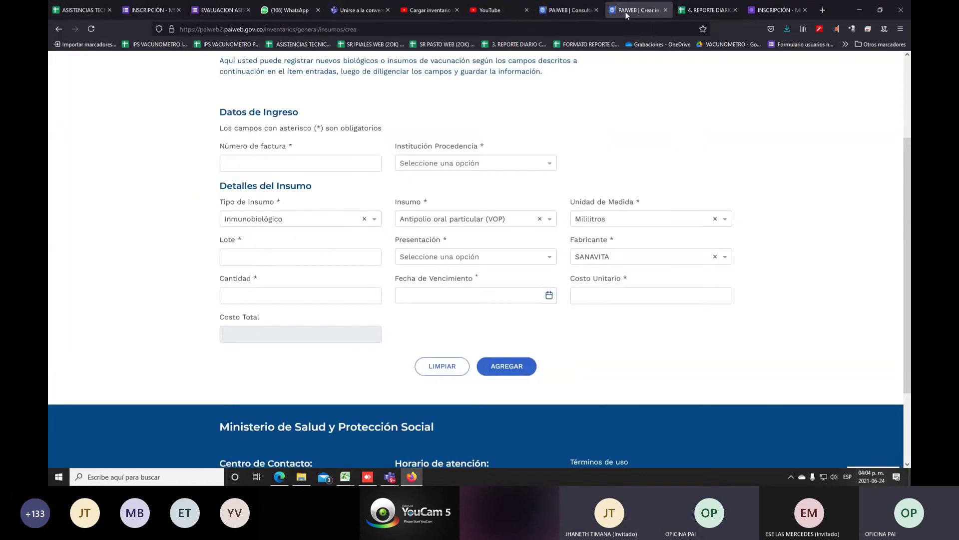
scroll(678, 142, "up", 3)
scroll(672, 170, "down", 3)
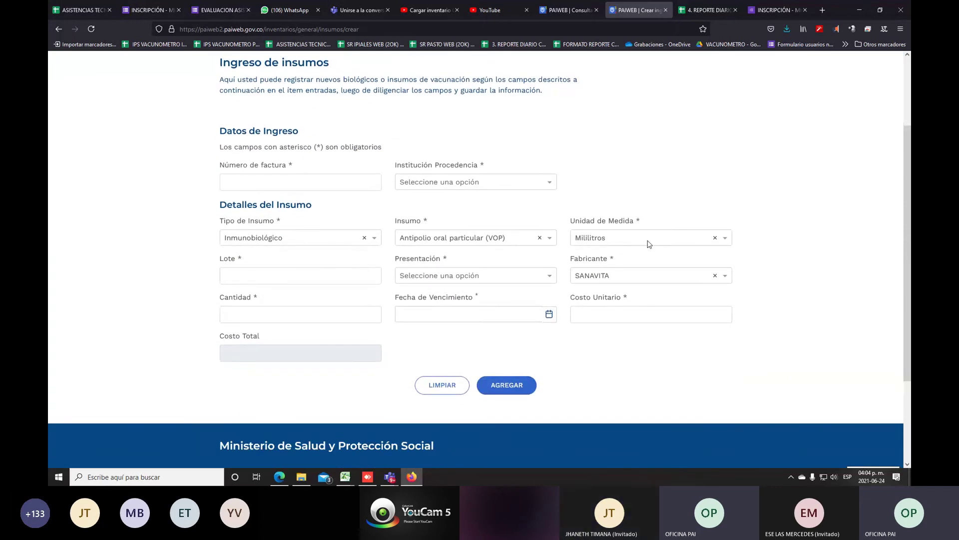
left_click(648, 242)
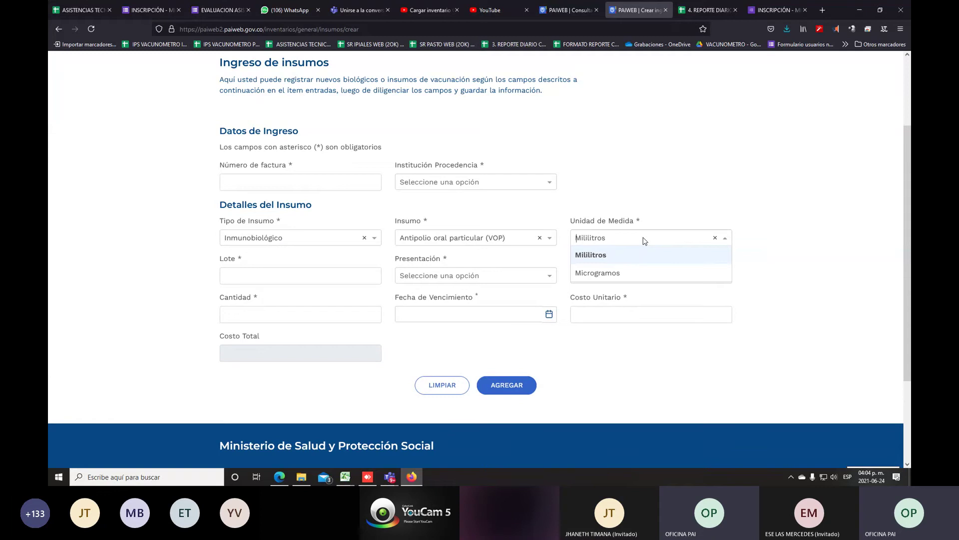
left_click(680, 176)
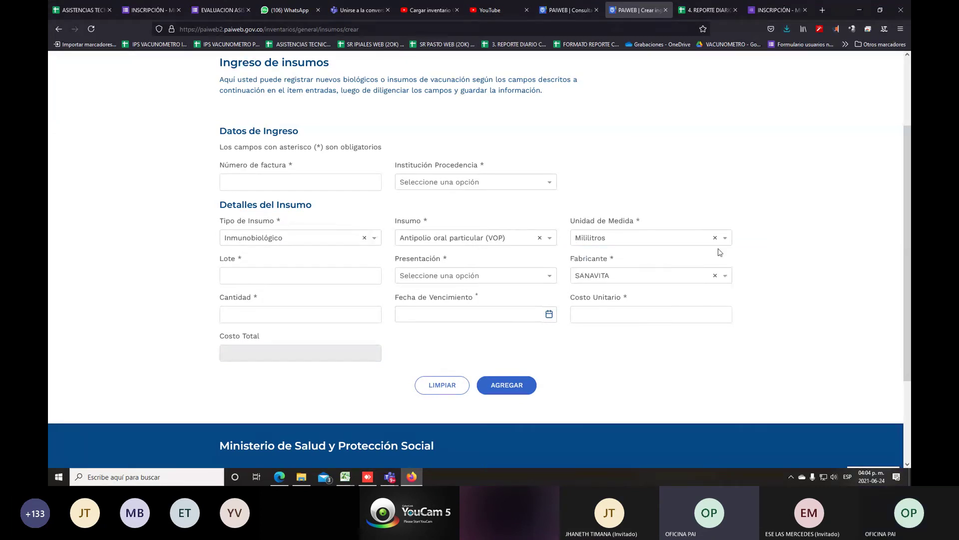
left_click(643, 245)
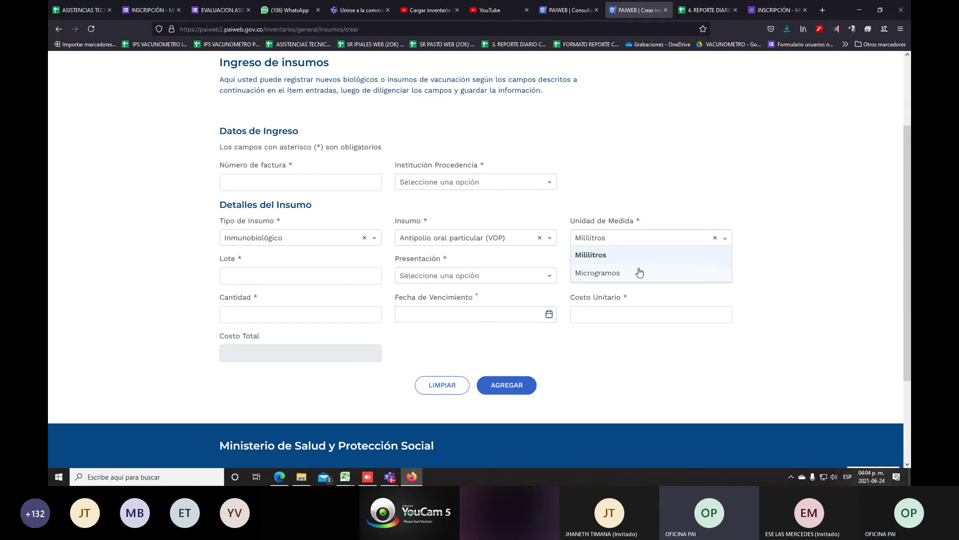
left_click(635, 200)
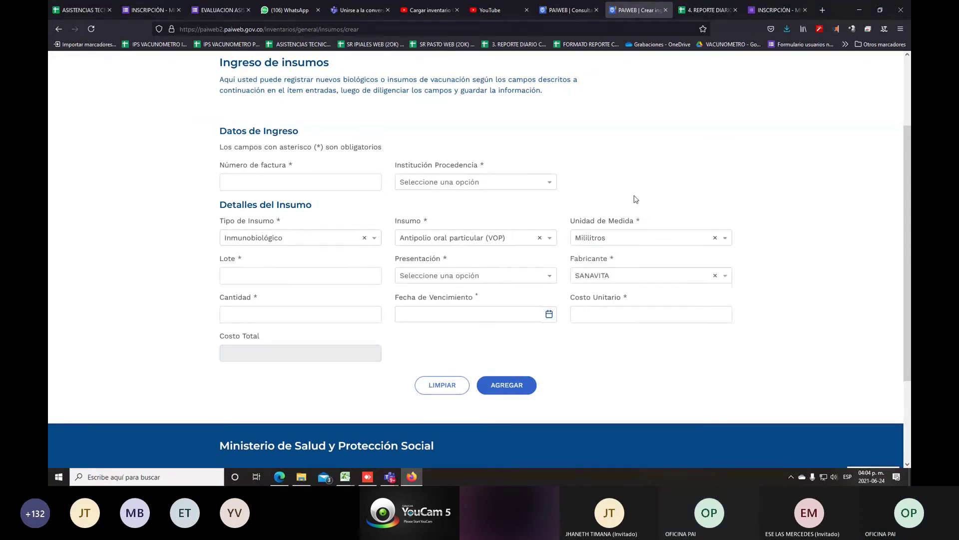
left_click(625, 242)
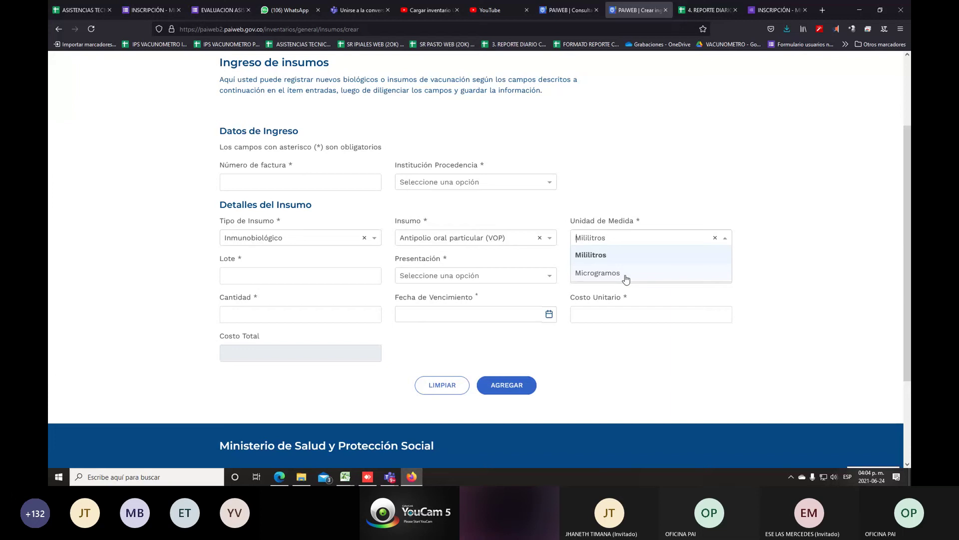
left_click(768, 272)
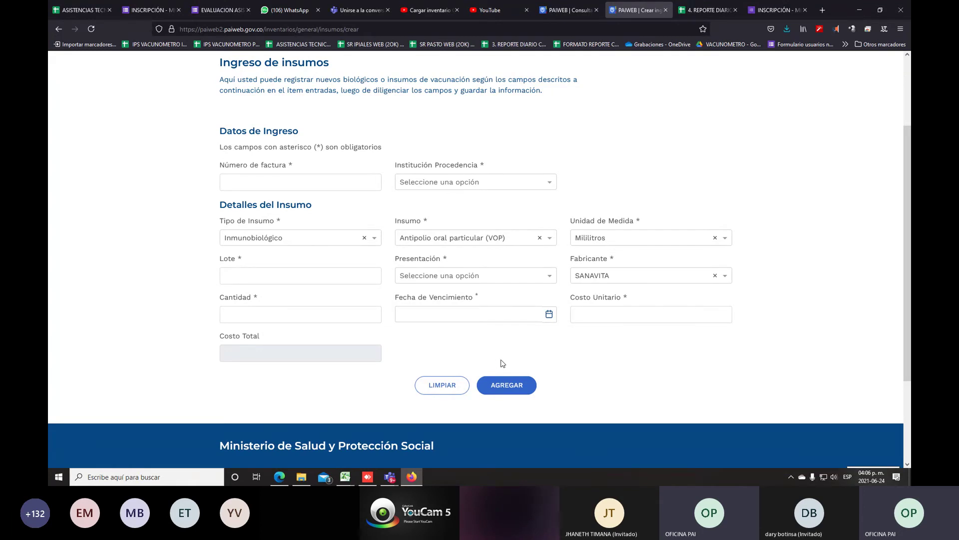
Step: Launch Word 2010 and dismiss its startup panes. Type the contact's phone number and zoom to about 268%
left_click(210, 477)
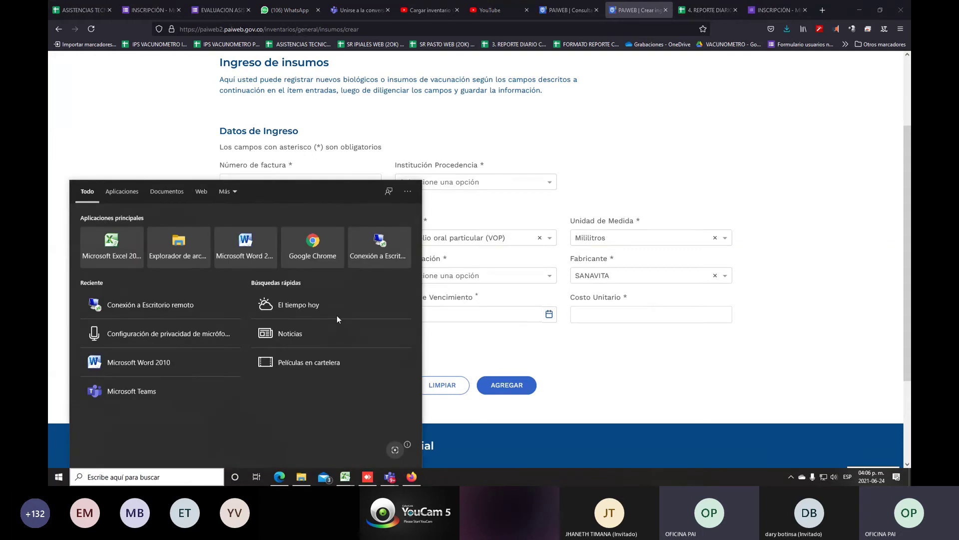
type("WORD")
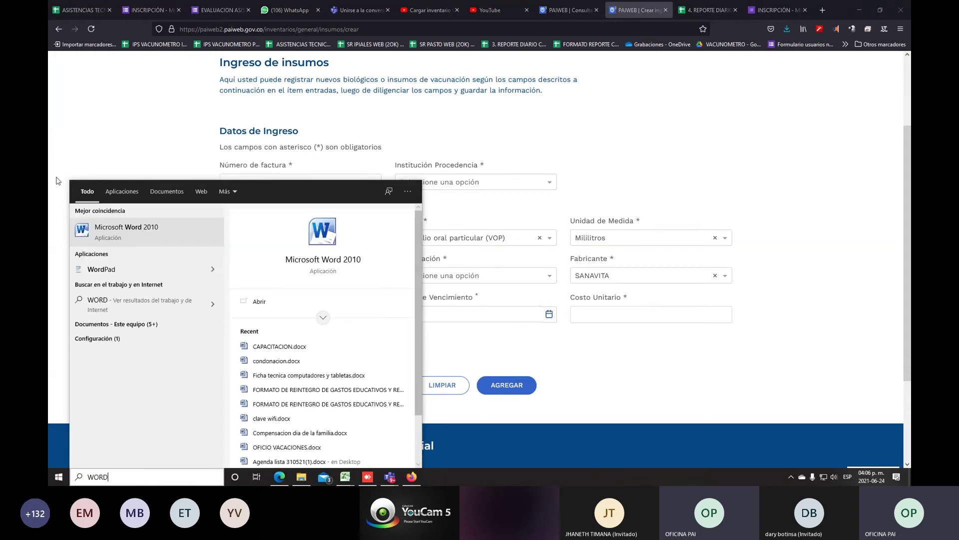
key("Return")
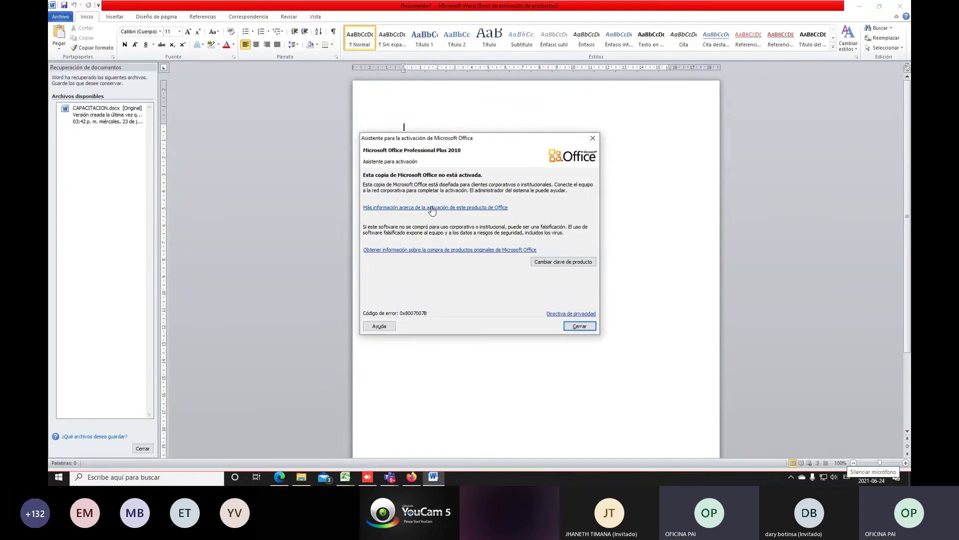
left_click(576, 328)
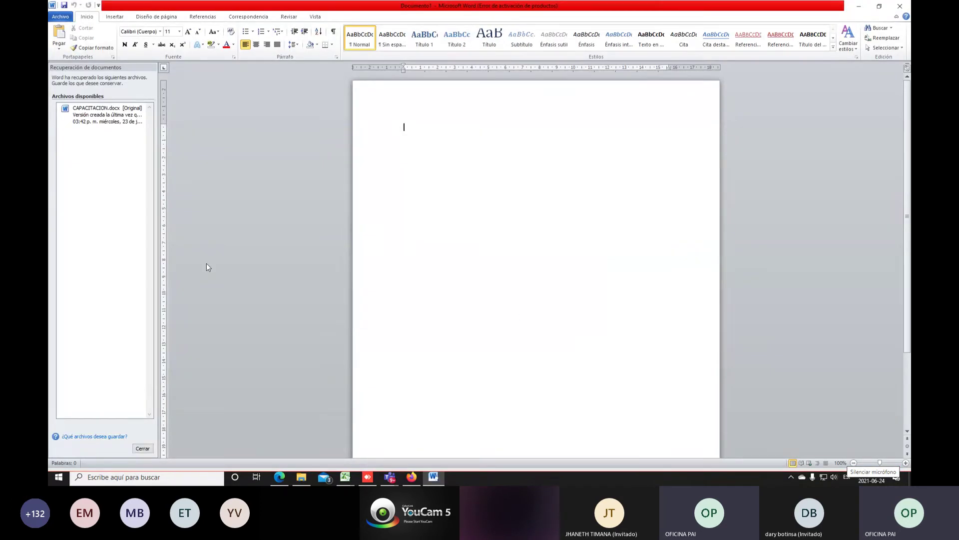
left_click(142, 448)
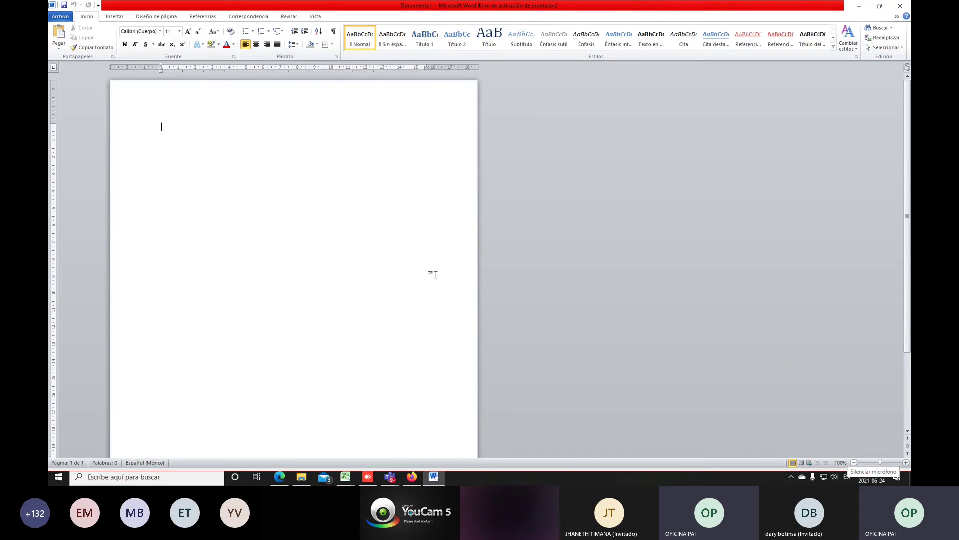
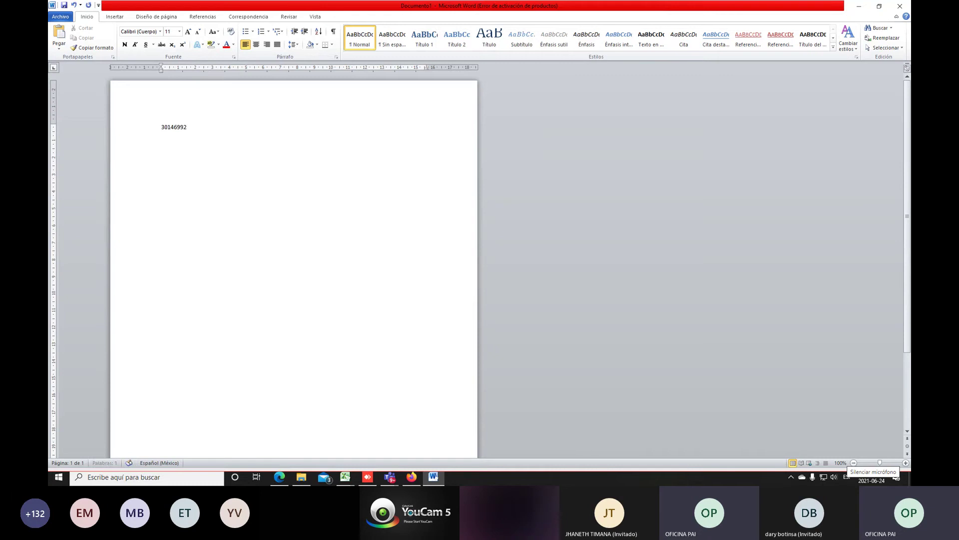
left_click_drag(880, 464, 889, 463)
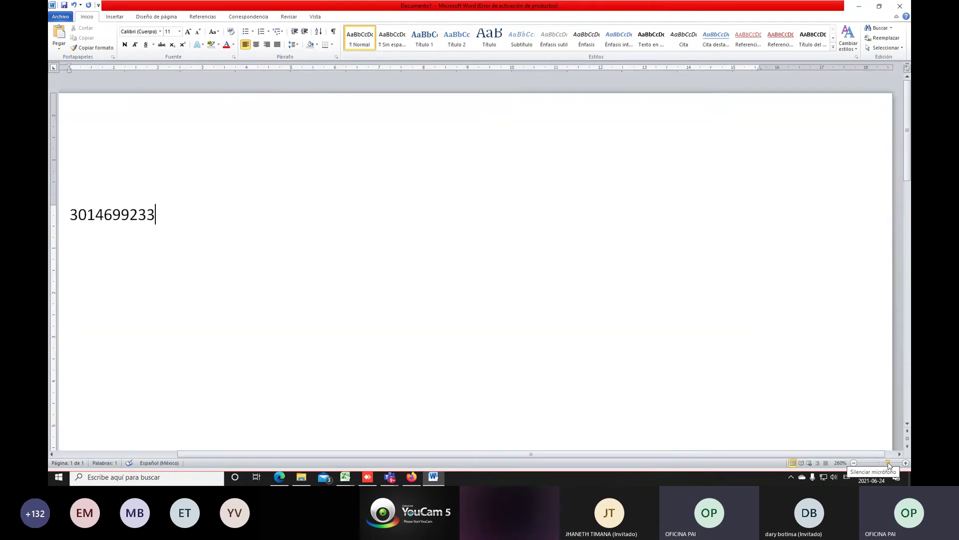
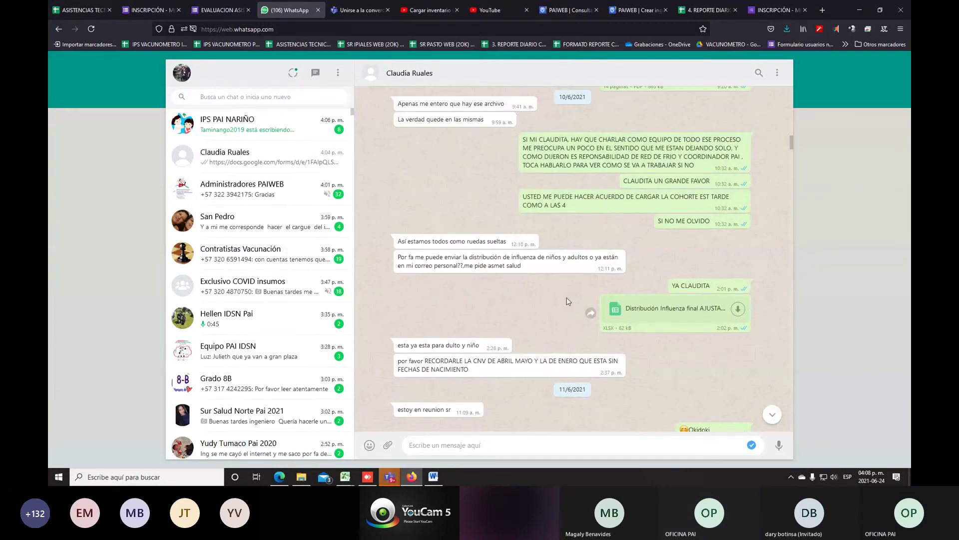
Step: Scroll up the WhatsApp chat list to locate the IPS PAI NARIÑO group
scroll(594, 306, "up", 3)
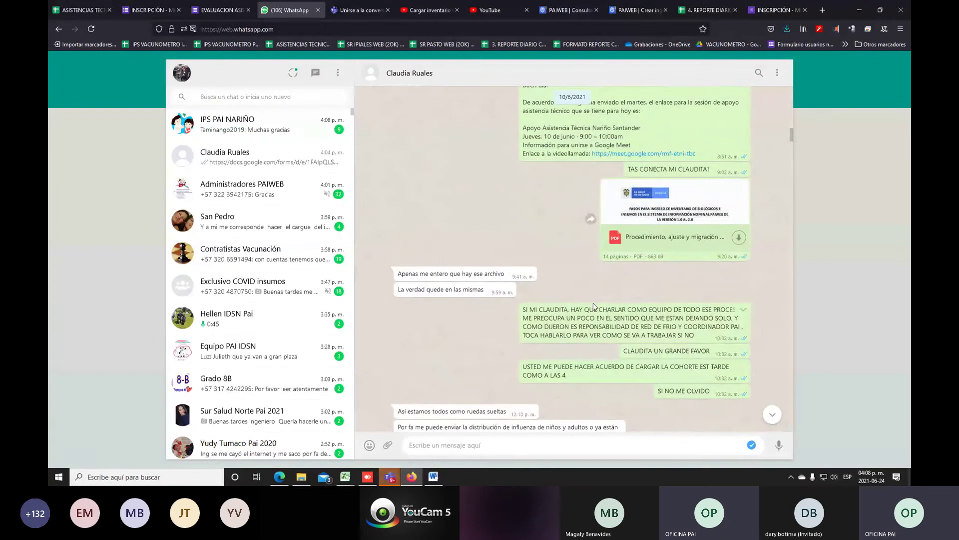
scroll(594, 306, "up", 3)
scroll(593, 306, "up", 5)
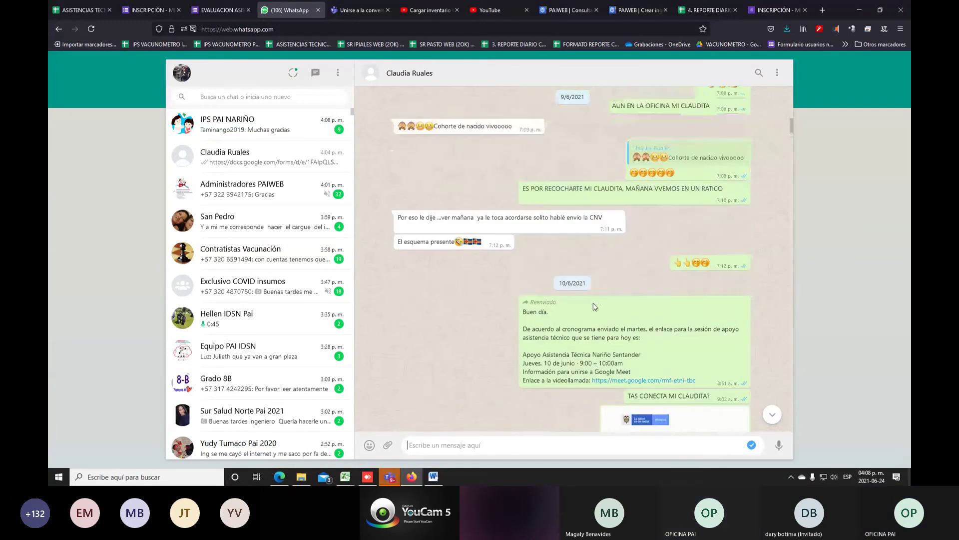
scroll(593, 306, "up", 10)
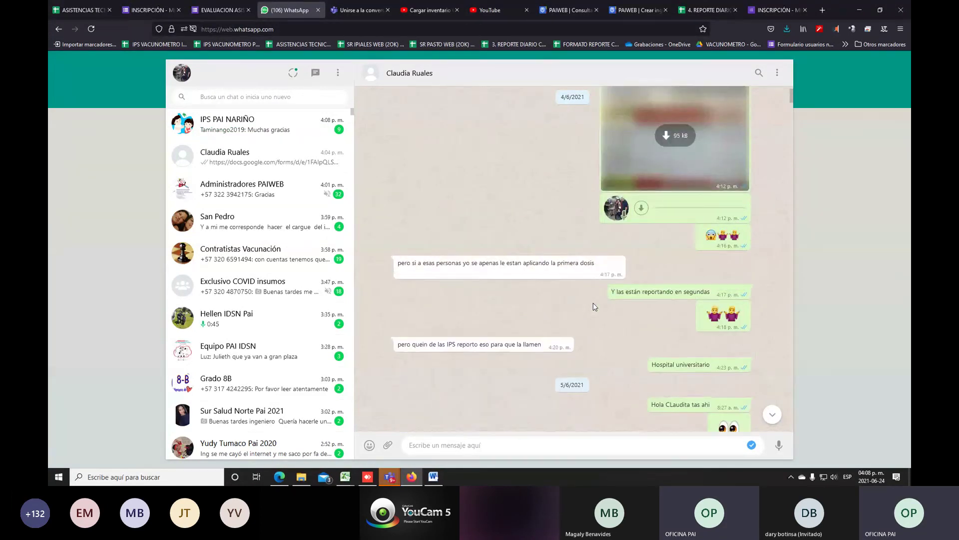
scroll(595, 307, "up", 4)
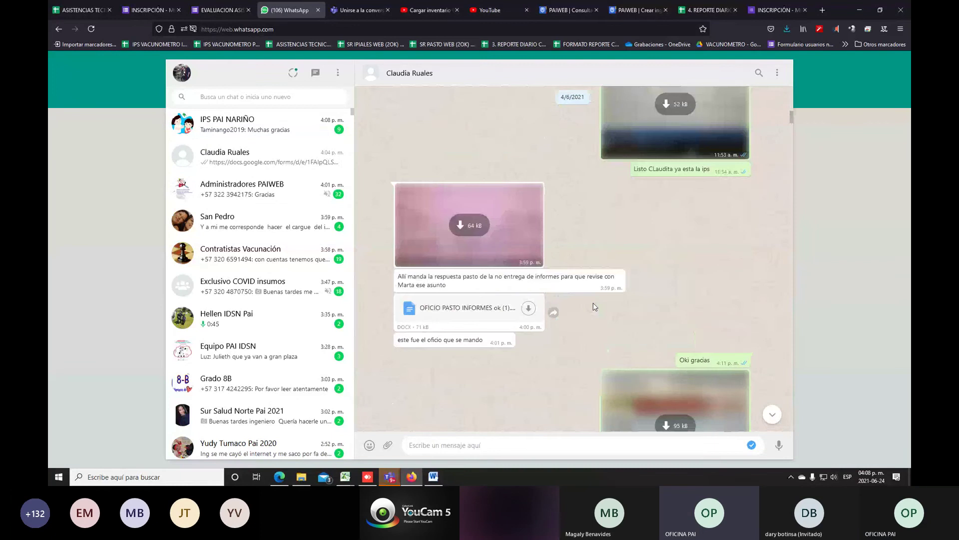
scroll(595, 307, "up", 4)
scroll(596, 290, "up", 5)
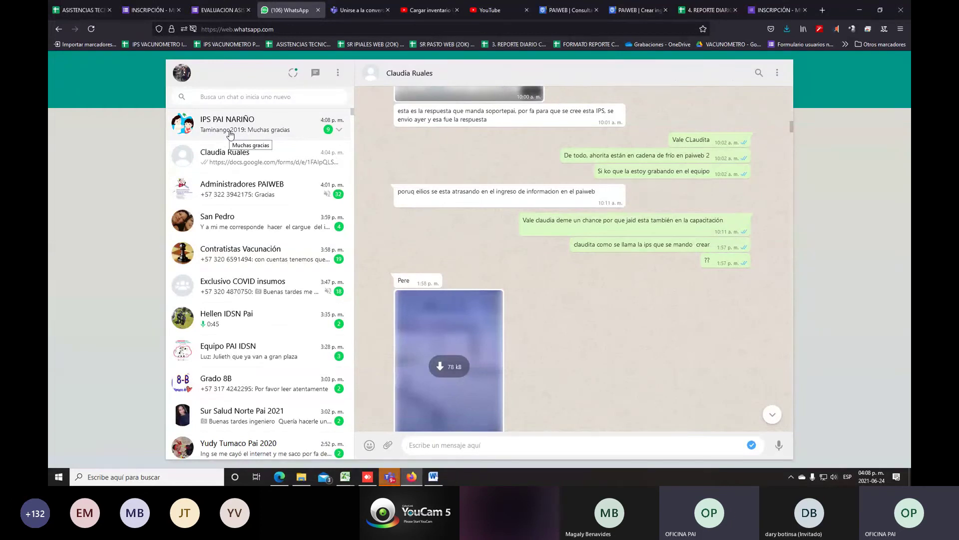
Step: Open the IPS PAI NARIÑO group and scroll back to Tuesday's PAIWEB 2.0 inventory users post
left_click(230, 134)
scroll(542, 297, "up", 10)
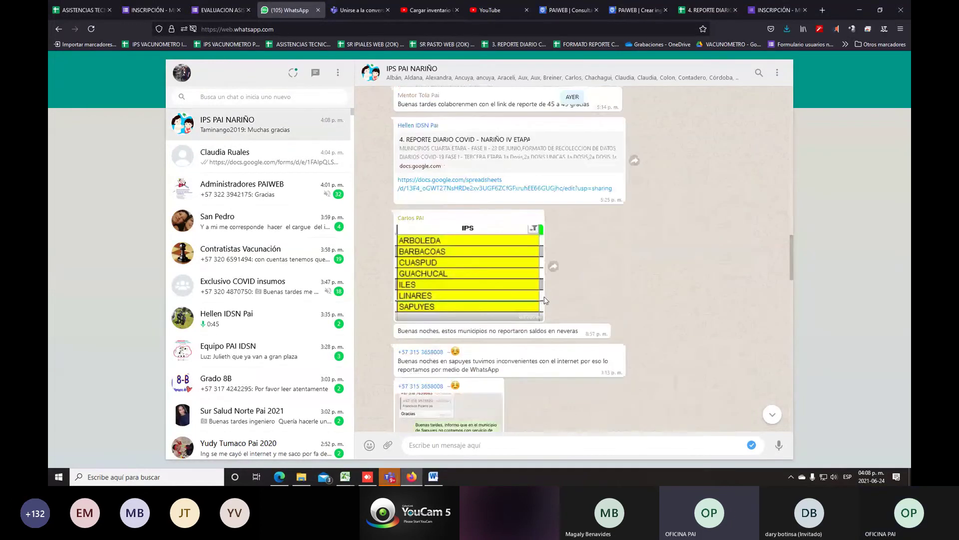
scroll(546, 300, "up", 10)
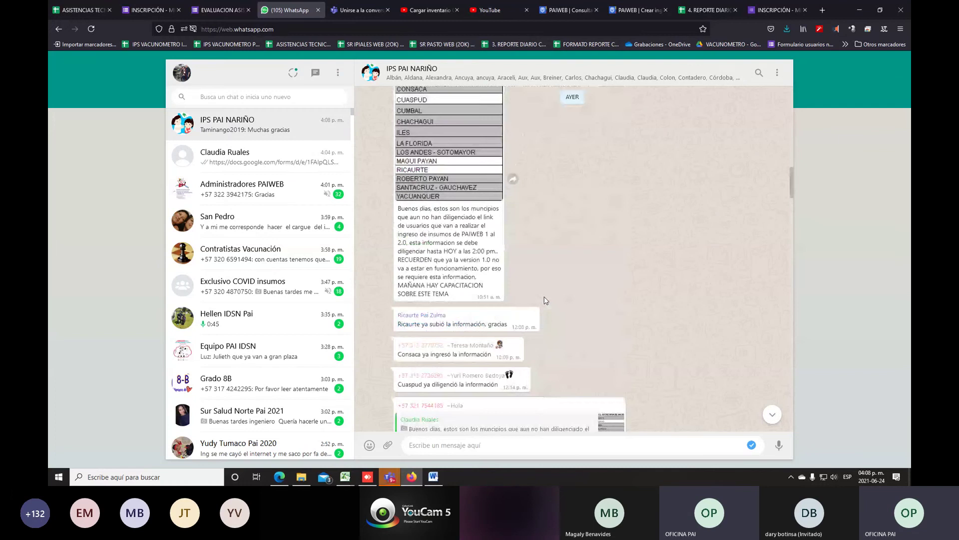
scroll(545, 298, "up", 10)
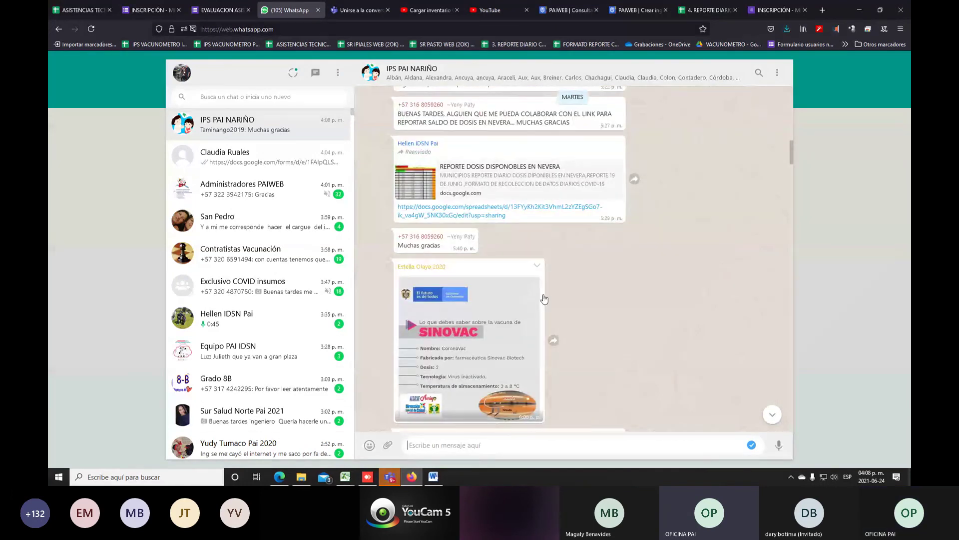
scroll(545, 299, "up", 10)
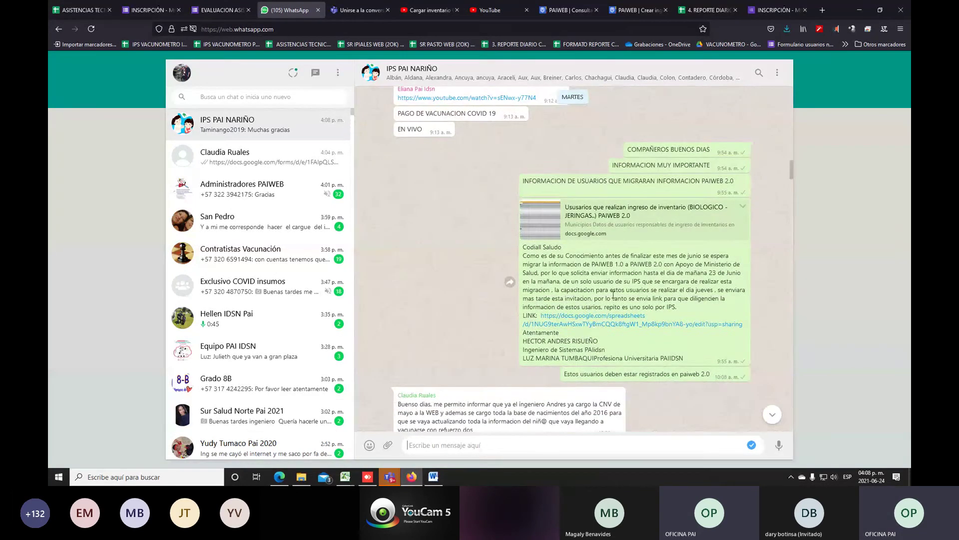
scroll(613, 296, "up", 1)
scroll(614, 299, "down", 2)
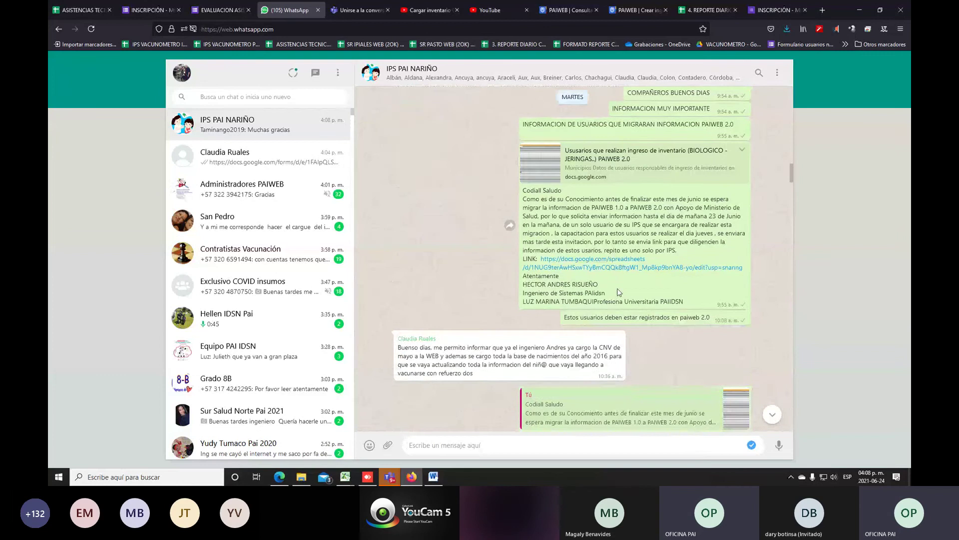
Step: Open the shared PAIWEB 2.0 users spreadsheet from the link and scan the Municipios list
left_click(597, 268)
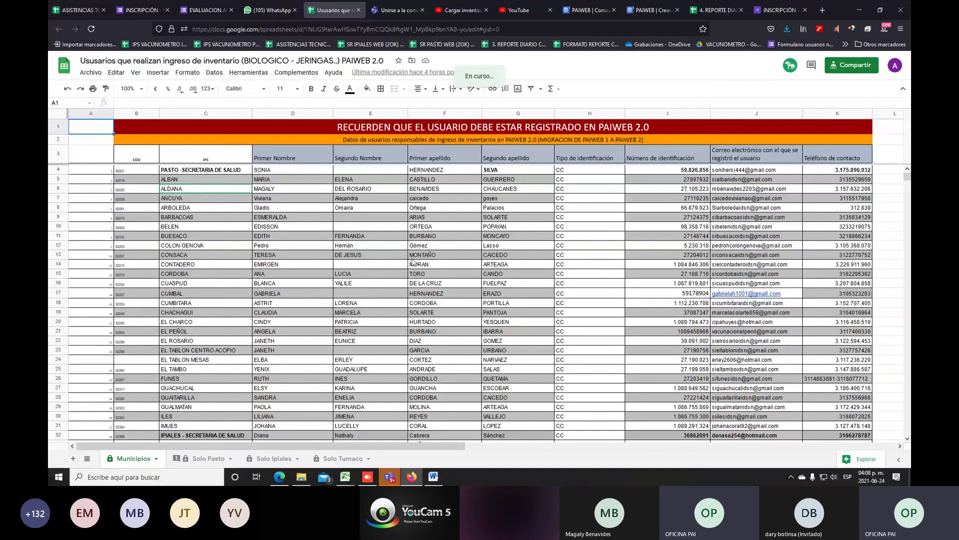
scroll(675, 265, "down", 10)
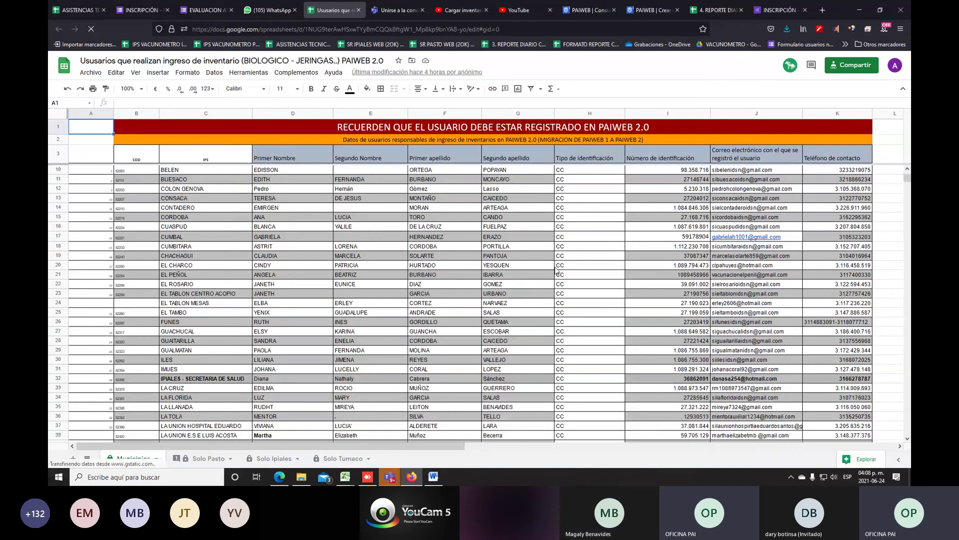
scroll(554, 272, "down", 4)
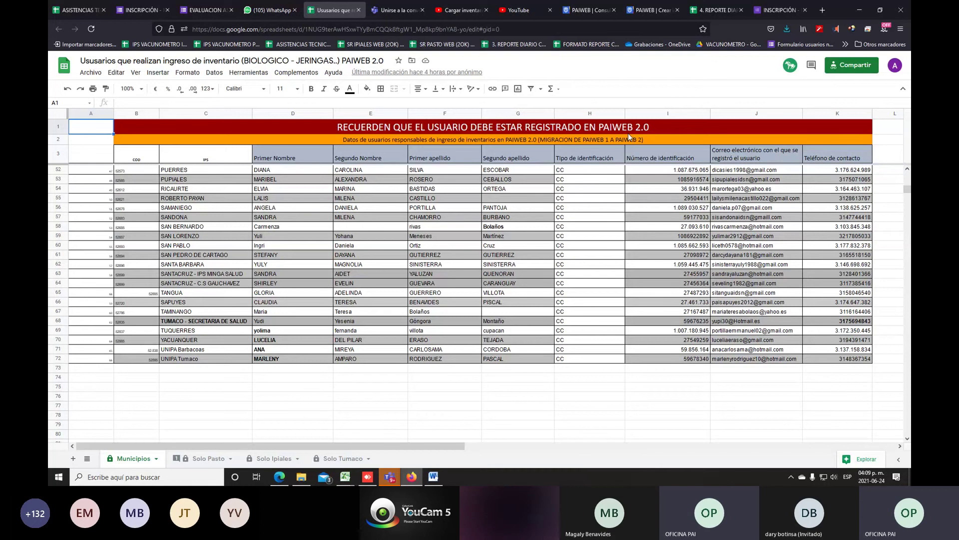
scroll(689, 313, "up", 10)
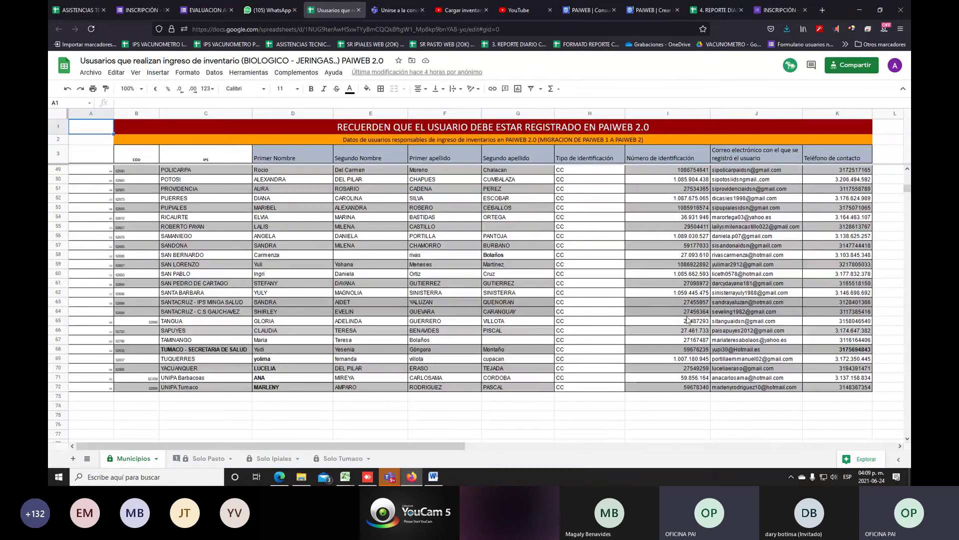
scroll(689, 312, "up", 4)
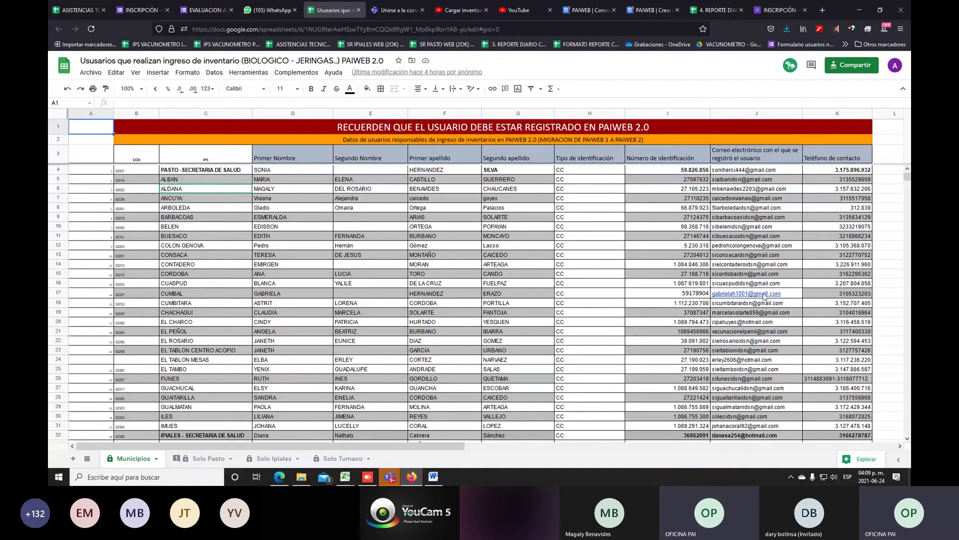
Step: Point out the identification number in row 14 and review the rest of the users
mouse_move(735, 267)
left_click(660, 267)
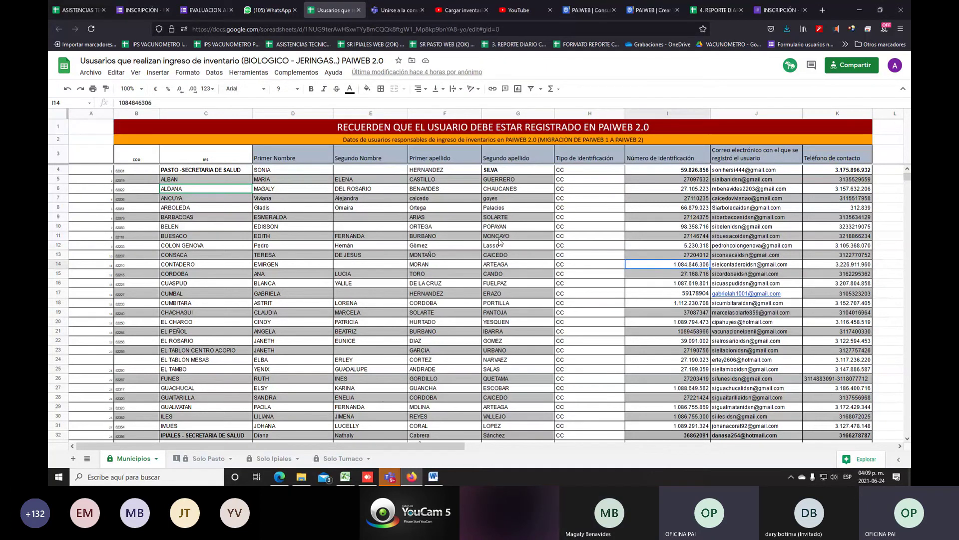
scroll(361, 264, "down", 2)
scroll(361, 264, "down", 5)
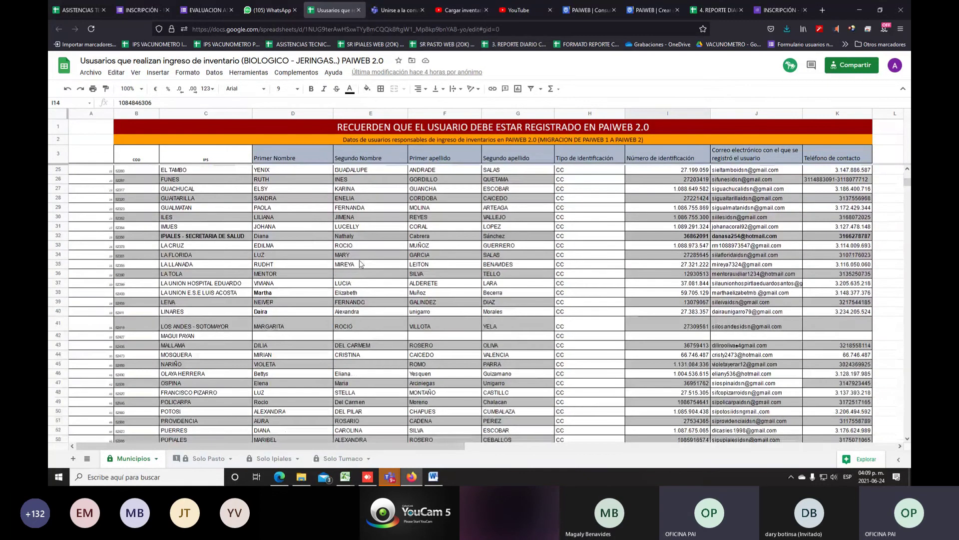
scroll(361, 263, "down", 8)
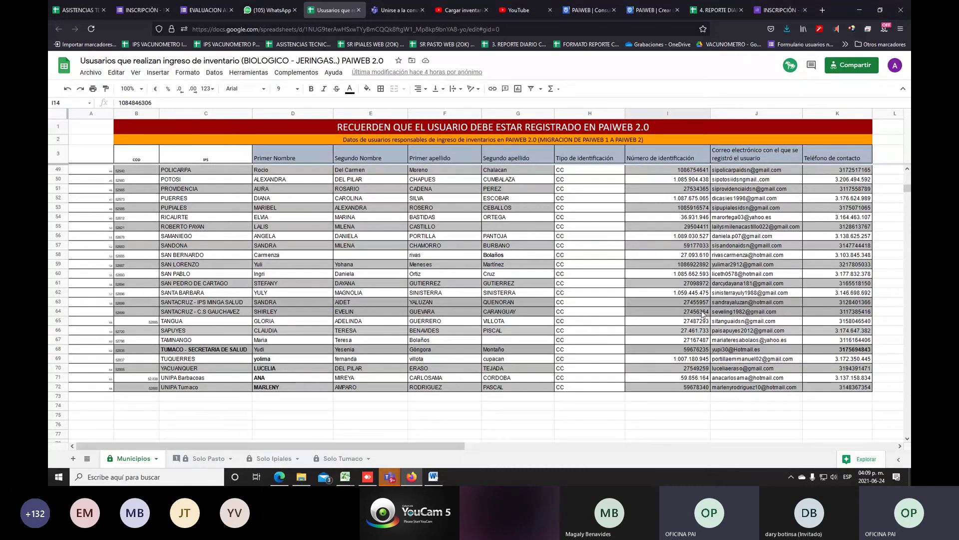
scroll(678, 304, "up", 10)
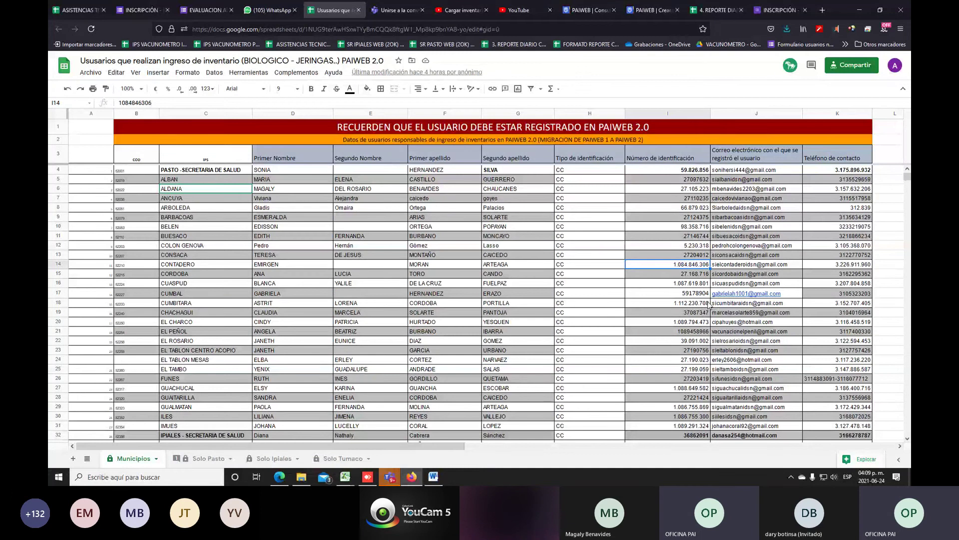
scroll(214, 388, "down", 1)
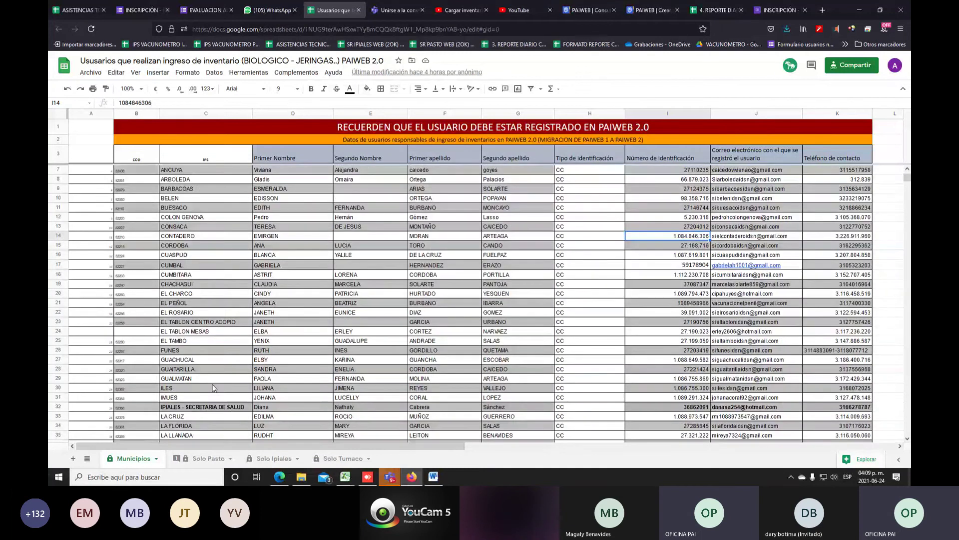
scroll(214, 388, "down", 12)
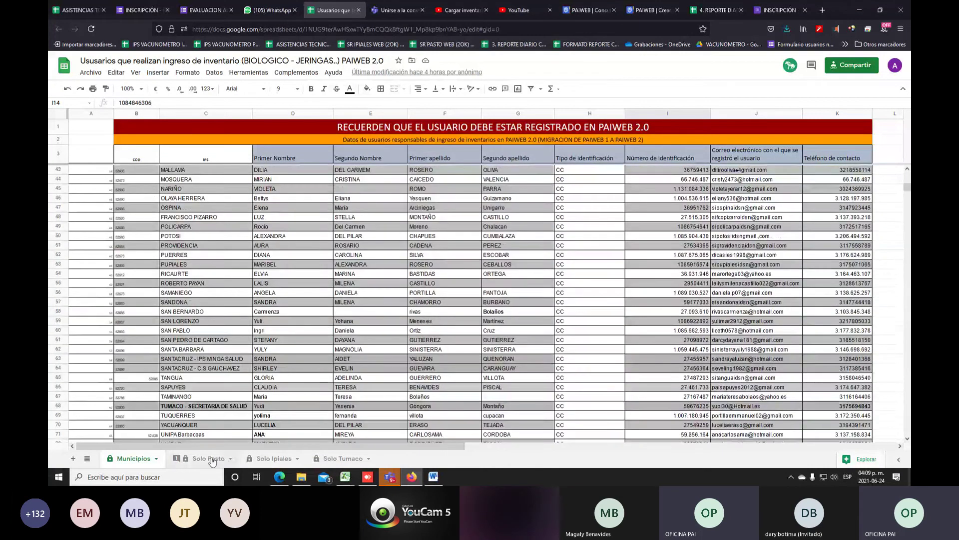
Step: Go through the Solo Pasto, Solo Ipiales and Solo Tumaco sheets, then back to Municipios
left_click(212, 460)
scroll(444, 320, "down", 5)
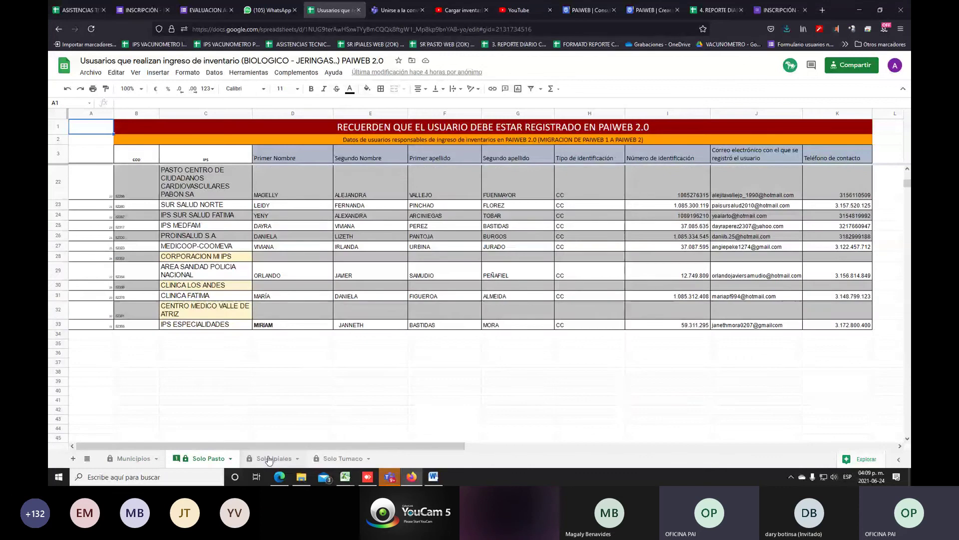
key("ctrl+shift+Page_Down")
left_click(349, 460)
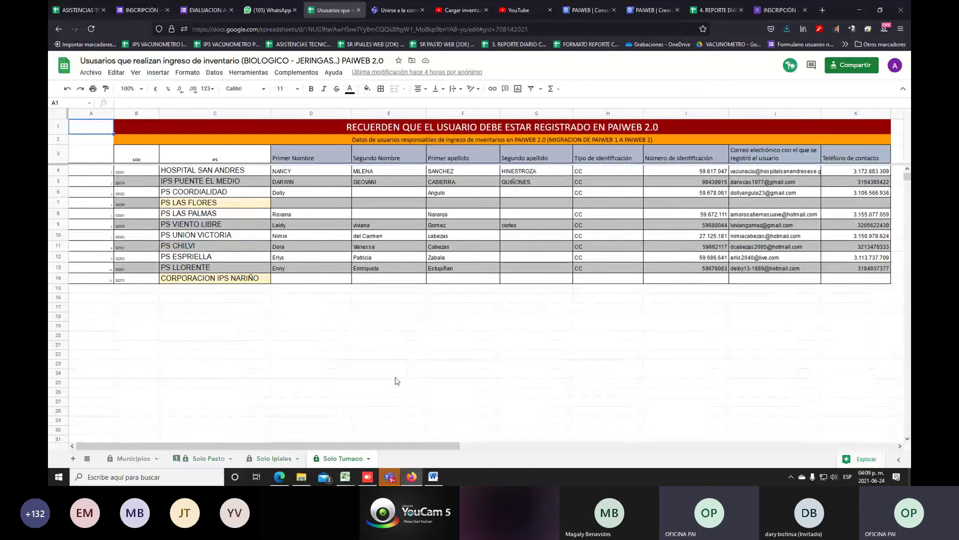
key("ctrl+shift+Page_Down")
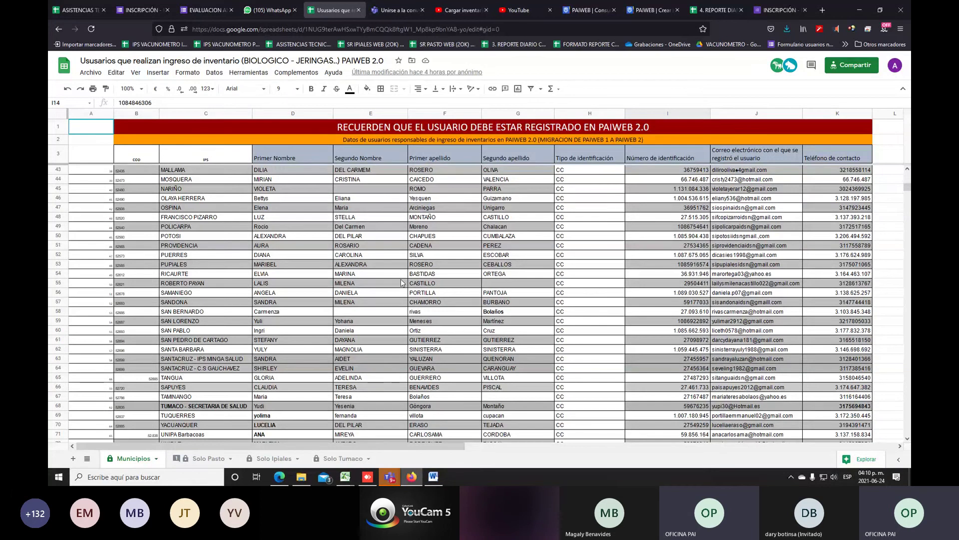
scroll(602, 313, "down", 1)
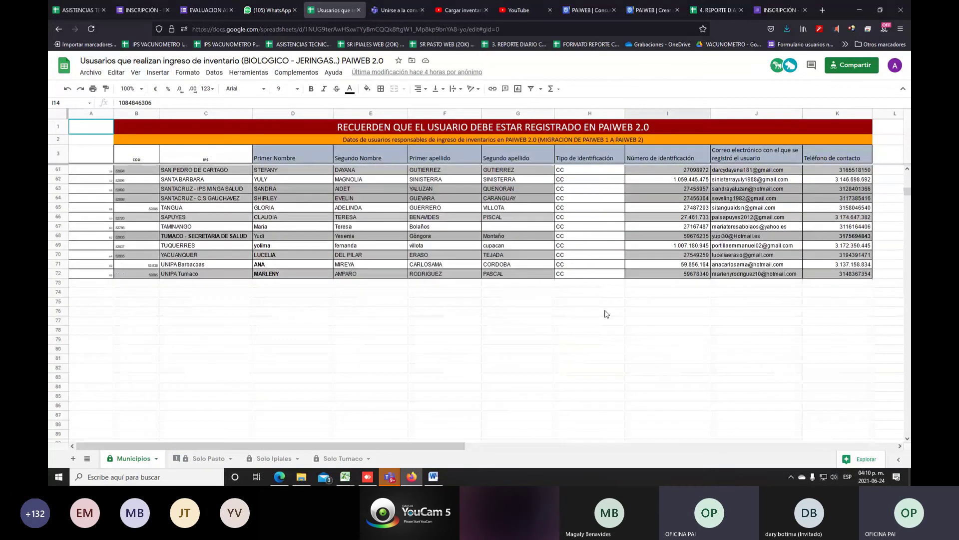
scroll(605, 313, "up", 14)
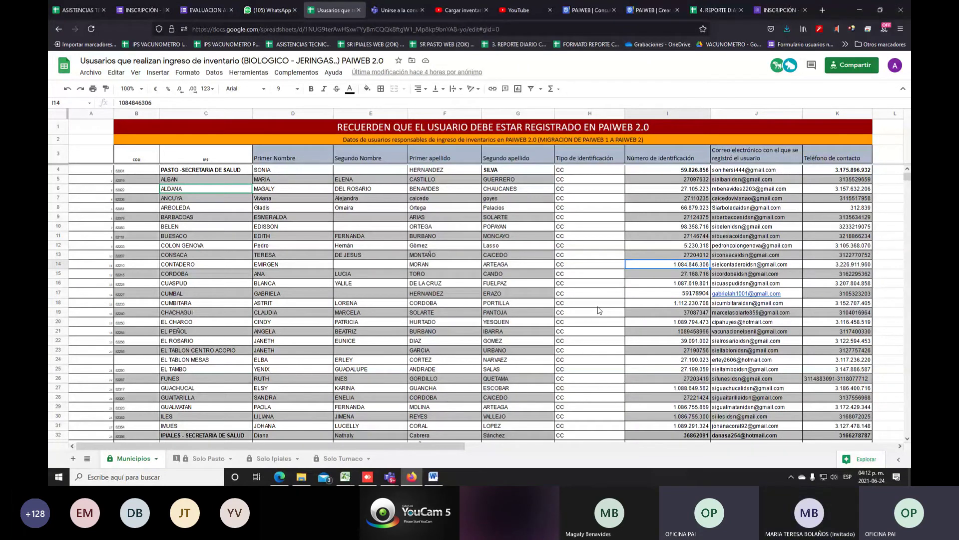
left_click_drag(265, 255, 812, 256)
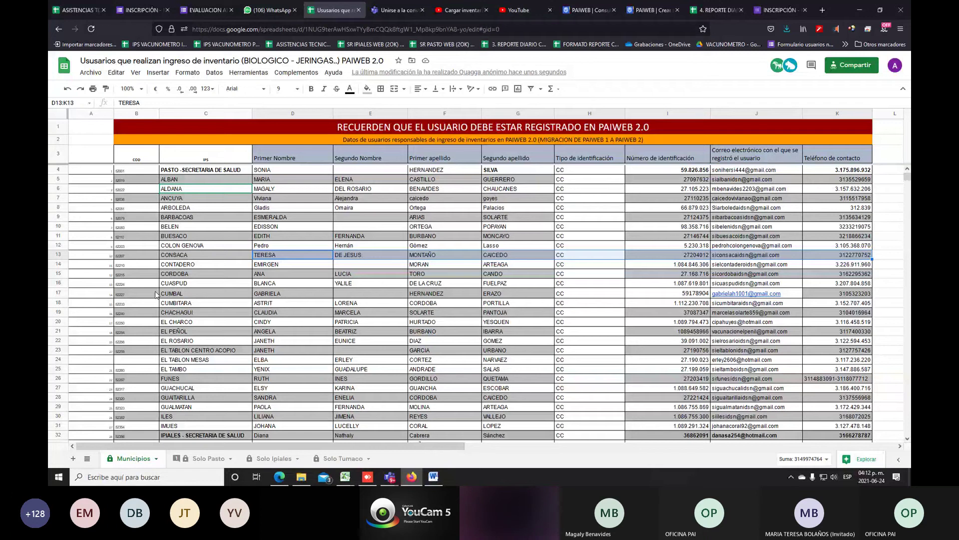
Step: Check the colleague's WhatsApp chat with the shared inventory files, then return to the PAIWEB Ingreso de insumos form
left_click(257, 11)
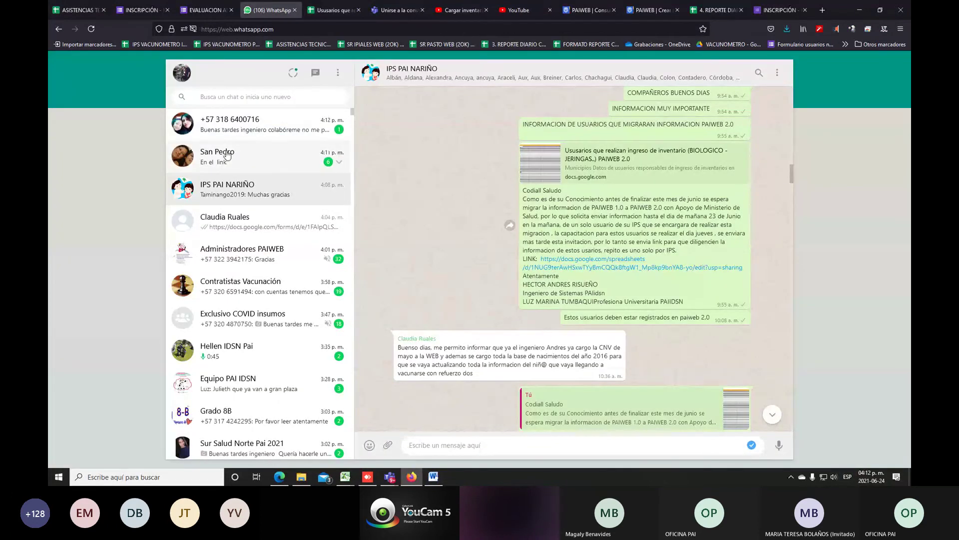
left_click(231, 222)
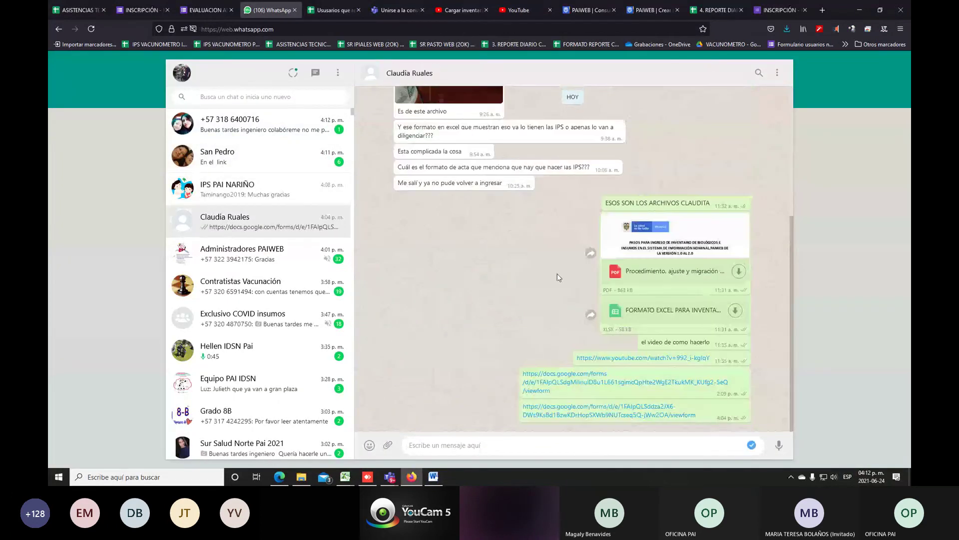
left_click(643, 11)
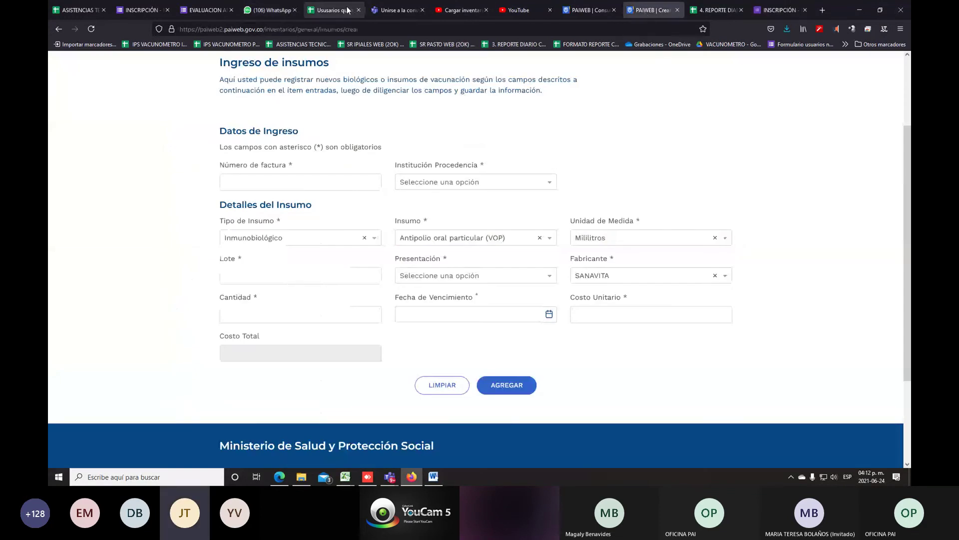
Step: Show the PAIWEB Consulta de ingresos de insumos page, then bring up the FORMATO EXCEL PARA INVENTARIO workbook
left_click(392, 11)
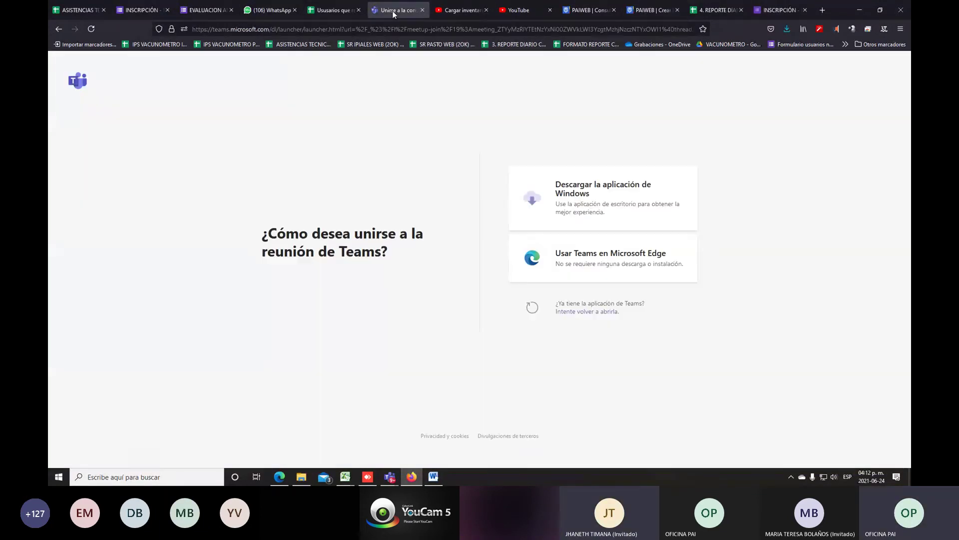
left_click(603, 12)
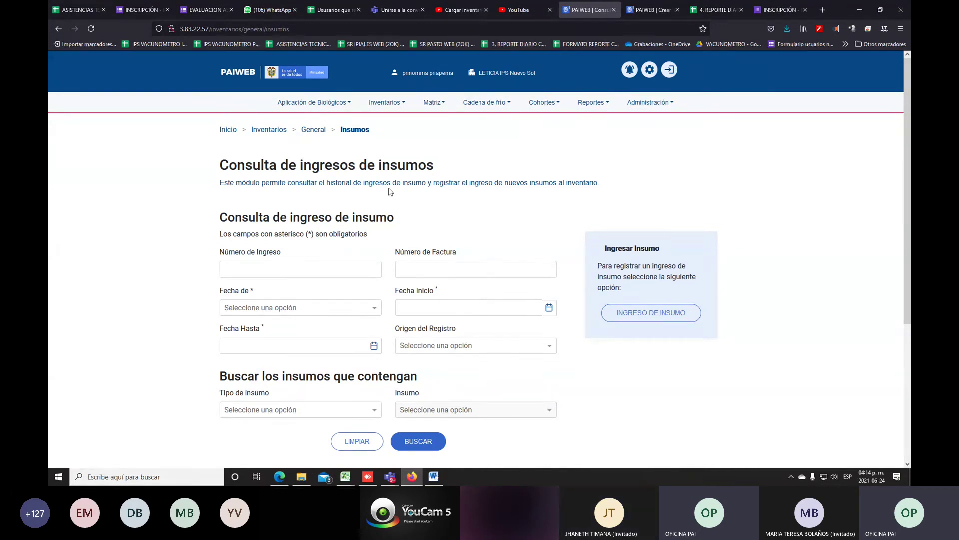
mouse_move(350, 479)
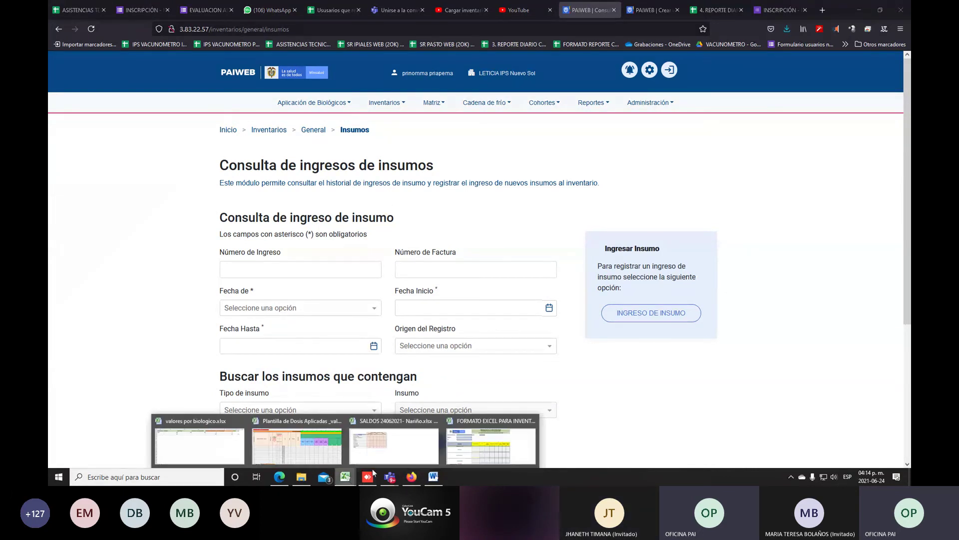
left_click(457, 446)
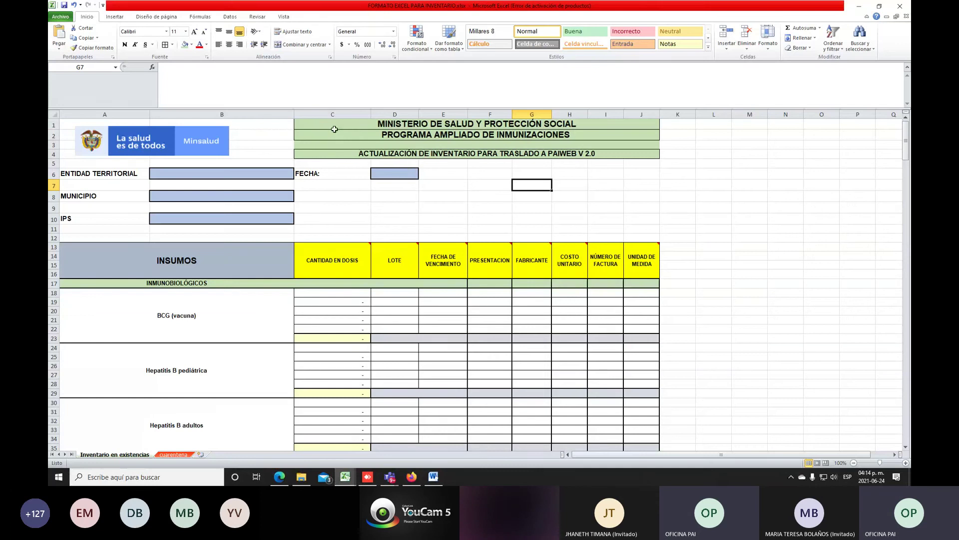
Step: Highlight the template's title block and the BCG entry rows C18 to I21
left_click_drag(332, 127, 523, 150)
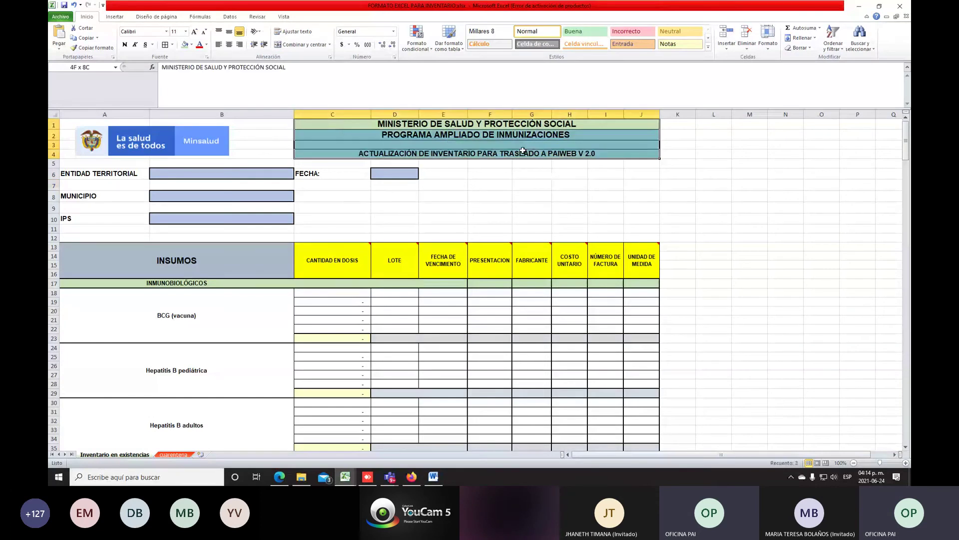
left_click(487, 173)
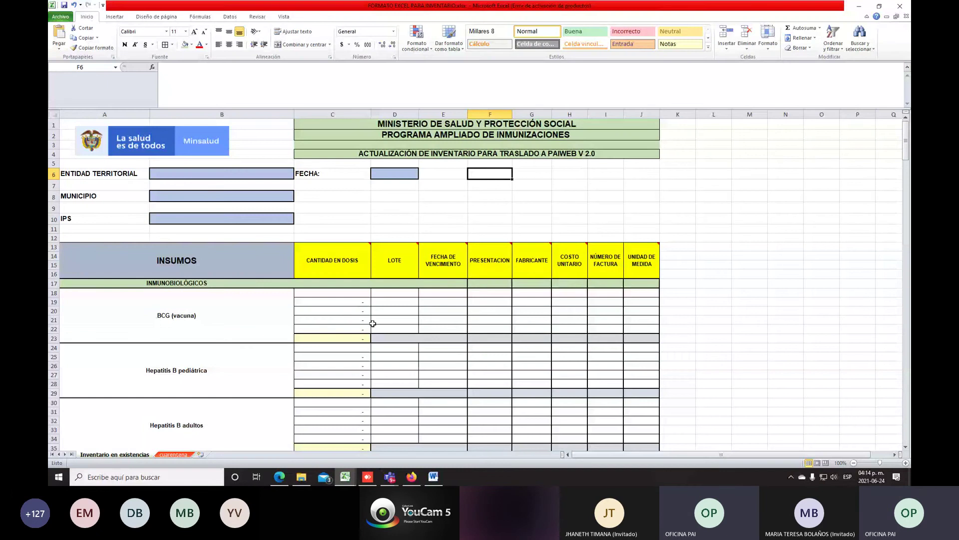
left_click_drag(342, 293, 612, 323)
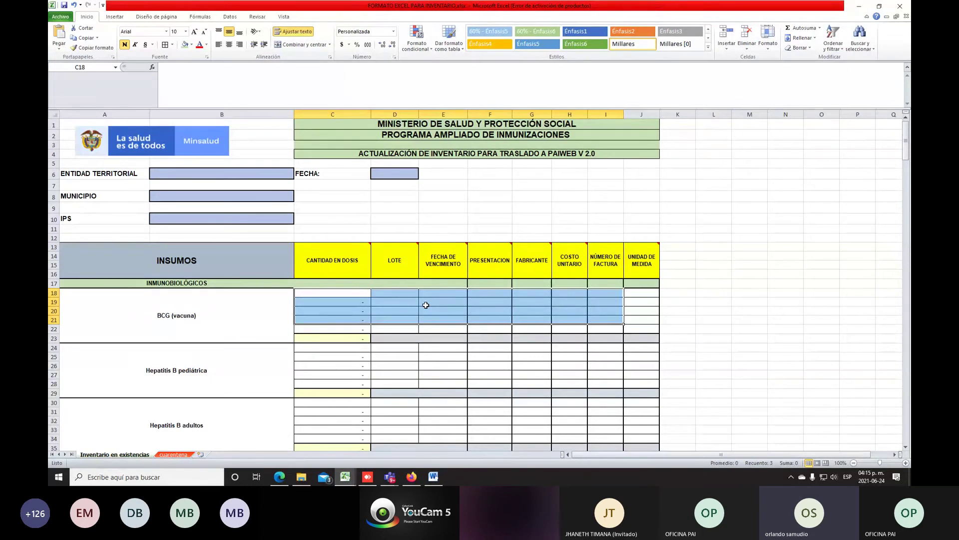
left_click(325, 295)
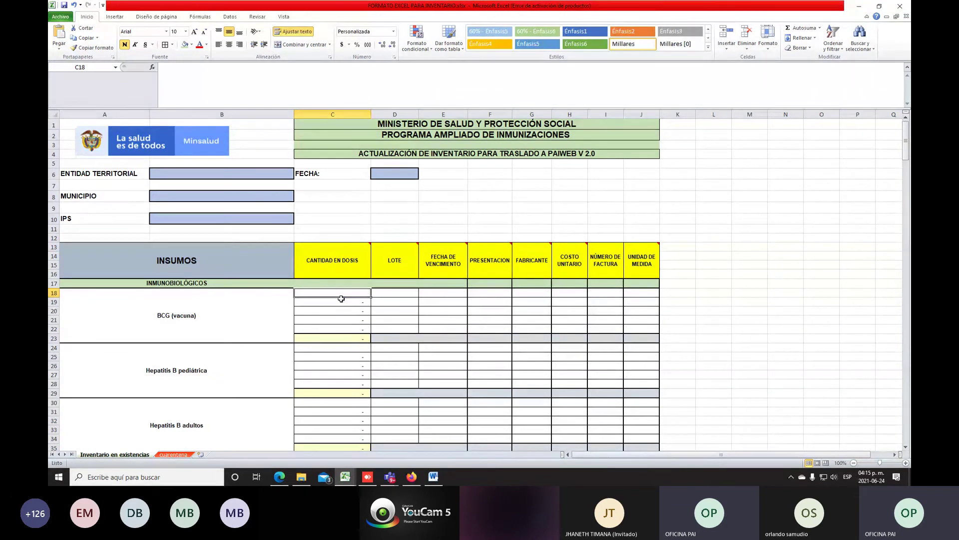
Step: Highlight the Hepatitis B pediátrica rows 24–28, then switch to the Word document
left_click_drag(348, 293, 621, 330)
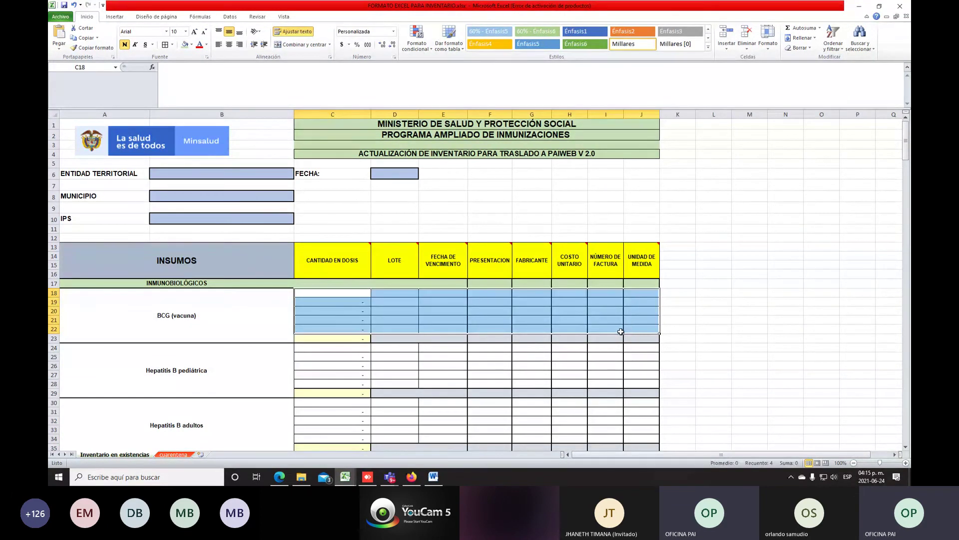
scroll(481, 363, "down", 3)
left_click_drag(348, 254, 624, 292)
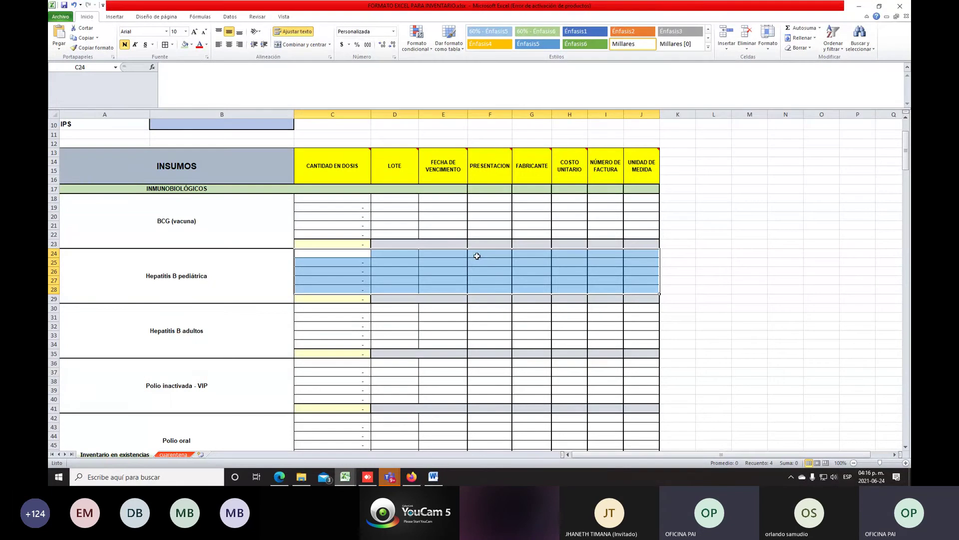
left_click(434, 477)
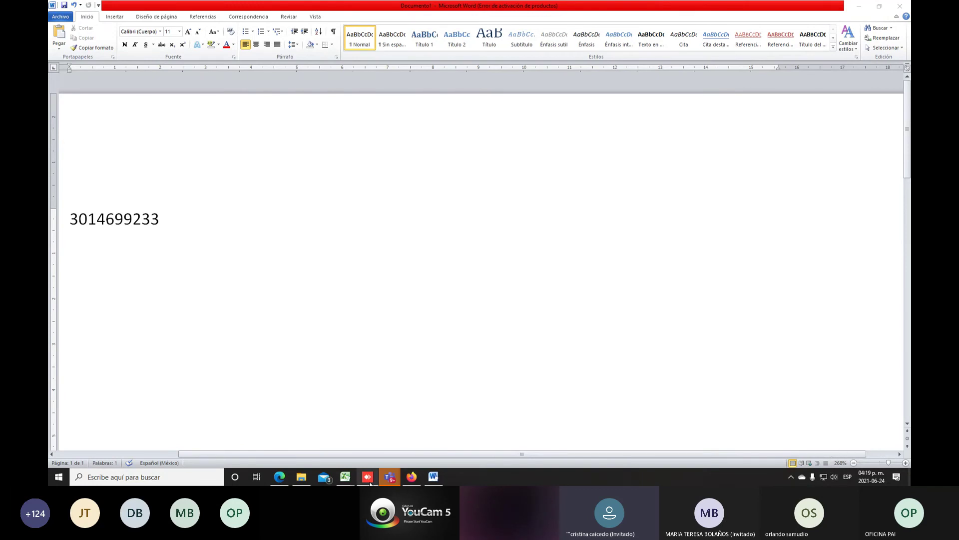
Step: Pass through the browser and the inventory template to reach the valores por biologico.xlsx workbook
left_click(412, 477)
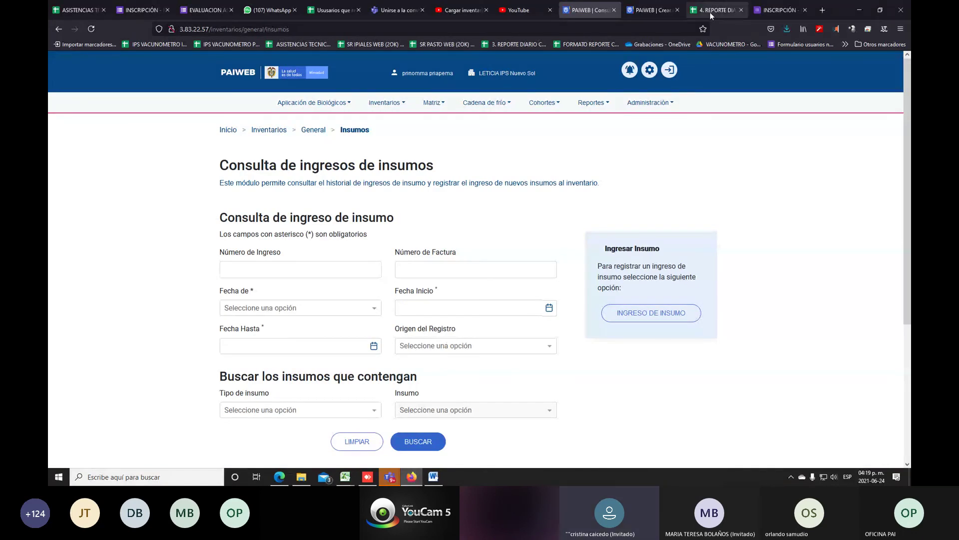
left_click(712, 11)
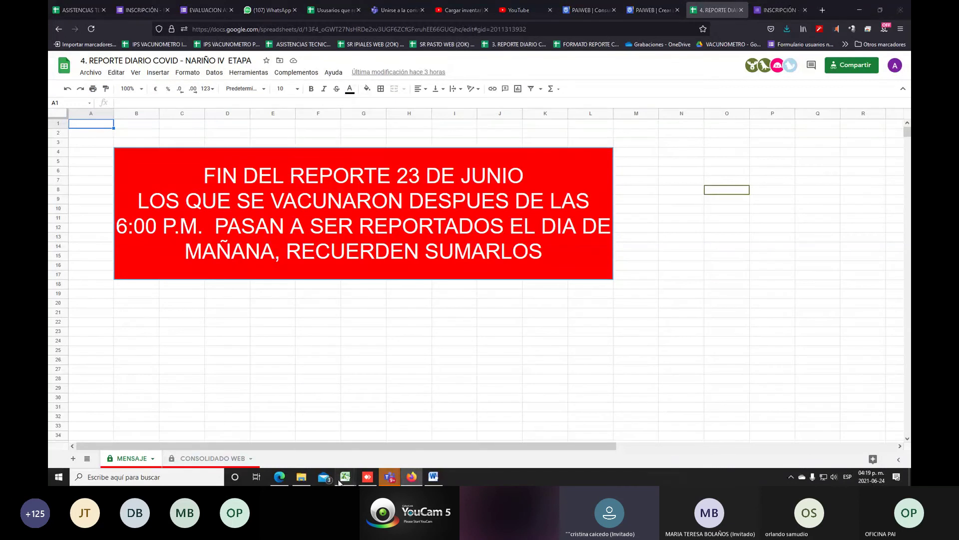
mouse_move(345, 477)
left_click(479, 433)
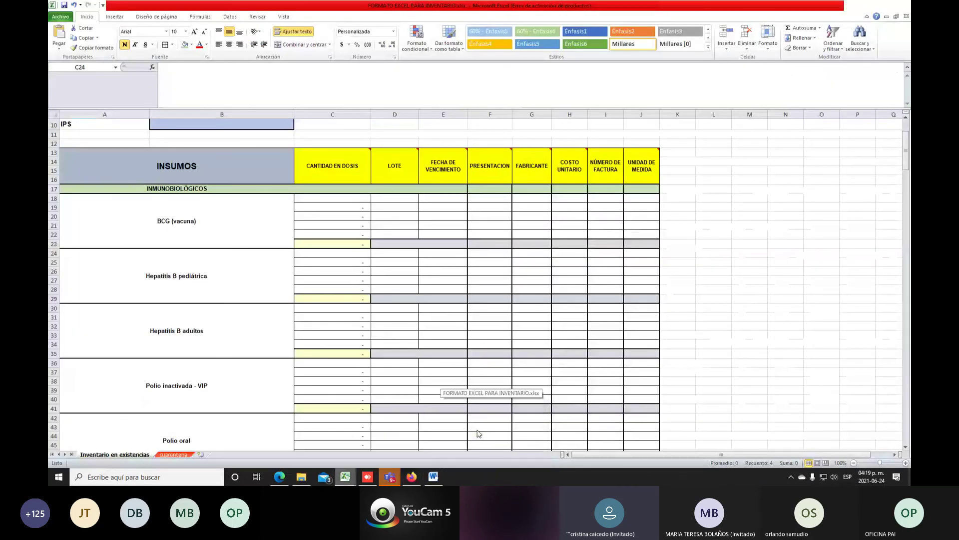
mouse_move(354, 482)
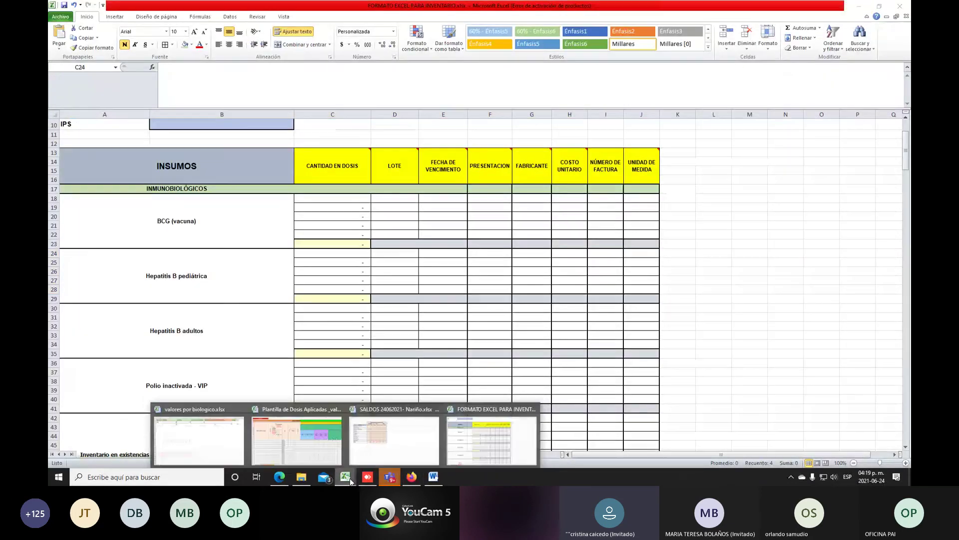
left_click(192, 446)
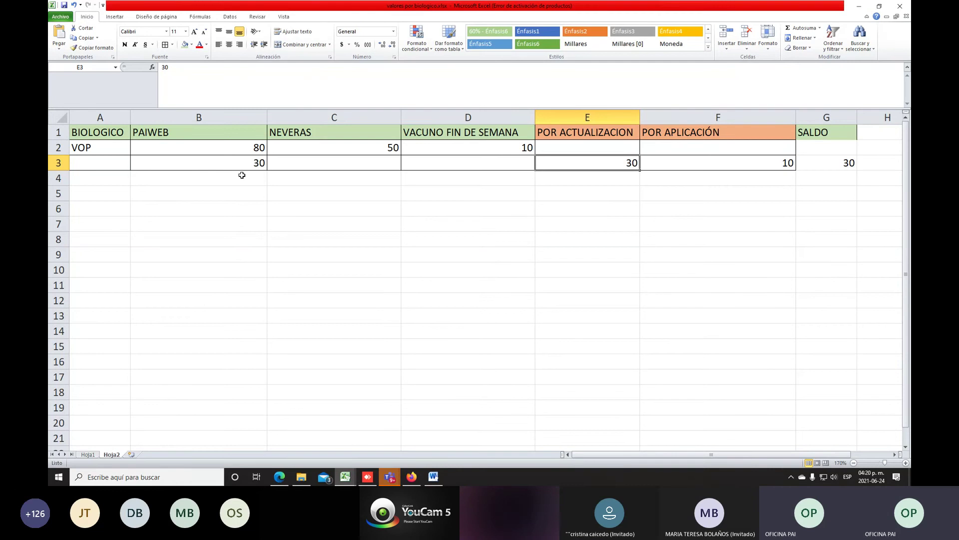
left_click(243, 164)
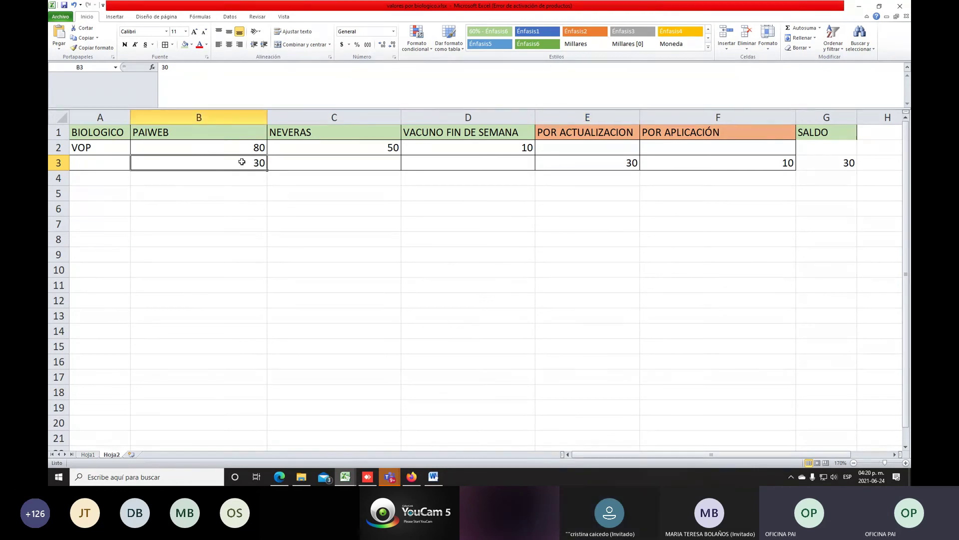
left_click_drag(240, 149, 232, 163)
left_click(236, 163)
left_click(248, 149)
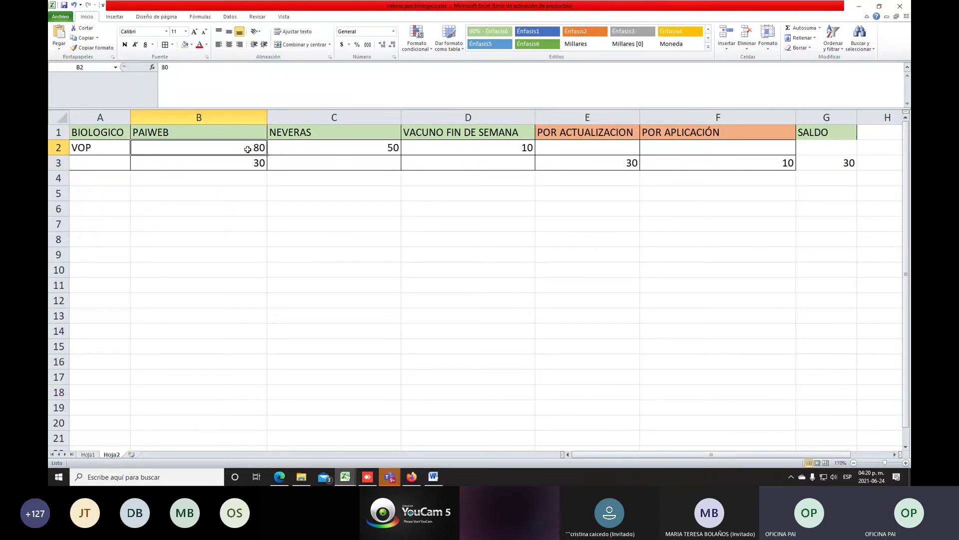
left_click(371, 154)
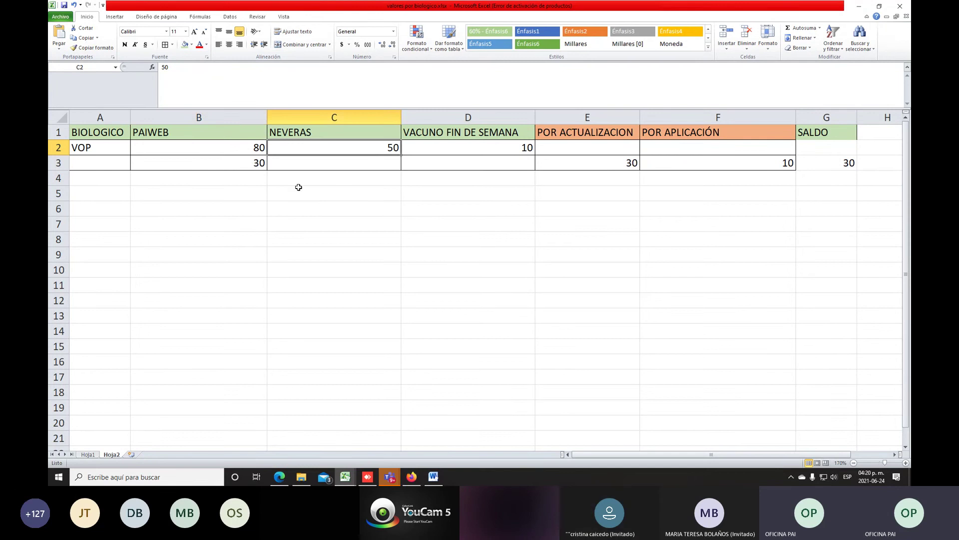
left_click(230, 165)
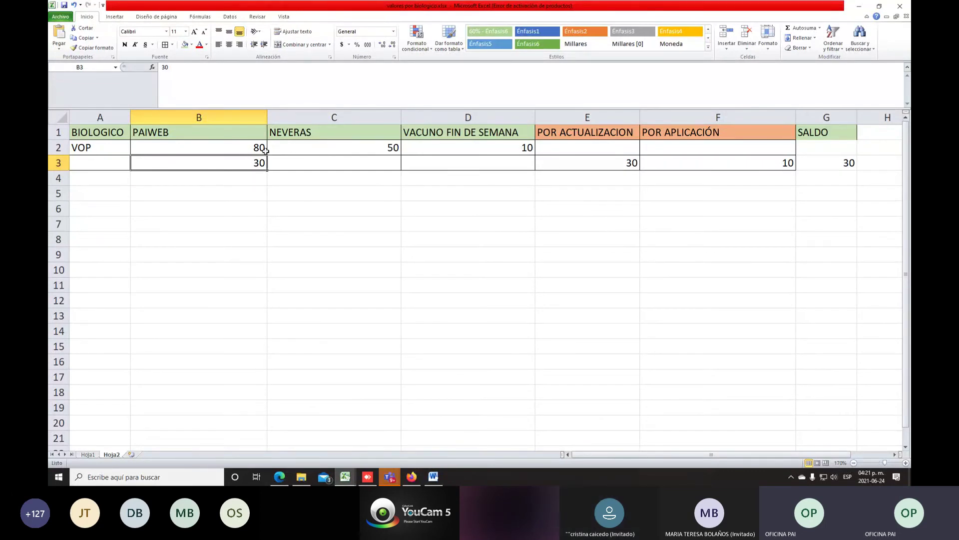
left_click(606, 167)
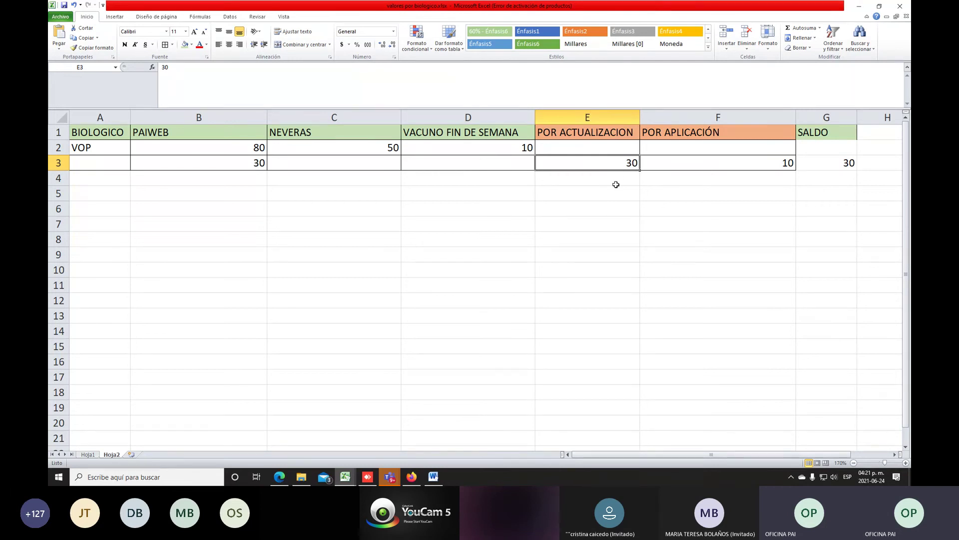
left_click(259, 163)
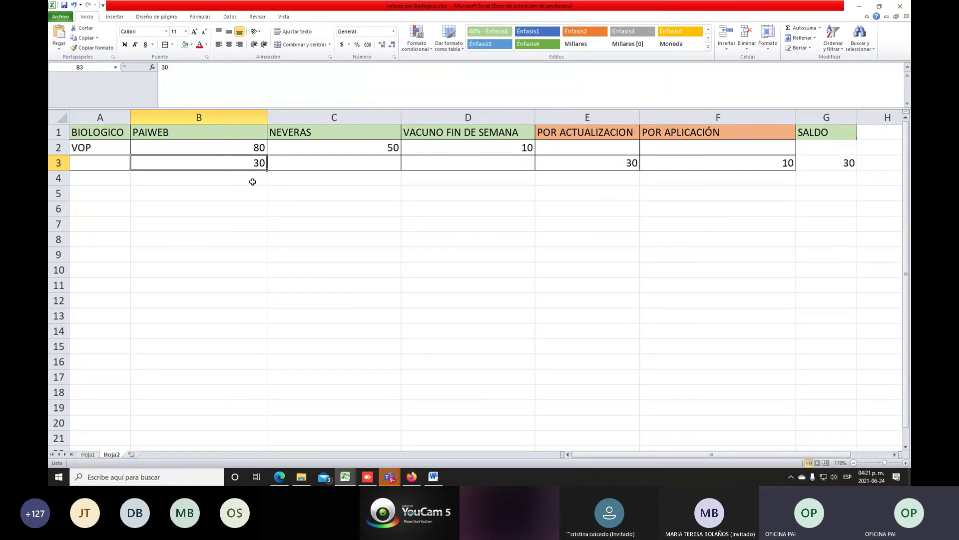
left_click_drag(235, 146, 235, 167)
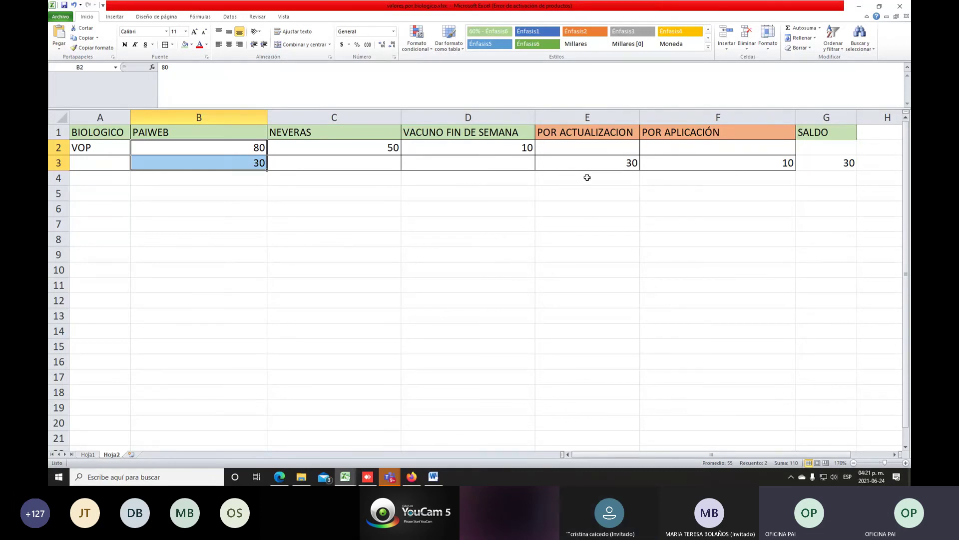
left_click(583, 162)
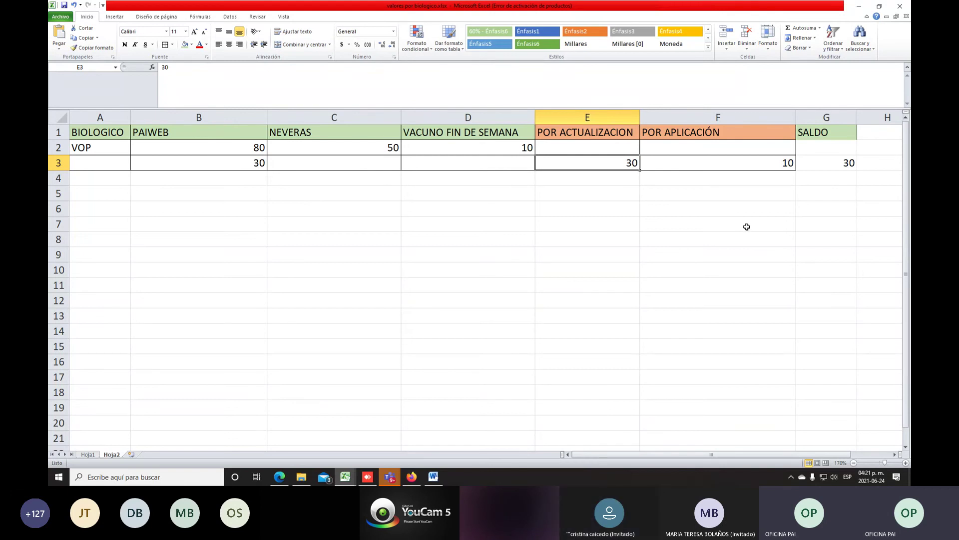
left_click(748, 169)
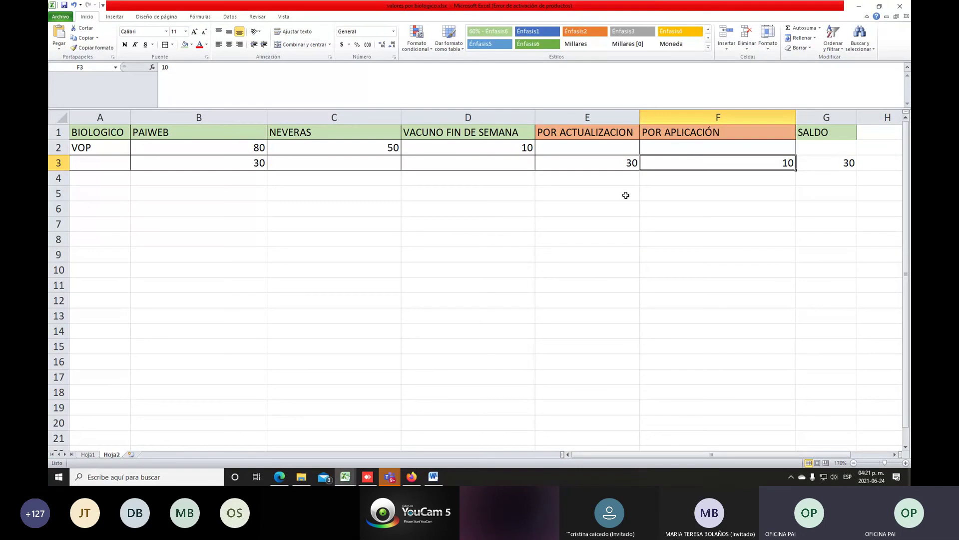
left_click(358, 152)
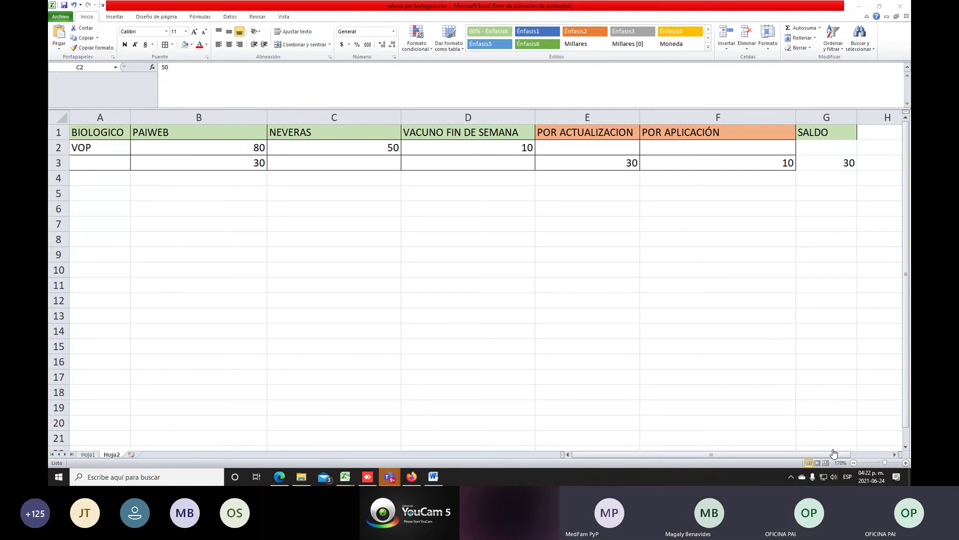
Step: Glance at the Word note, then show the CONSOLIDADO WEB sheet of the daily COVID report
left_click(433, 477)
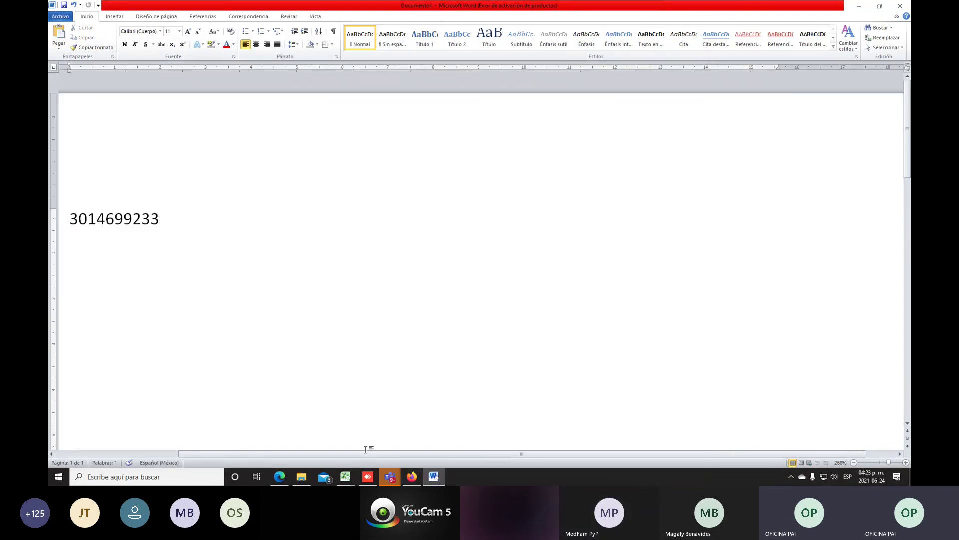
mouse_move(343, 481)
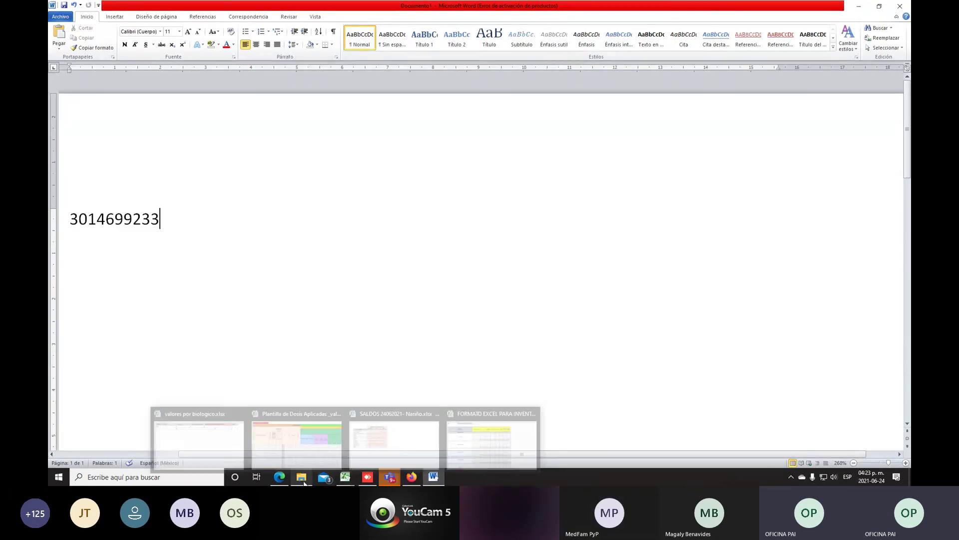
left_click(412, 477)
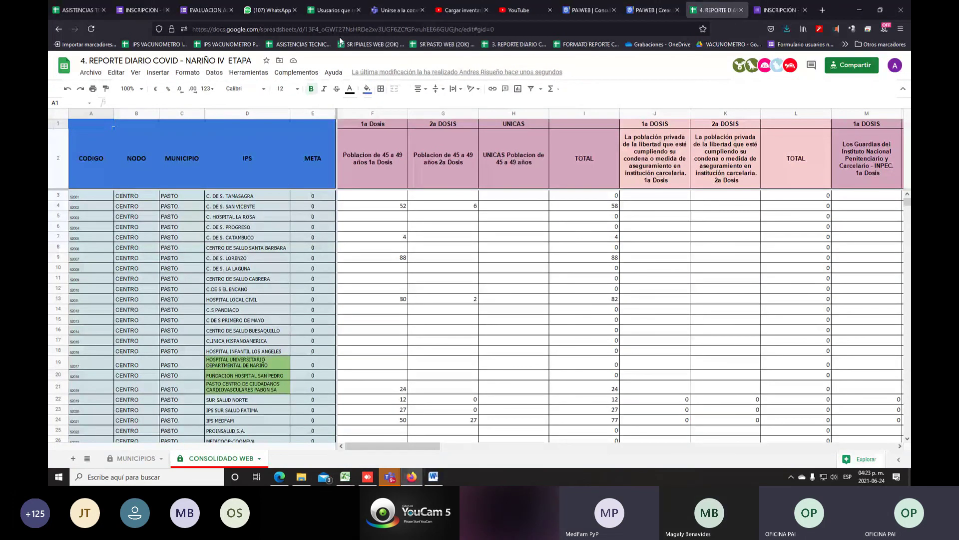
Step: Review the PAIWEB inventory users spreadsheet, then return to the Excel template's title cell C4
mouse_move(440, 484)
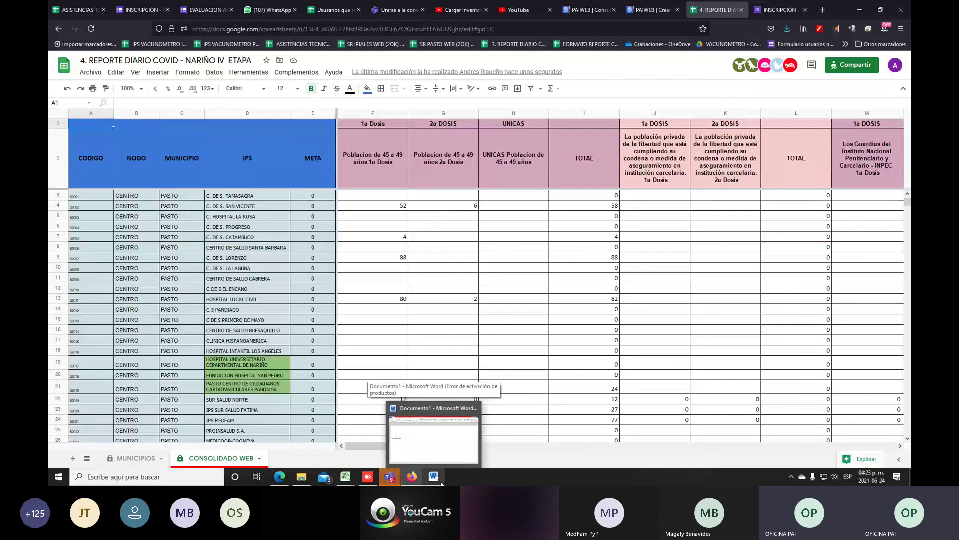
mouse_move(346, 481)
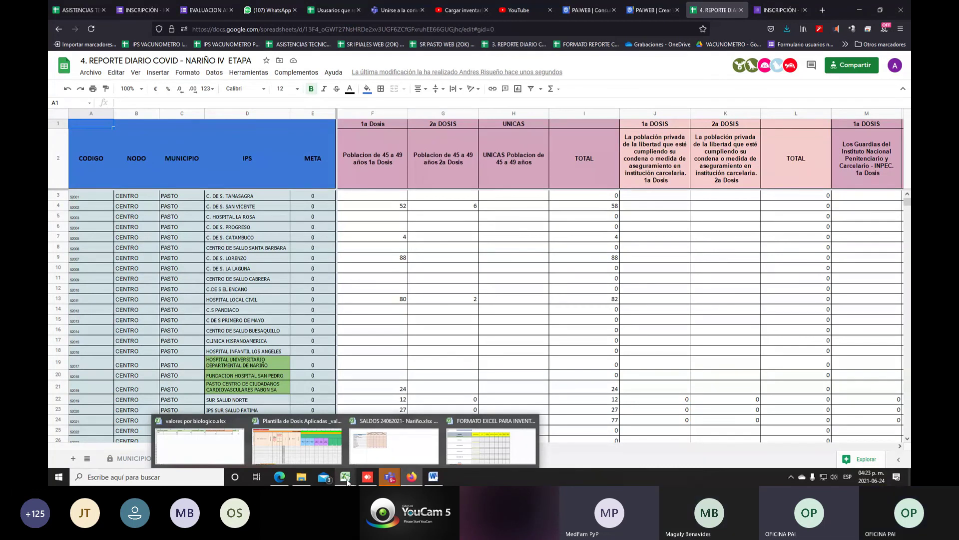
left_click(325, 15)
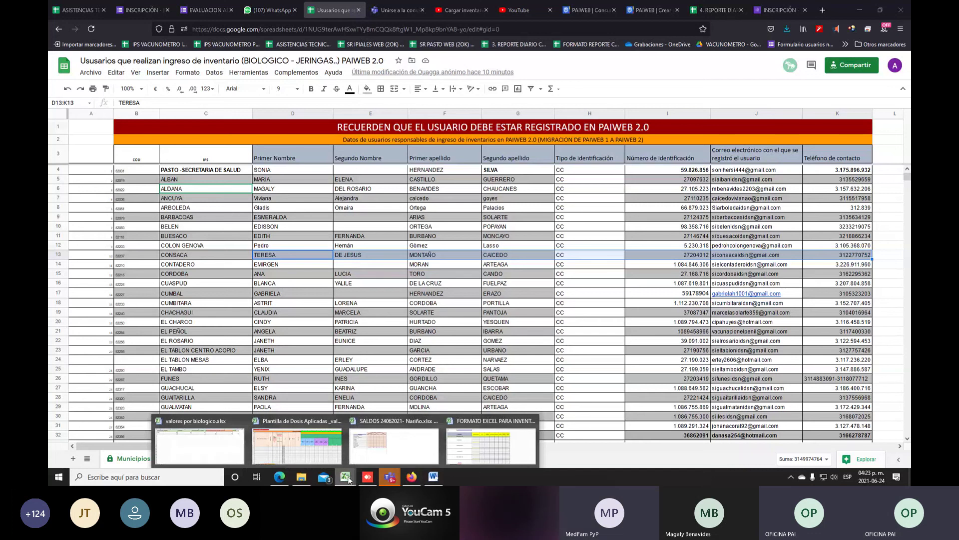
left_click(453, 453)
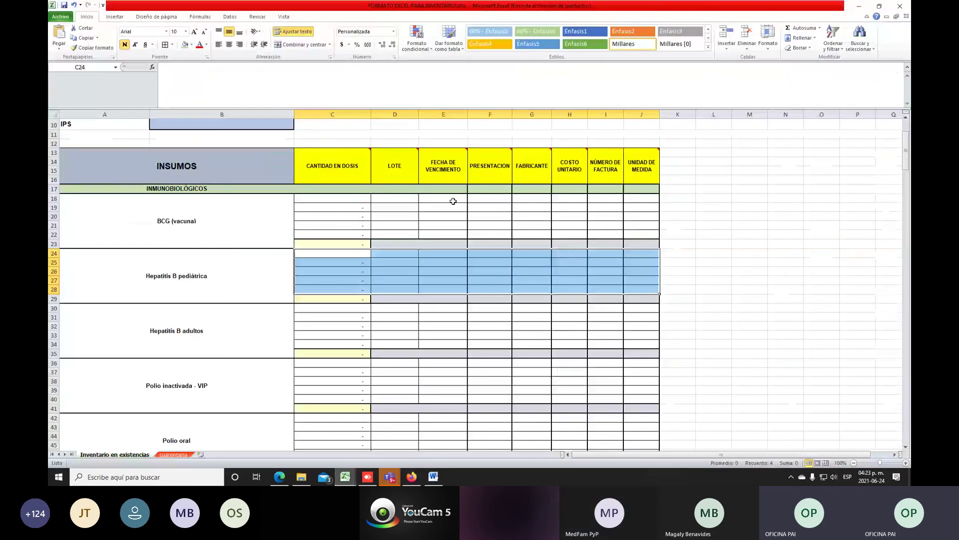
scroll(452, 199, "up", 3)
left_click(402, 156)
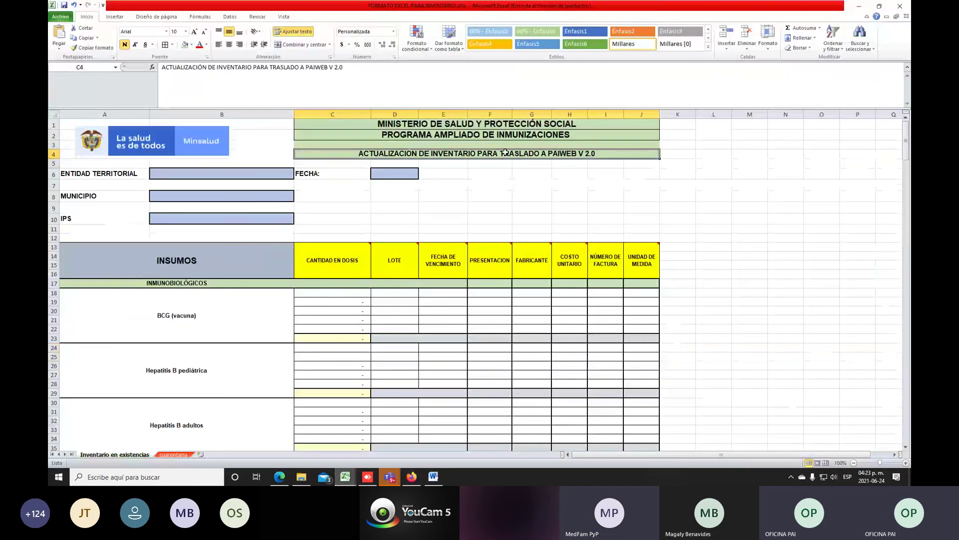